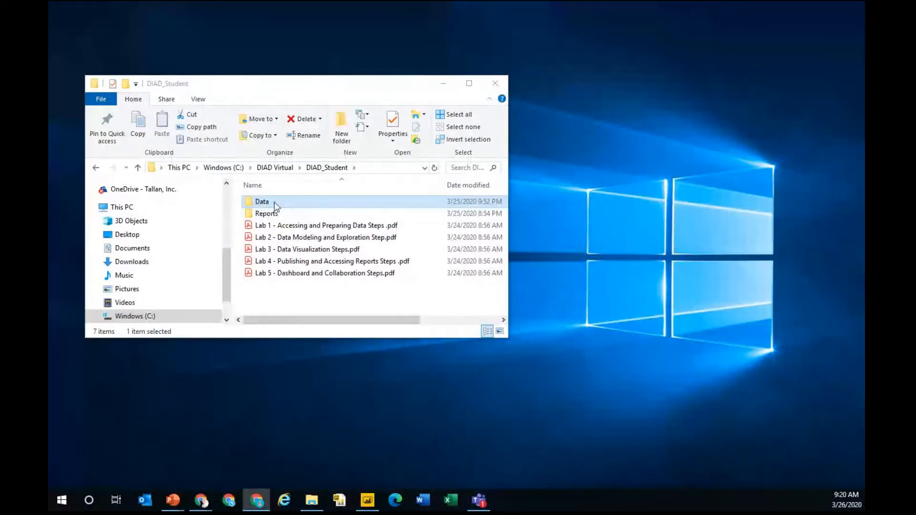
Examine the contents of the Data folder in DIAD_Student and return to the DIAD_Student folder.
double_click(275, 201)
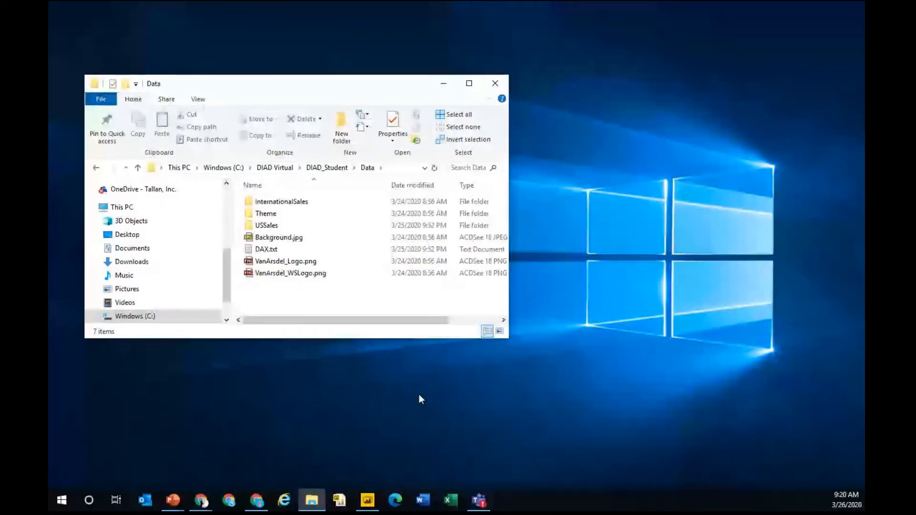
click(327, 168)
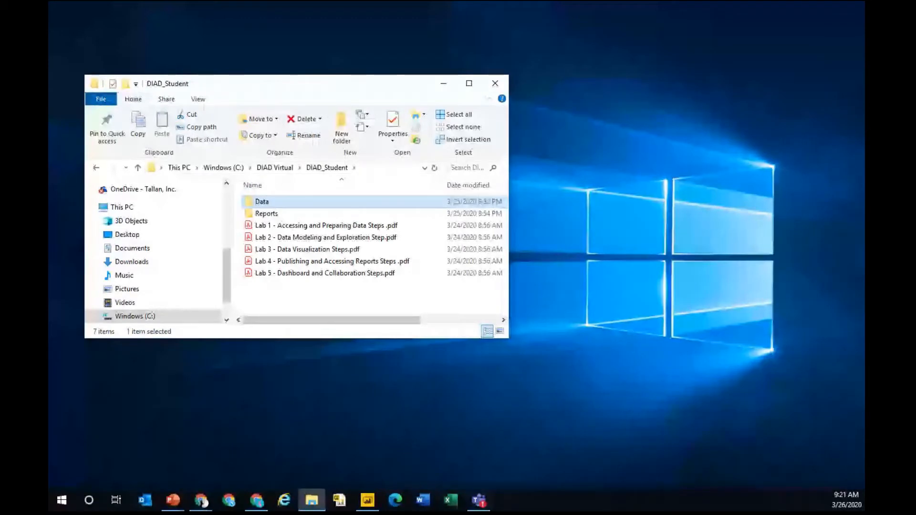
Switch to Power BI in Chrome, expand the navigation and open the 2020-03-26 Intro to Power BI workspace.
click(201, 500)
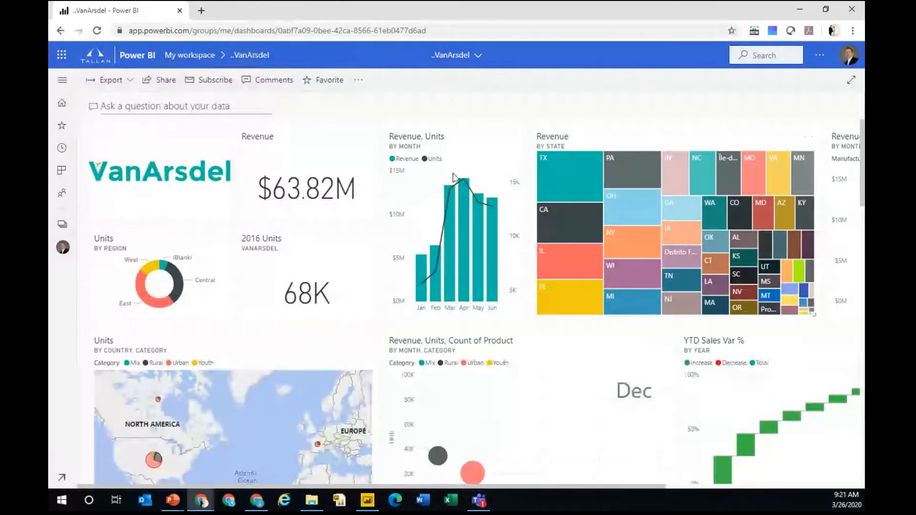
click(60, 82)
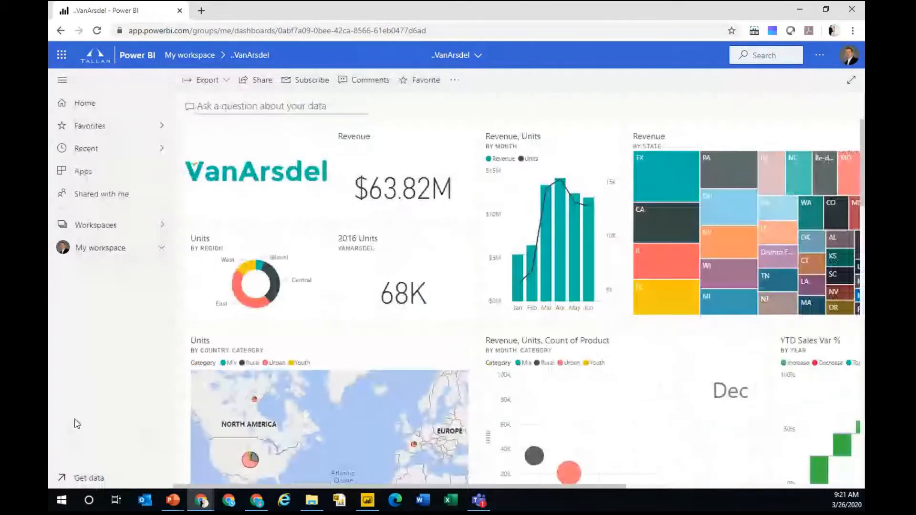
click(60, 81)
click(62, 83)
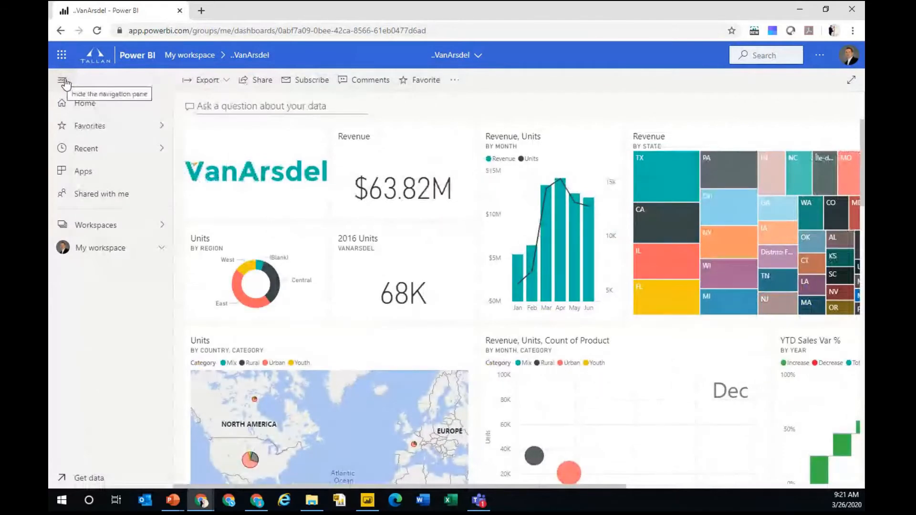
click(135, 225)
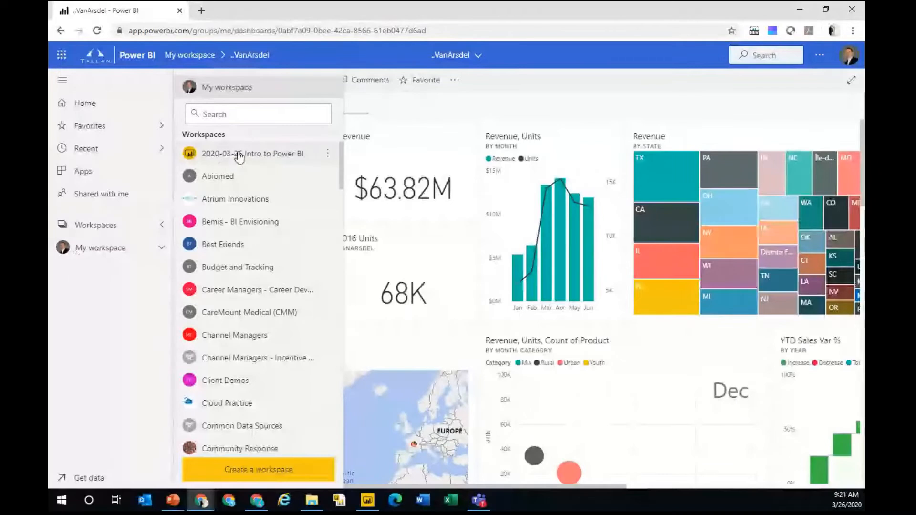
click(272, 157)
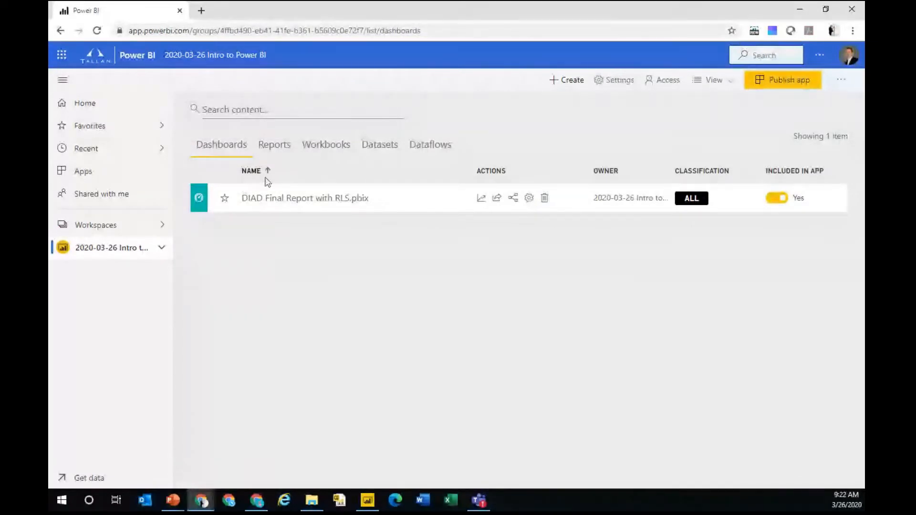
Look through the workspace's datasets and reports, and open the DIAD Final Report with RLS report.
click(392, 148)
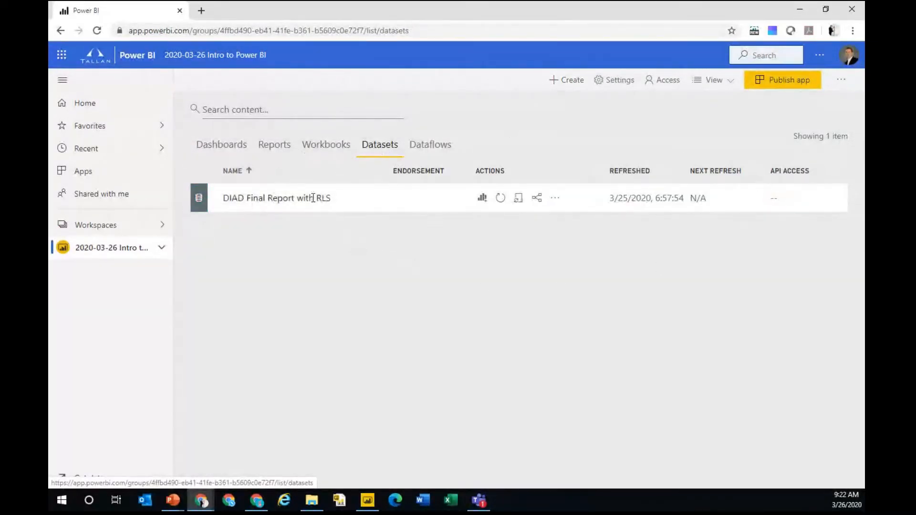
click(285, 149)
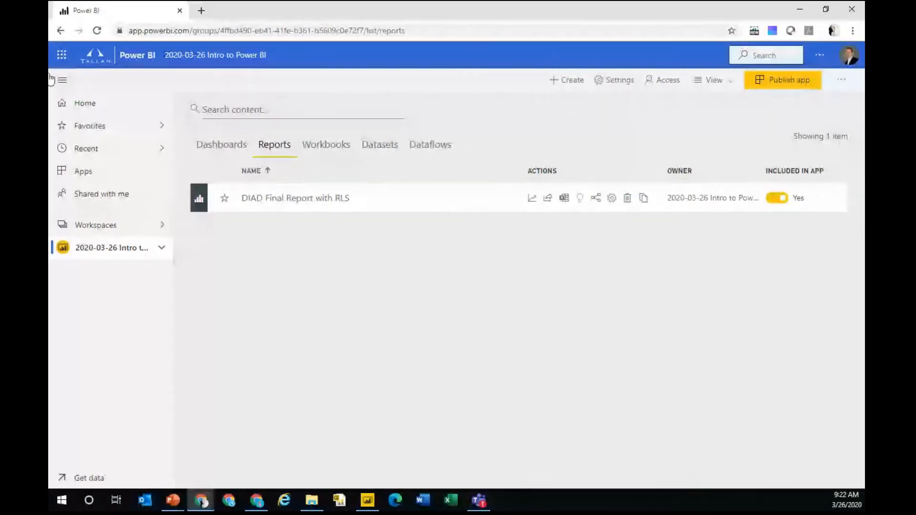
click(303, 199)
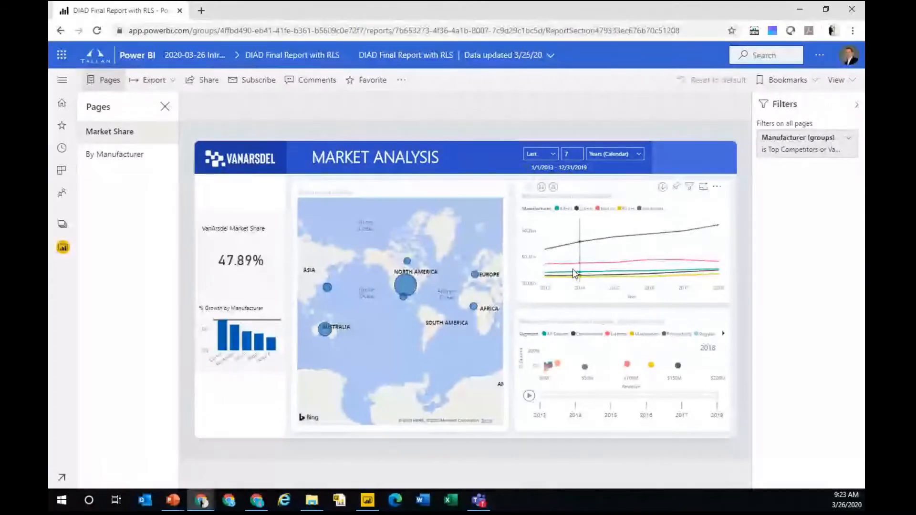
Filter the Market Analysis page by the USA, Japan and Australia map bubbles in turn, and collapse the report filters.
mouse_move(537, 296)
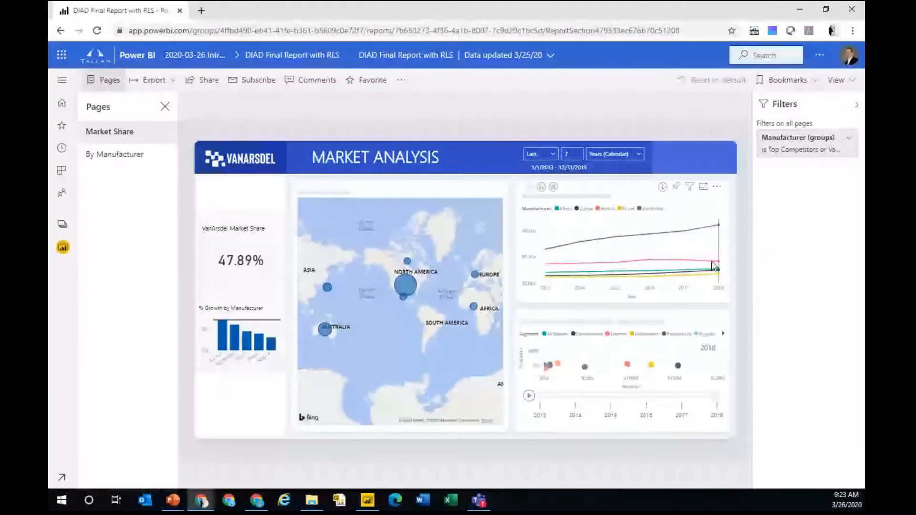
mouse_move(720, 235)
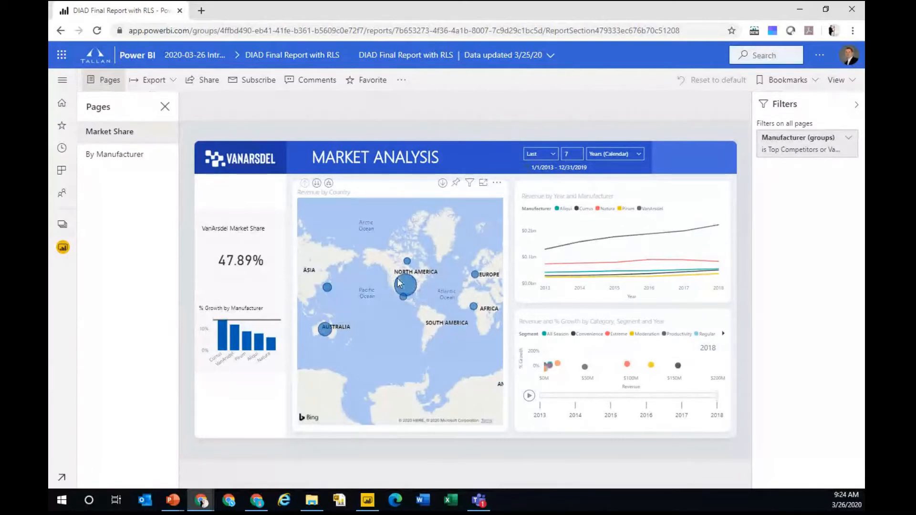
mouse_move(405, 288)
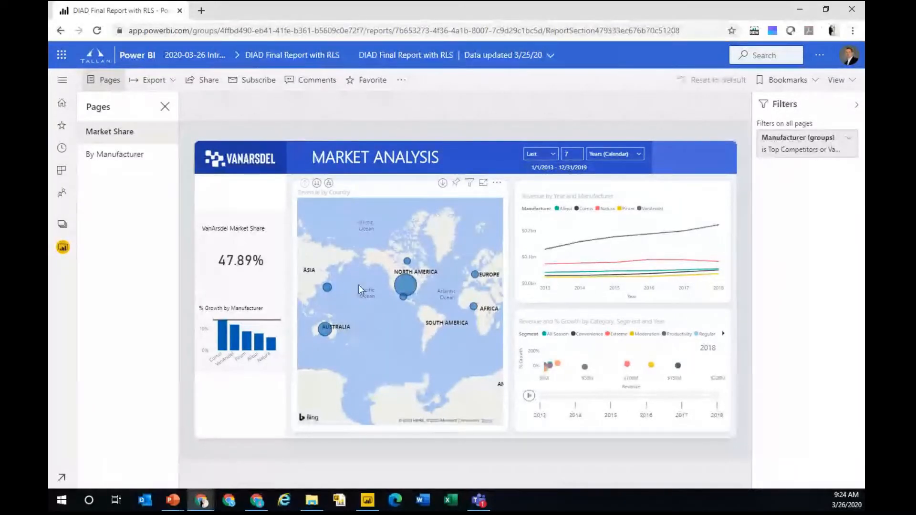
click(414, 280)
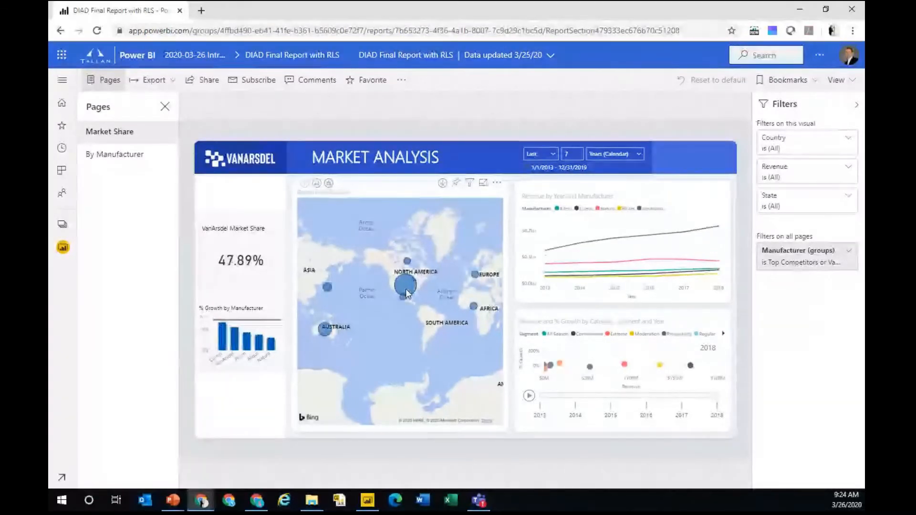
click(327, 289)
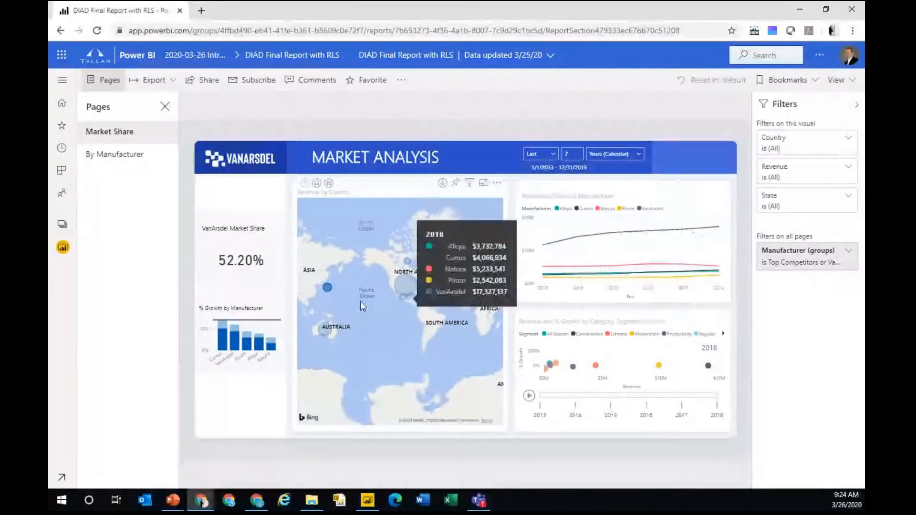
click(326, 332)
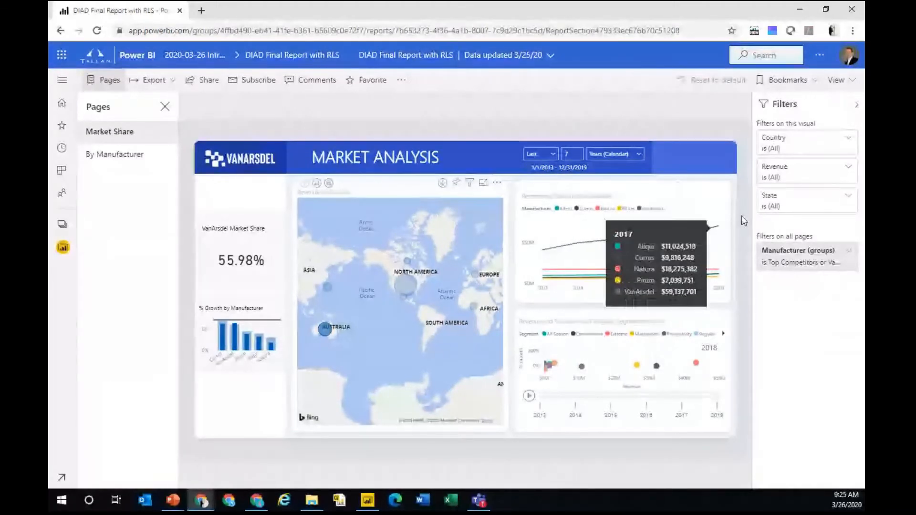
click(859, 105)
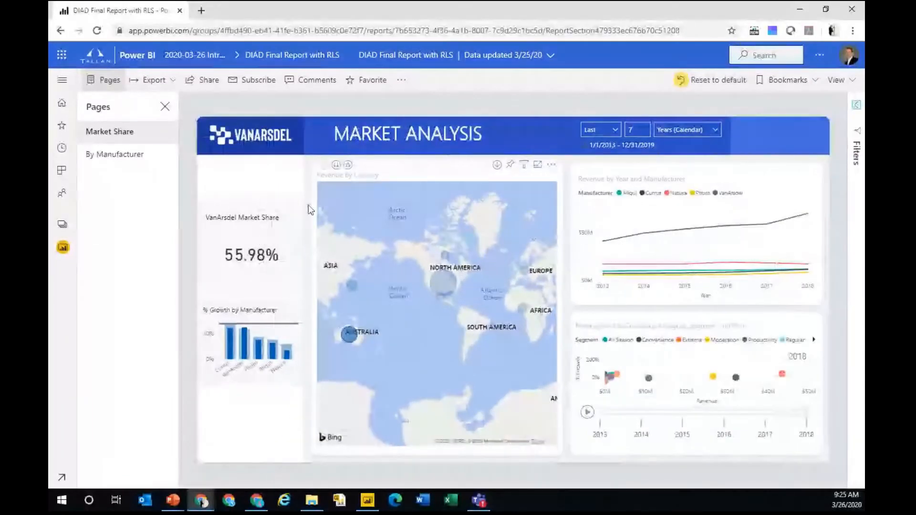
Open the By Manufacturer page and filter it by Australia, USA and Australia again in the Revenue by Country chart.
click(110, 158)
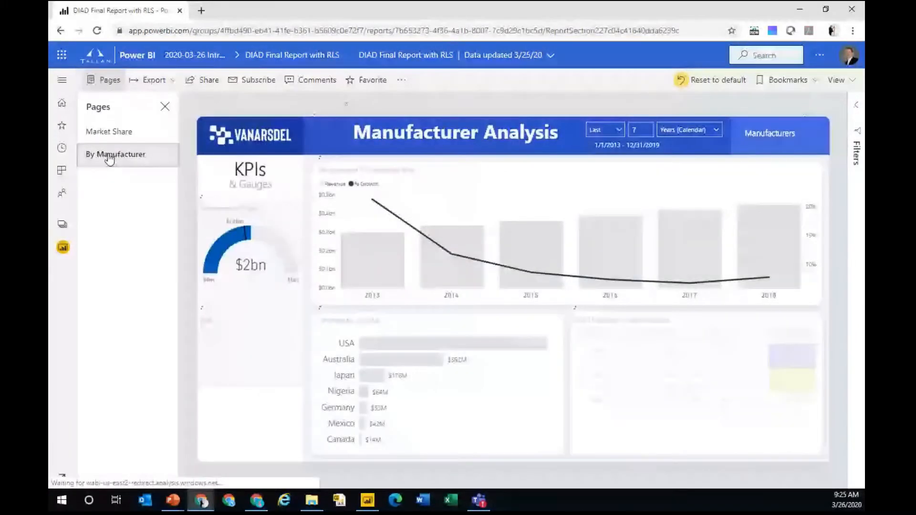
click(400, 362)
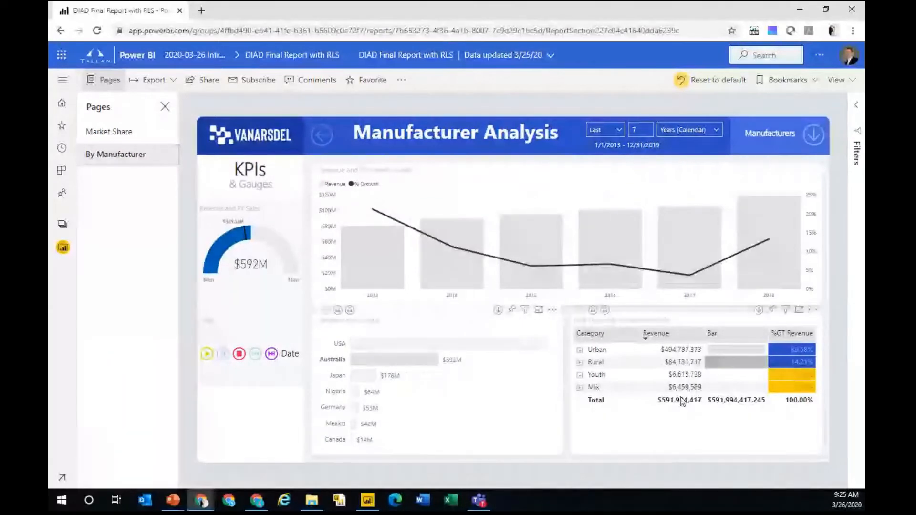
click(470, 347)
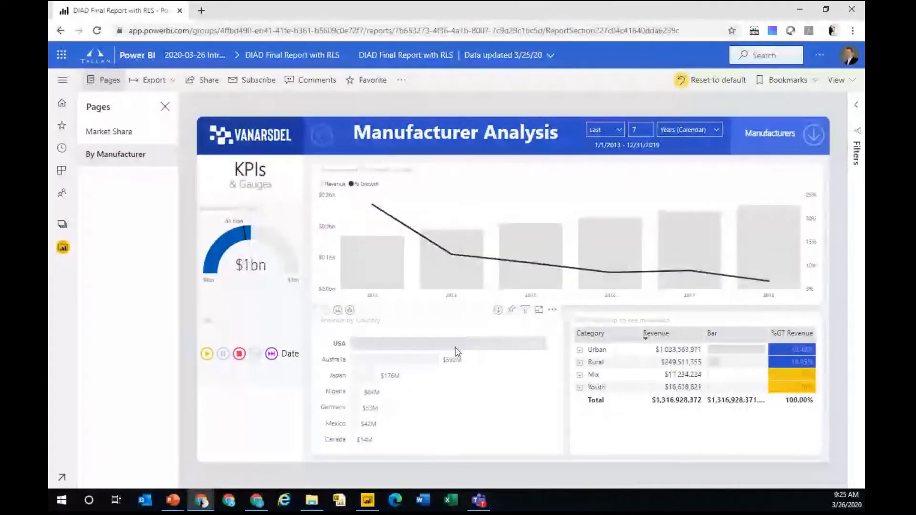
click(404, 357)
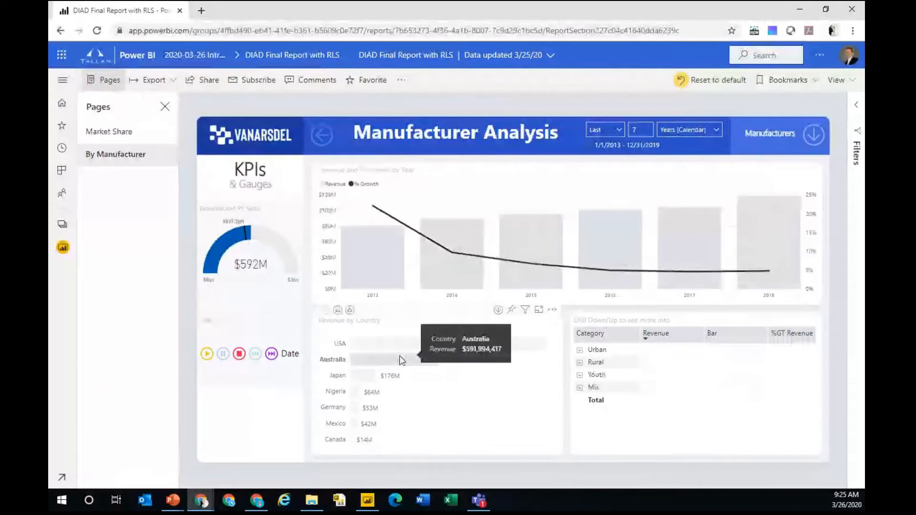
Drill through from Australia on the Market Share map to the By Manufacturer page and check the filters applied there.
click(126, 140)
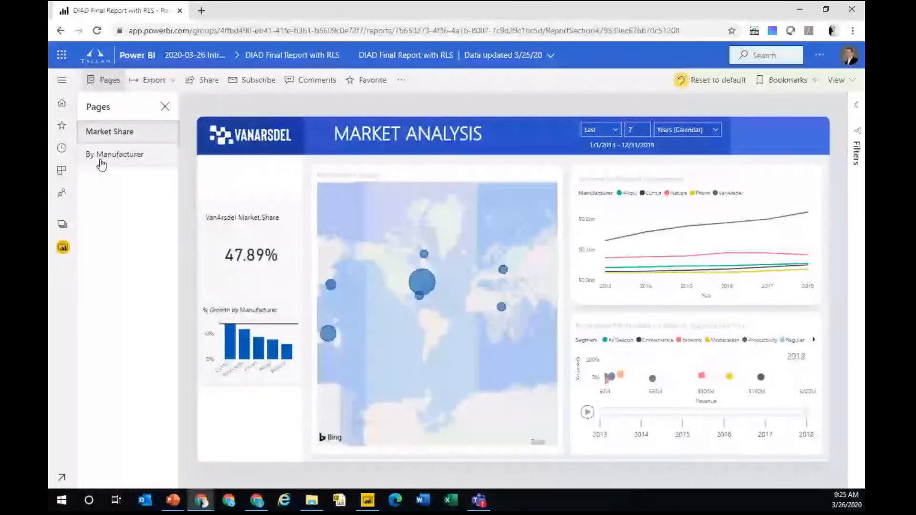
mouse_move(351, 338)
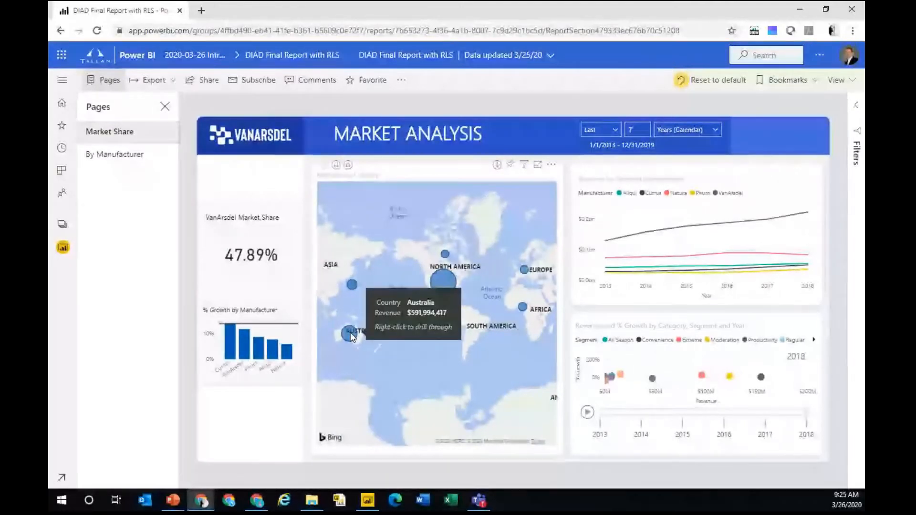
right_click(350, 334)
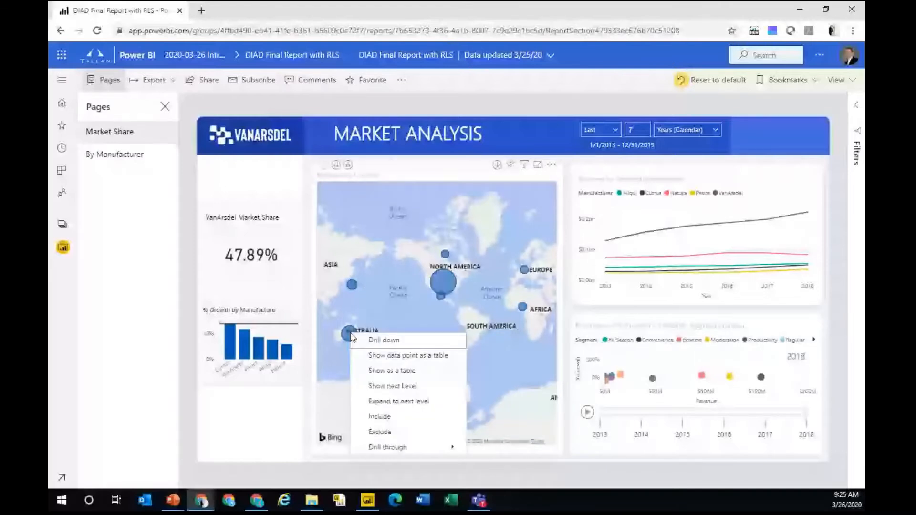
mouse_move(420, 447)
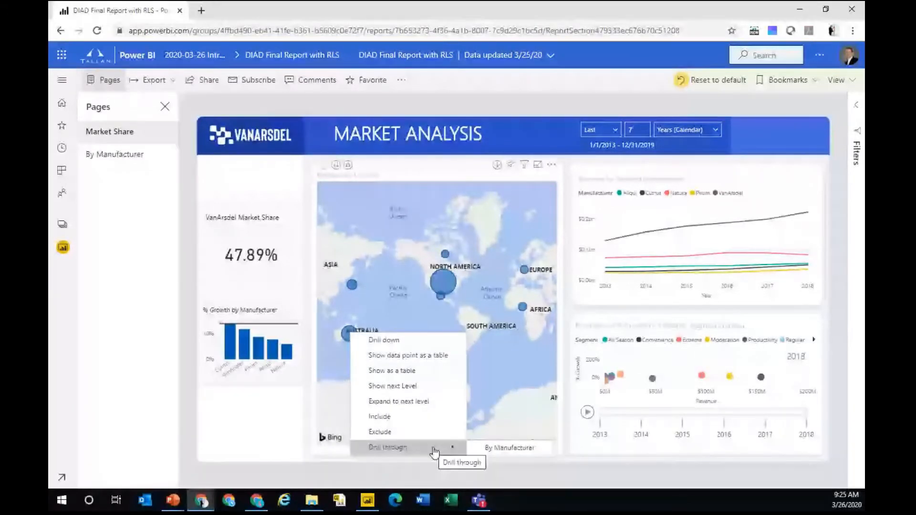
click(517, 453)
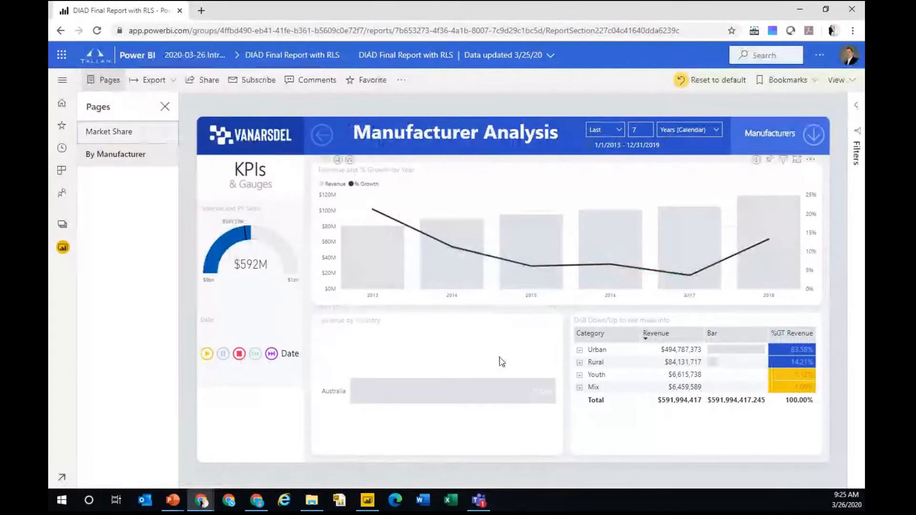
click(856, 107)
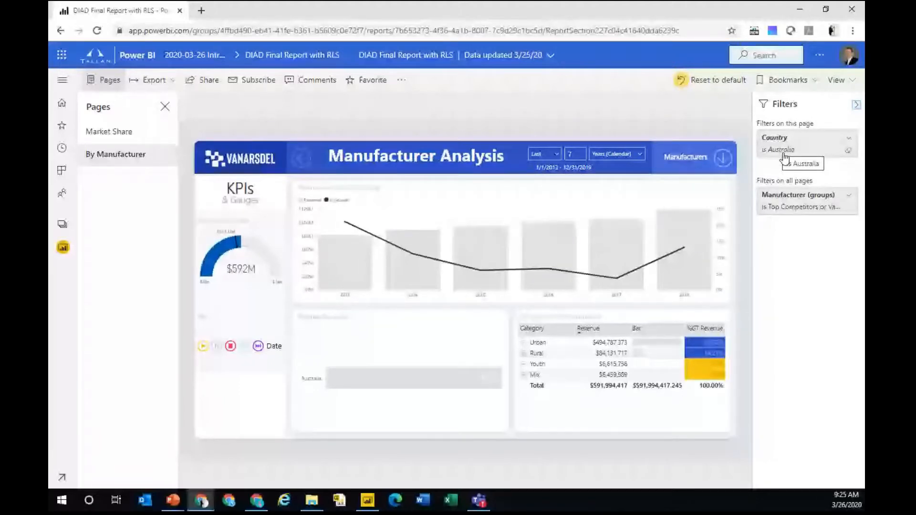
click(856, 105)
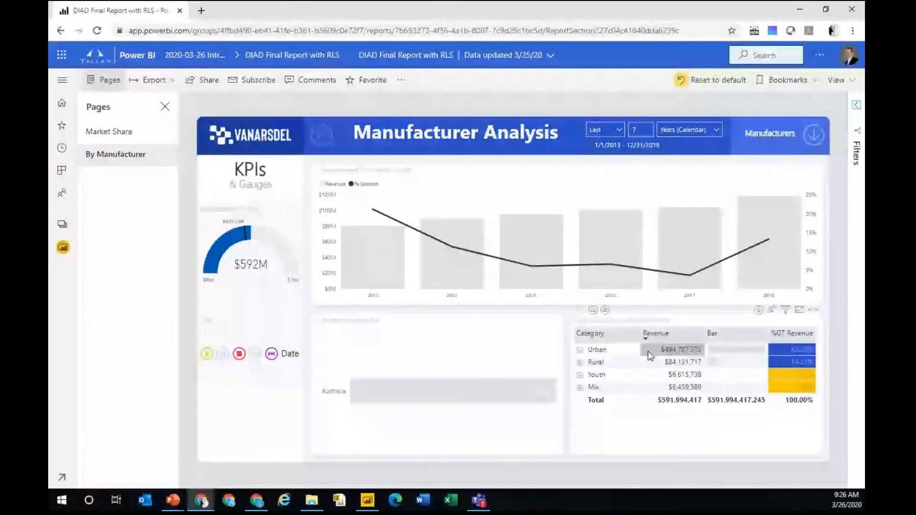
Expand the Urban category in the revenue table and filter the page by its Convenience, Moderation and Extreme segments in turn.
click(580, 353)
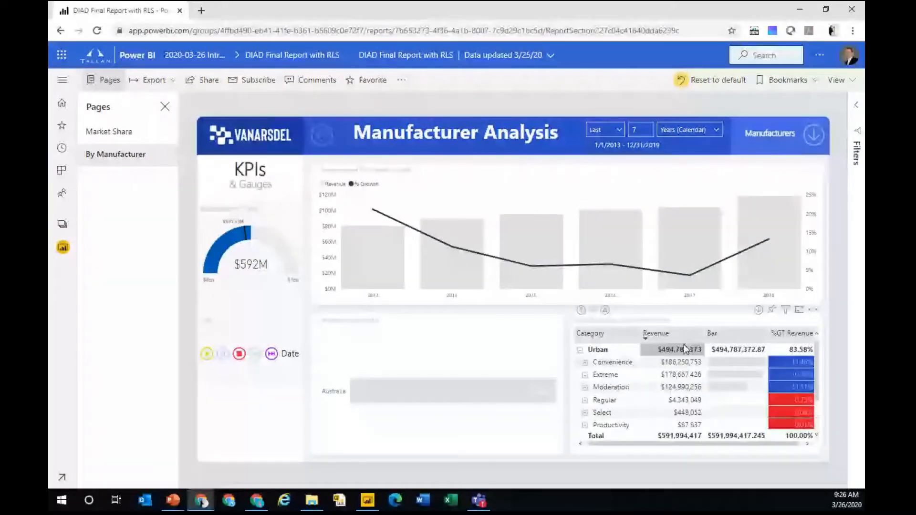
scroll(685, 351, down, 1)
scroll(735, 384, up, 1)
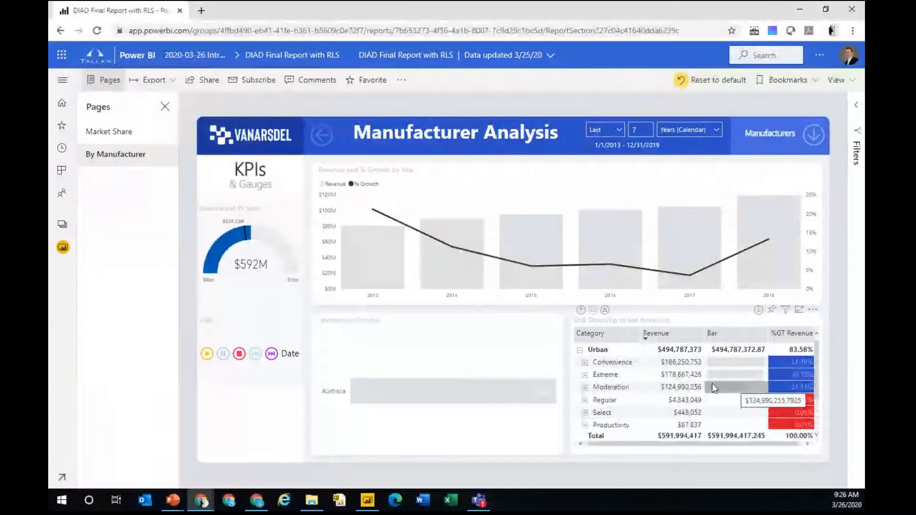
click(682, 362)
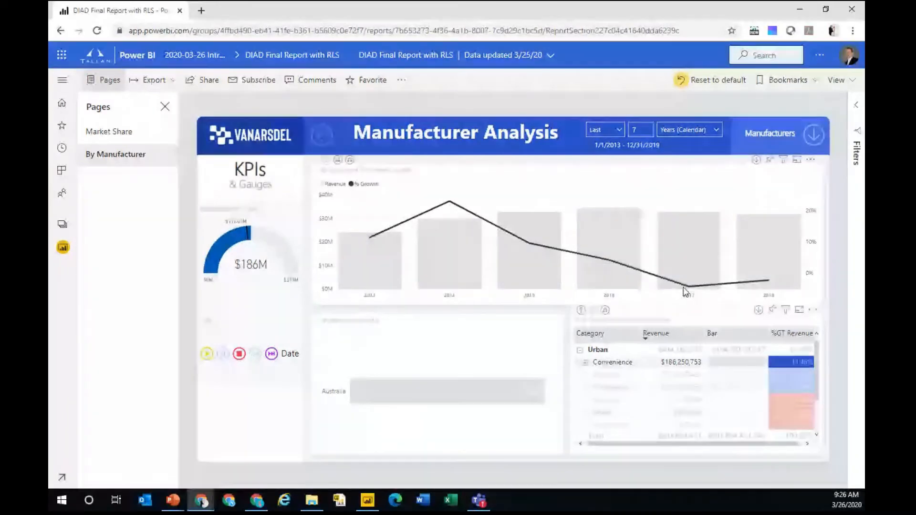
click(615, 386)
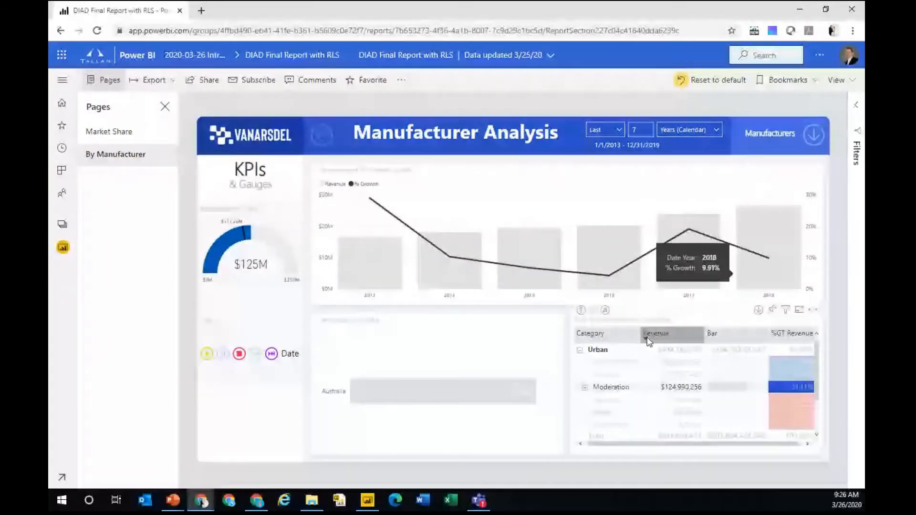
click(626, 377)
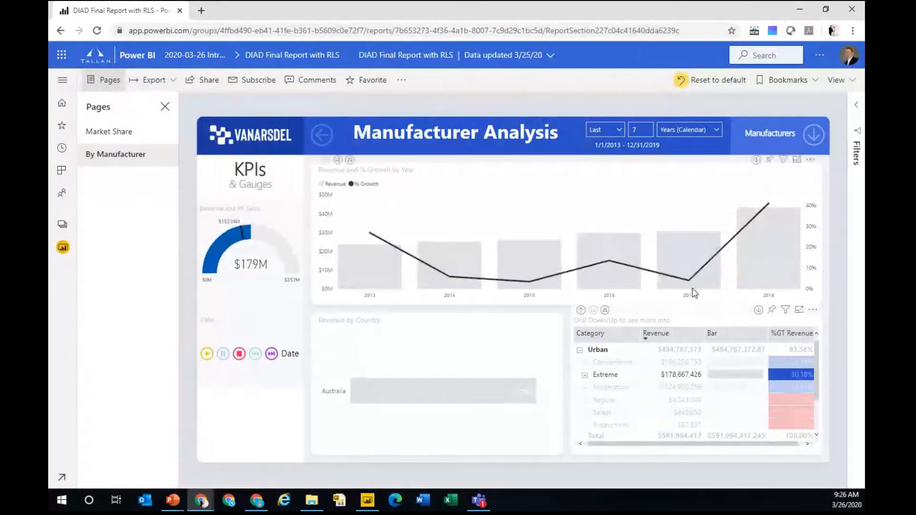
Turn on drill mode for the Revenue and % Growth by Year chart and drill down into 2017.
mouse_move(765, 220)
click(757, 160)
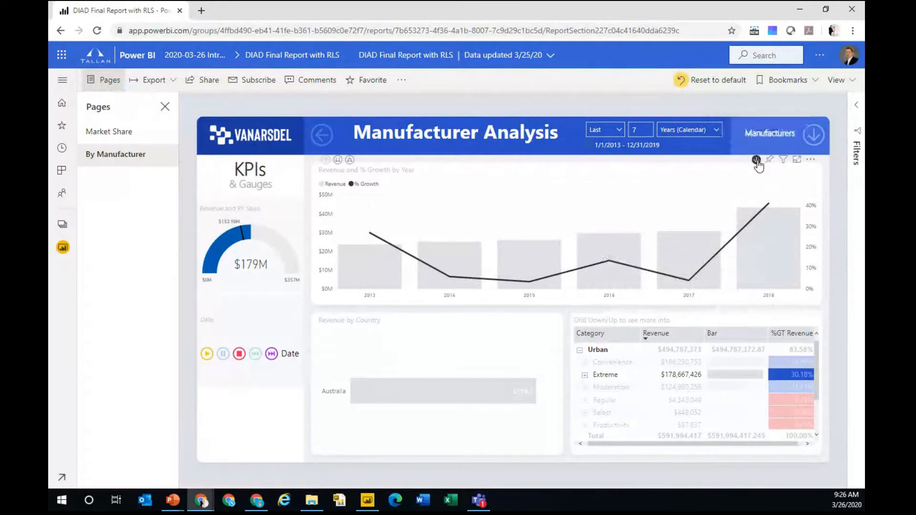
click(687, 258)
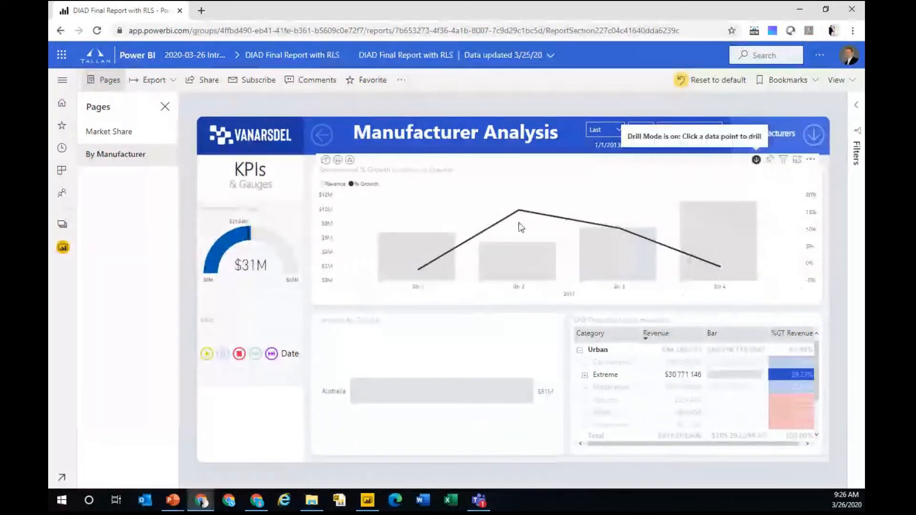
Drill the Revenue and % Growth chart back up from the 2017 quarters to years and drill down into 2018.
click(721, 266)
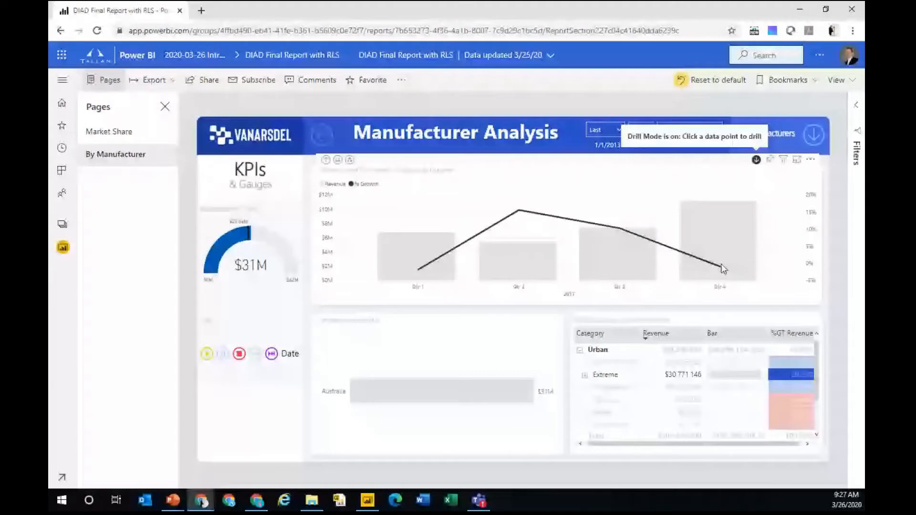
click(326, 161)
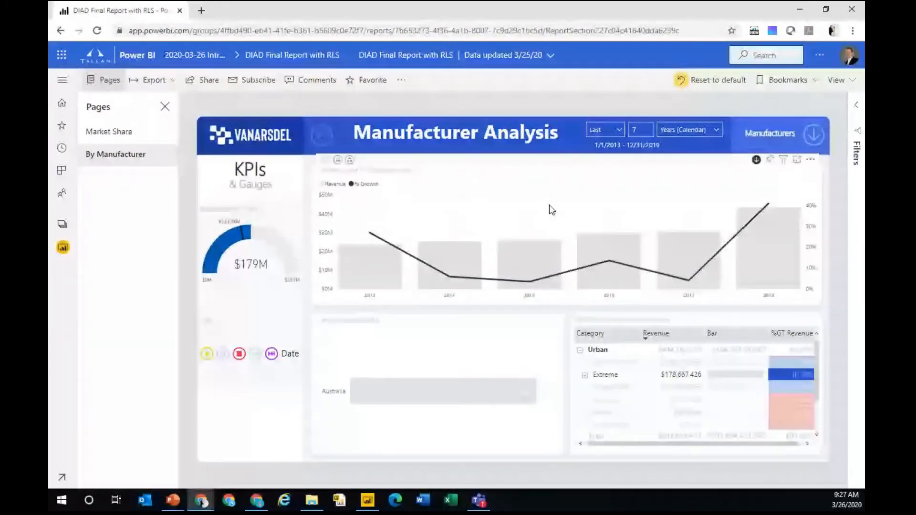
click(771, 243)
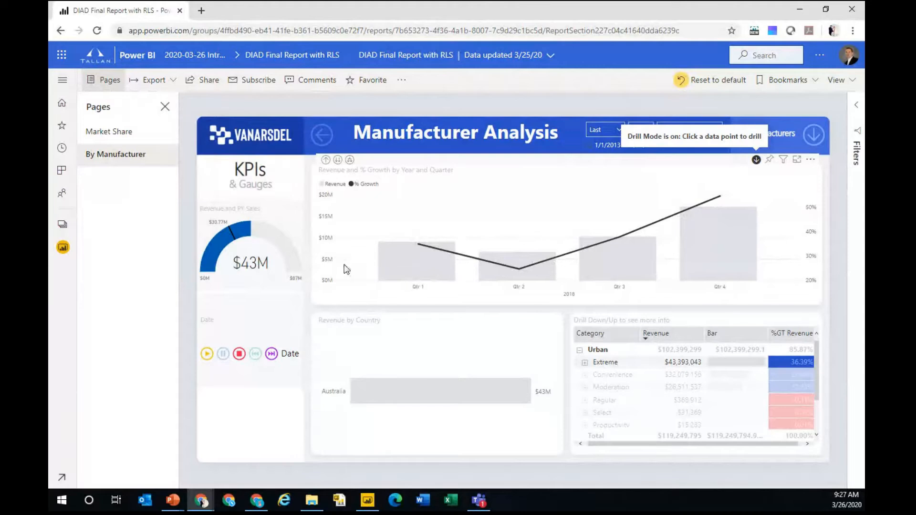
Drill the Revenue and % Growth chart back up to the year level and turn off drill mode.
click(413, 273)
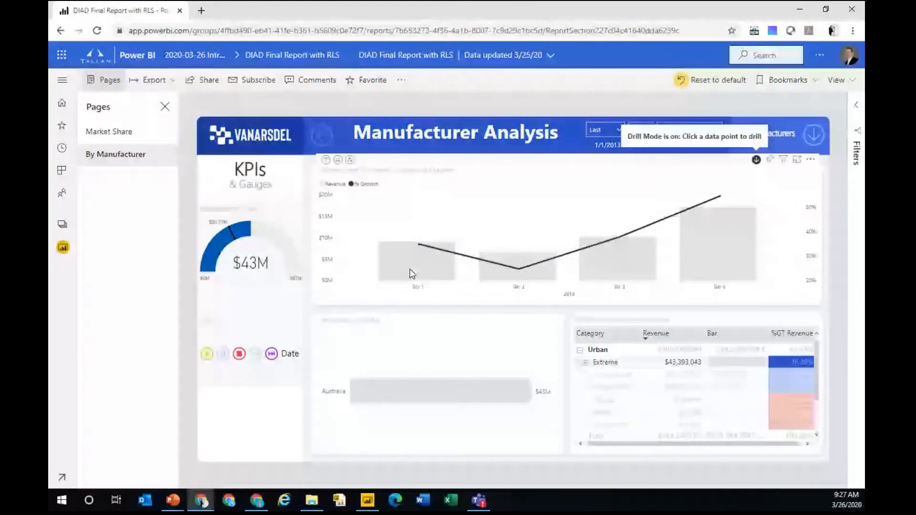
click(326, 161)
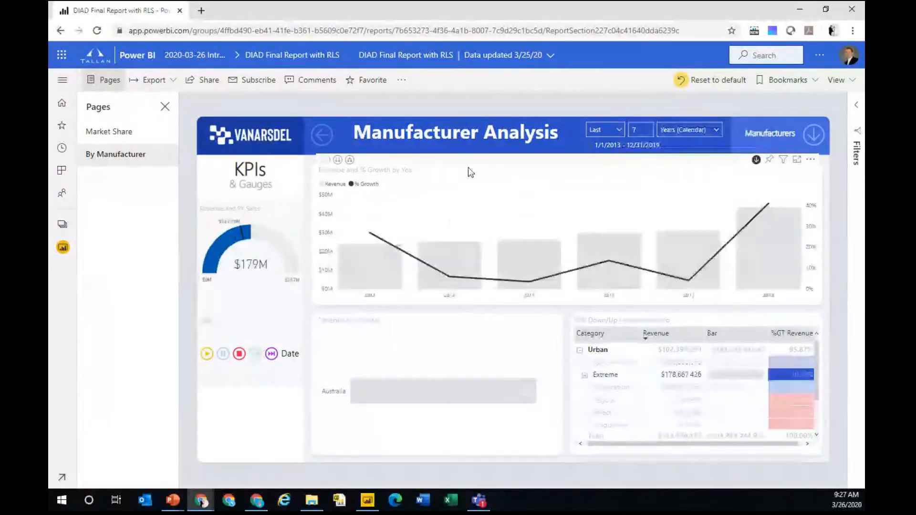
click(757, 159)
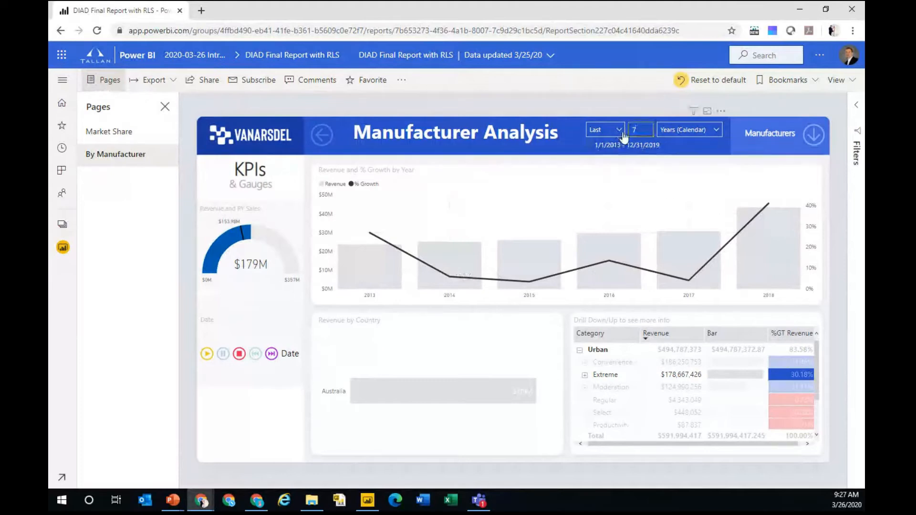
Narrow the relative date slicer to the last 4 calendar years and finally to the last 3.
key(Return)
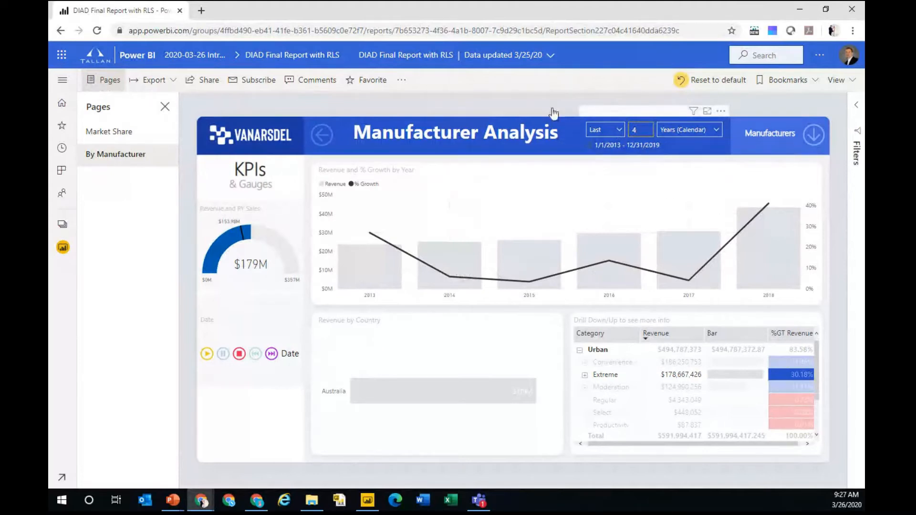
click(534, 103)
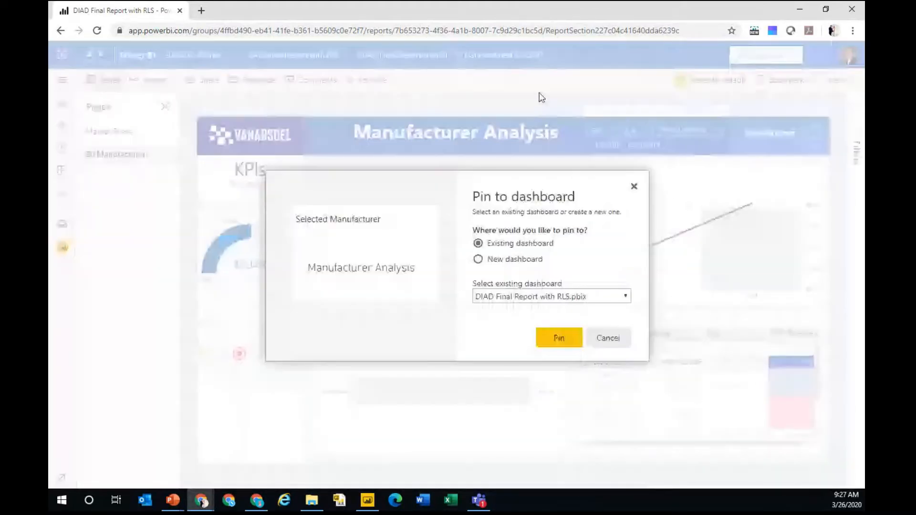
click(607, 336)
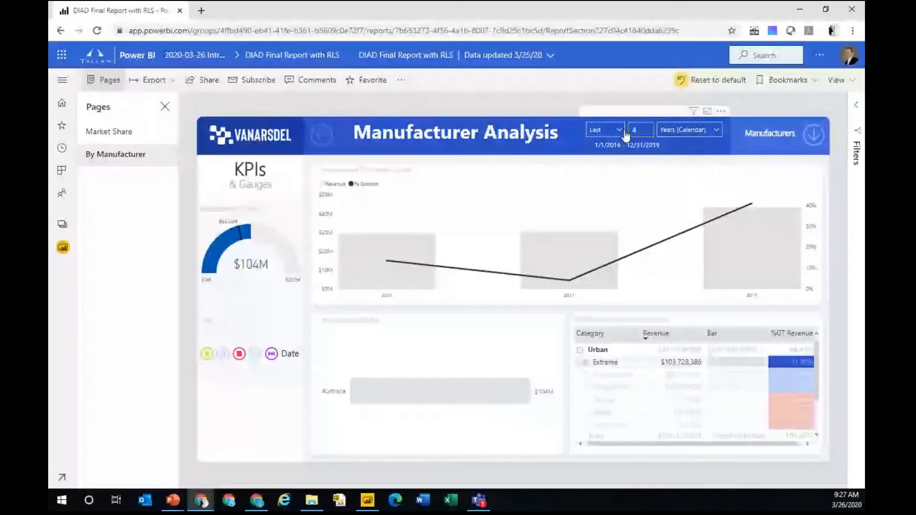
text(3)
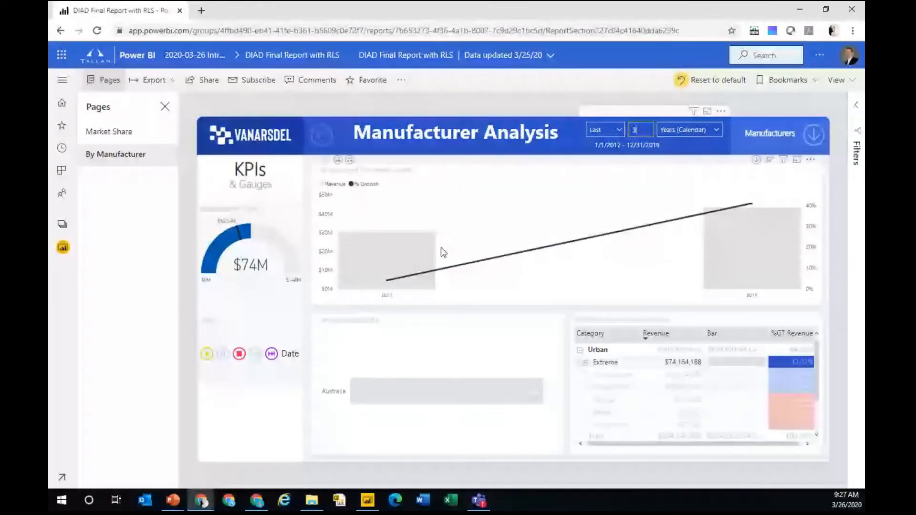
Expand all years in the Revenue and % Growth chart down through quarters to months.
click(351, 160)
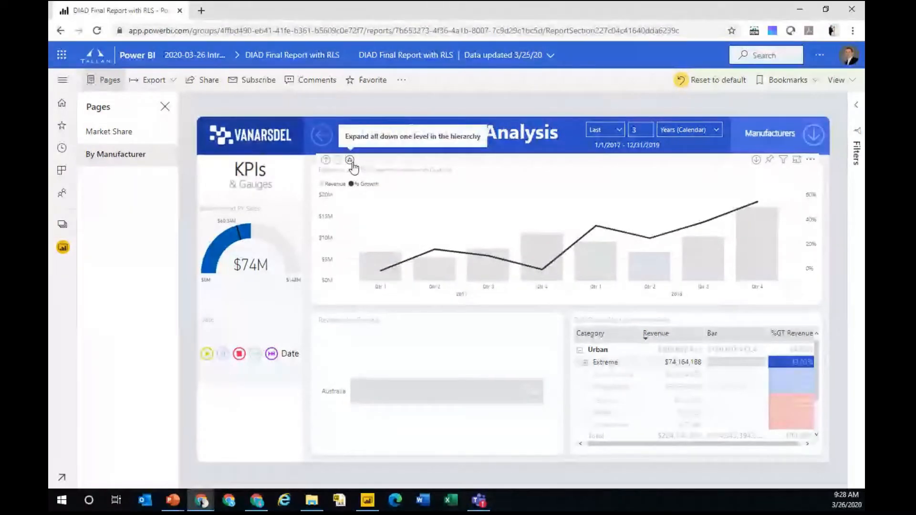
click(350, 161)
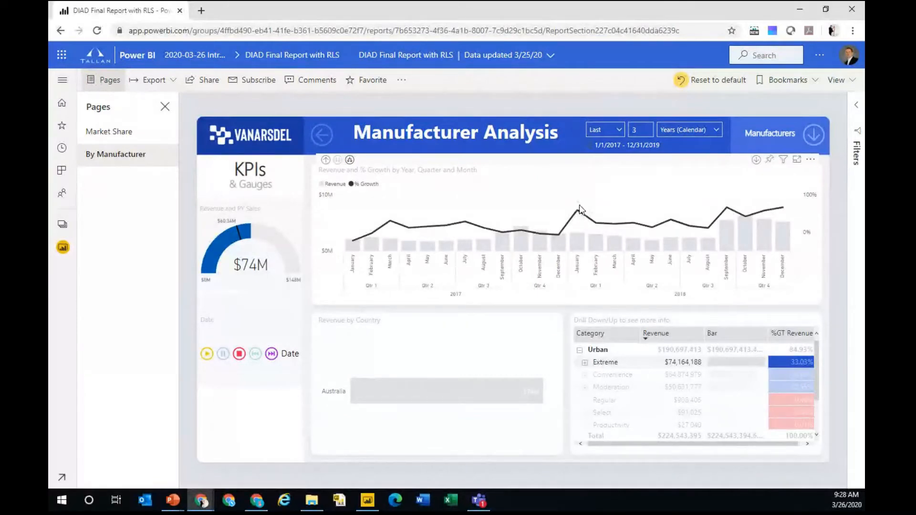
Filter the page to the Urban category's Extreme segment combined with January 2018 in the Revenue and % Growth chart.
mouse_move(578, 213)
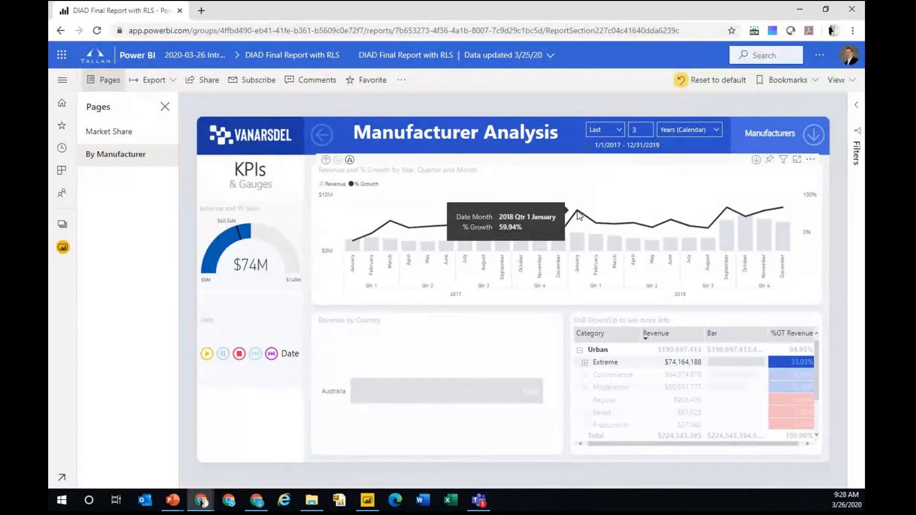
click(578, 216)
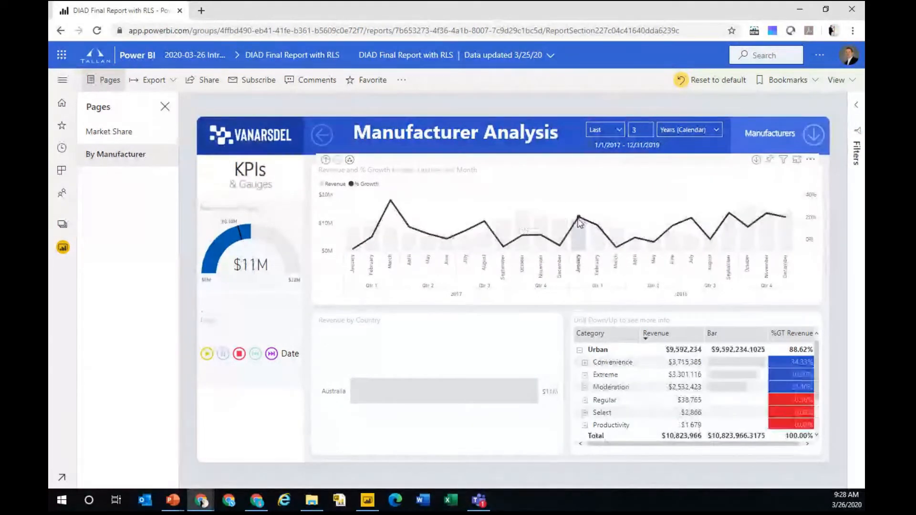
mouse_move(580, 222)
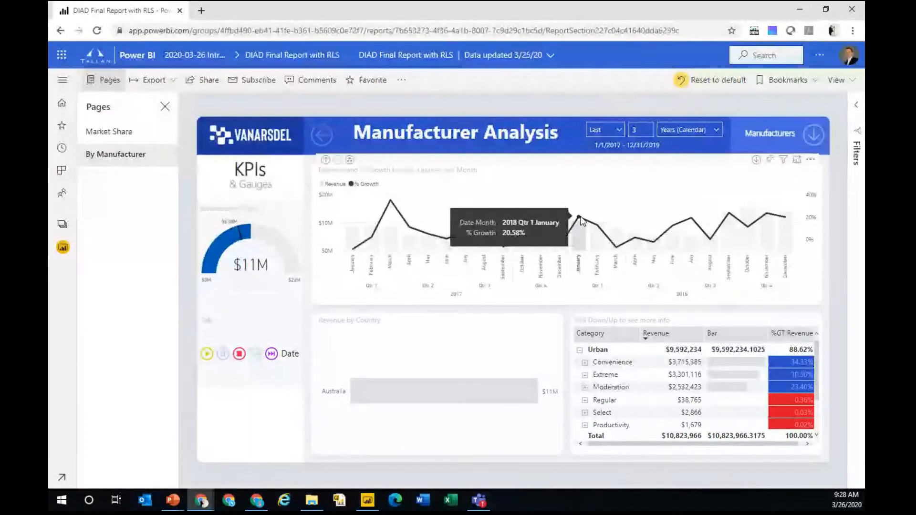
click(609, 375)
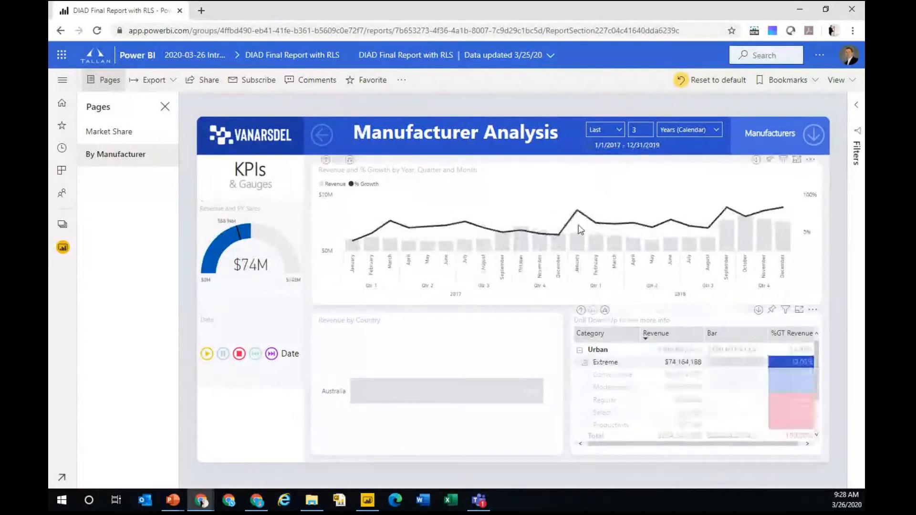
click(578, 214)
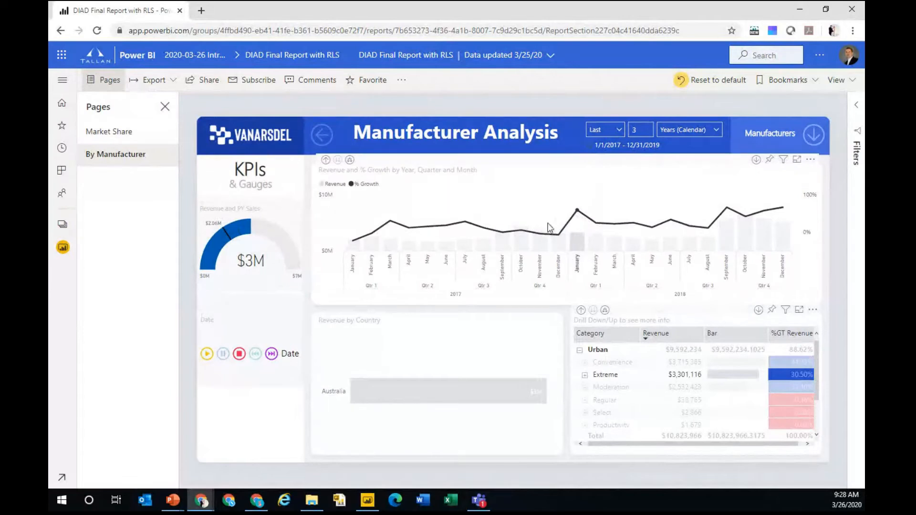
Post a comment on the Revenue and % Growth chart that mentions a colleague and asks "what caused this increase?".
click(810, 160)
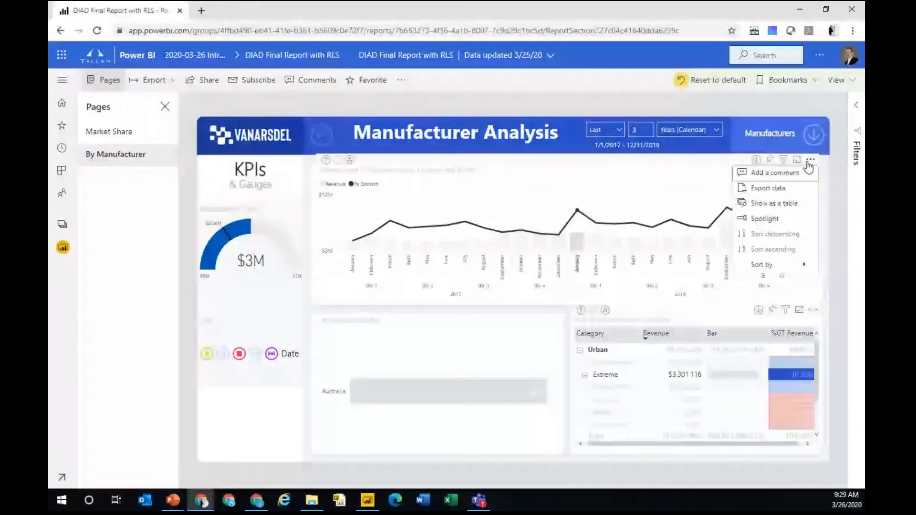
click(775, 173)
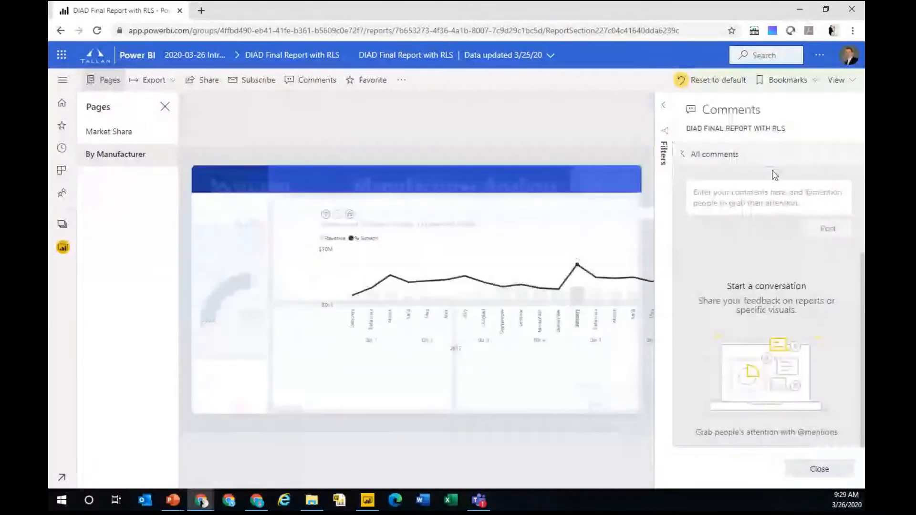
click(752, 200)
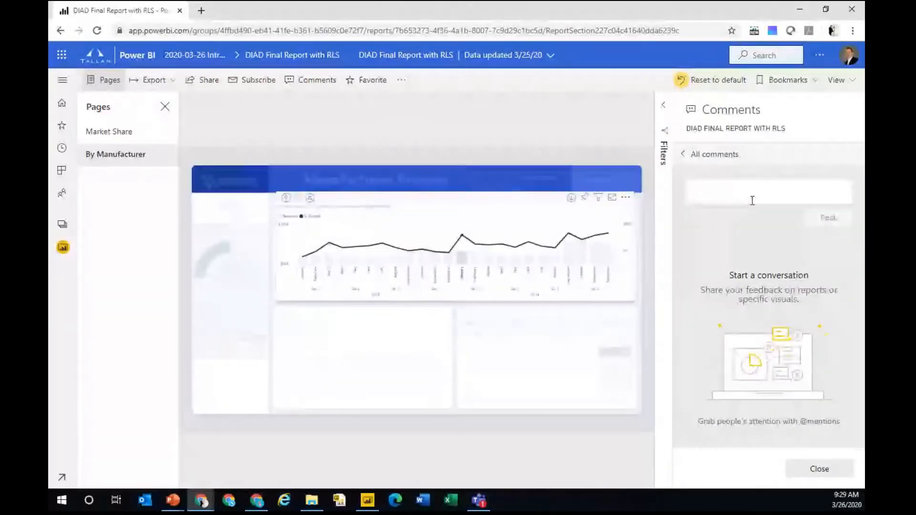
text(@jare)
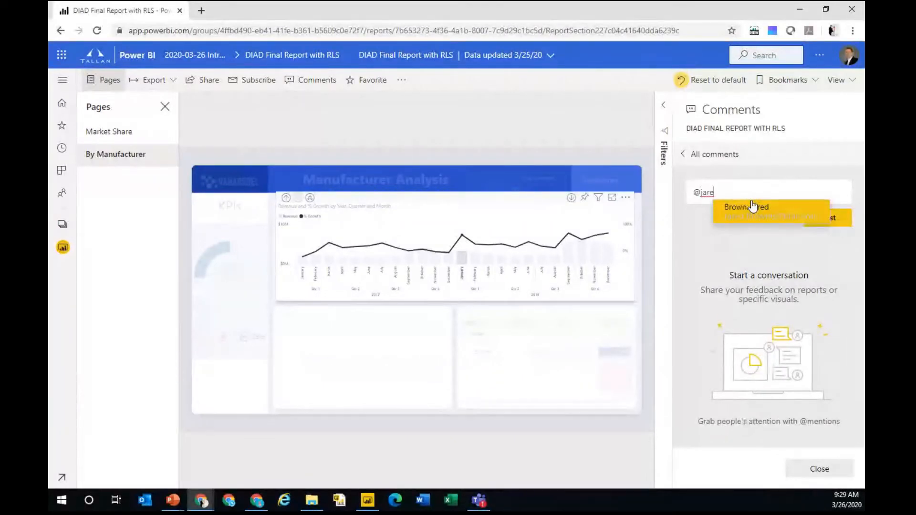
click(732, 218)
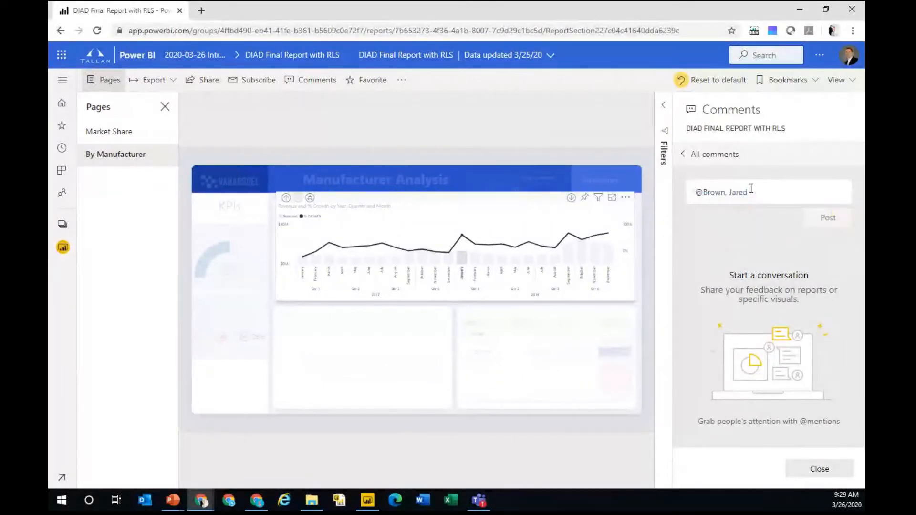
text(what)
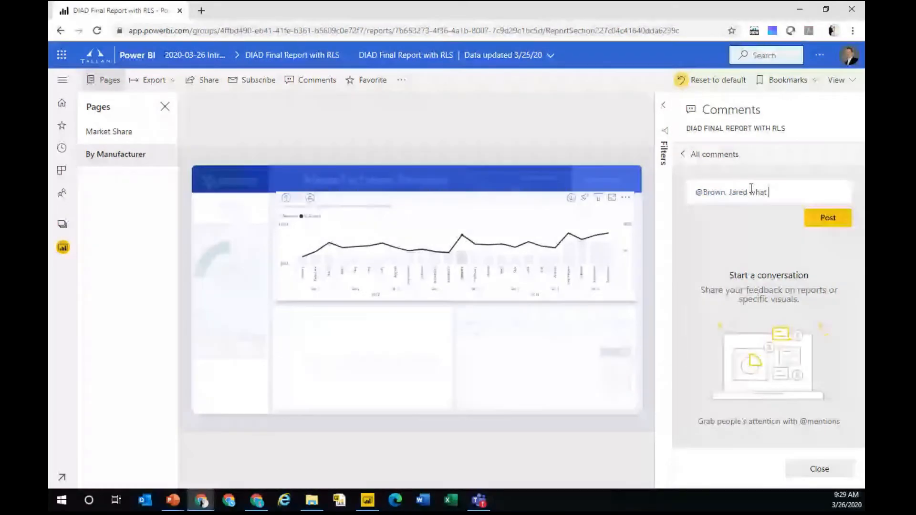
text( caused this increase?)
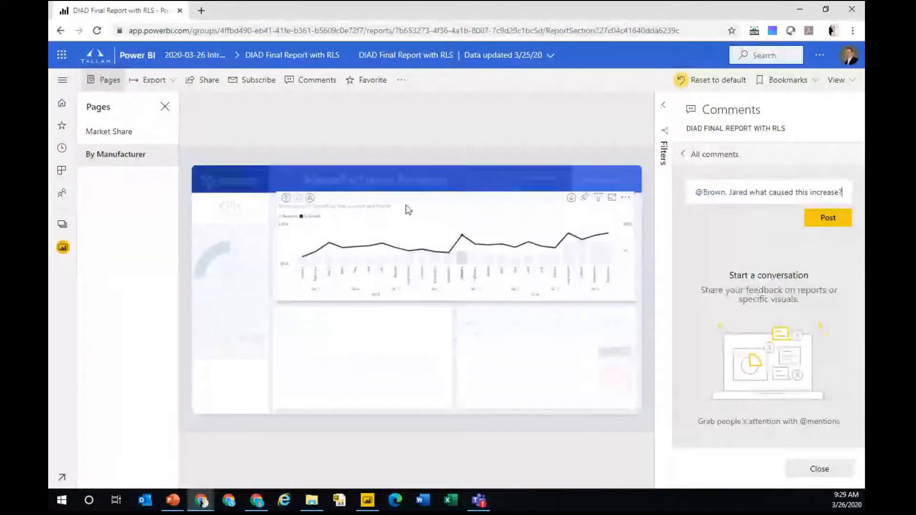
click(834, 222)
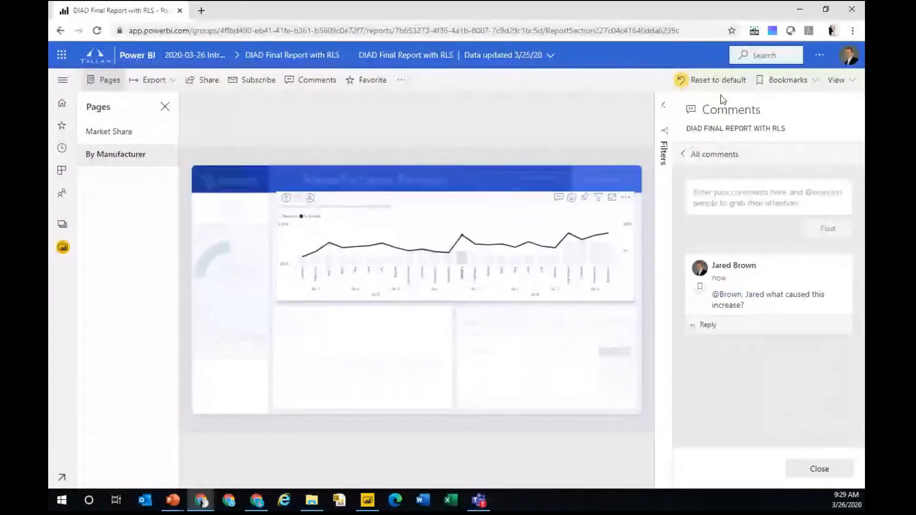
Reset the report's filters, slicers and other data view changes to default.
click(700, 80)
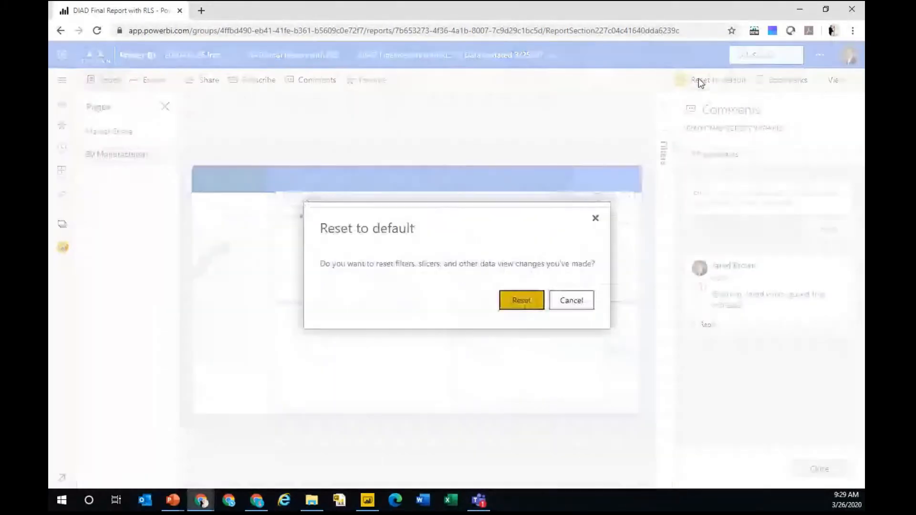
click(522, 302)
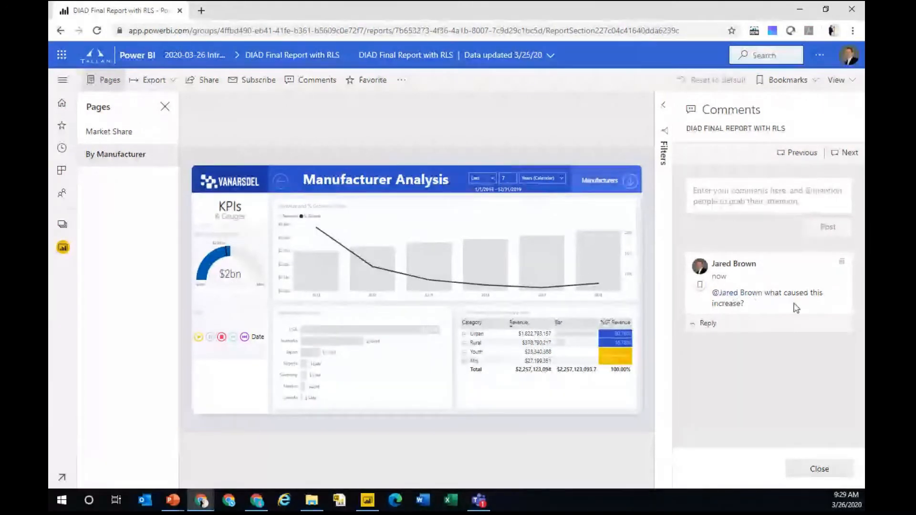
Restore the view saved with the posted comment and check the filters and slicers affecting the chart.
click(700, 288)
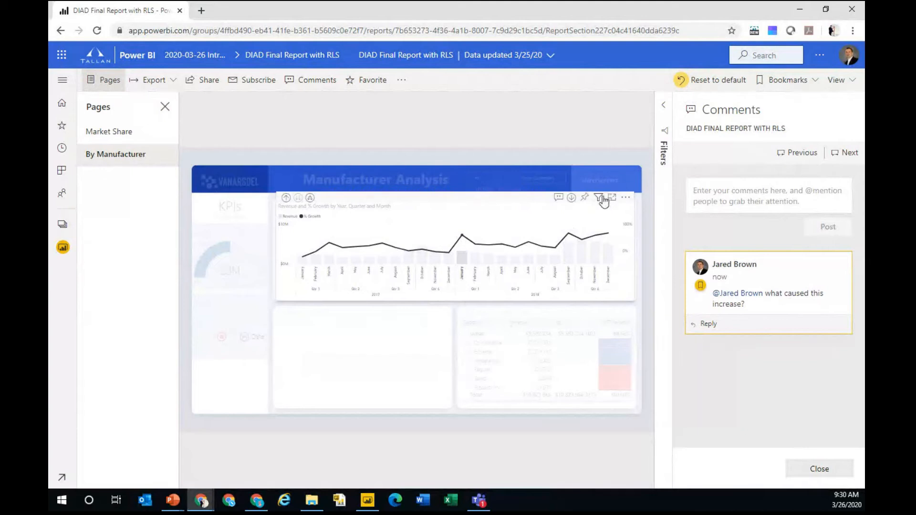
mouse_move(601, 199)
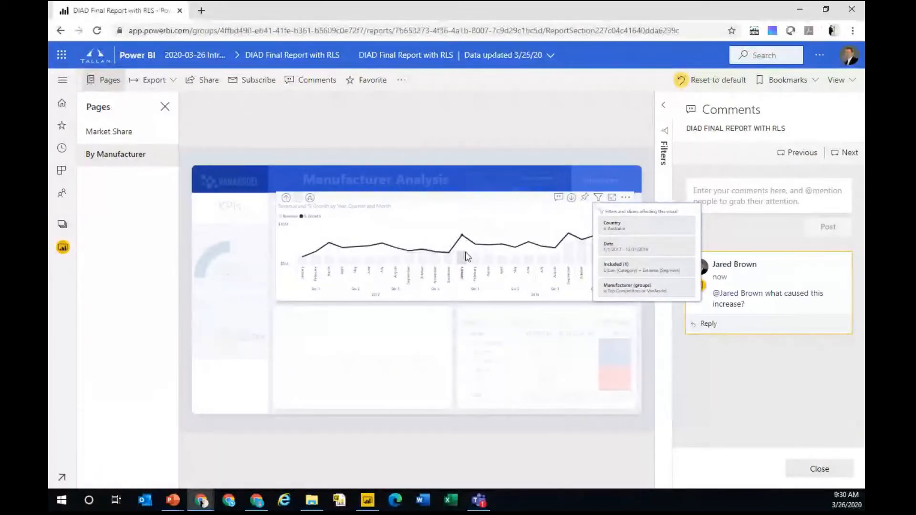
mouse_move(463, 239)
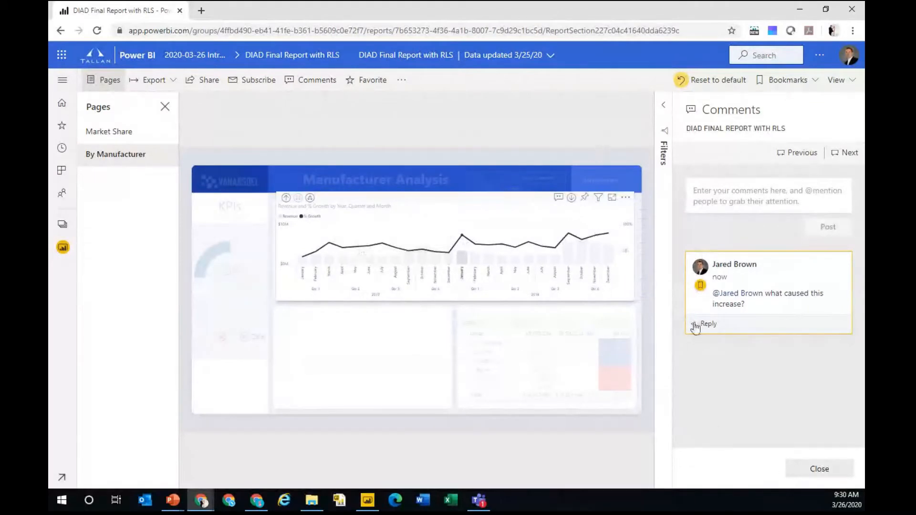
Open a reply to the posted comment and delete the comment instead.
click(714, 324)
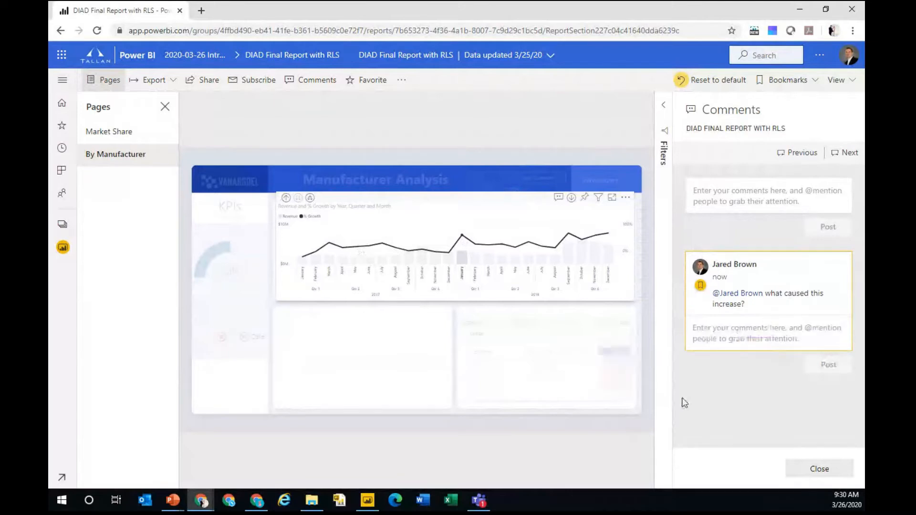
click(839, 264)
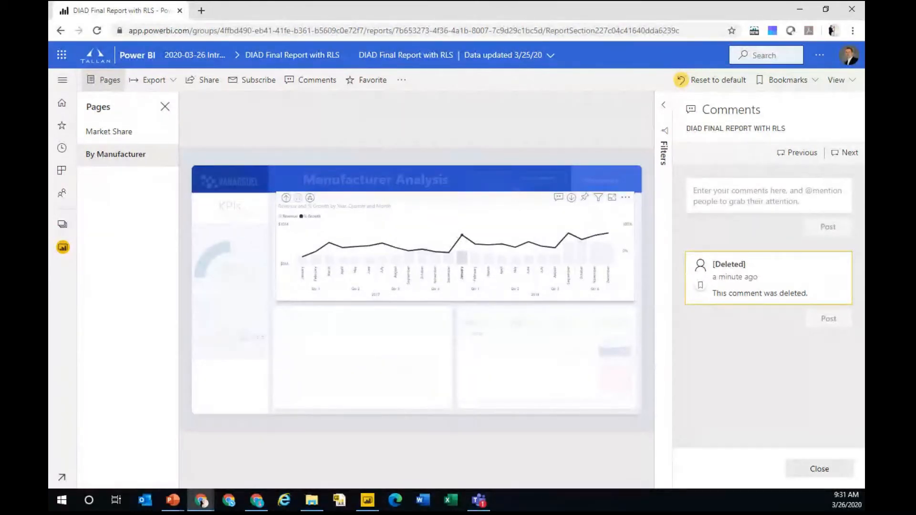
Minimize the browser window and switch to the untitled report in Power BI Desktop.
click(257, 500)
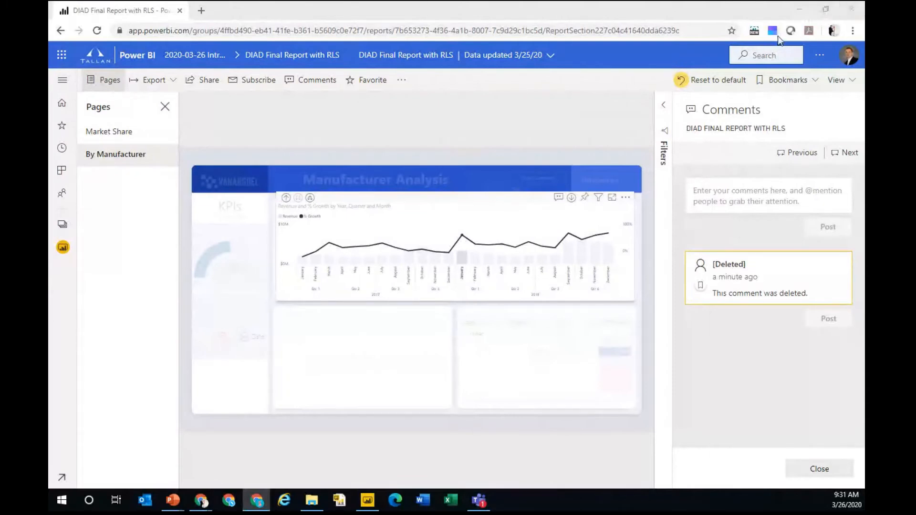
click(805, 10)
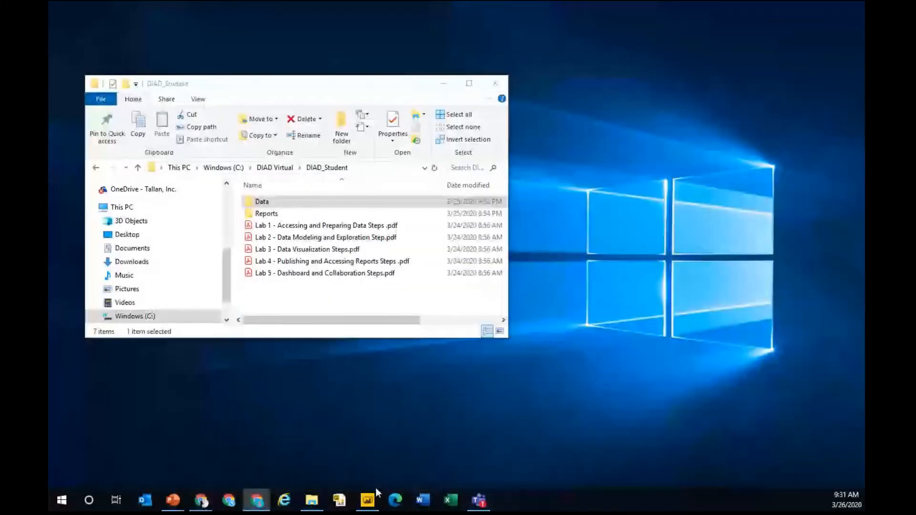
mouse_move(377, 501)
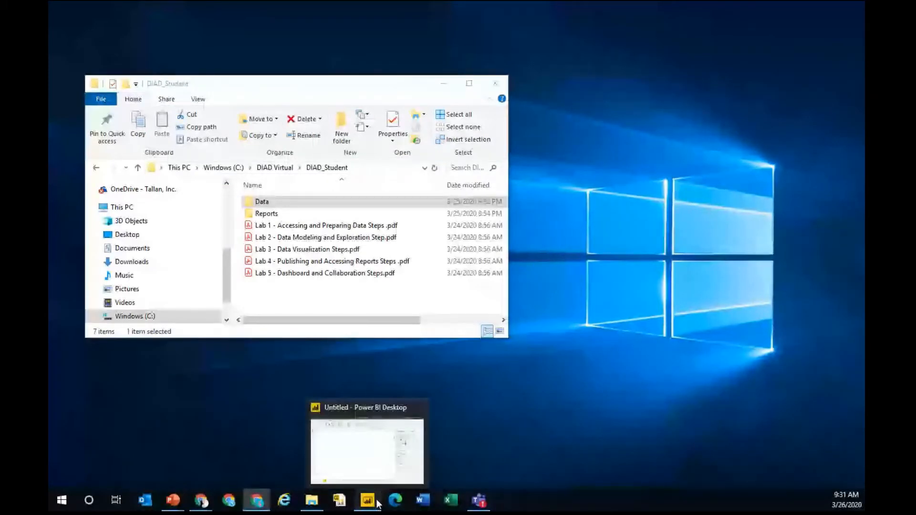
click(369, 501)
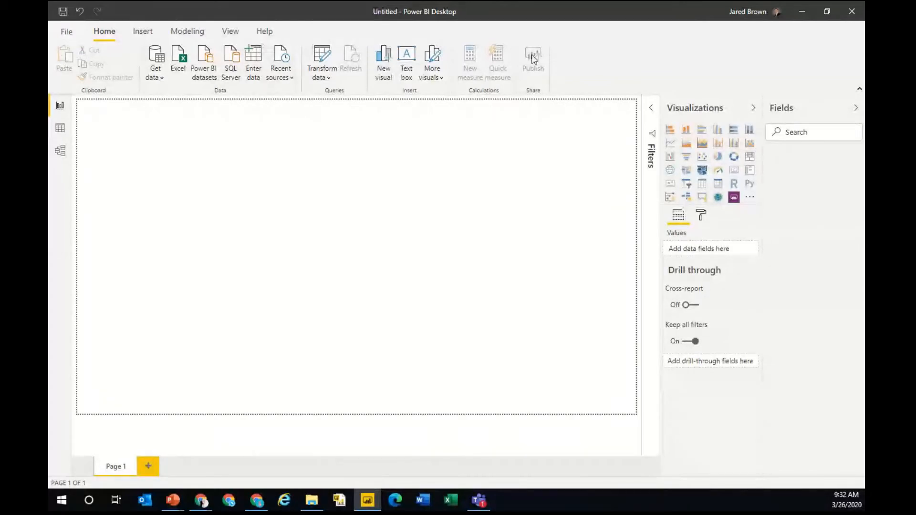
Examine the common data sources, the modeling and insert commands, and the options for importing additional visuals.
click(156, 73)
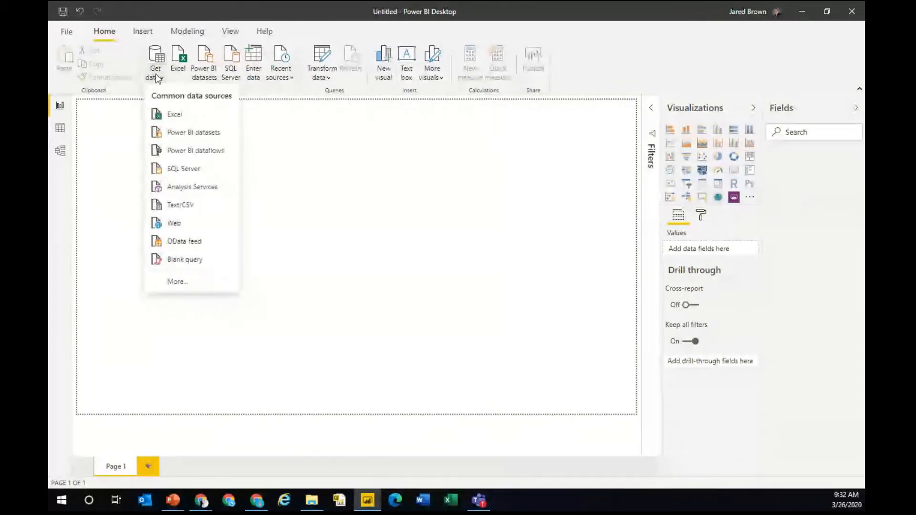
click(336, 168)
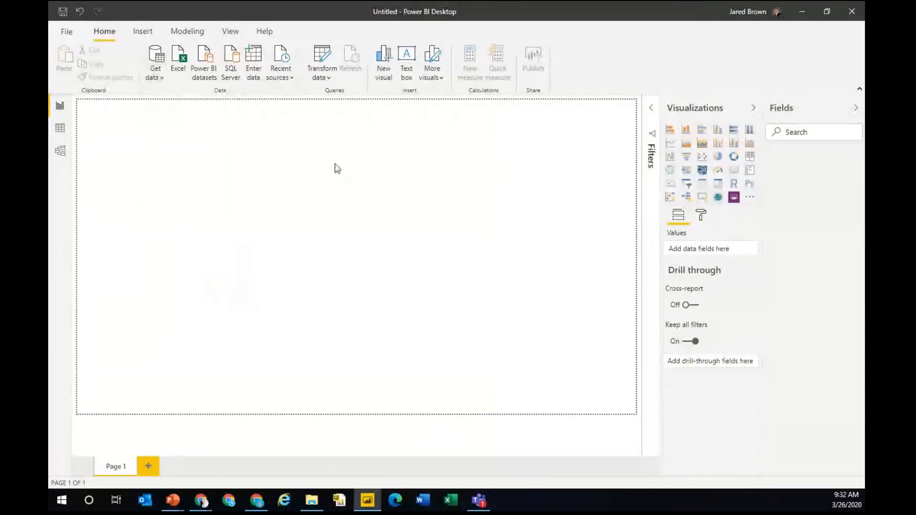
click(146, 34)
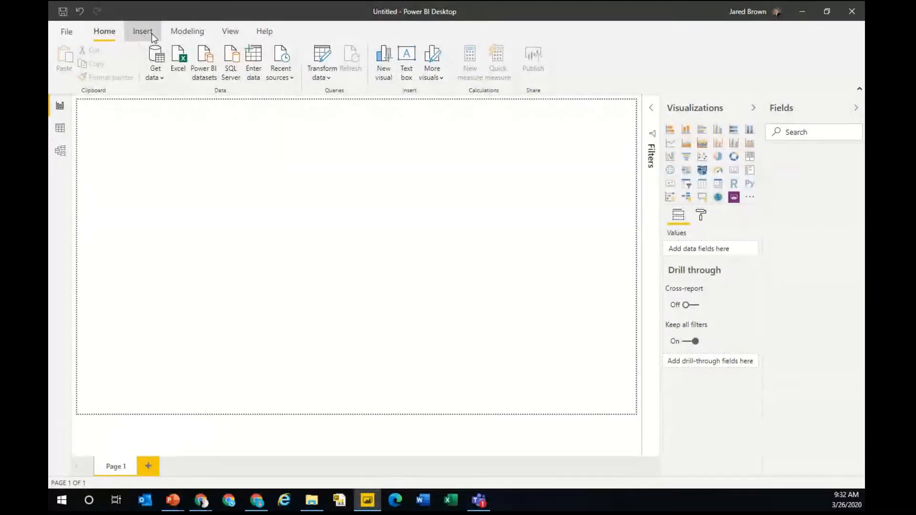
click(190, 35)
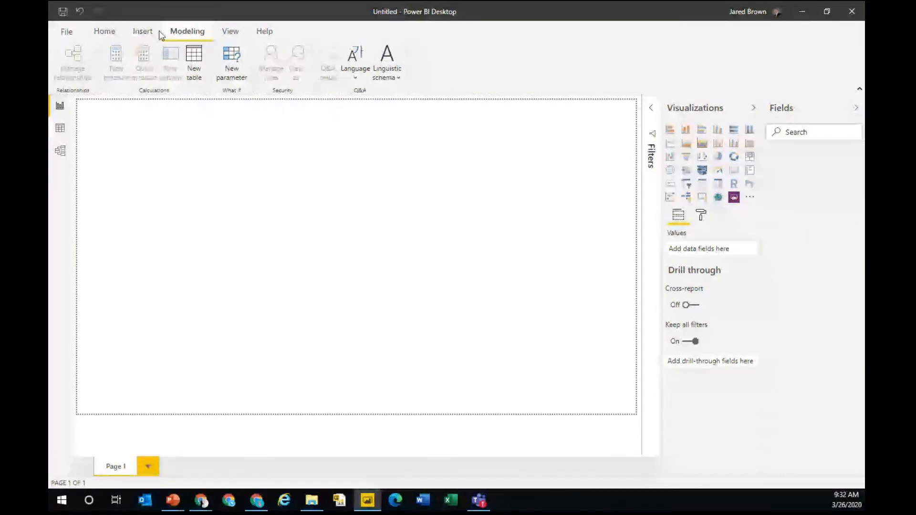
click(142, 33)
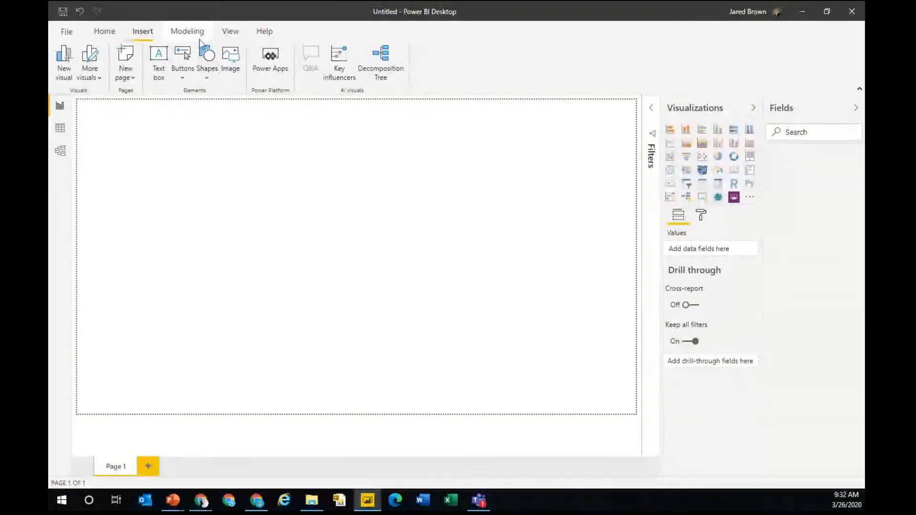
click(105, 31)
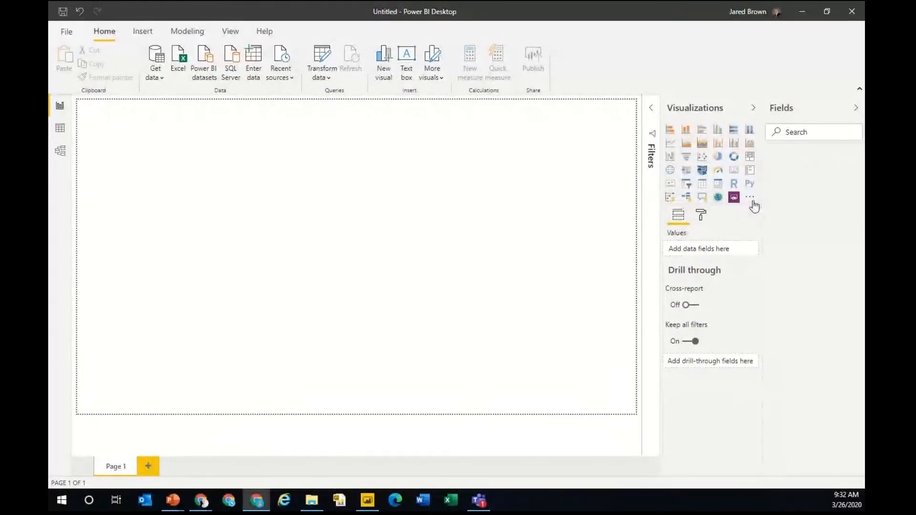
click(751, 198)
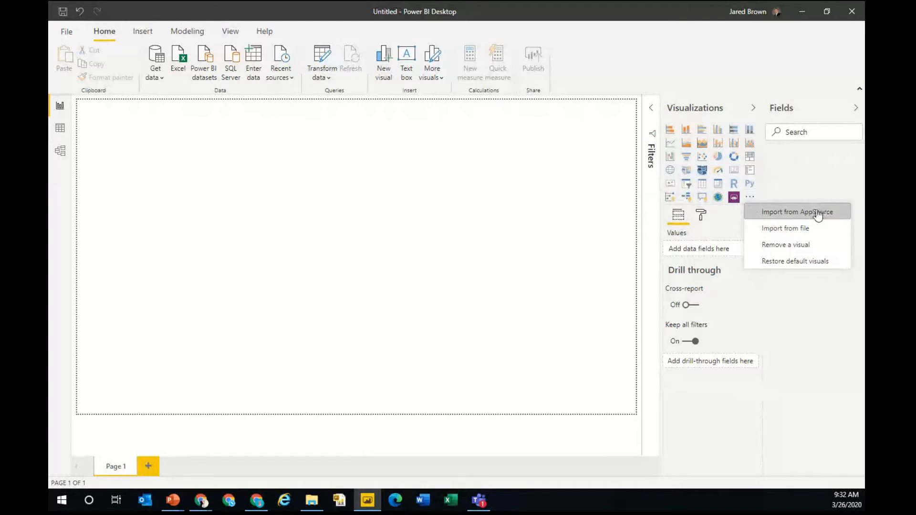
click(717, 218)
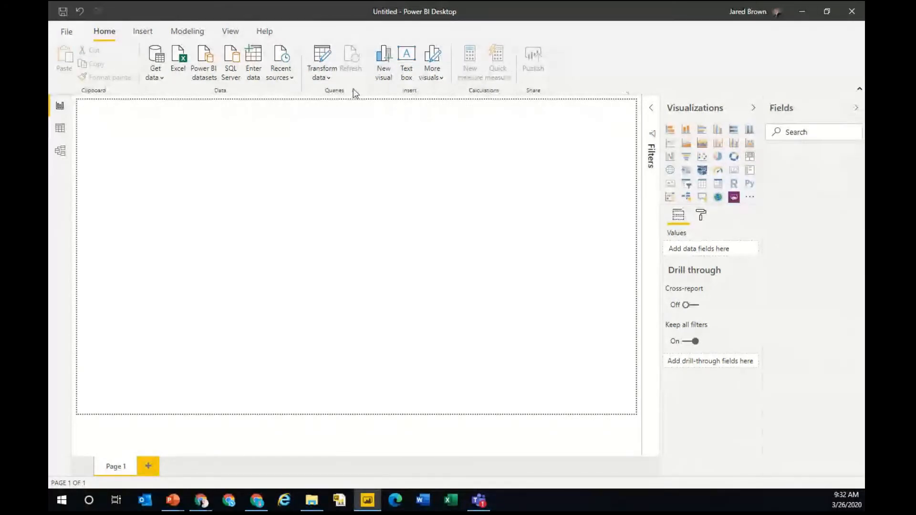
View the model layout of the empty report and return to the report view.
click(61, 131)
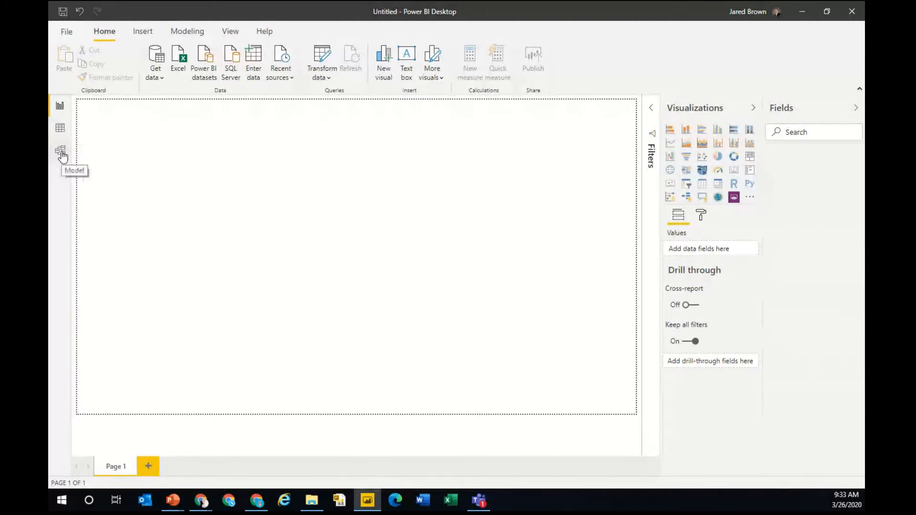
click(61, 153)
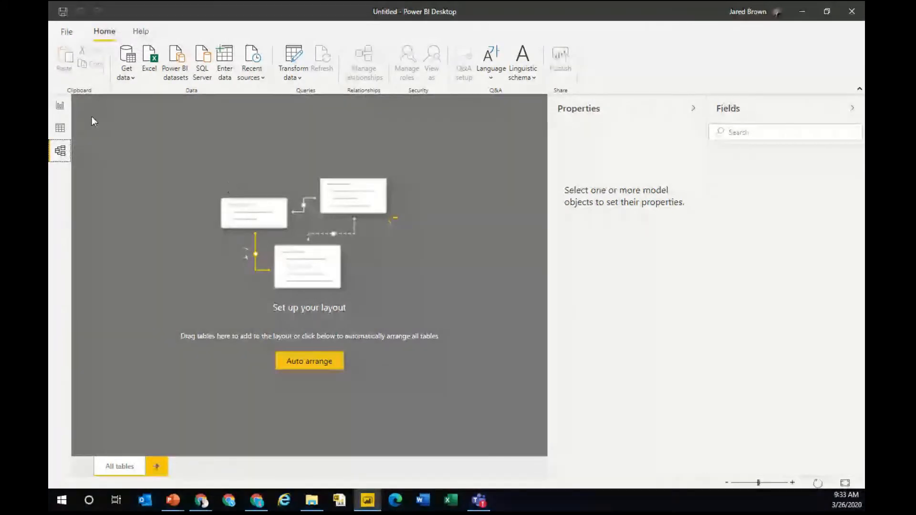
click(60, 107)
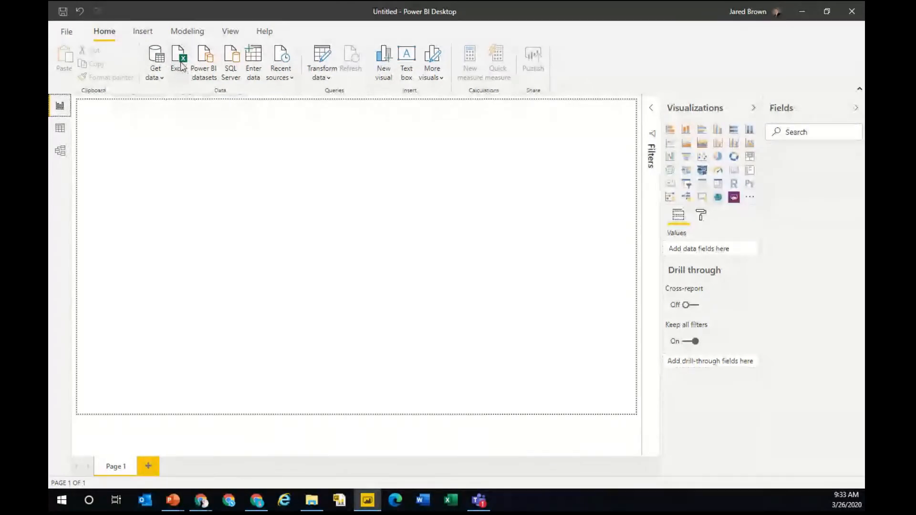
Browse the full list of data source connectors and select Text/CSV as the source type.
click(153, 76)
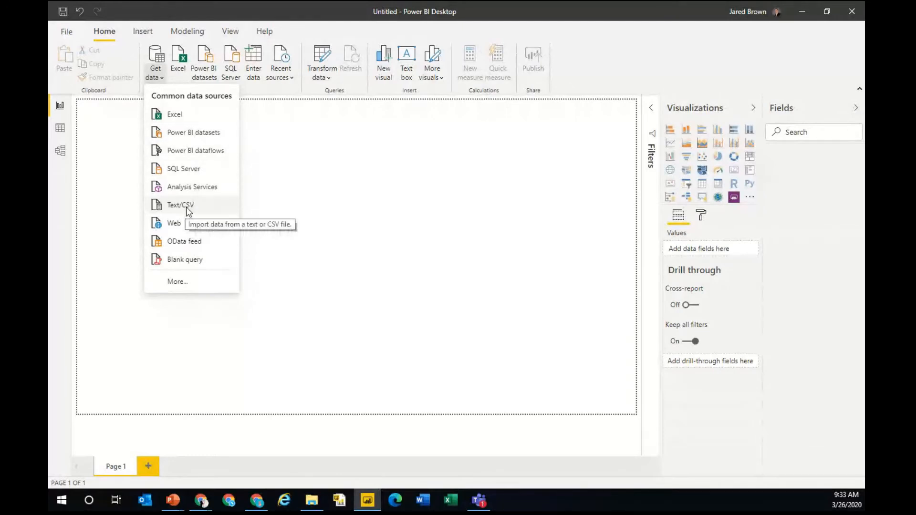
click(180, 285)
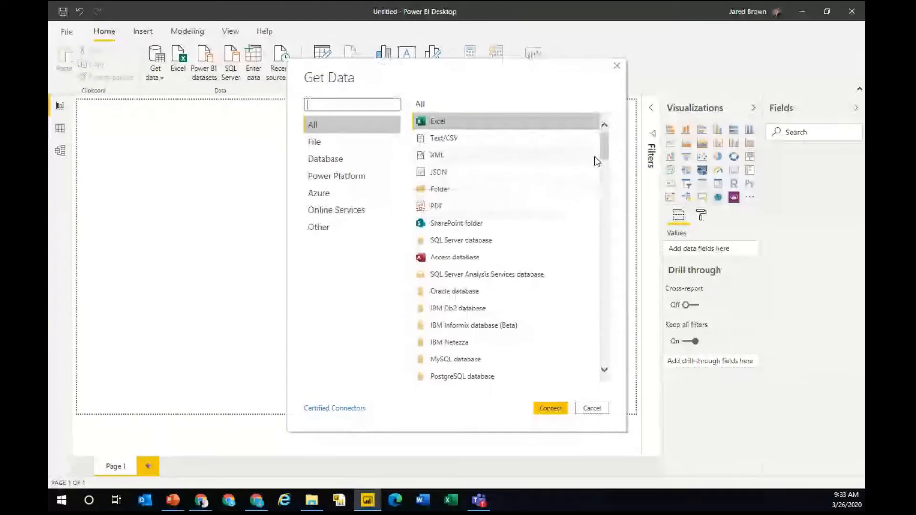
drag(605, 153, 582, 111)
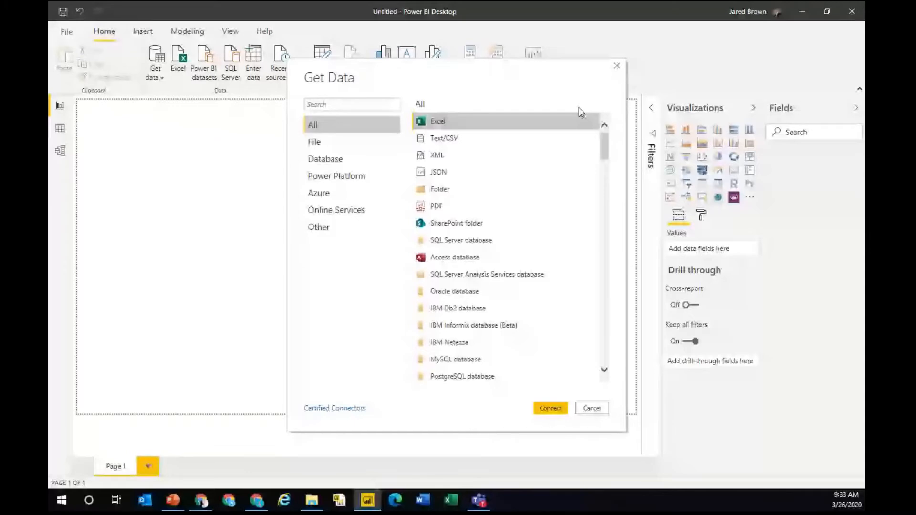
scroll(501, 191, down, 5)
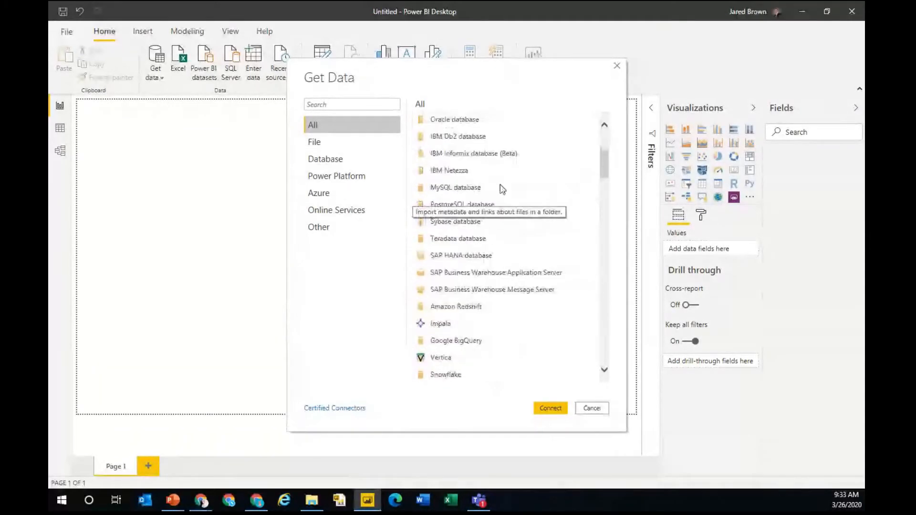
scroll(504, 191, up, 5)
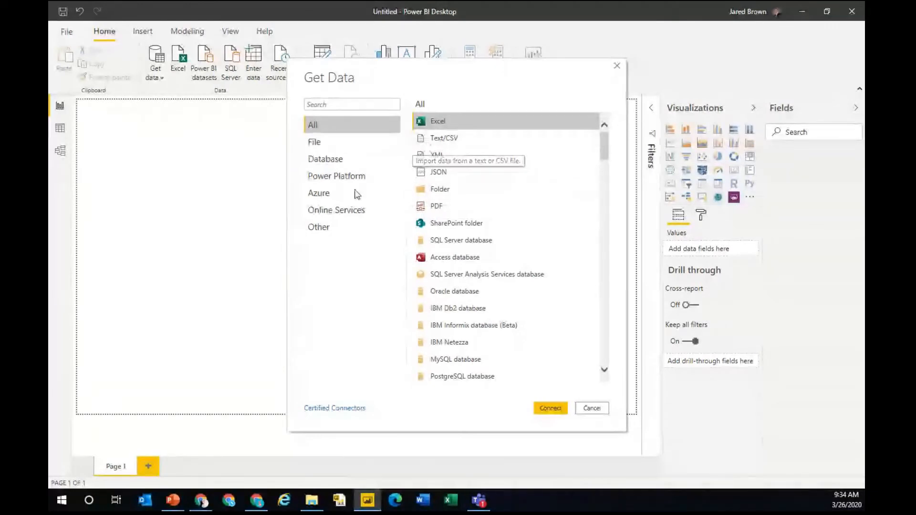
click(453, 139)
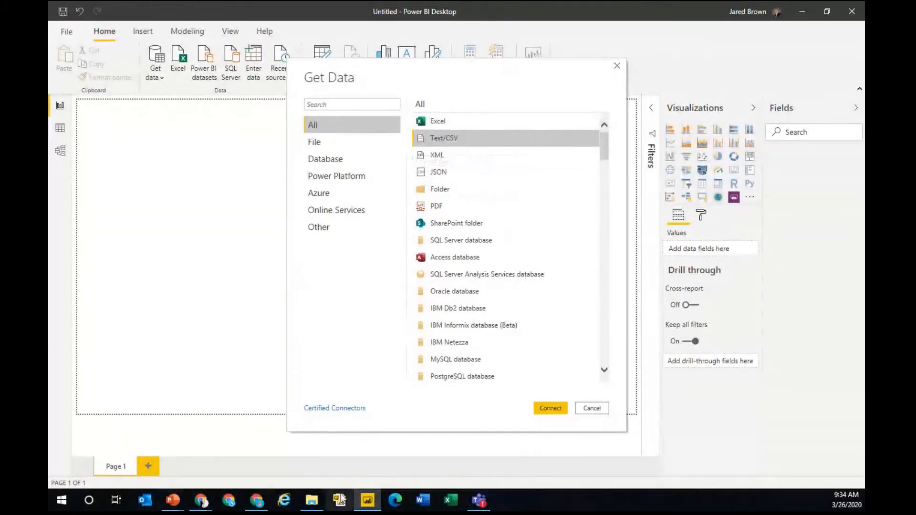
Switch to File Explorer and open sales.csv from the Data\USSales folder in Notepad++.
click(312, 500)
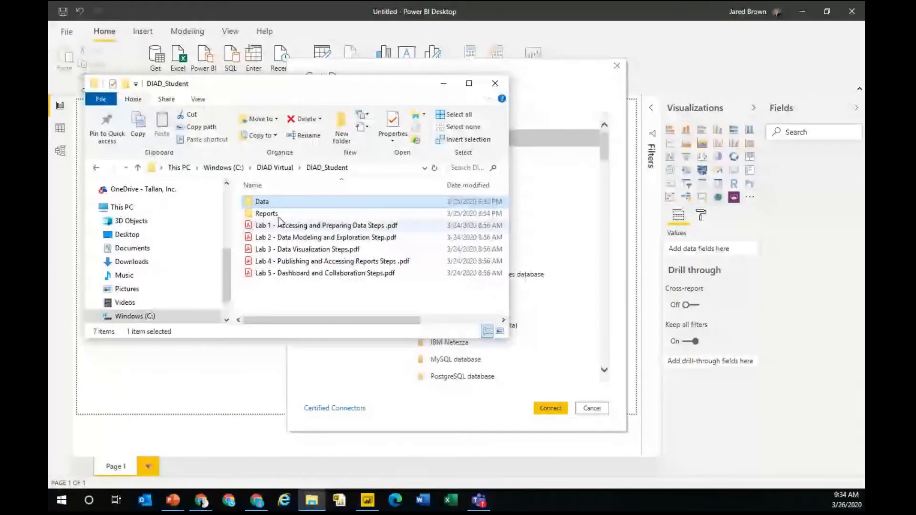
double_click(261, 201)
click(276, 225)
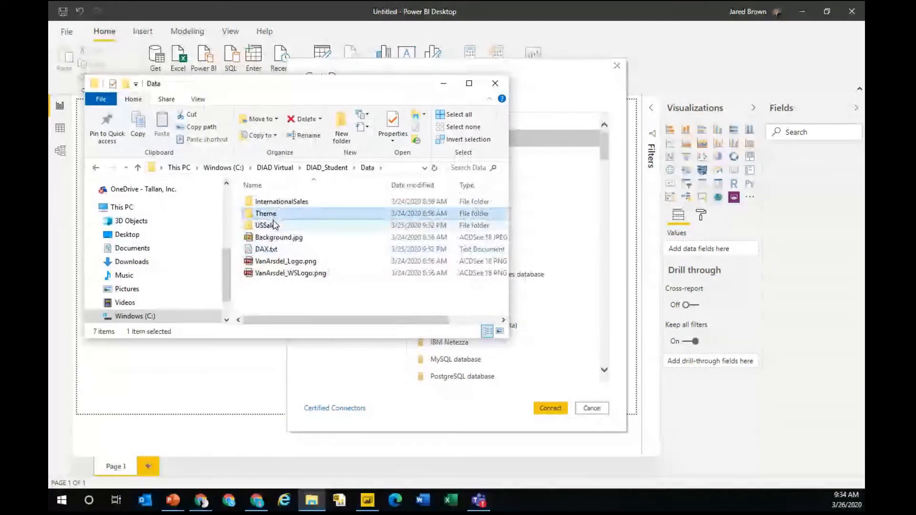
double_click(276, 225)
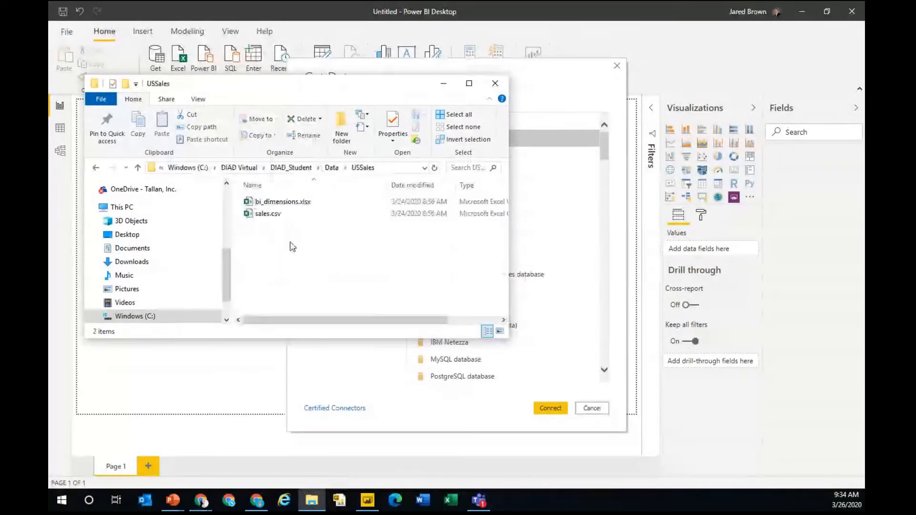
click(267, 216)
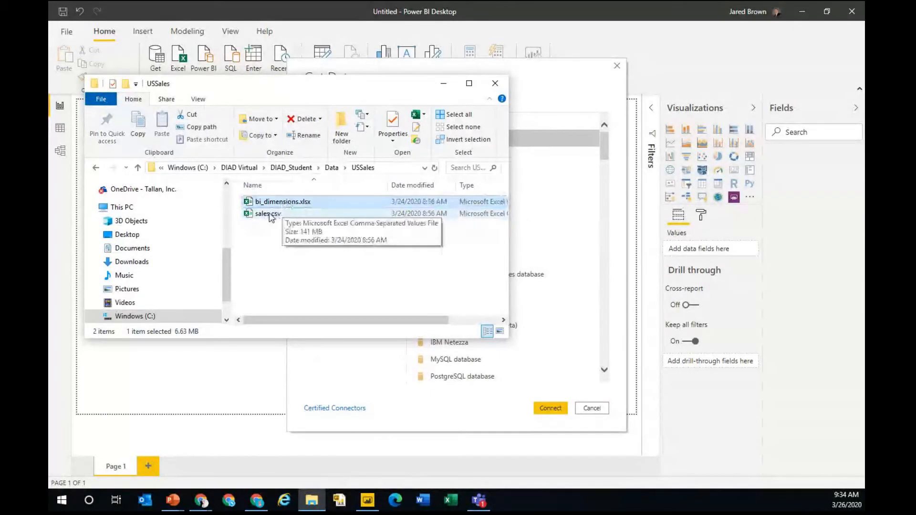
right_click(269, 217)
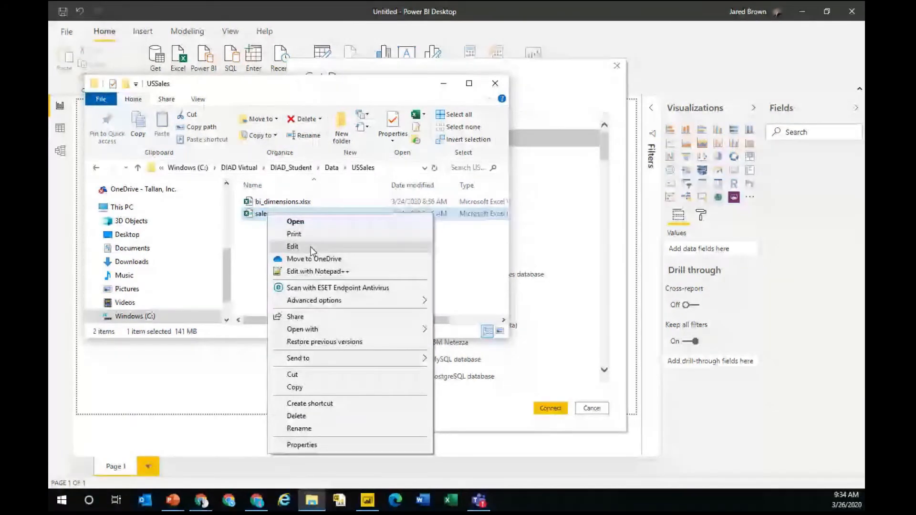
click(323, 272)
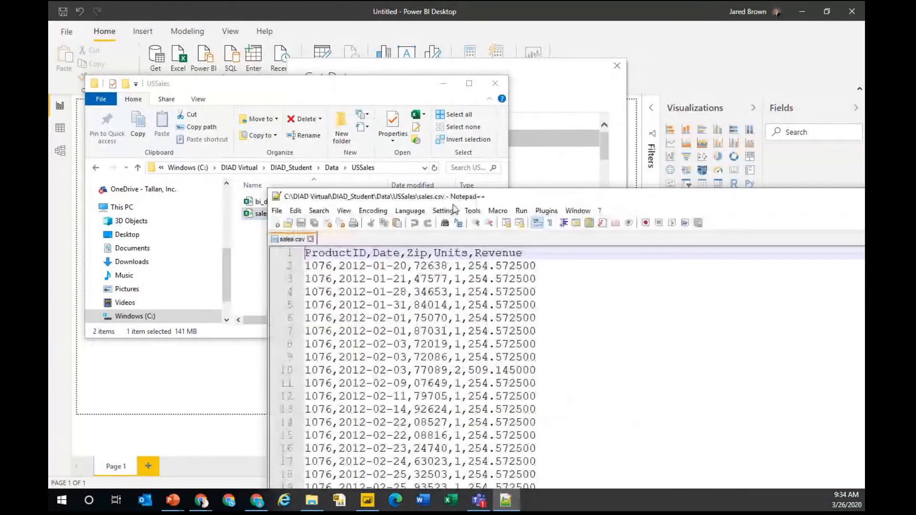
Examine the ProductID, Date, Zip, Units and Revenue values in the first record of sales.csv.
drag(455, 196, 343, 52)
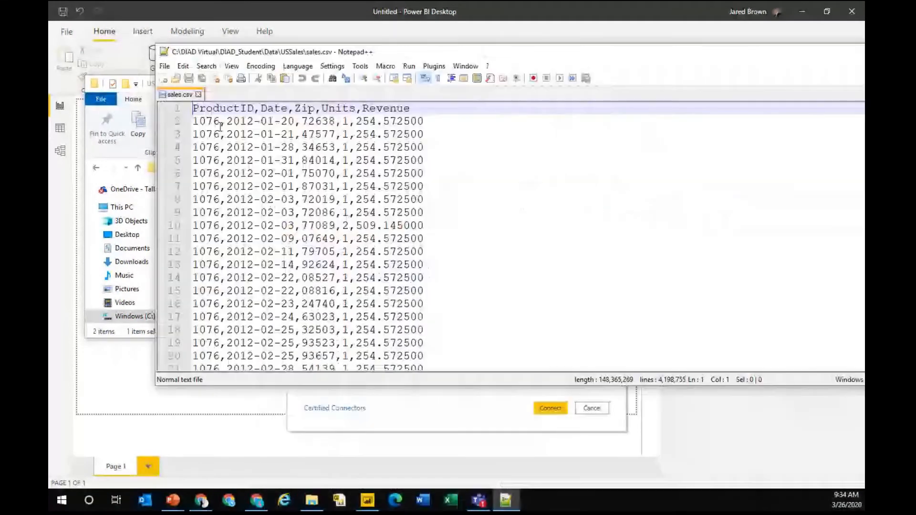
double_click(217, 121)
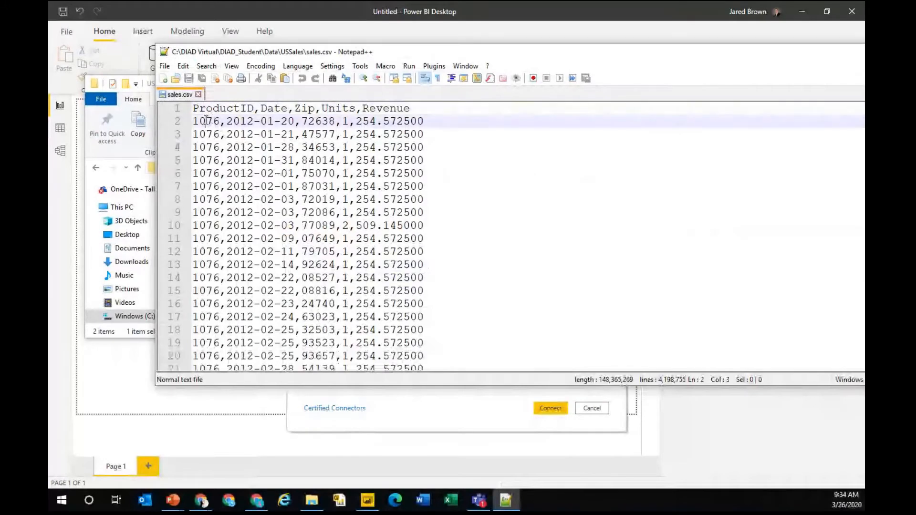
double_click(242, 122)
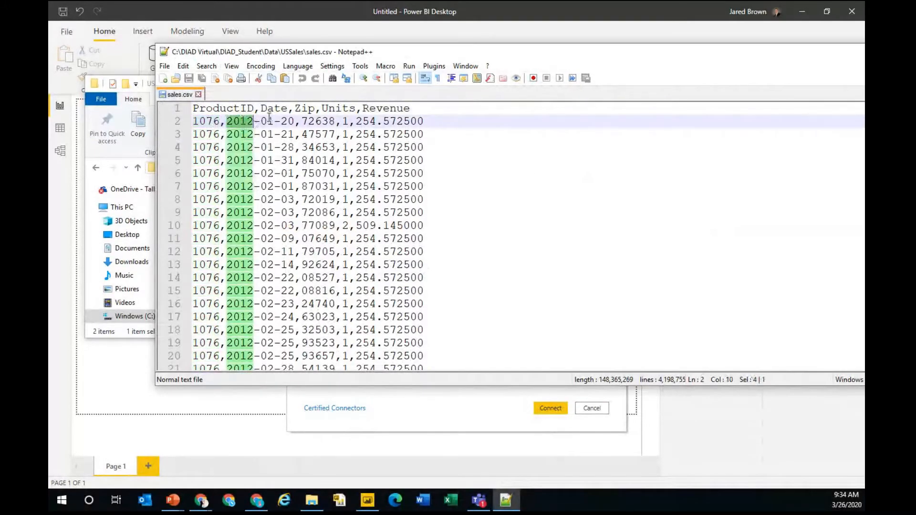
click(268, 121)
double_click(320, 121)
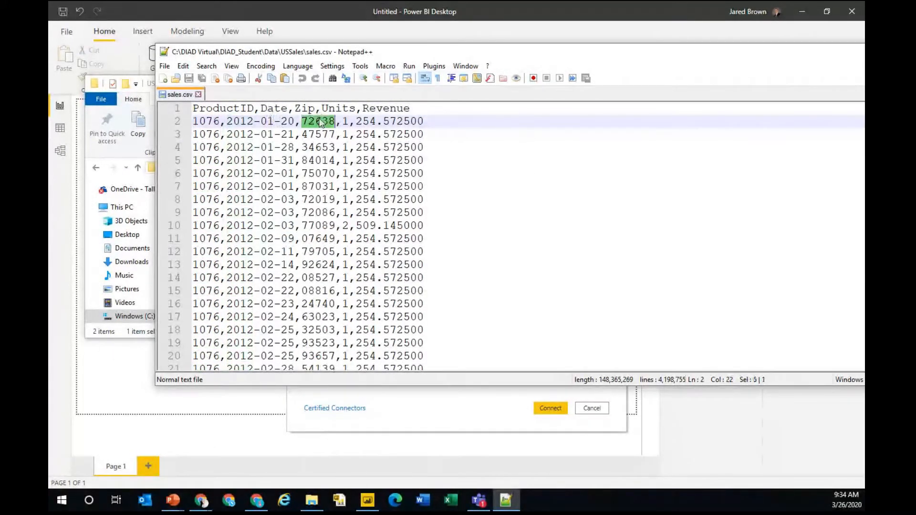
double_click(345, 121)
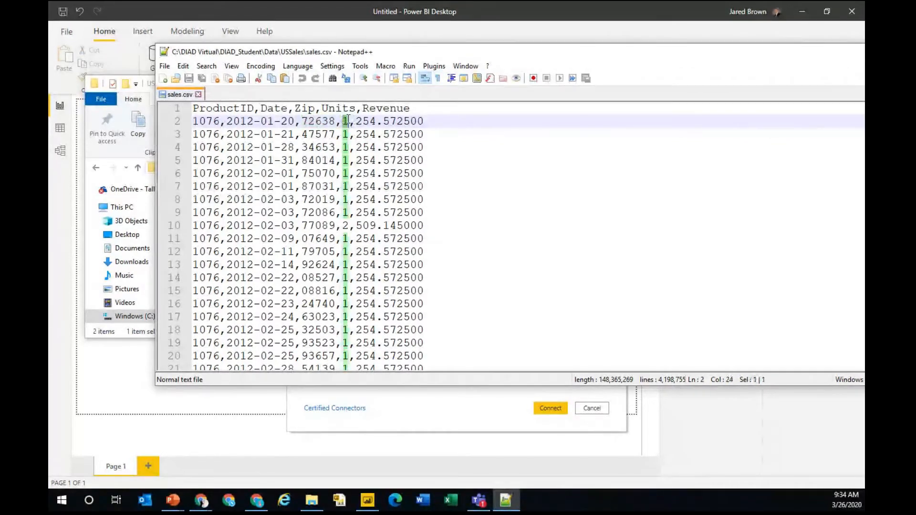
drag(357, 121, 449, 127)
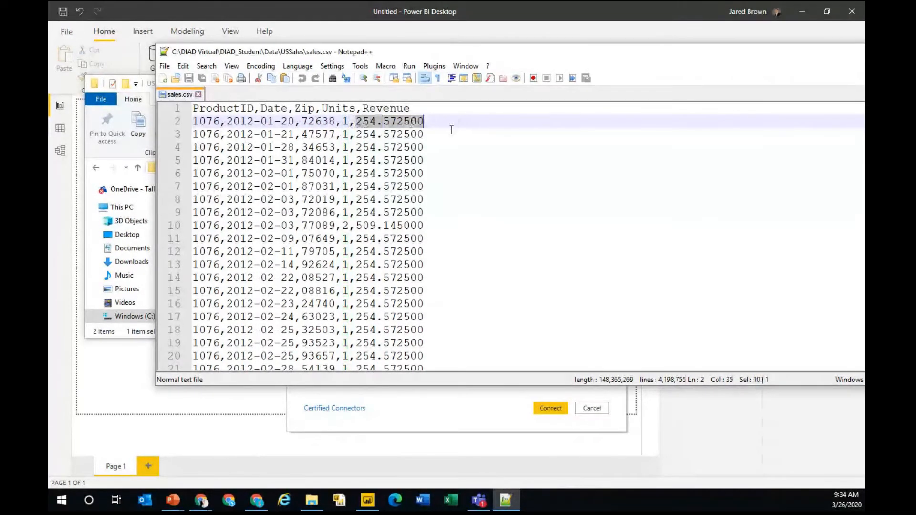
click(434, 147)
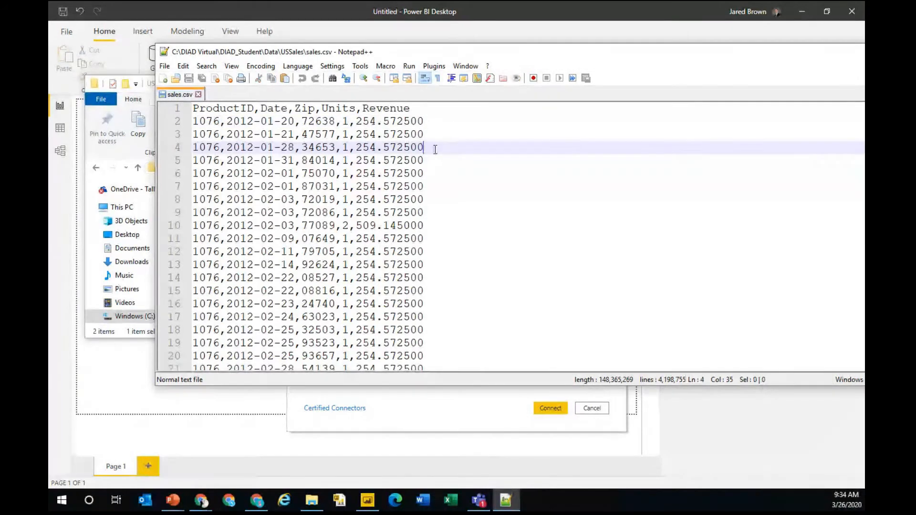
drag(749, 54, 620, 52)
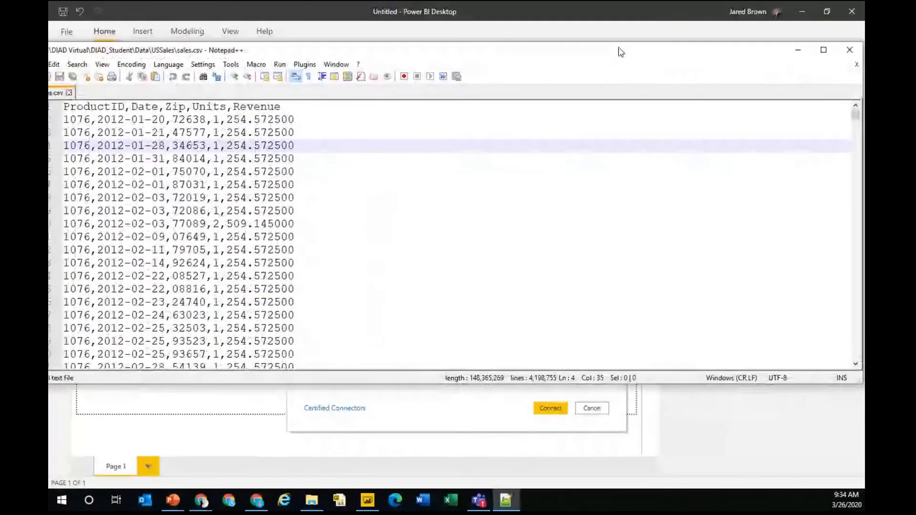
Check the last rows of sales.csv, close Notepad++ and return to the data source list in Power BI Desktop.
drag(854, 119, 848, 360)
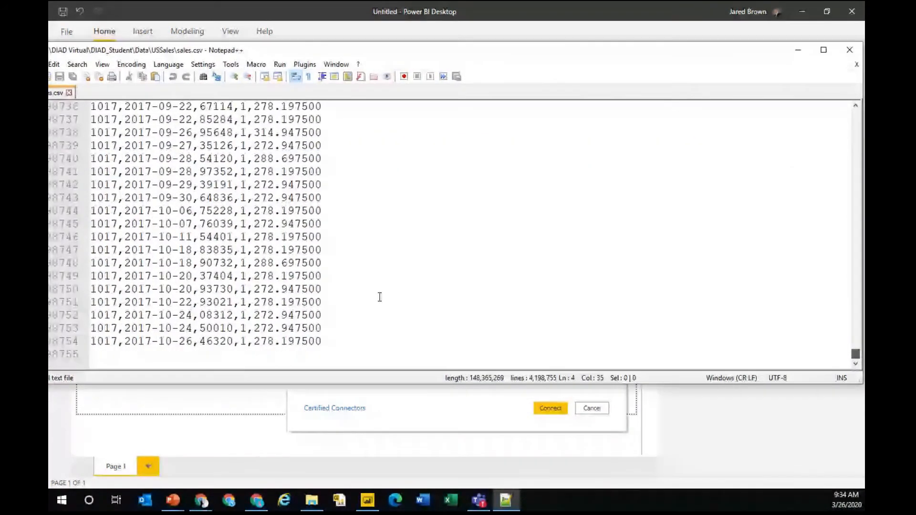
drag(251, 47, 321, 52)
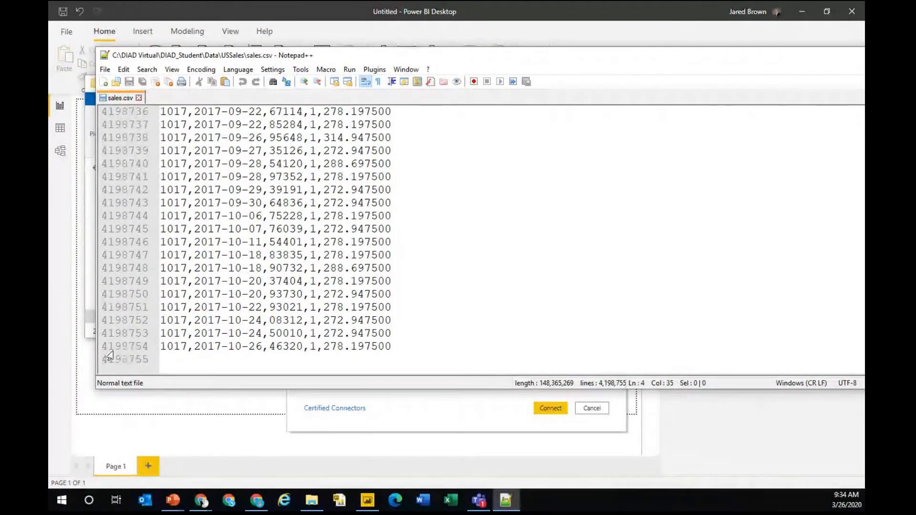
drag(792, 56, 695, 70)
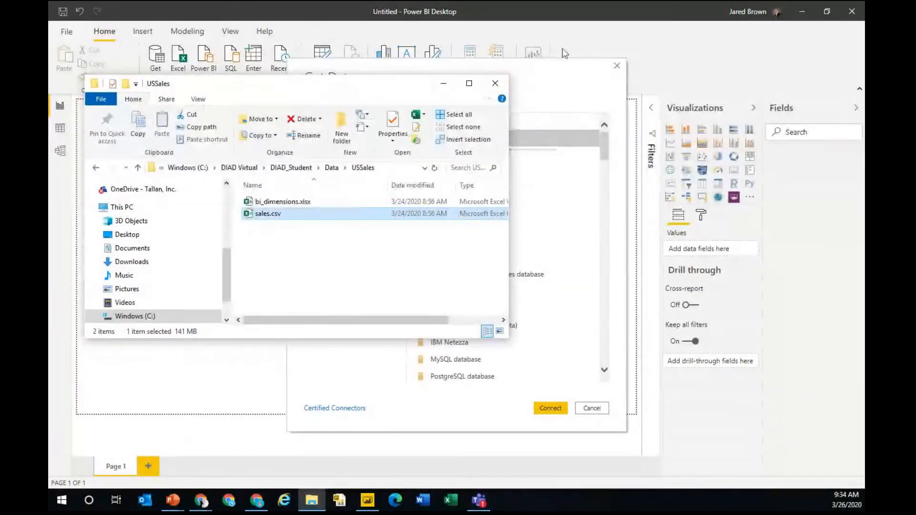
click(543, 70)
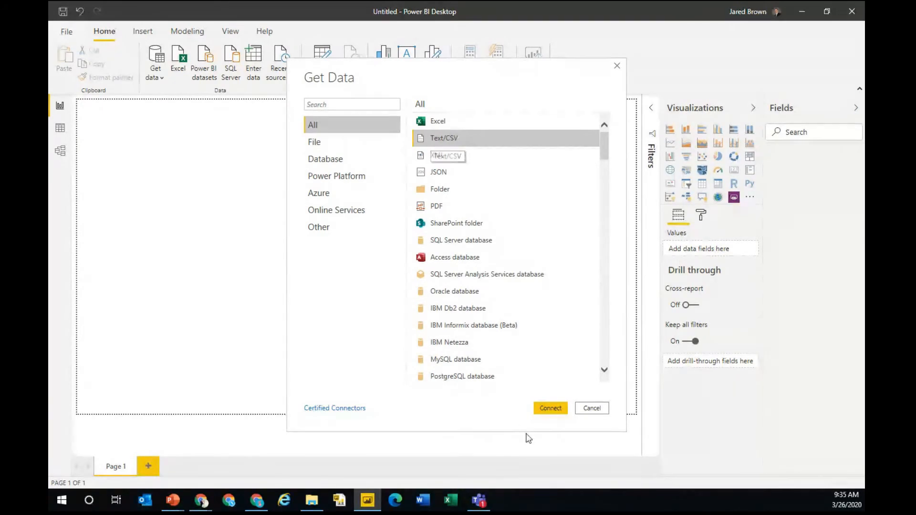
Connect to sales.csv in the DIAD_Student\Data\USSales folder as a Text/CSV source.
click(548, 408)
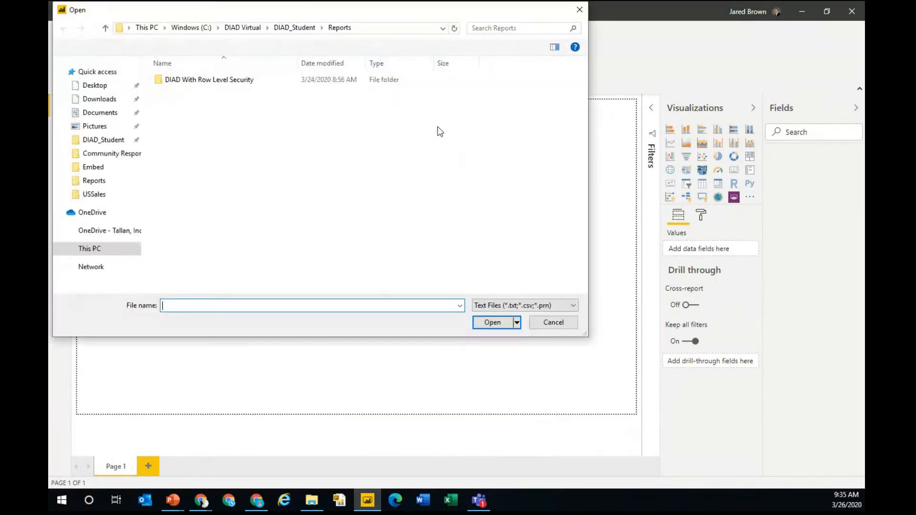
click(296, 27)
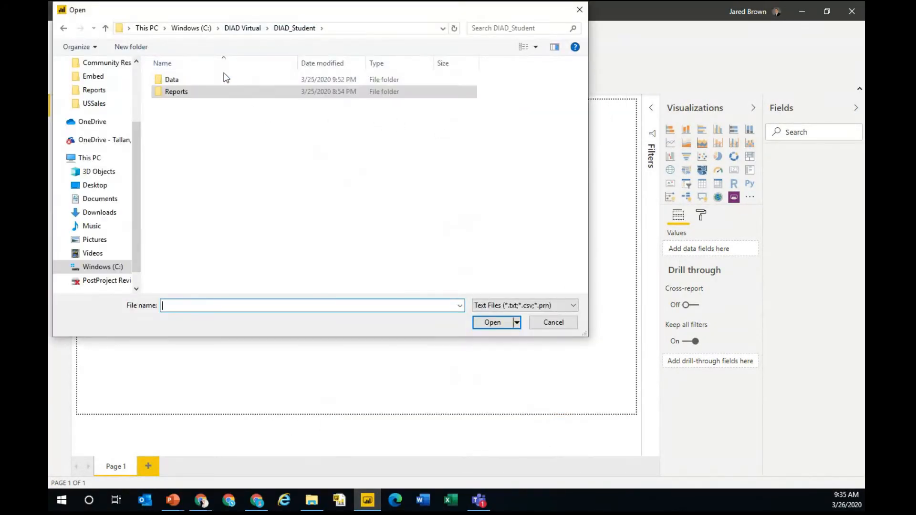
double_click(178, 80)
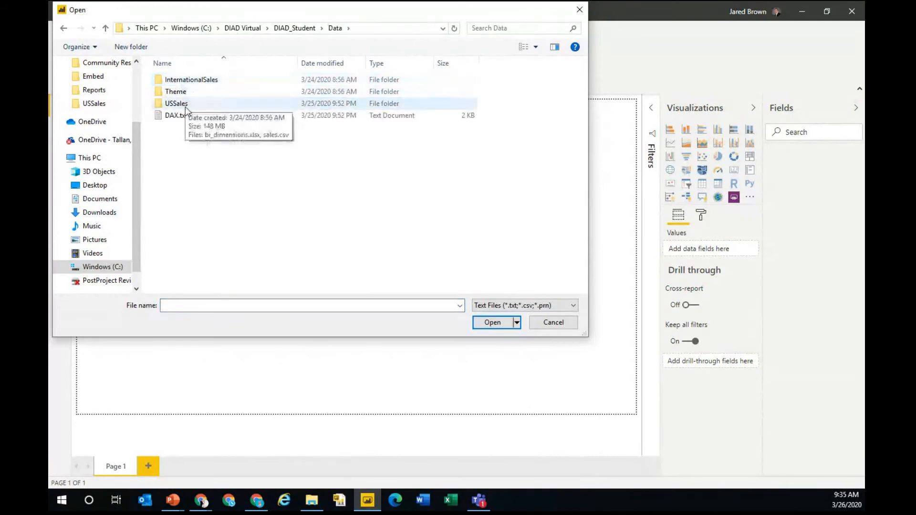
double_click(184, 103)
click(189, 80)
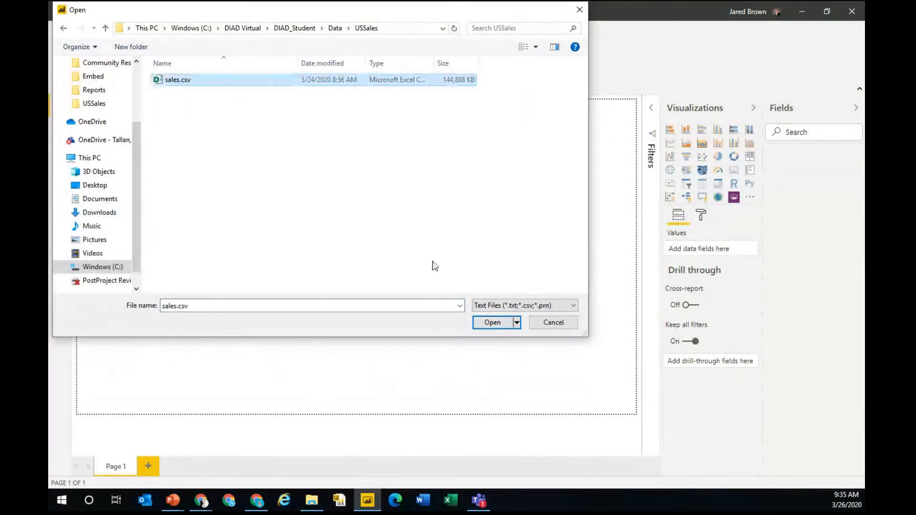
click(490, 322)
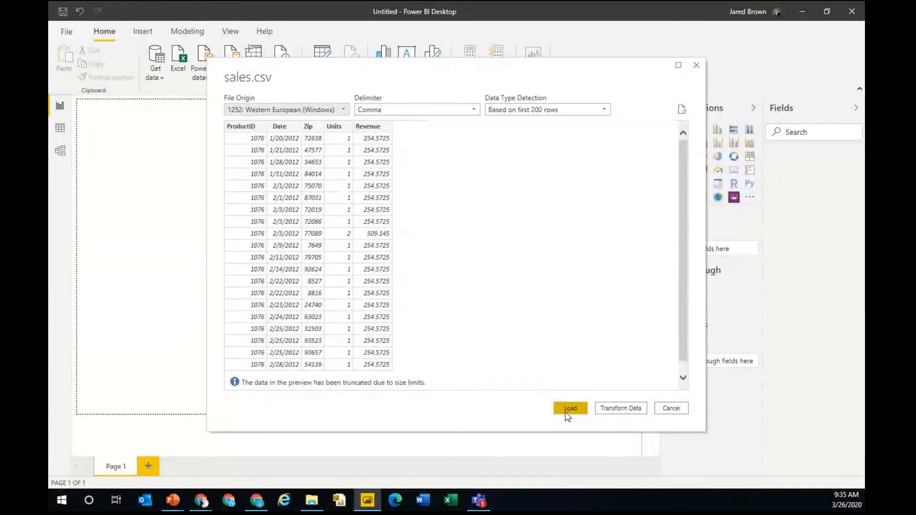
Choose to transform the sales.csv data instead of loading it directly, and maximize the Power Query Editor window.
click(633, 410)
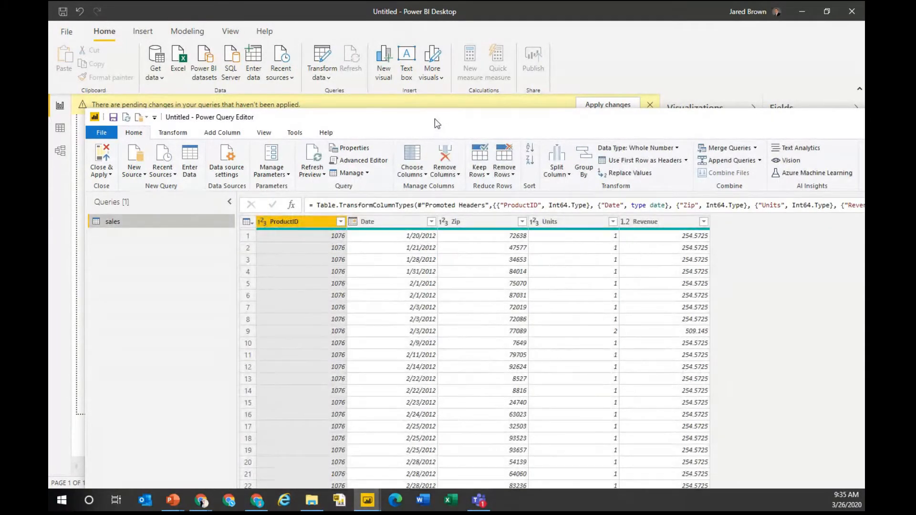
drag(435, 118, 434, 127)
drag(516, 130, 546, 173)
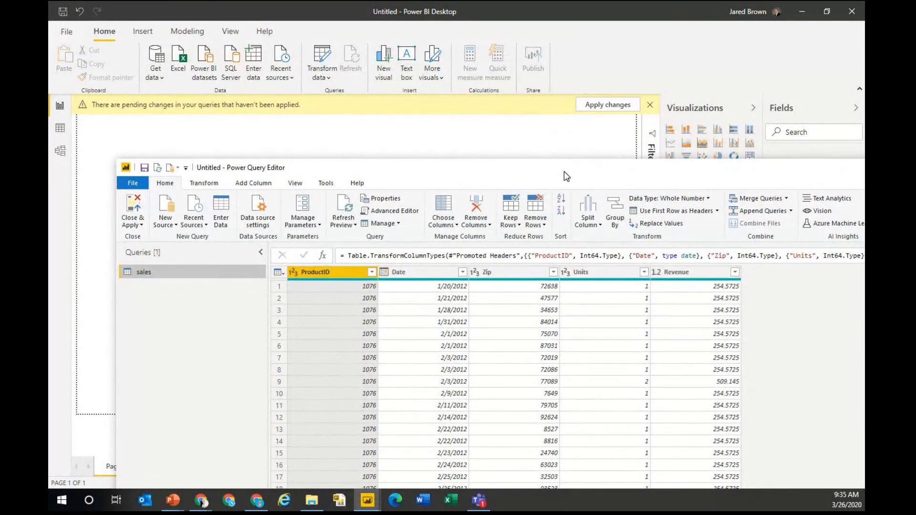
drag(564, 173, 519, 73)
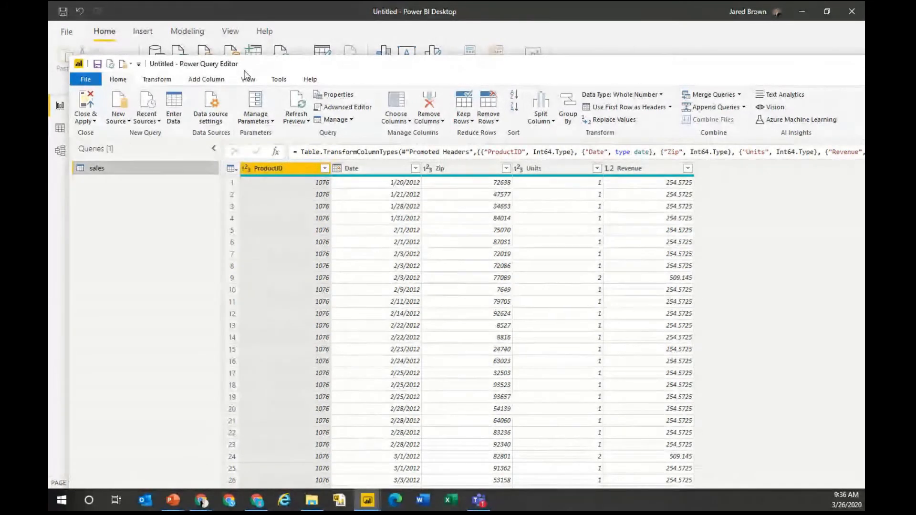
drag(257, 69, 247, 42)
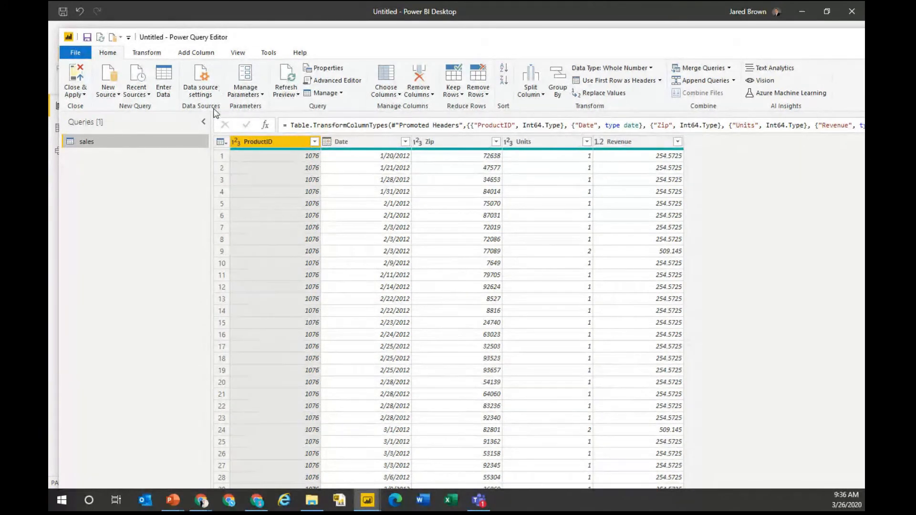
double_click(506, 39)
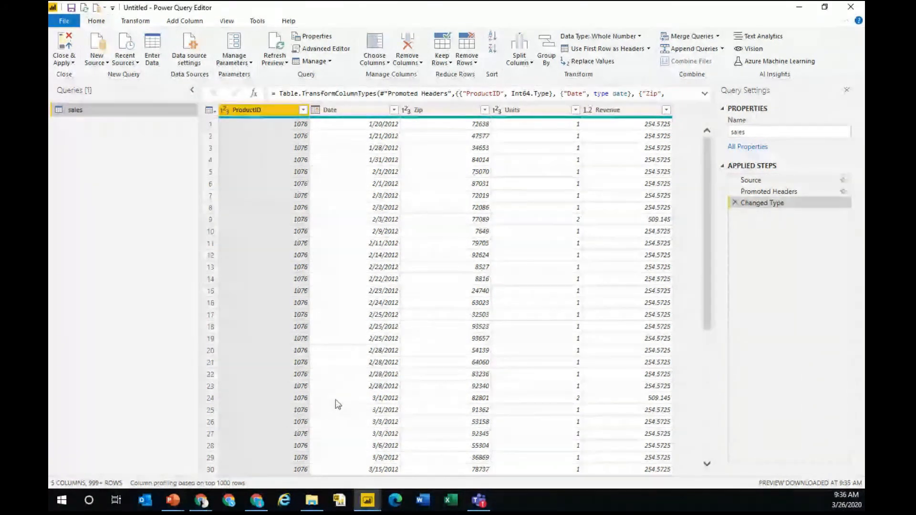
Browse down through the preview rows of the sales query and return to the first row.
scroll(472, 353, down, 18)
scroll(460, 369, down, 20)
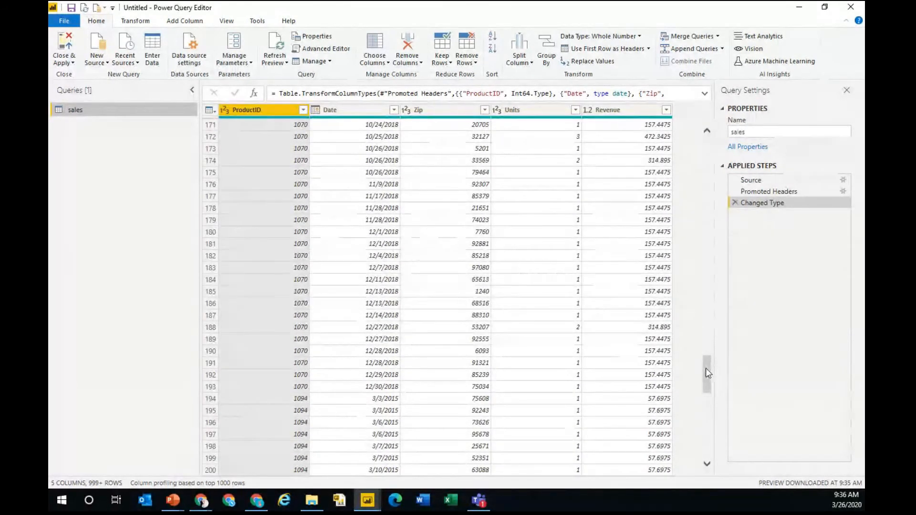
drag(706, 368, 706, 150)
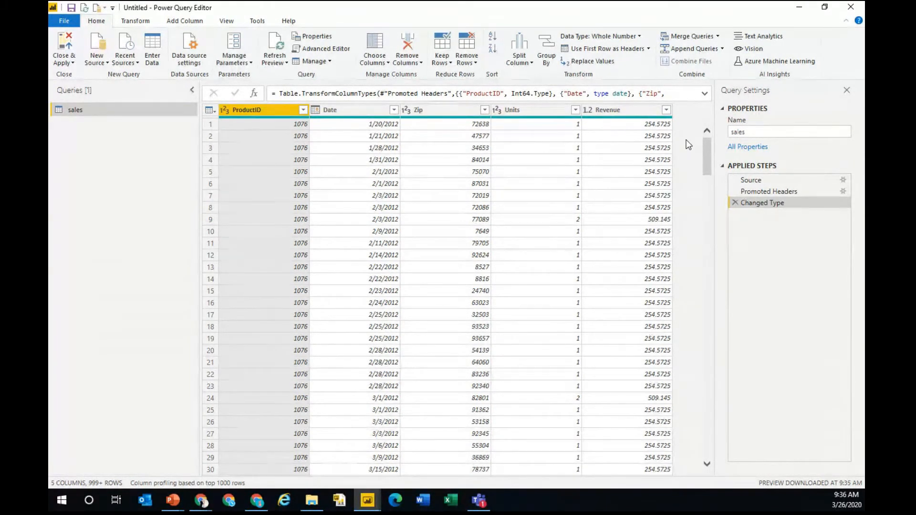
Rename the sales query to Sales with a capital S.
click(768, 126)
double_click(776, 128)
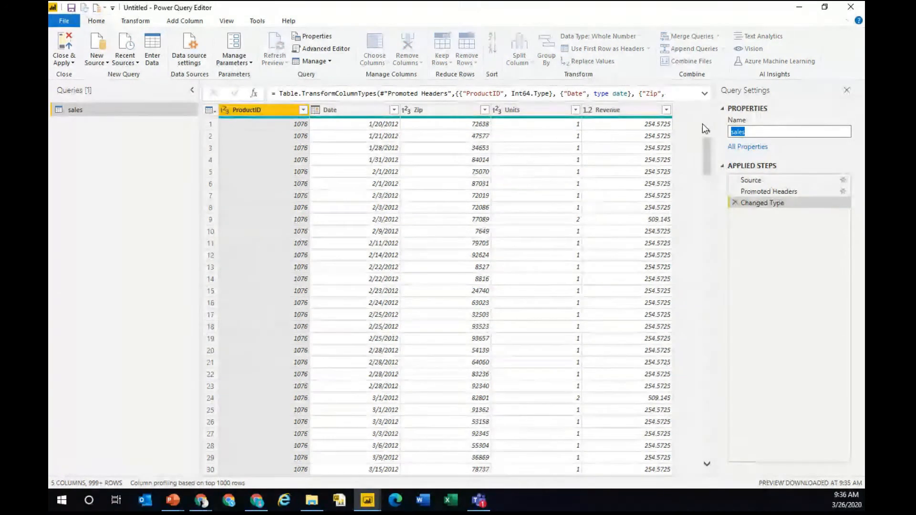
text(Sales)
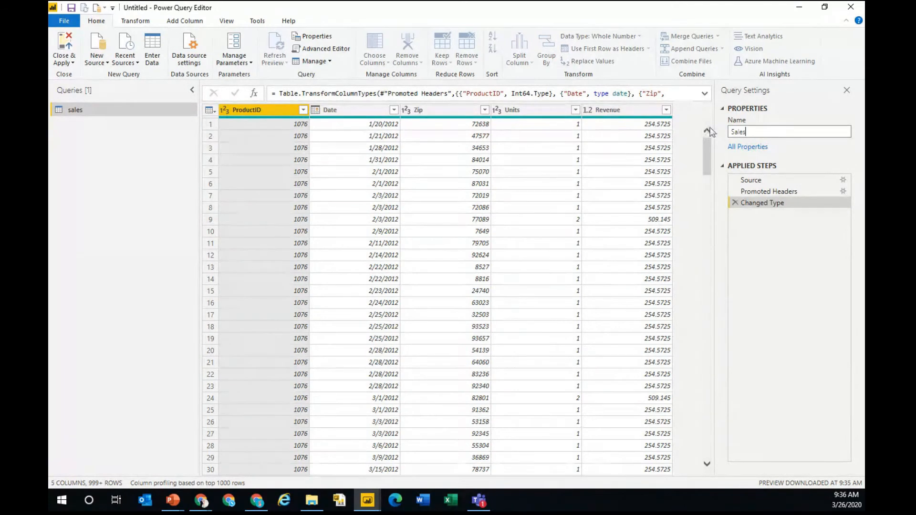
key(Return)
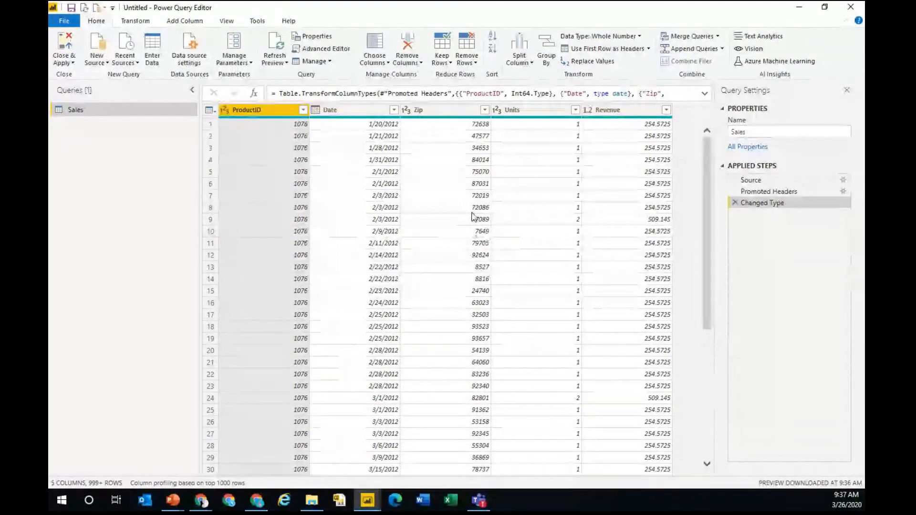
Change the Zip column's data type to Text, replacing the current type conversion.
click(409, 113)
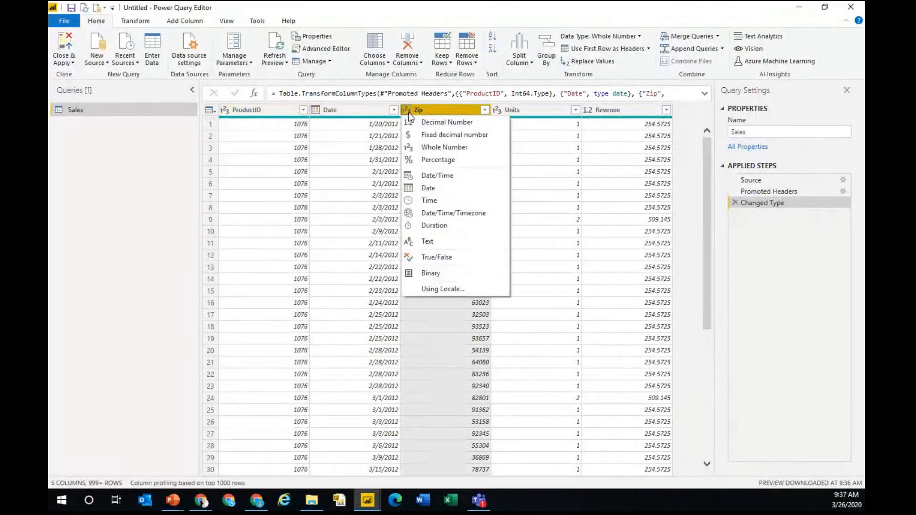
click(429, 241)
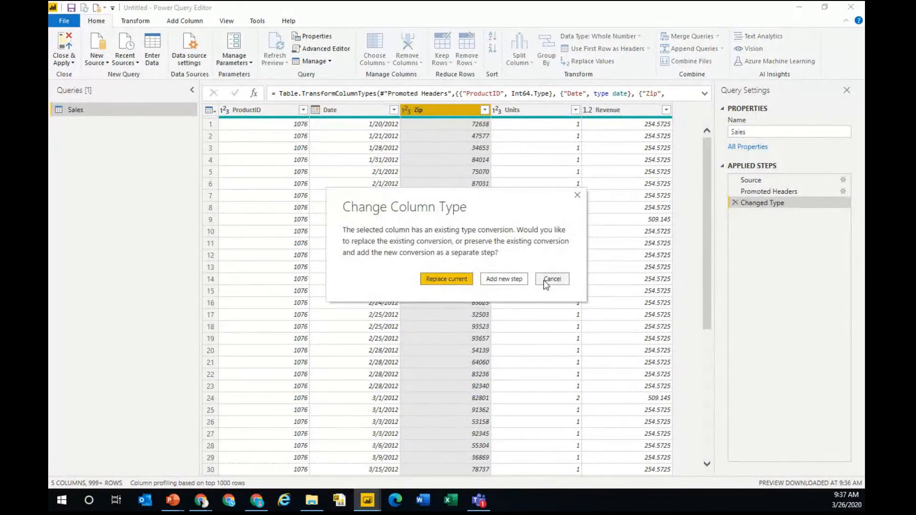
click(447, 279)
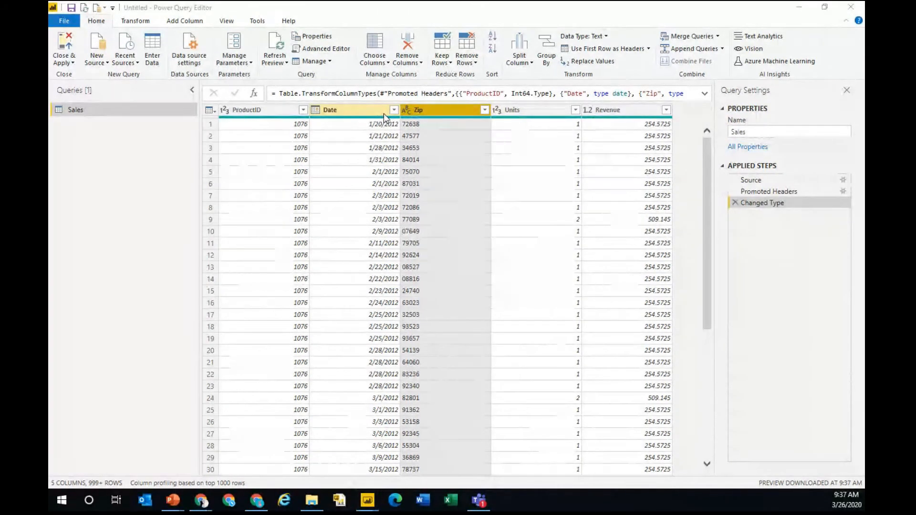
Switch to File Explorer and open bi_dimensions.xlsx from the USSales folder in Excel.
key(alt+Tab)
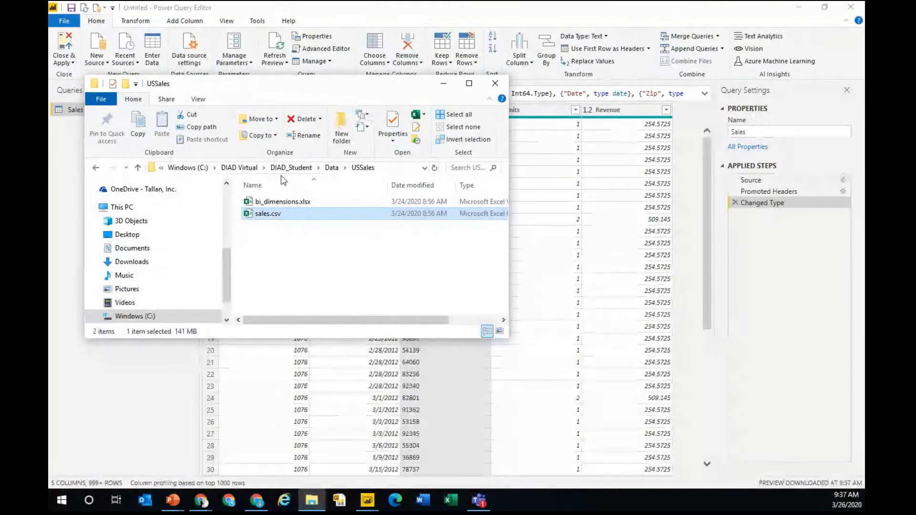
right_click(286, 200)
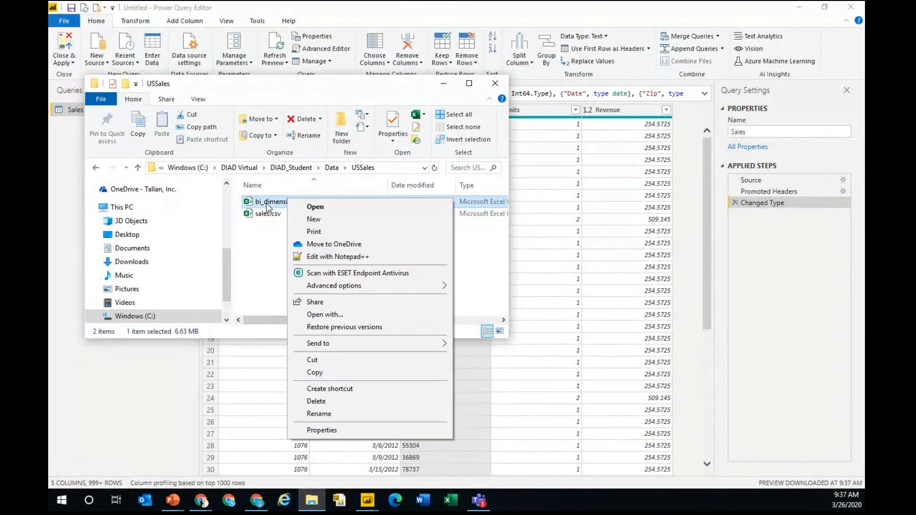
double_click(267, 205)
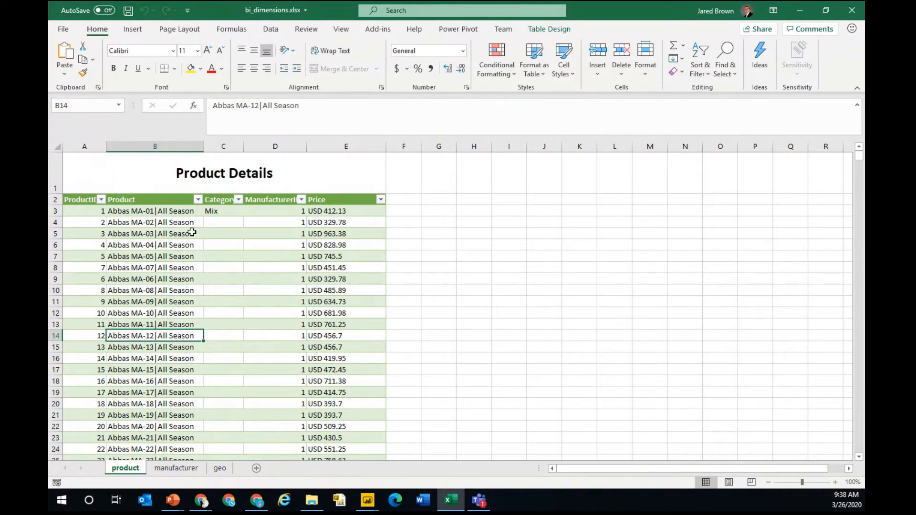
Examine the product sheet, highlighting its Product Details title row and the extent of the table beneath it.
click(210, 173)
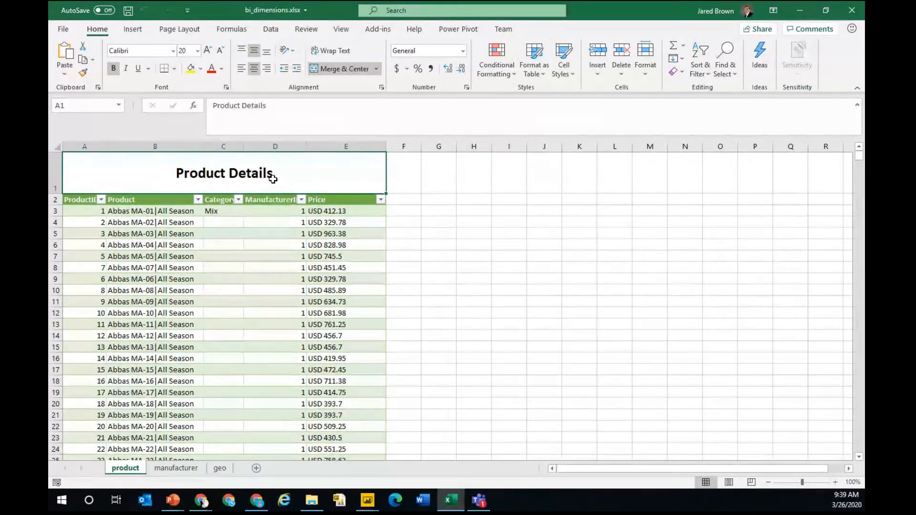
click(225, 313)
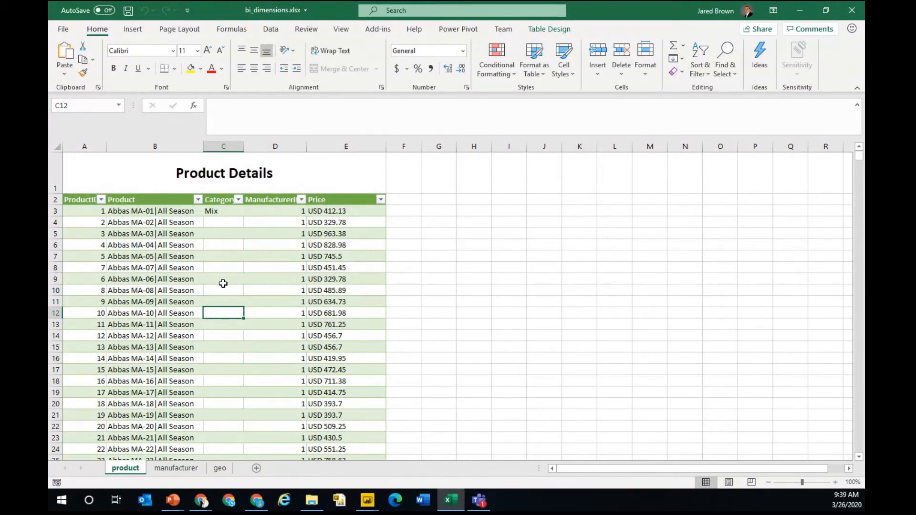
key(ctrl+a)
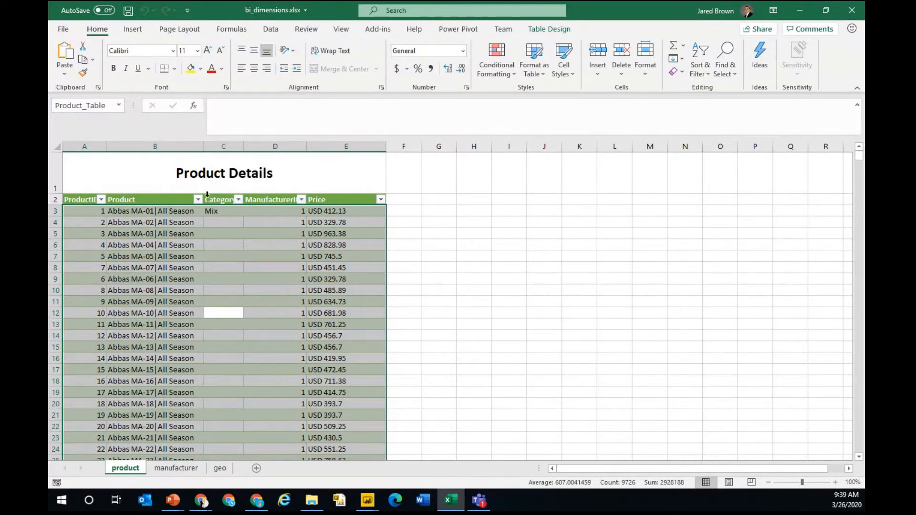
click(199, 171)
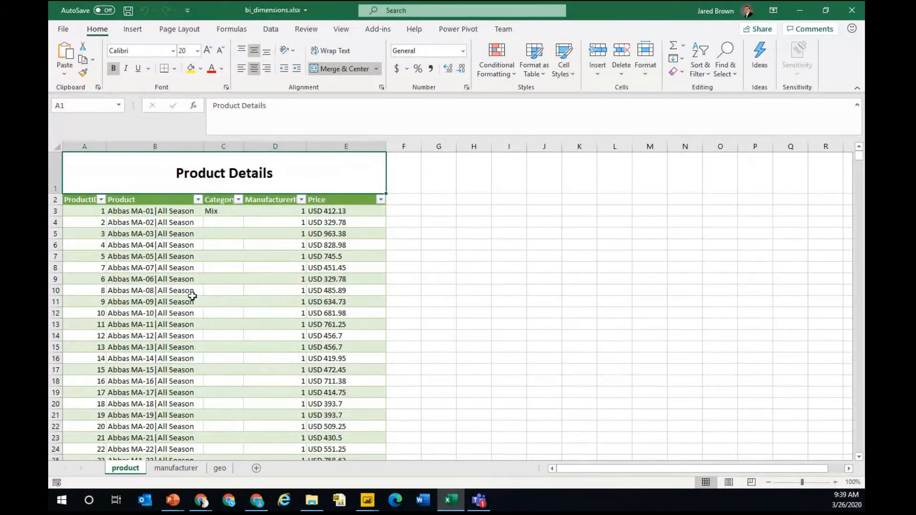
Examine the manufacturer sheet's note below the data, and the geo sheet's source rows and the extent of its location table.
click(174, 469)
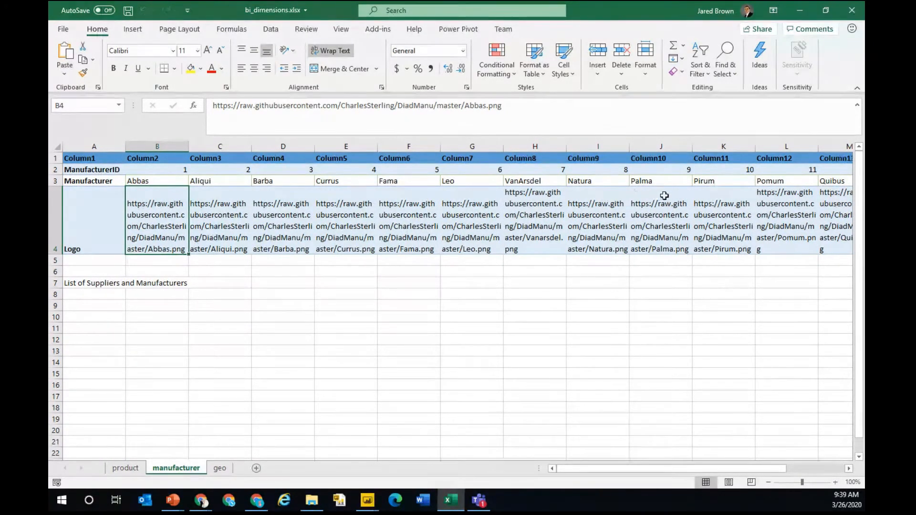
click(78, 280)
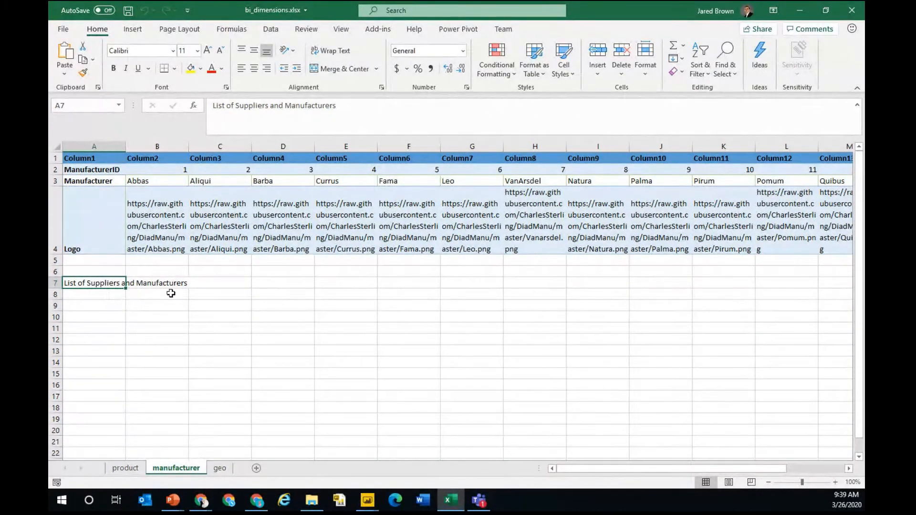
click(220, 468)
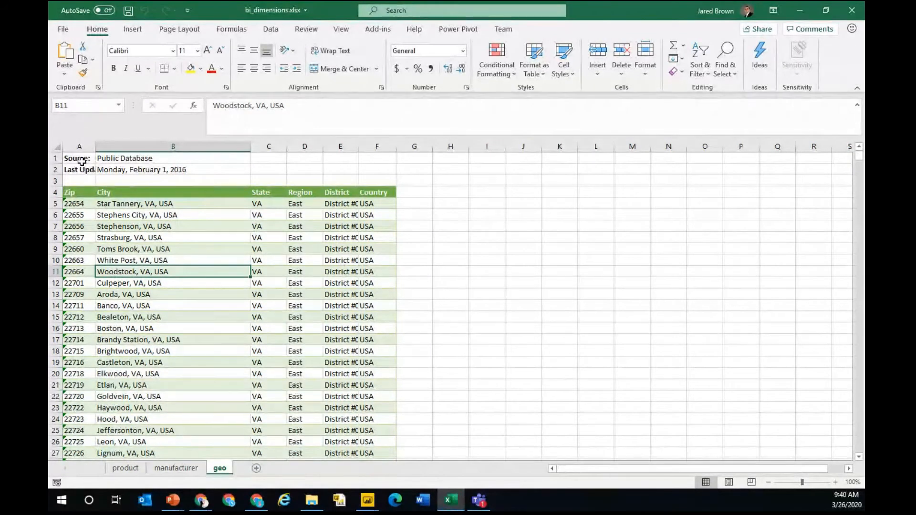
drag(81, 160, 77, 180)
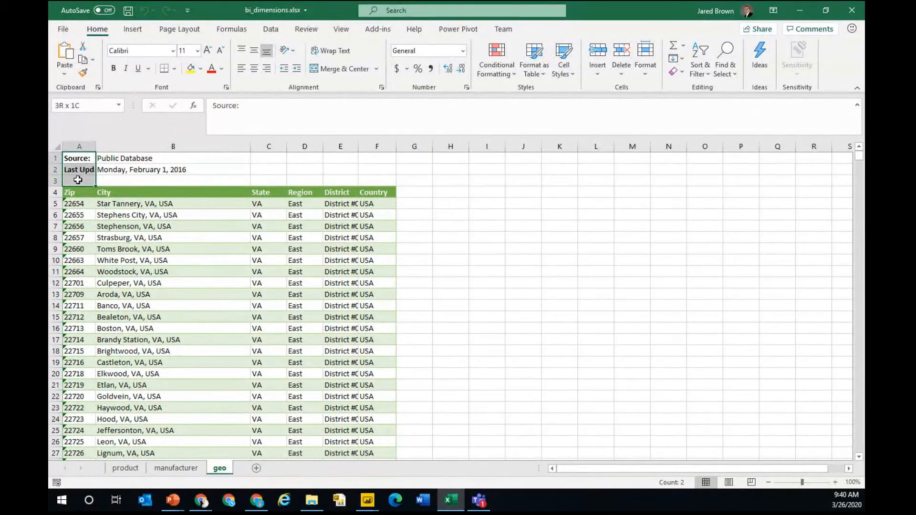
click(102, 340)
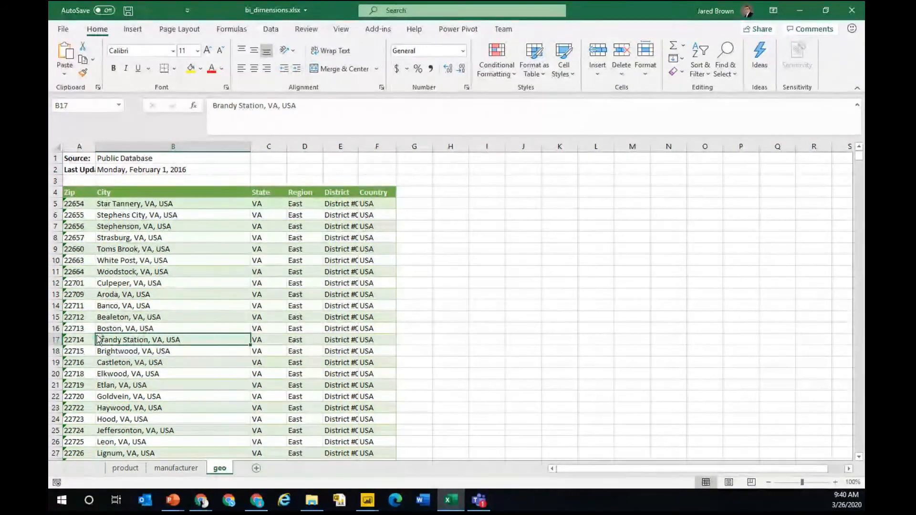
key(ctrl+a)
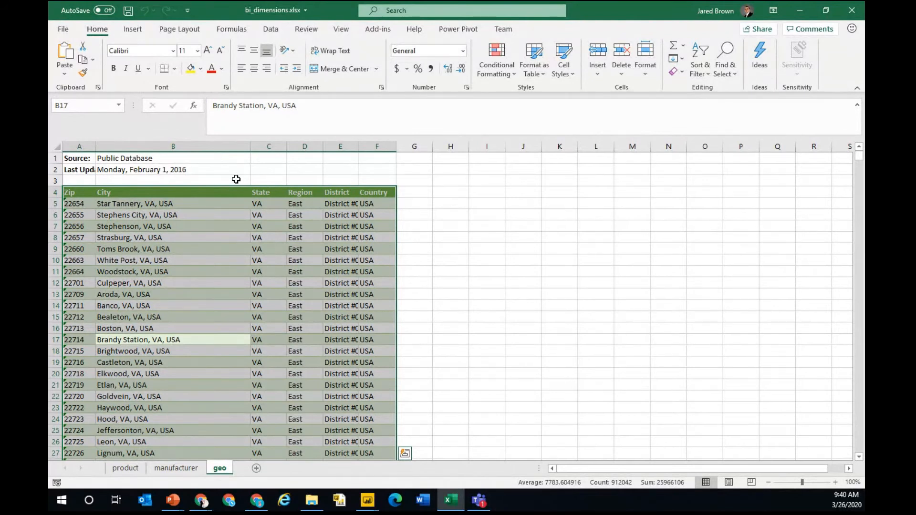
Examine the geo sheet's source and last-updated values above the table, and switch back to the Power Query Editor.
click(109, 158)
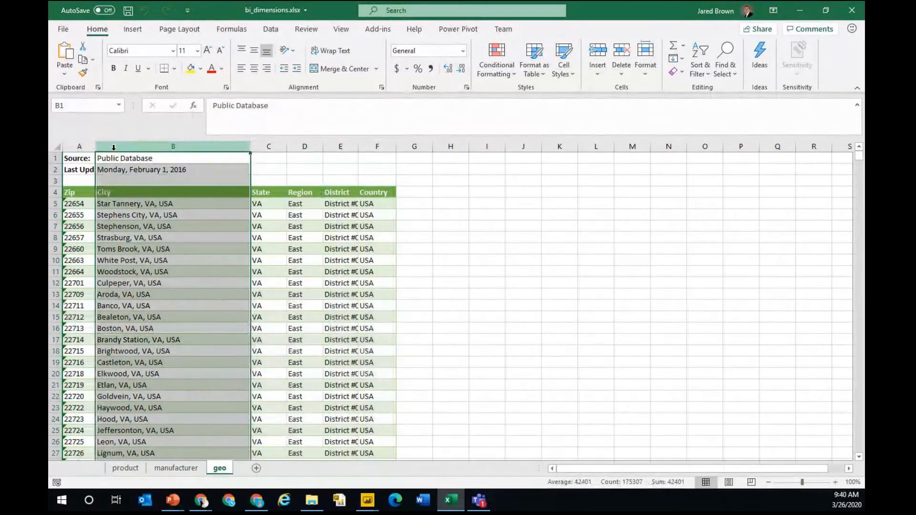
drag(106, 159, 102, 172)
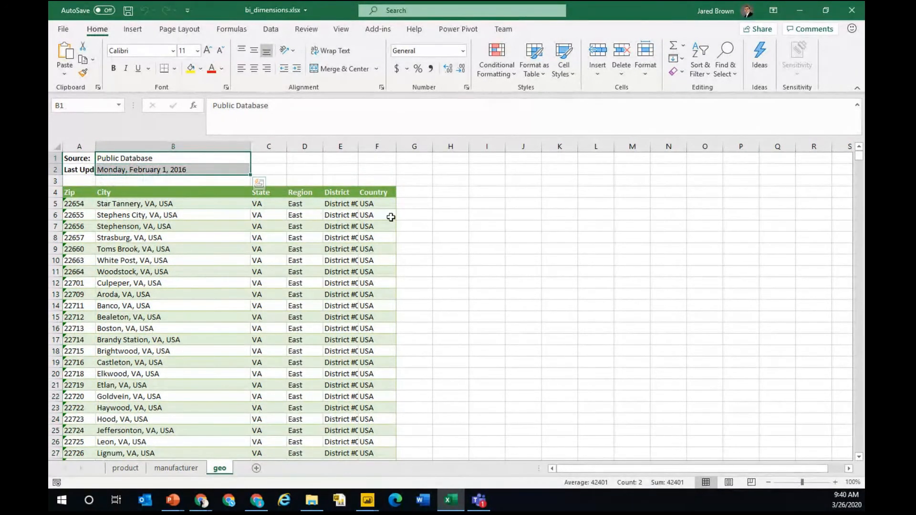
click(800, 9)
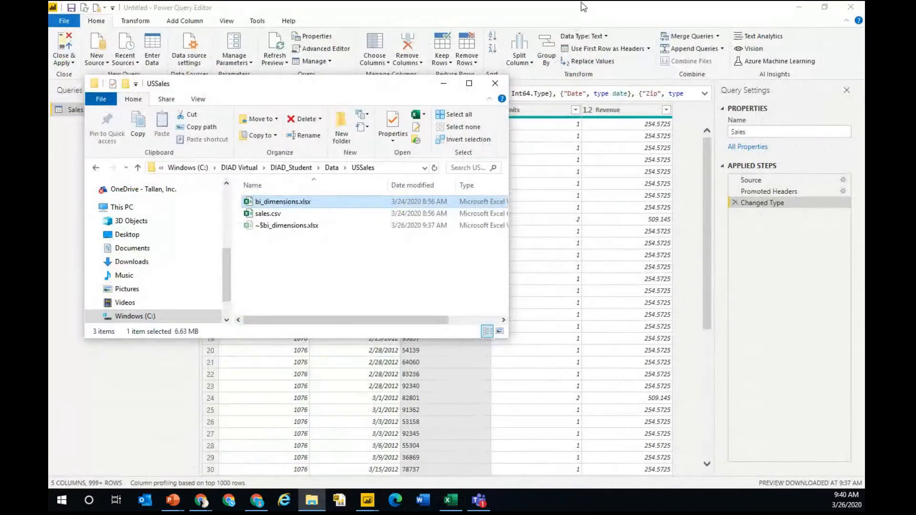
click(486, 24)
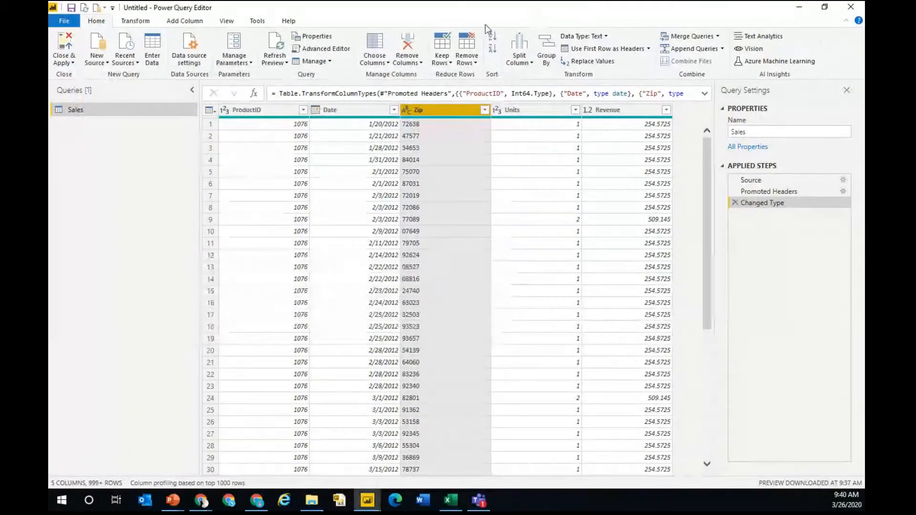
Connect to bi_dimensions.xlsx in the USSales folder as a new Excel source.
click(102, 64)
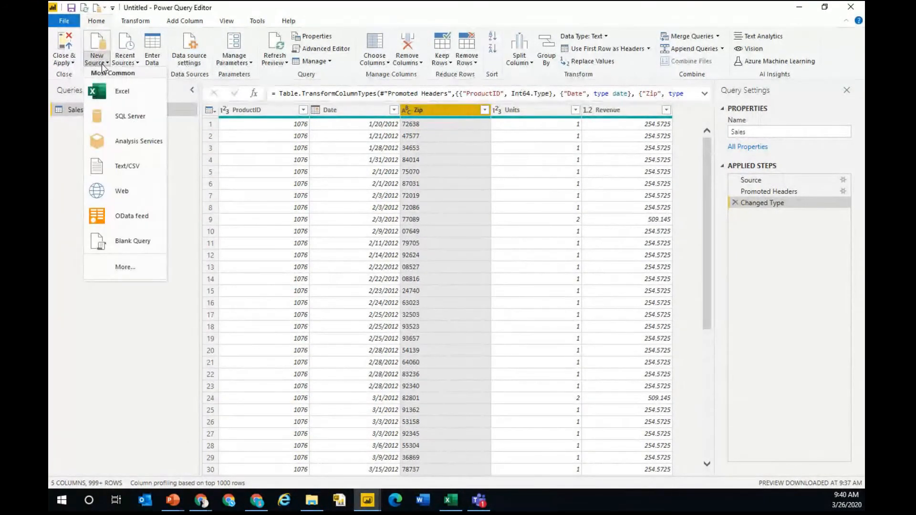
click(134, 94)
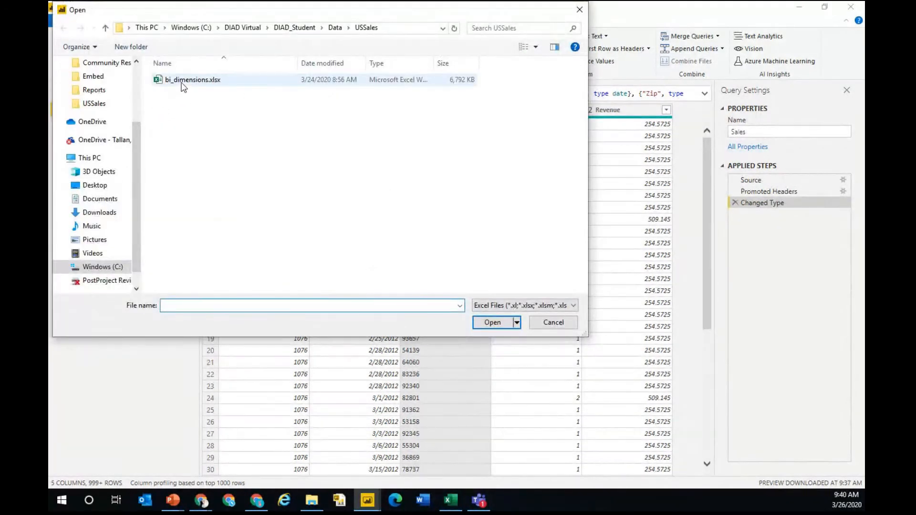
click(183, 81)
double_click(183, 82)
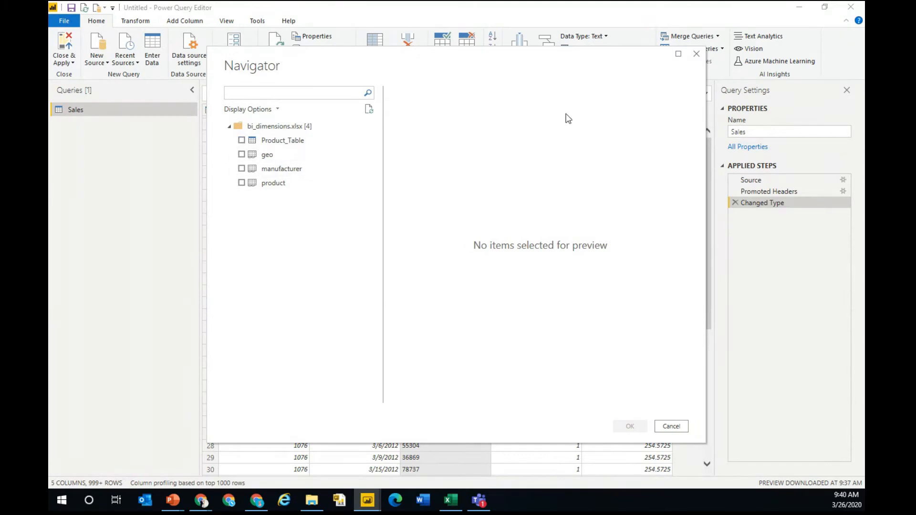
Compare the previews of the product sheet and Product_Table, and import Product_Table, geo and manufacturer as queries.
click(289, 184)
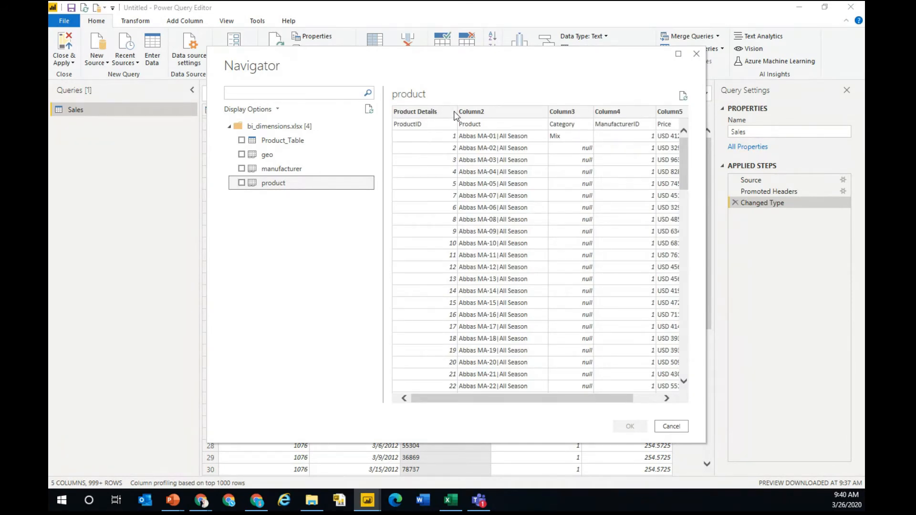
click(299, 142)
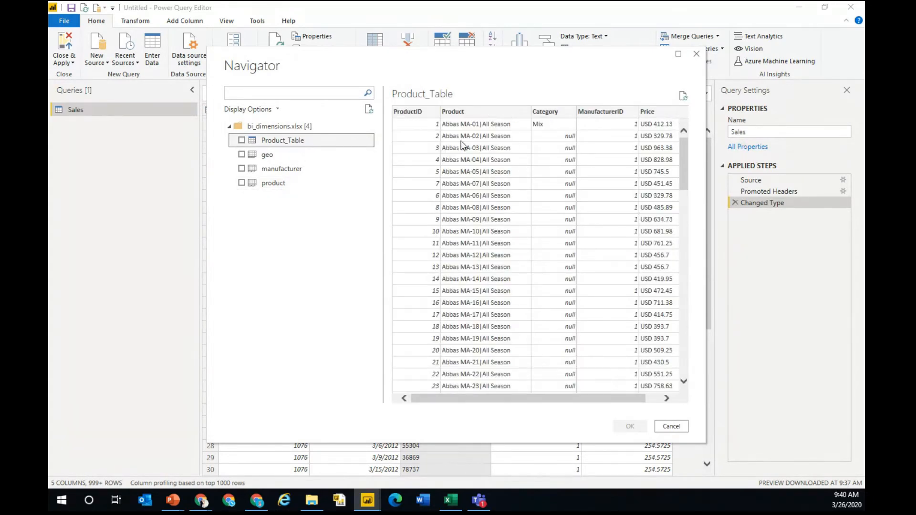
click(242, 140)
click(242, 158)
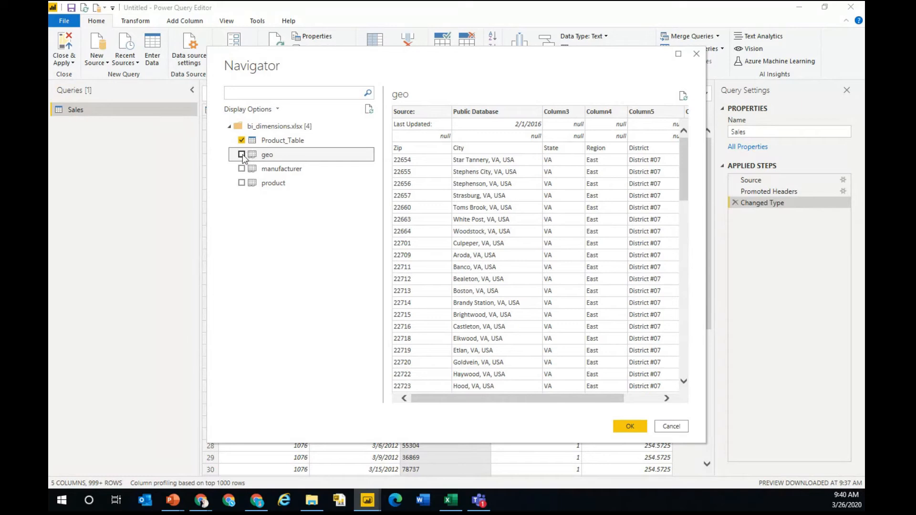
click(242, 155)
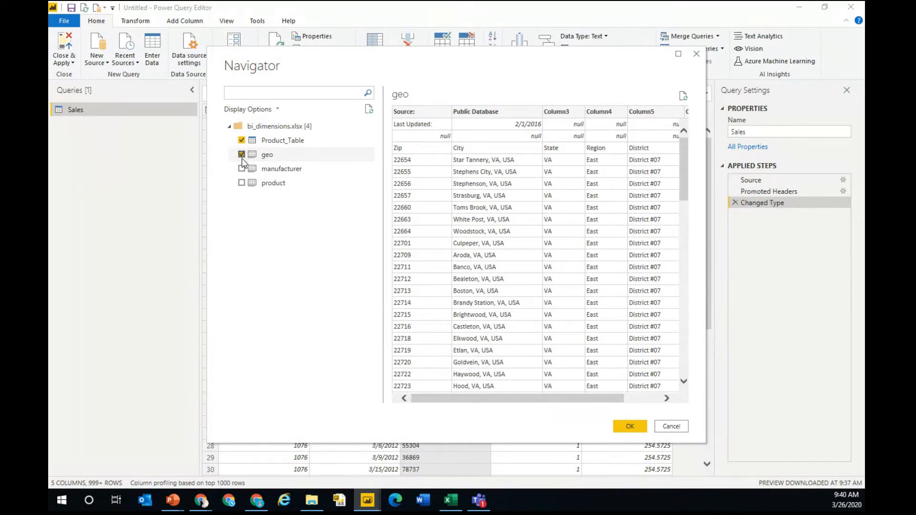
click(241, 169)
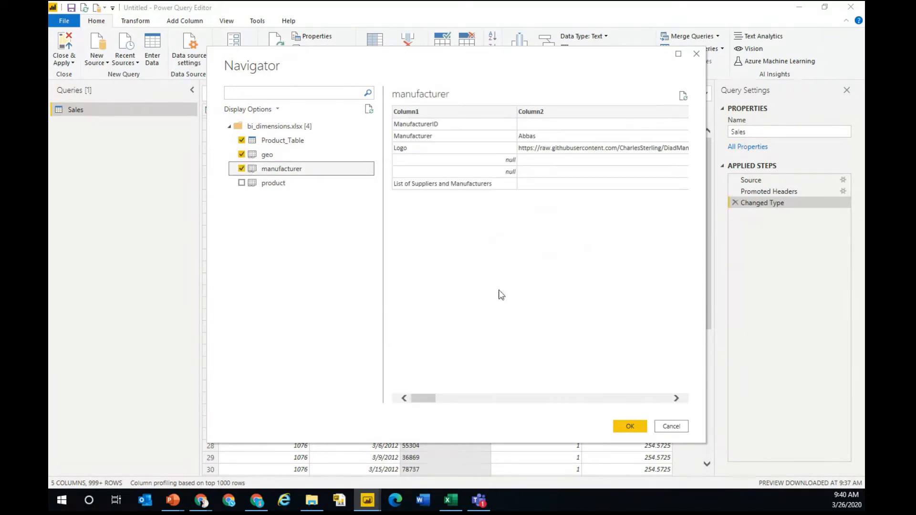
click(630, 426)
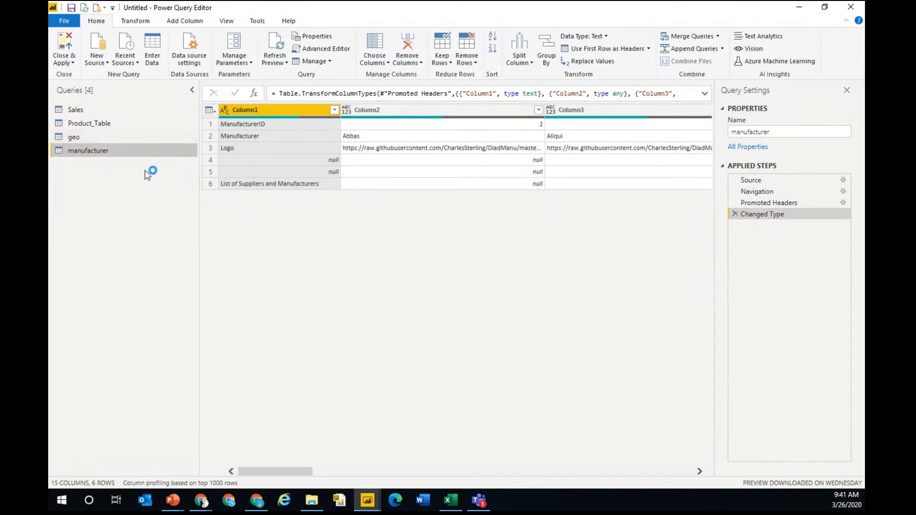
Rename the Product_Table query to Product.
click(111, 123)
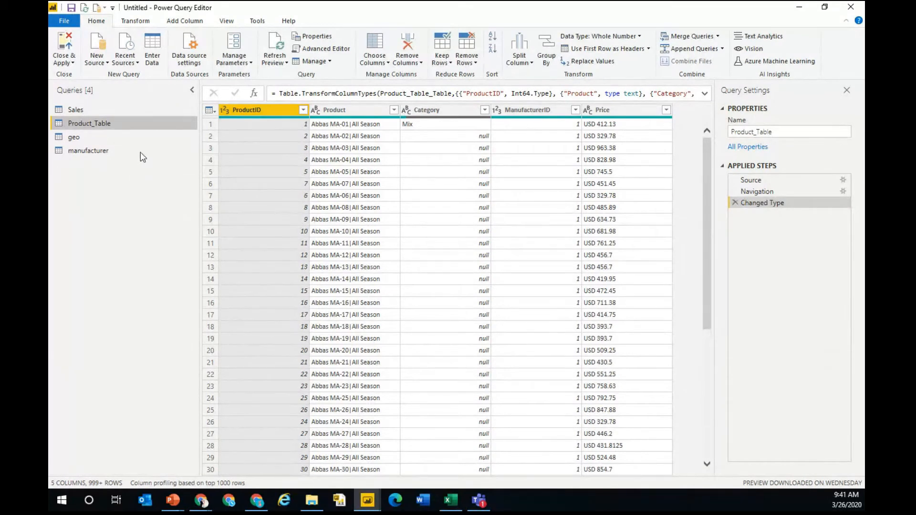
click(748, 135)
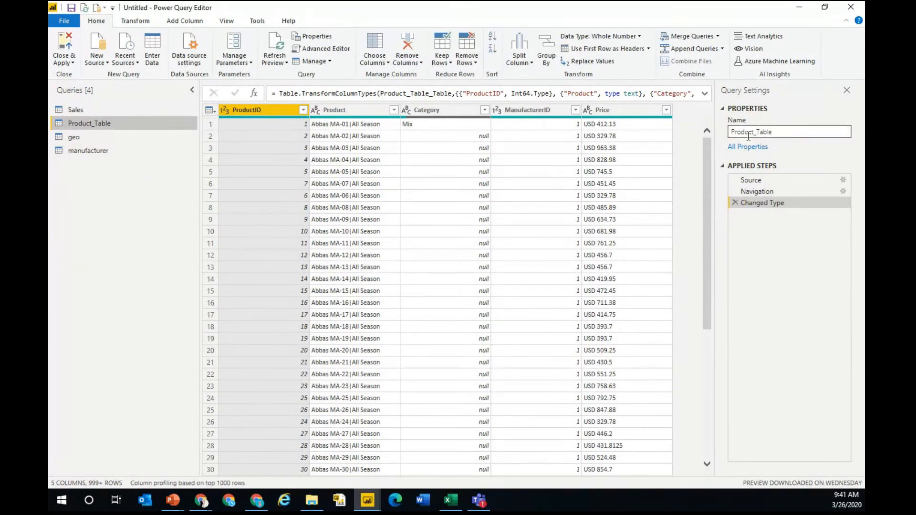
click(754, 133)
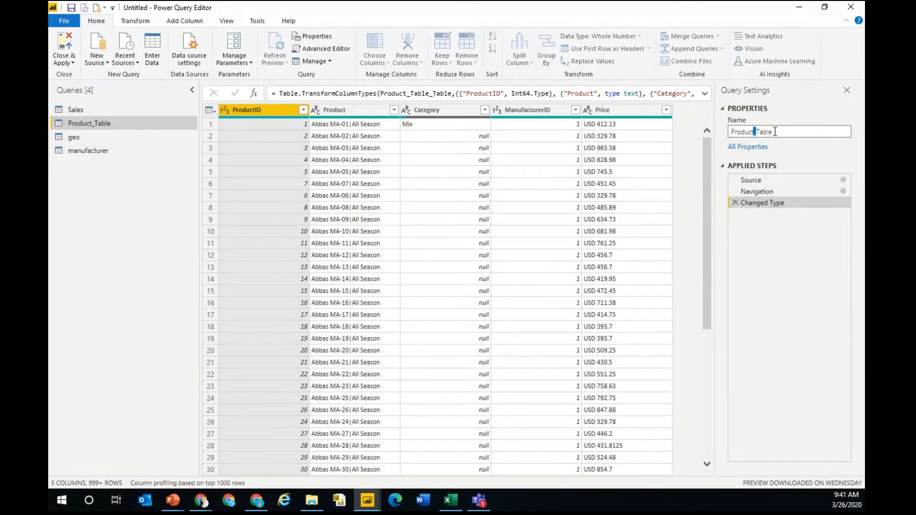
key(shift+End)
key(BackSpace)
key(Return)
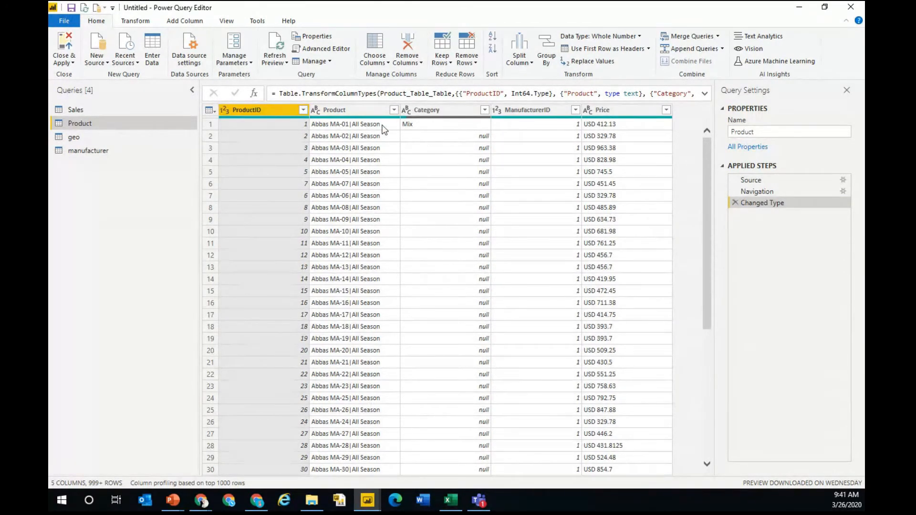
Split the Product column by the custom delimiter "|" at each occurrence.
click(356, 111)
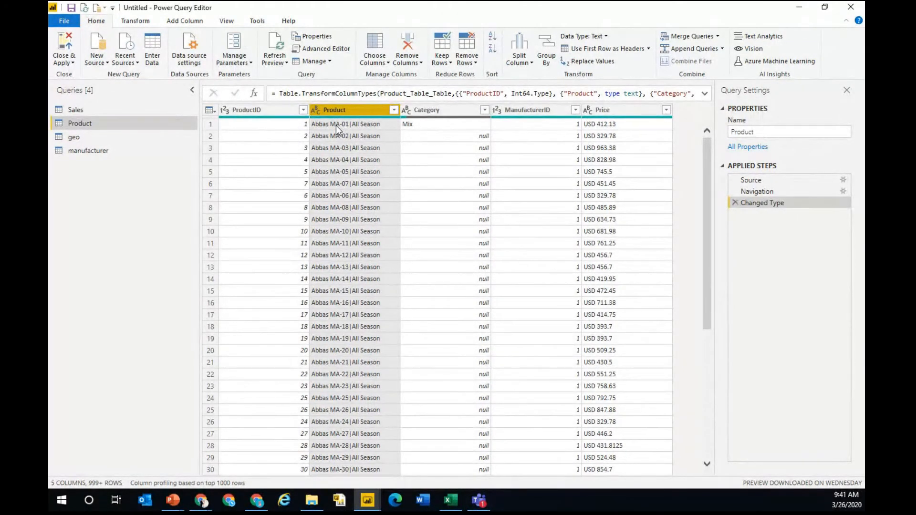
right_click(357, 109)
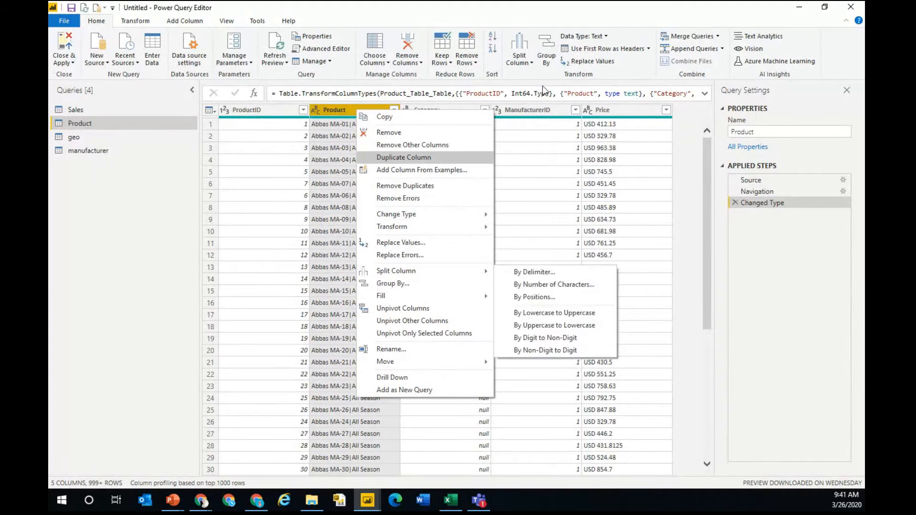
click(527, 47)
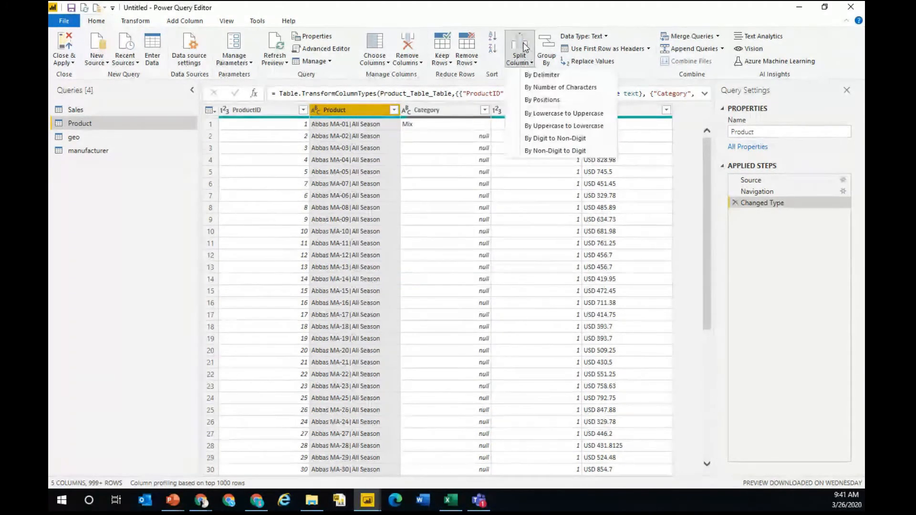
click(546, 76)
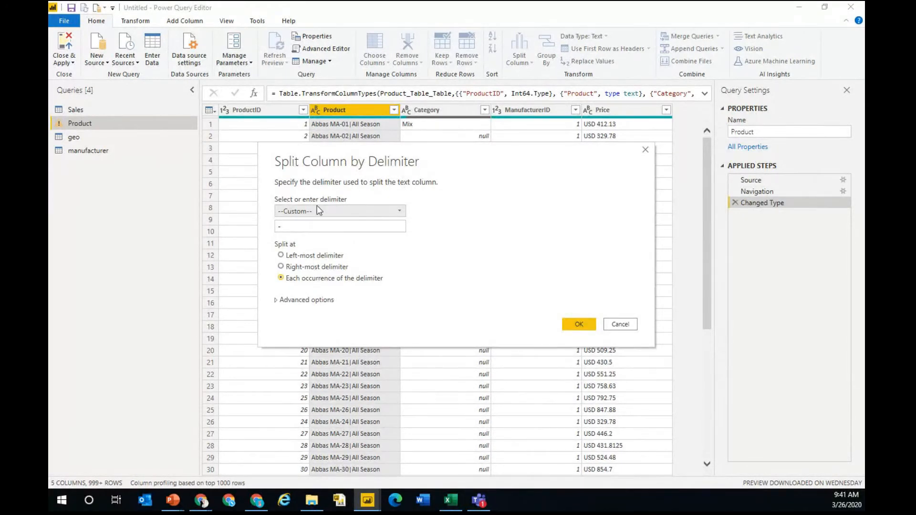
double_click(298, 226)
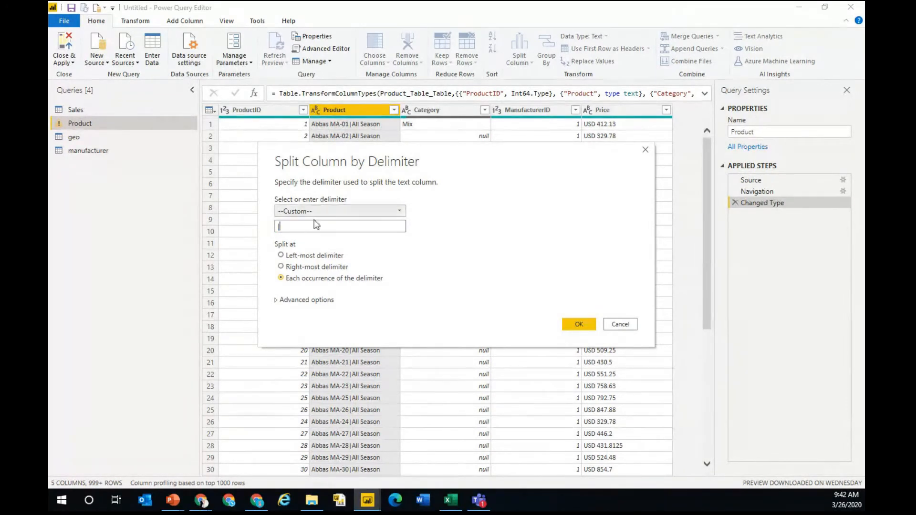
text(|)
click(579, 325)
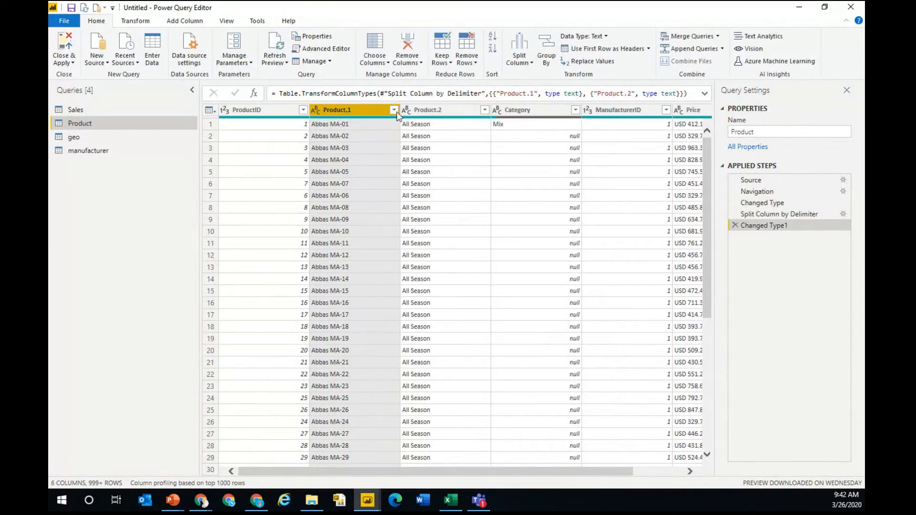
Rename the split columns Product.1 and Product.2 to Product and Segment.
double_click(364, 112)
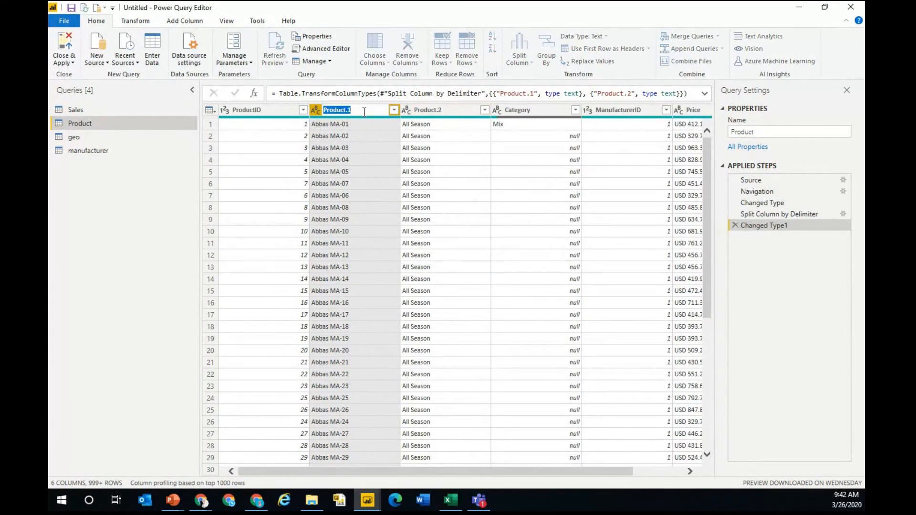
text(Product)
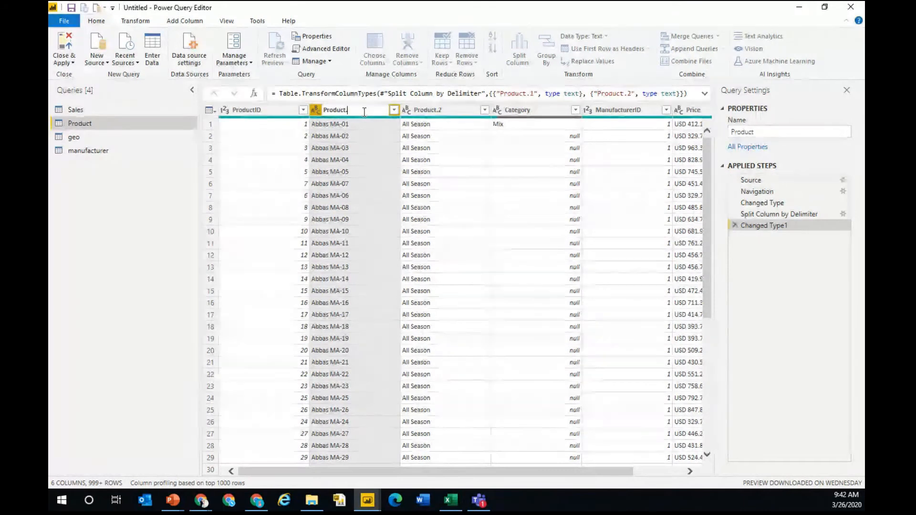
key(Return)
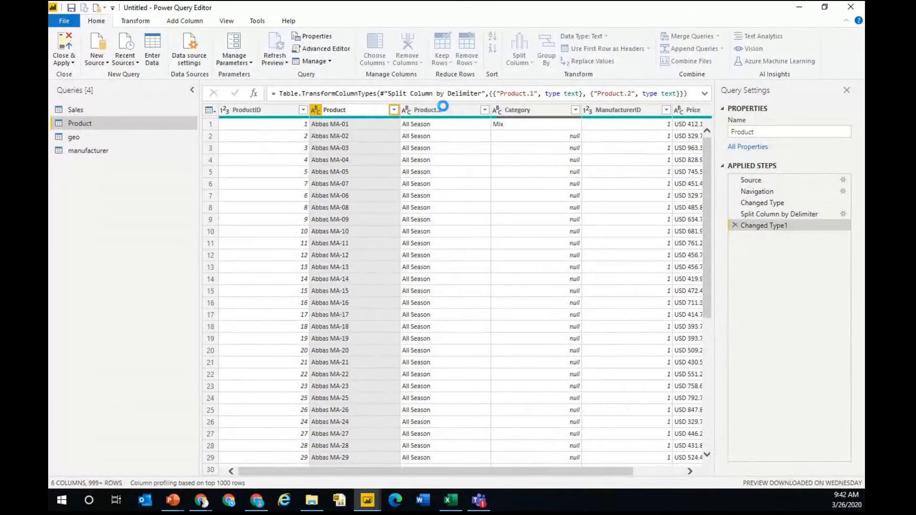
double_click(441, 111)
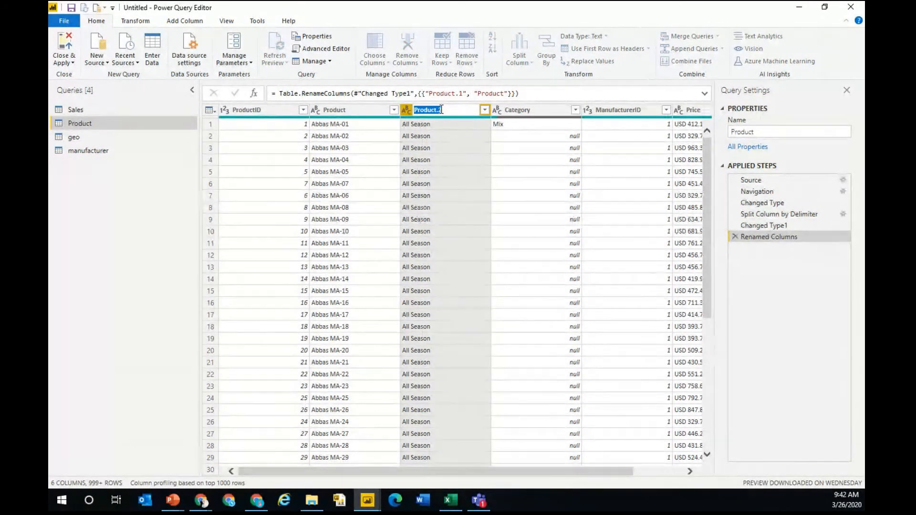
text(Seg)
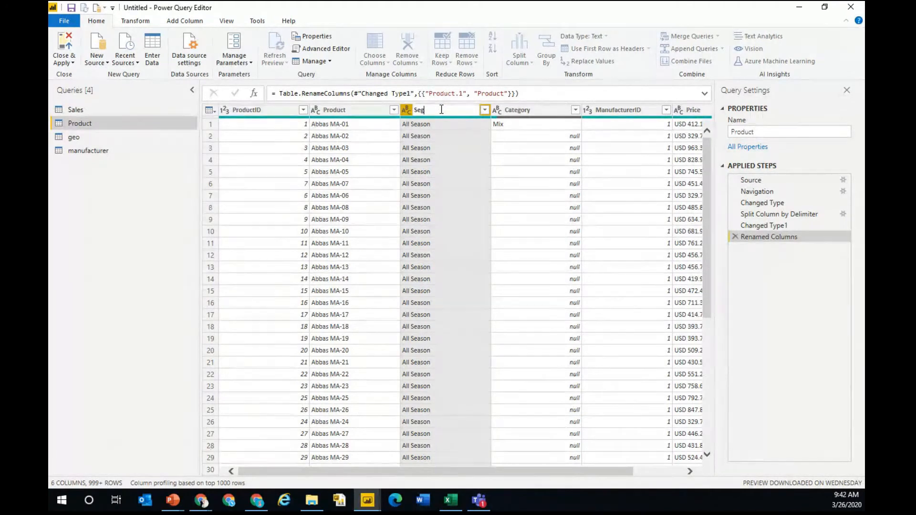
text(ment)
click(406, 179)
Examine how the Category column is filled in down the rows of the Product query.
click(536, 110)
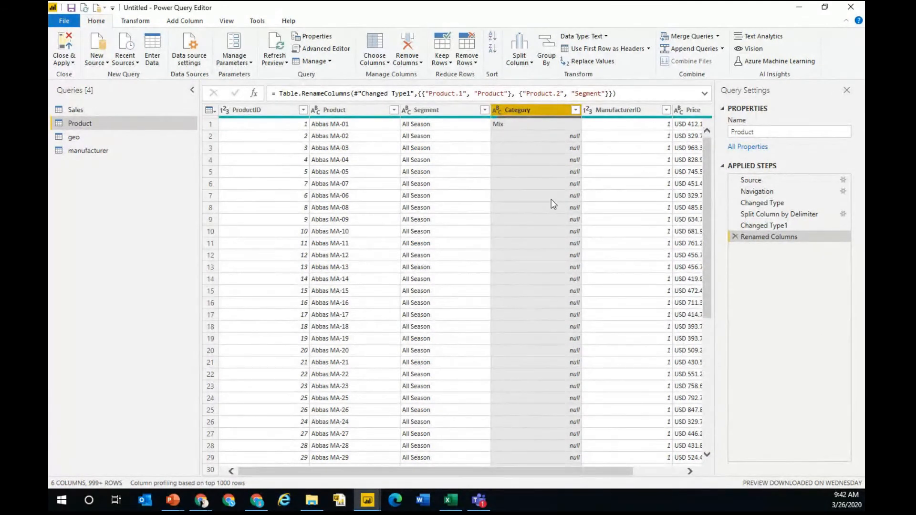
click(508, 128)
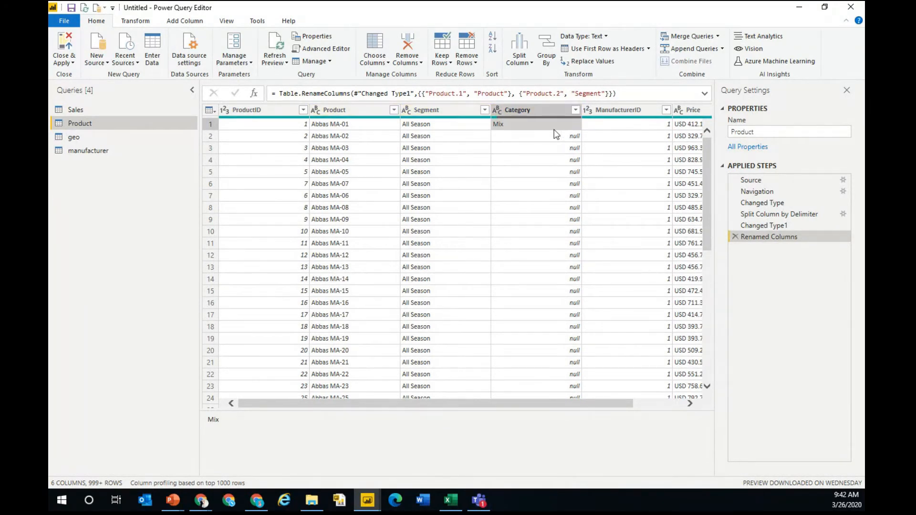
scroll(552, 138, down, 10)
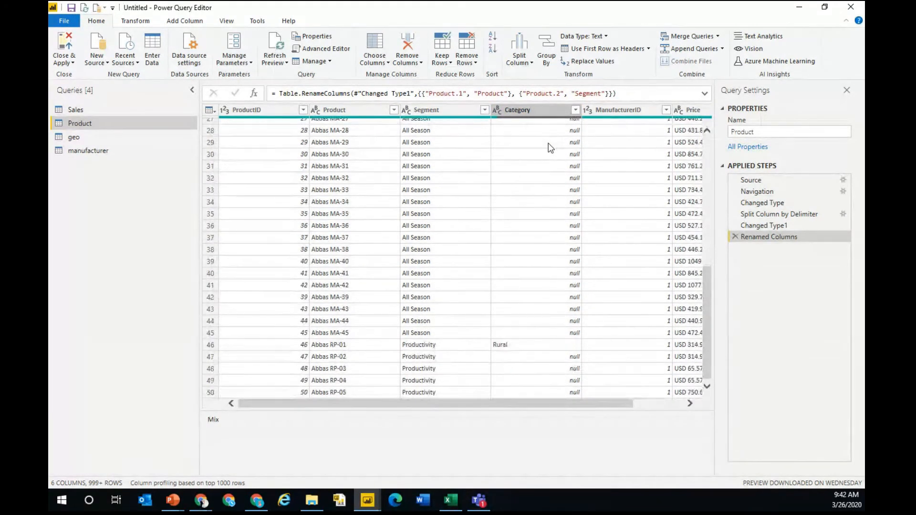
scroll(540, 231, down, 4)
scroll(538, 226, up, 2)
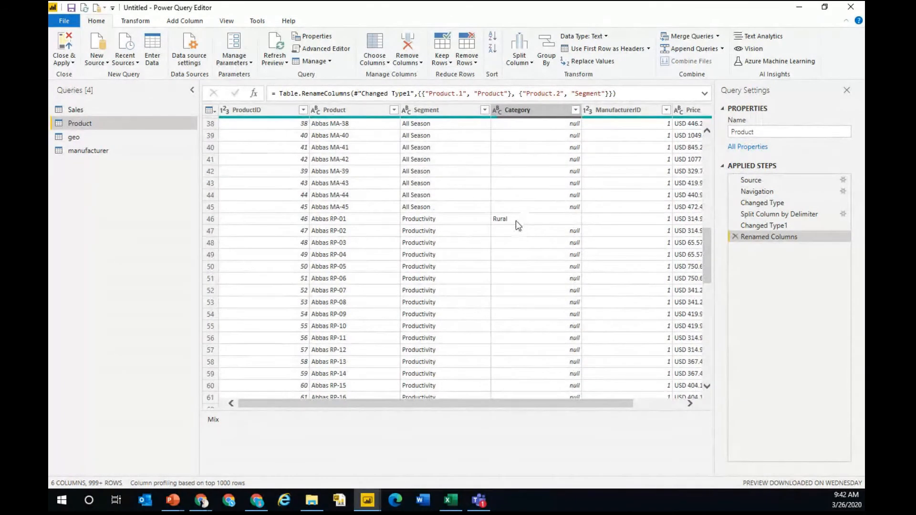
scroll(521, 214, down, 1)
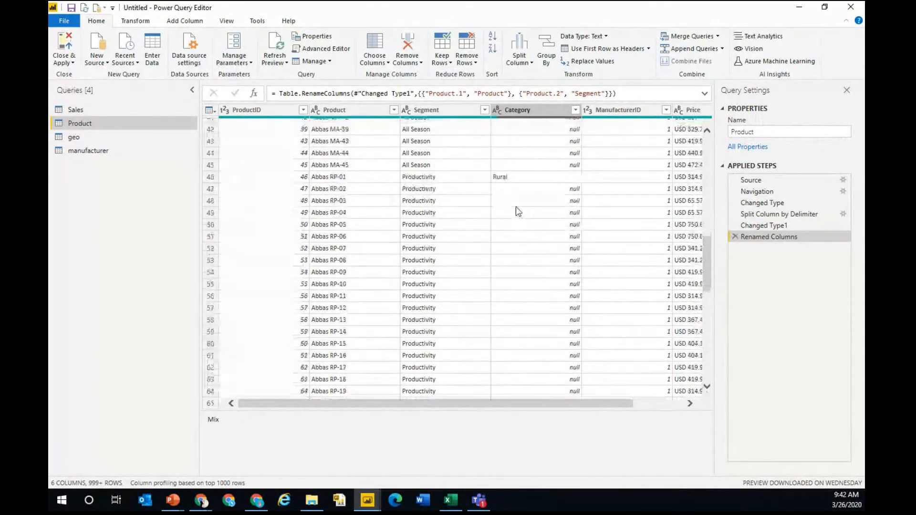
scroll(512, 183, down, 3)
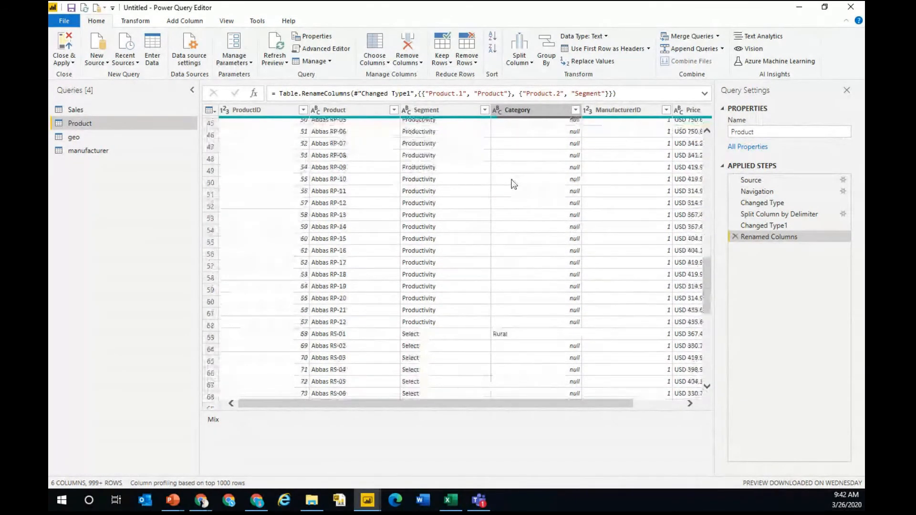
scroll(514, 185, down, 4)
scroll(514, 191, up, 1)
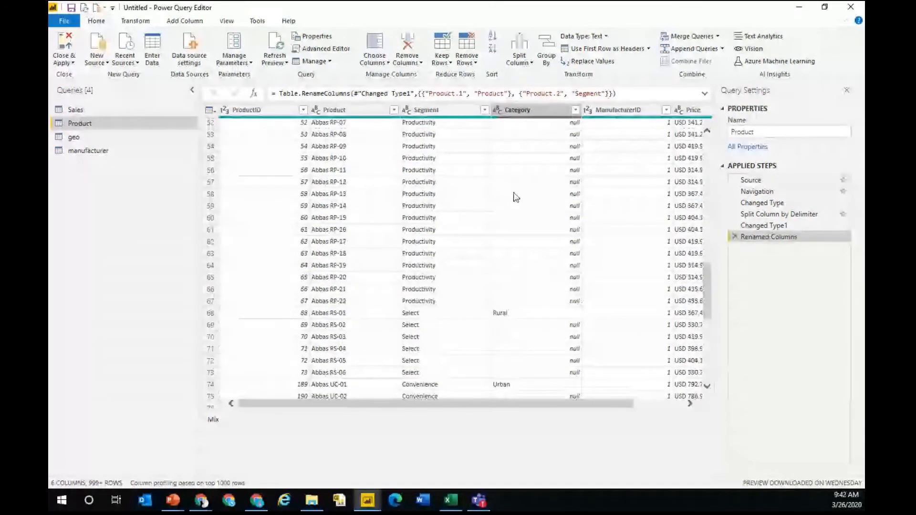
Fill the Category column's values down over the null rows in the Product query.
scroll(513, 197, up, 15)
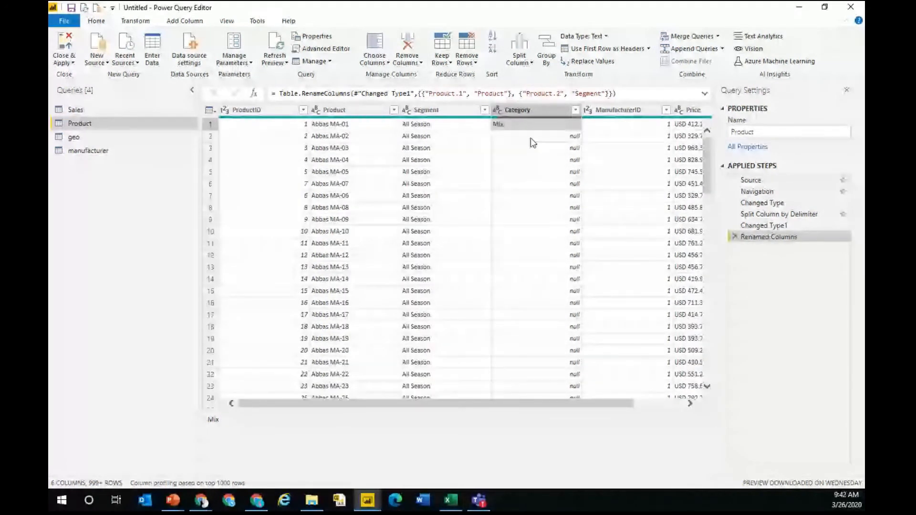
right_click(533, 111)
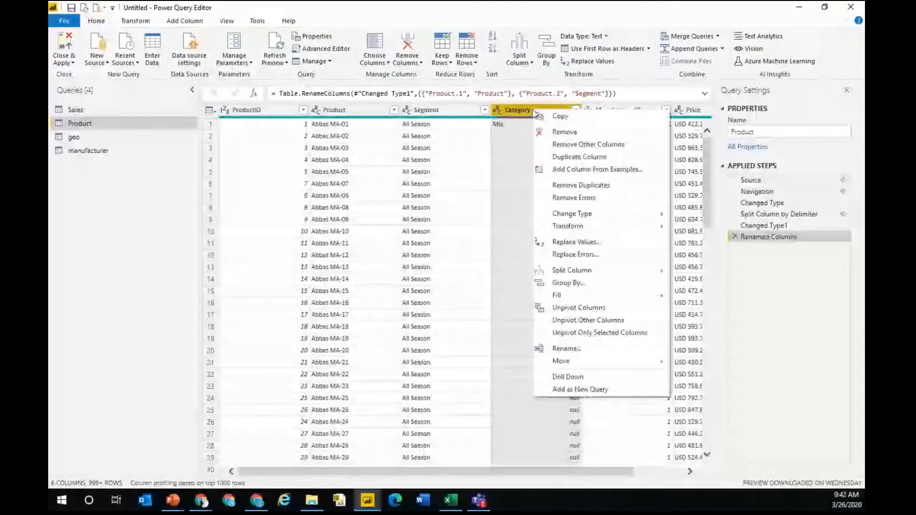
mouse_move(568, 298)
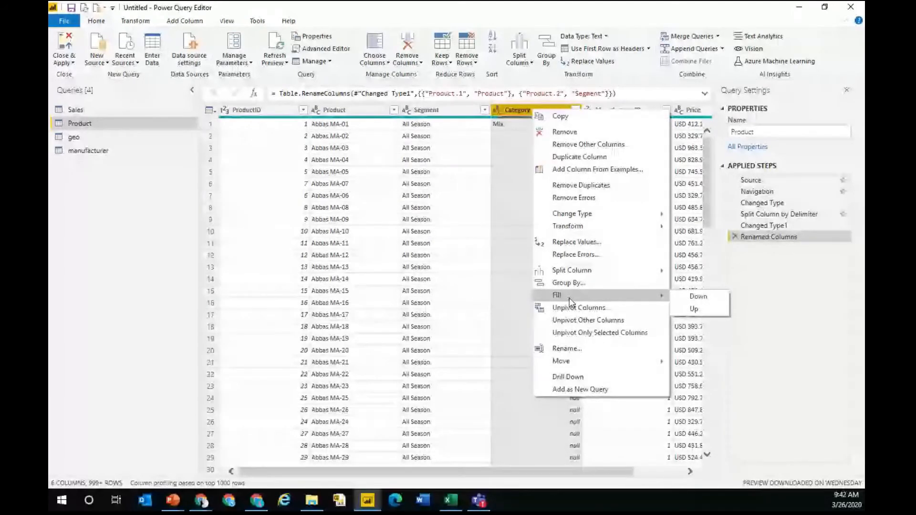
click(698, 297)
scroll(557, 277, down, 10)
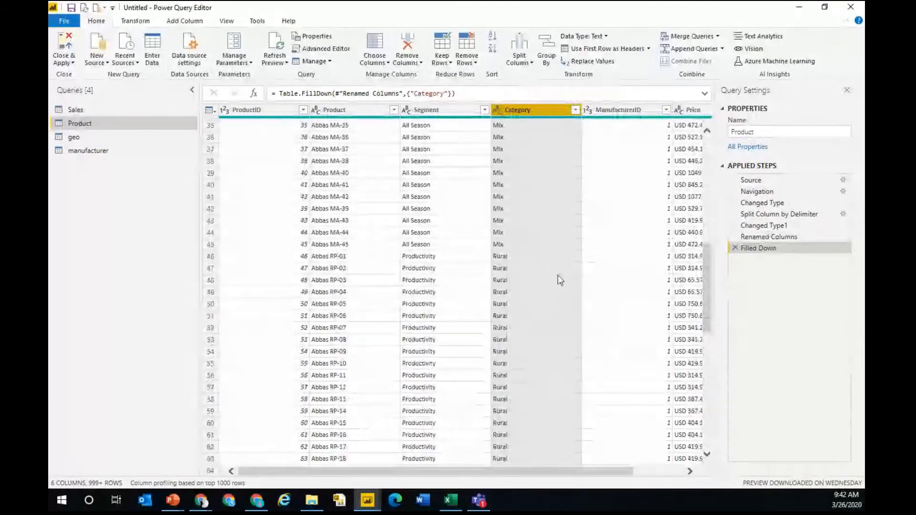
scroll(558, 276, down, 3)
click(504, 153)
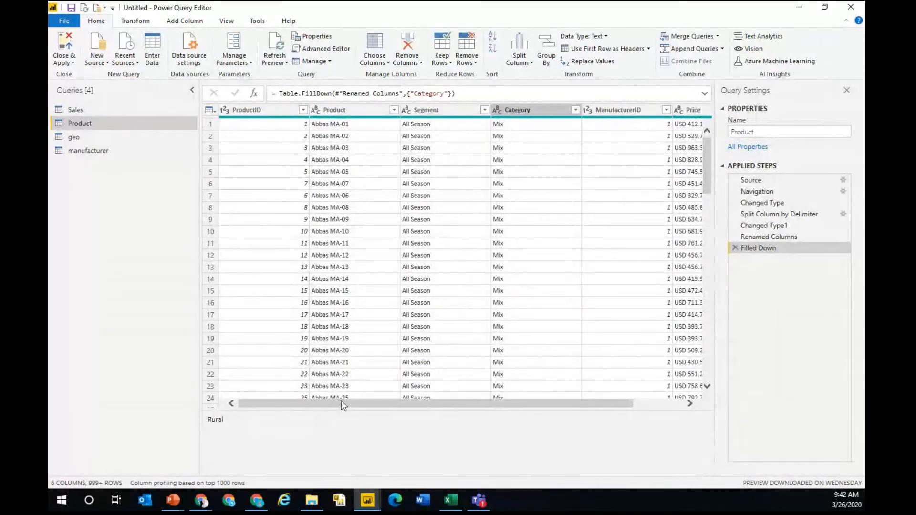
Start a new column from examples based on the selected Price column and name it MSRP.
drag(334, 404, 497, 397)
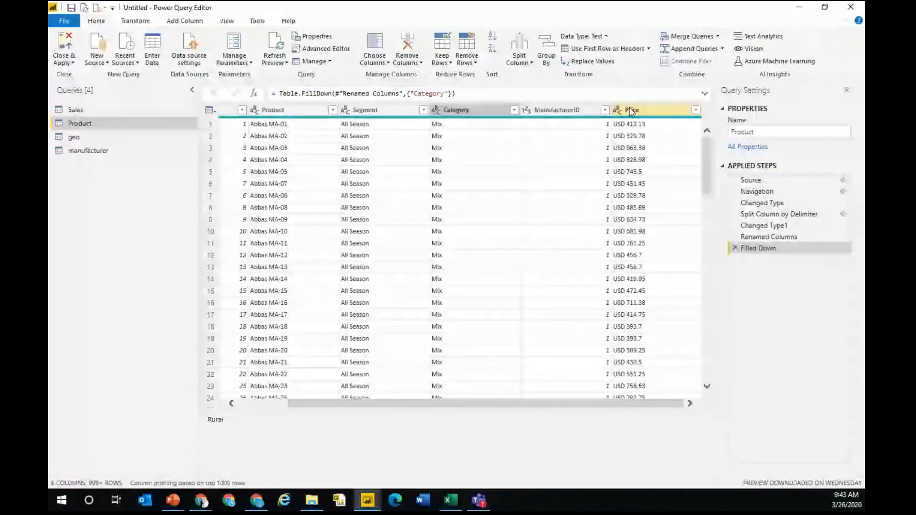
click(629, 109)
click(181, 22)
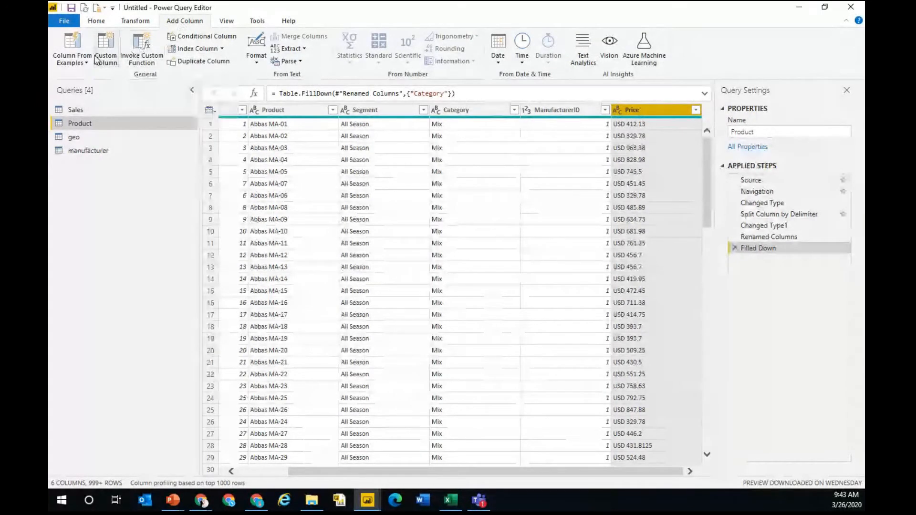
click(71, 60)
click(97, 76)
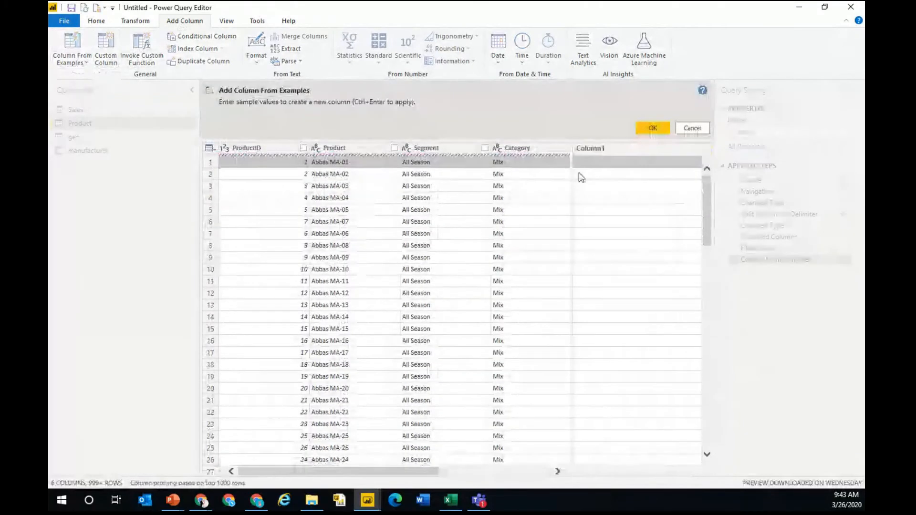
double_click(609, 150)
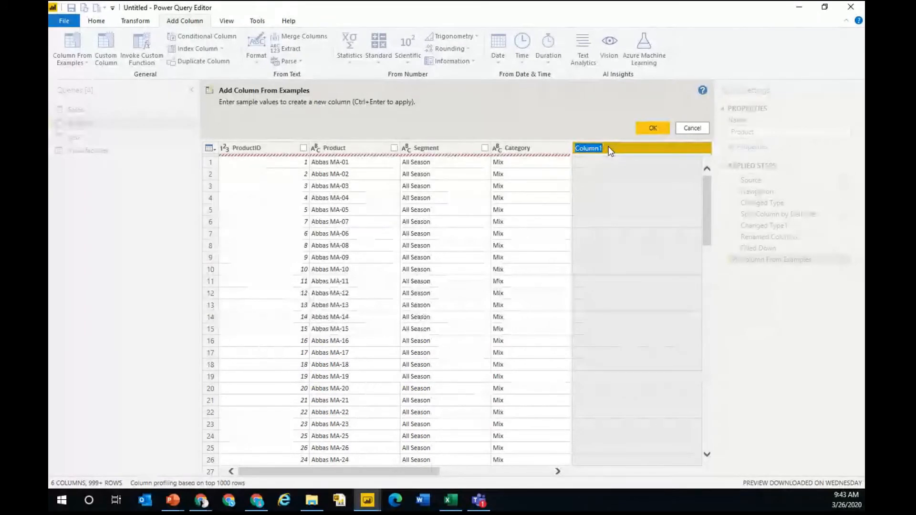
text(MSRP)
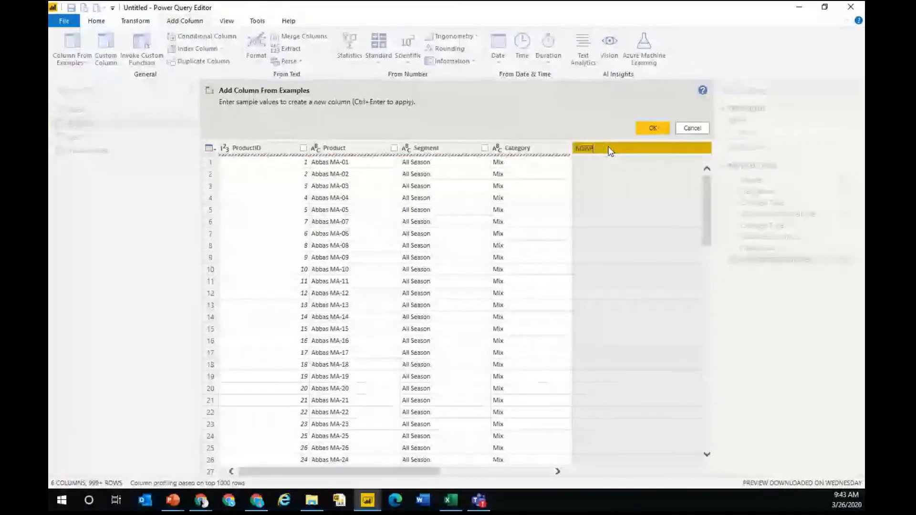
Give 412.13 as the first row's example for the MSRP column and create the column.
click(623, 168)
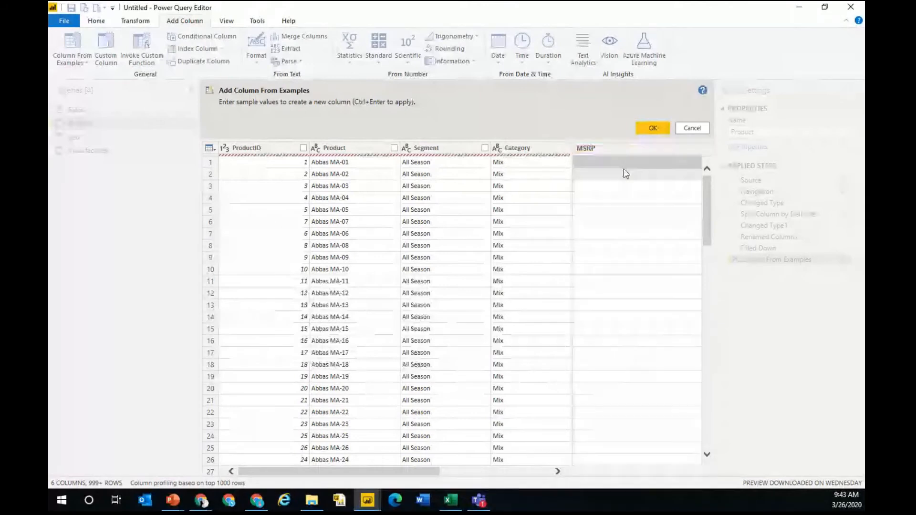
drag(423, 468, 544, 480)
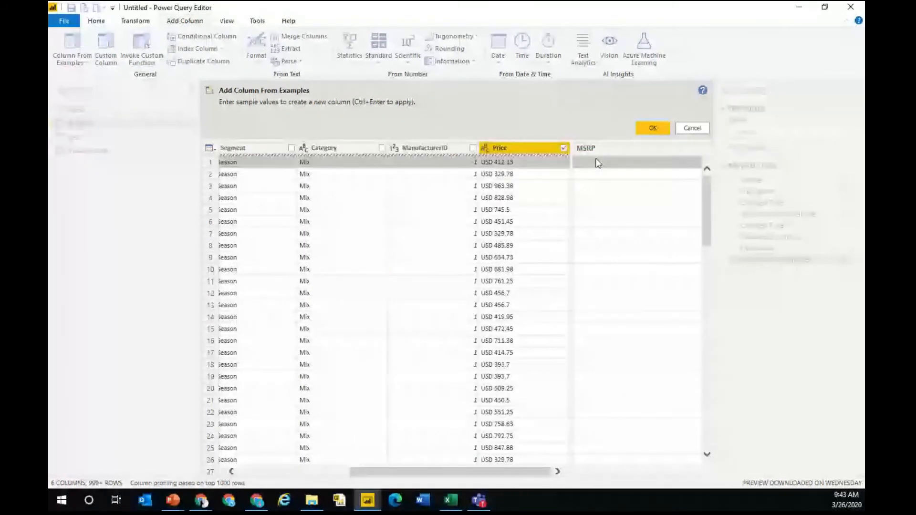
text(41)
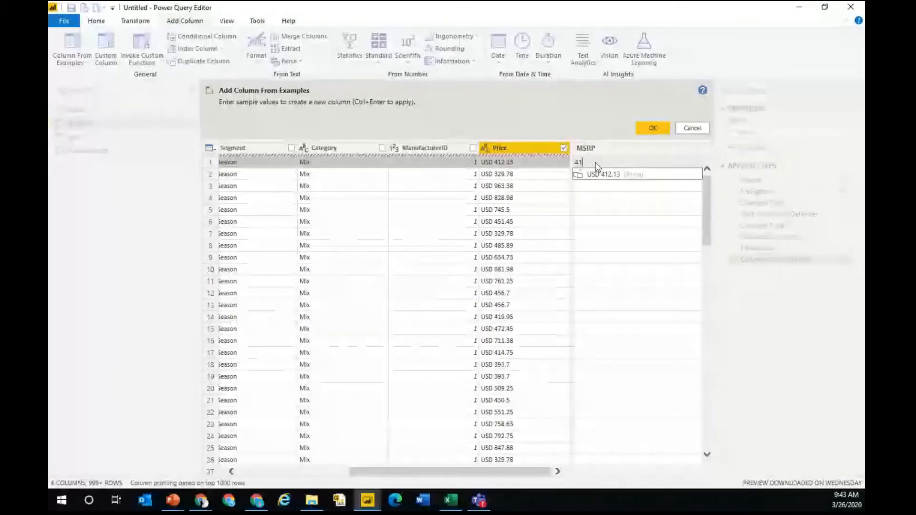
text(2)
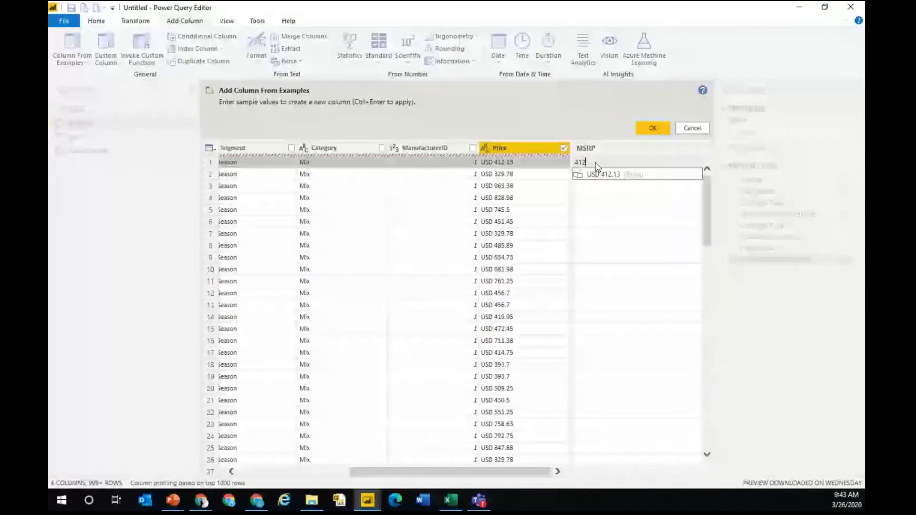
text(.13)
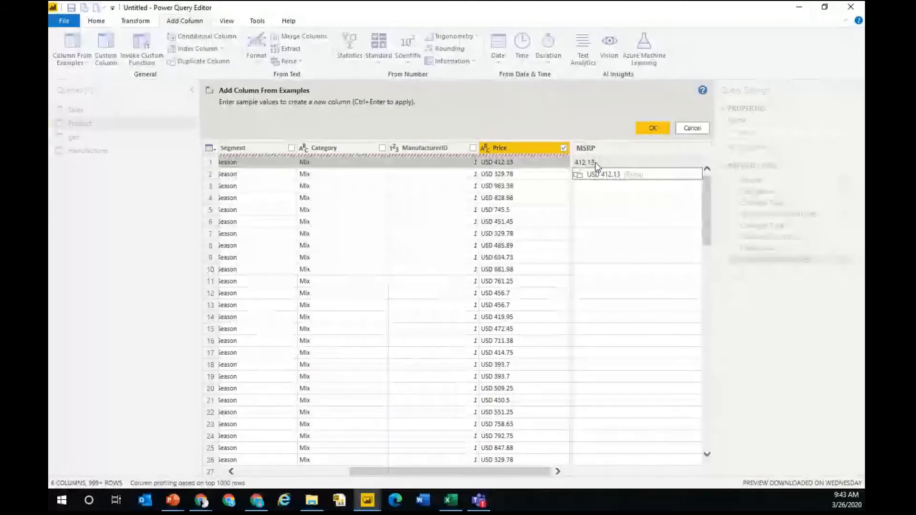
key(Return)
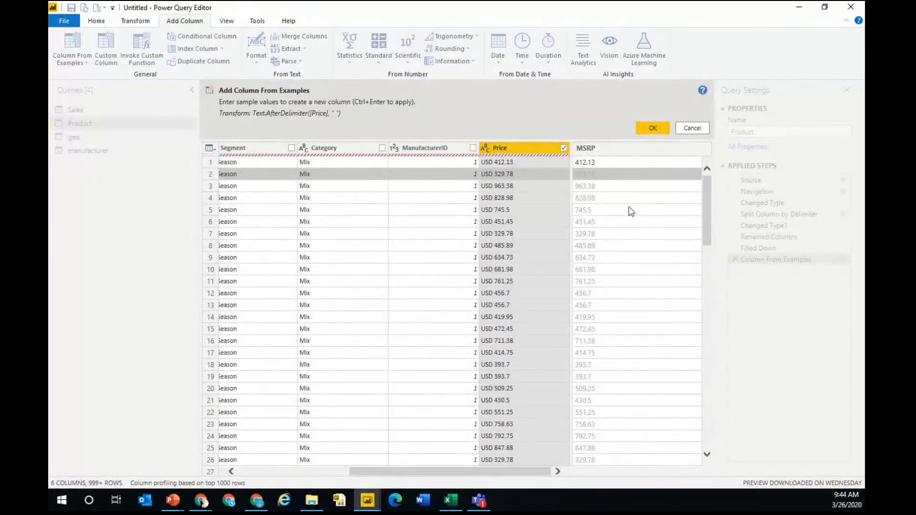
click(655, 128)
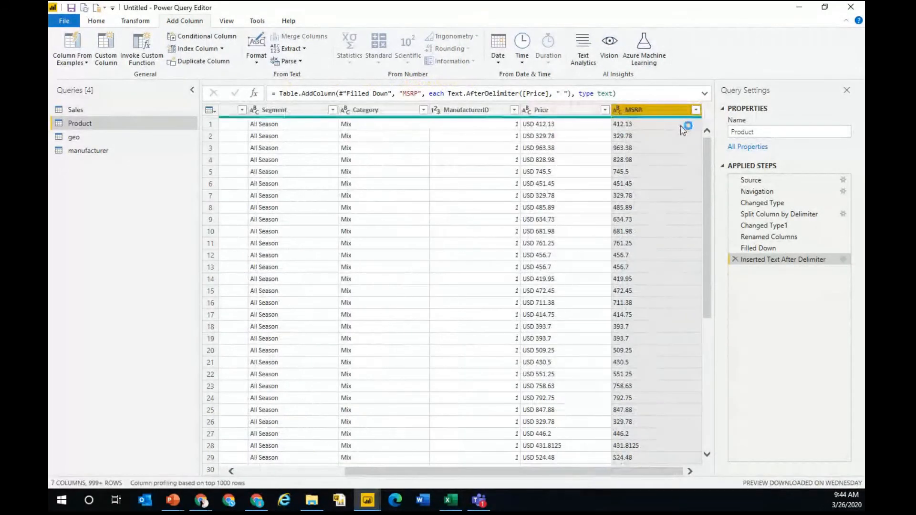
Remove the Price column from the Product query.
mouse_move(557, 117)
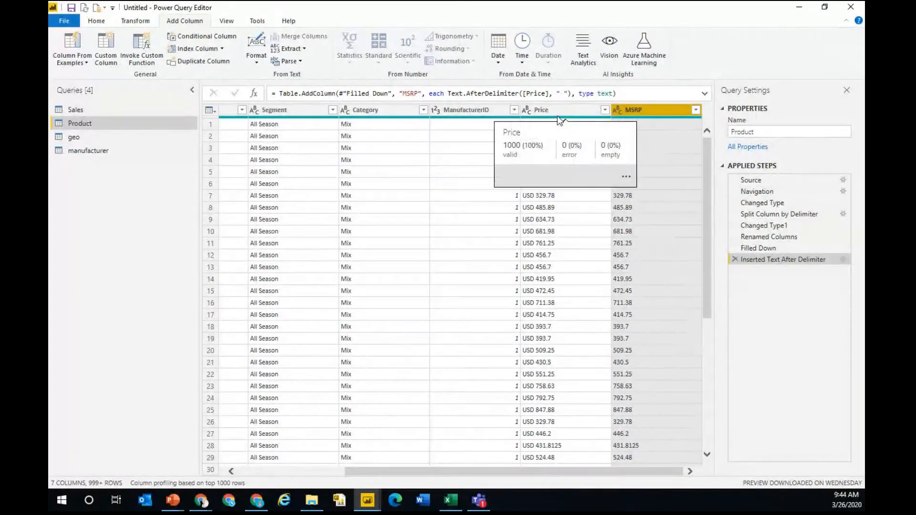
right_click(558, 112)
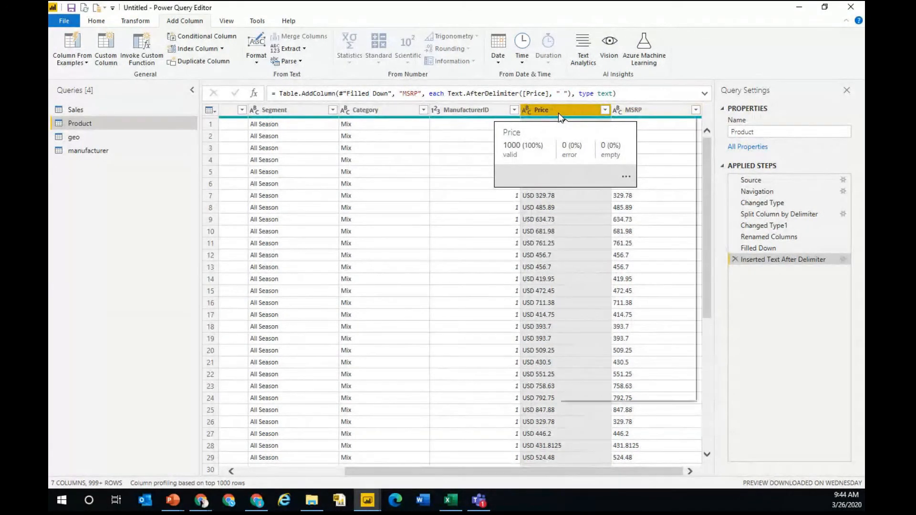
click(586, 136)
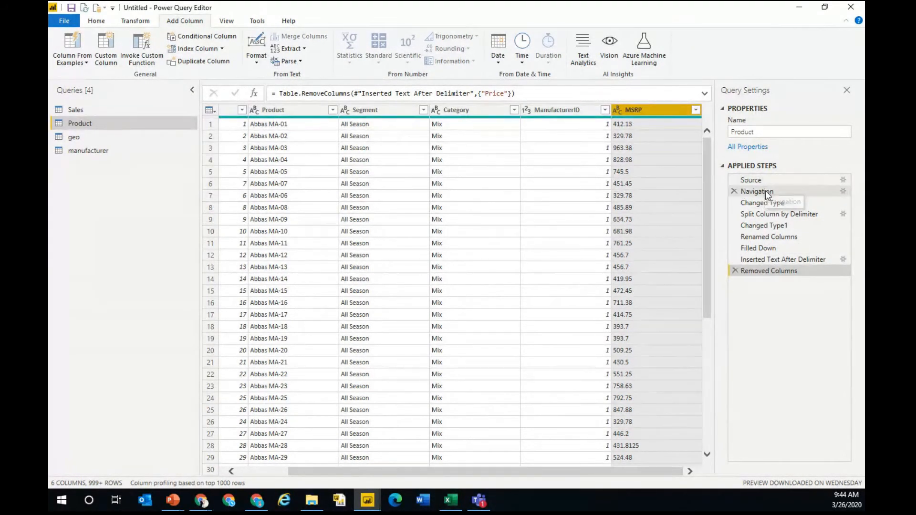
Review the Product query's applied steps one by one back to the first Changed Type, and return to the last step.
click(768, 261)
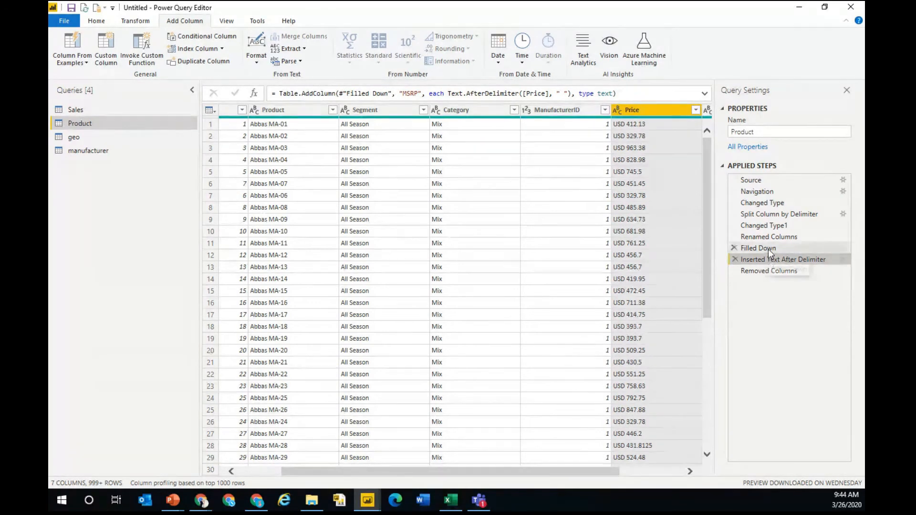
click(761, 248)
click(767, 238)
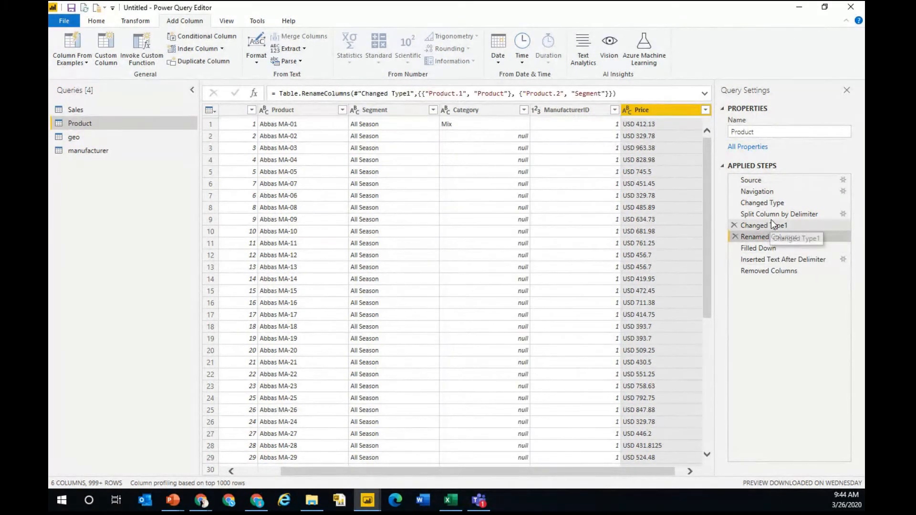
click(763, 226)
click(772, 214)
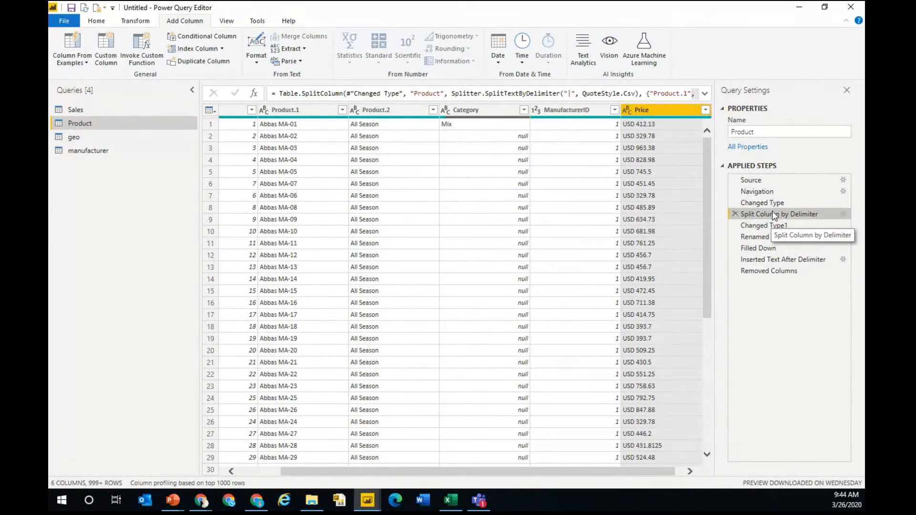
click(769, 204)
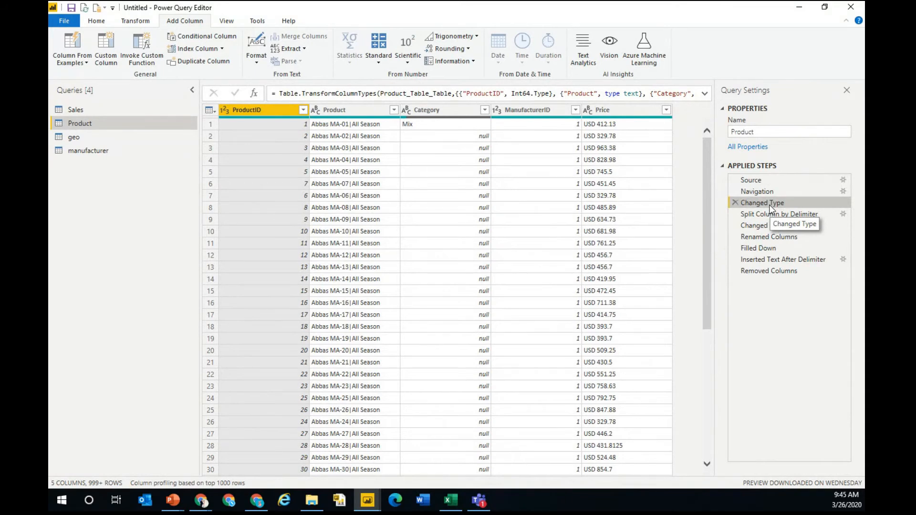
click(769, 270)
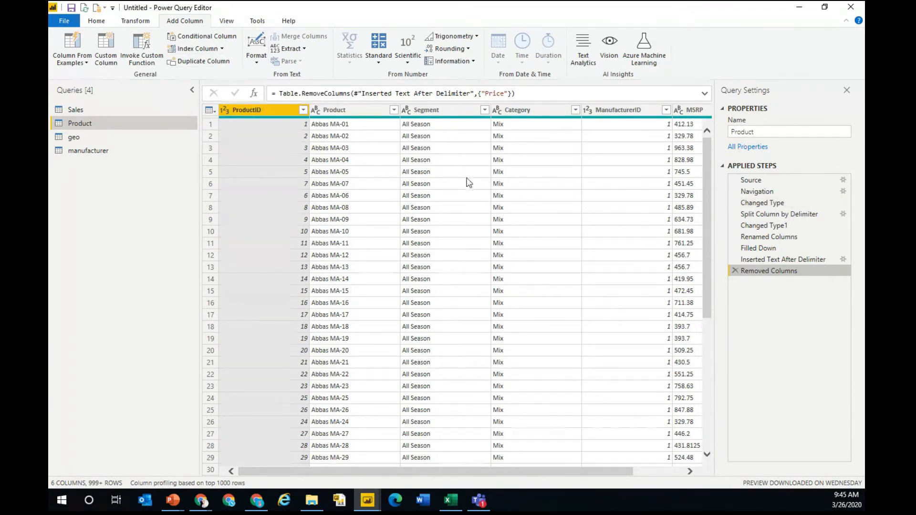
Rename the manufacturer query to Manufacturer with a capital M.
click(105, 153)
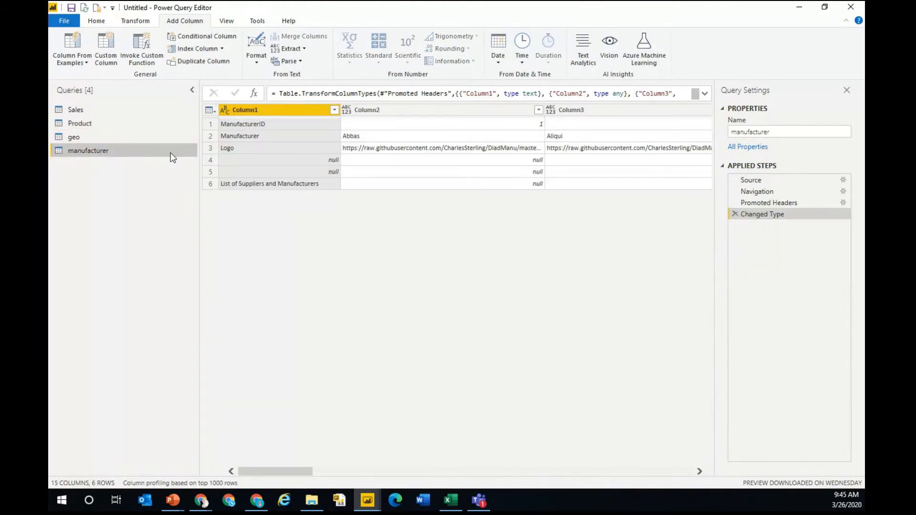
click(739, 133)
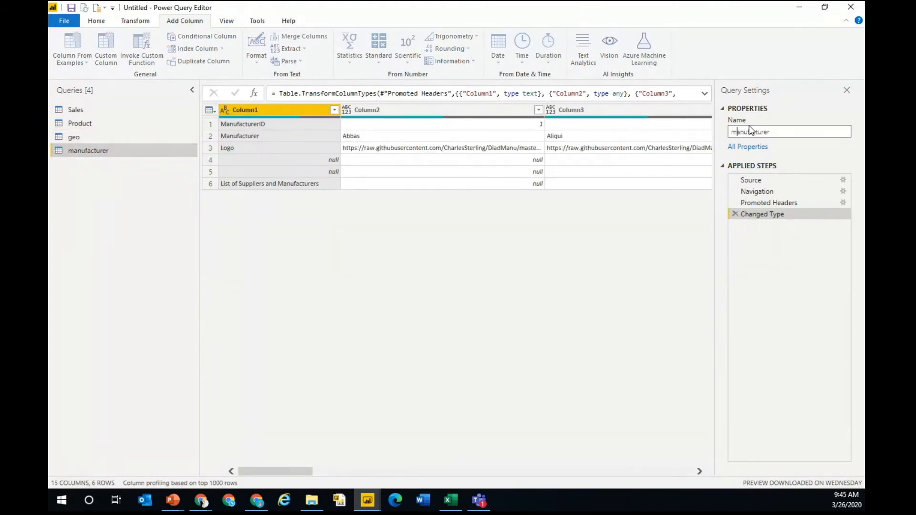
key(BackSpace)
text(M)
key(Return)
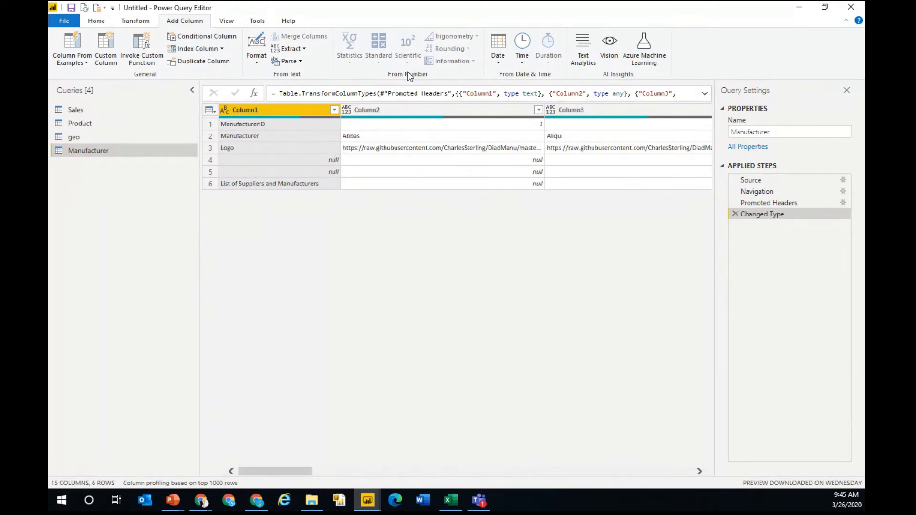
Remove the bottom 3 rows from the Manufacturer query.
click(106, 21)
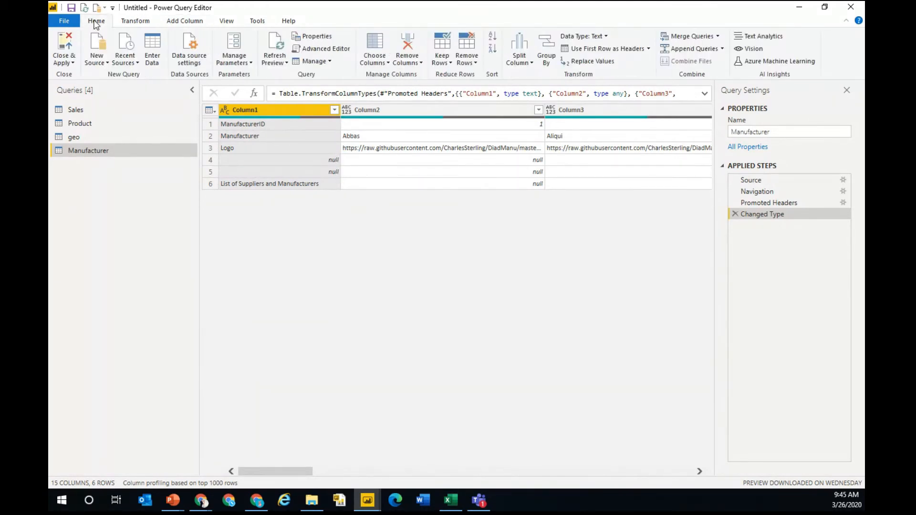
click(474, 64)
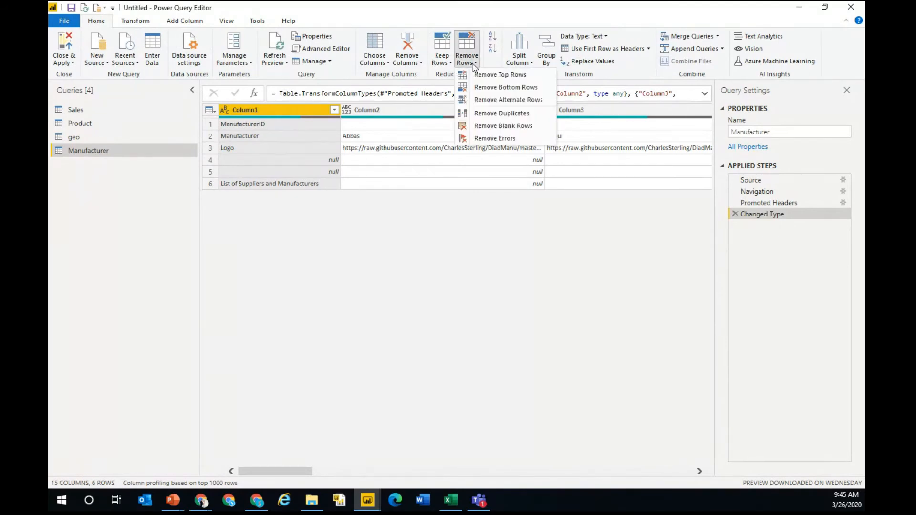
click(506, 88)
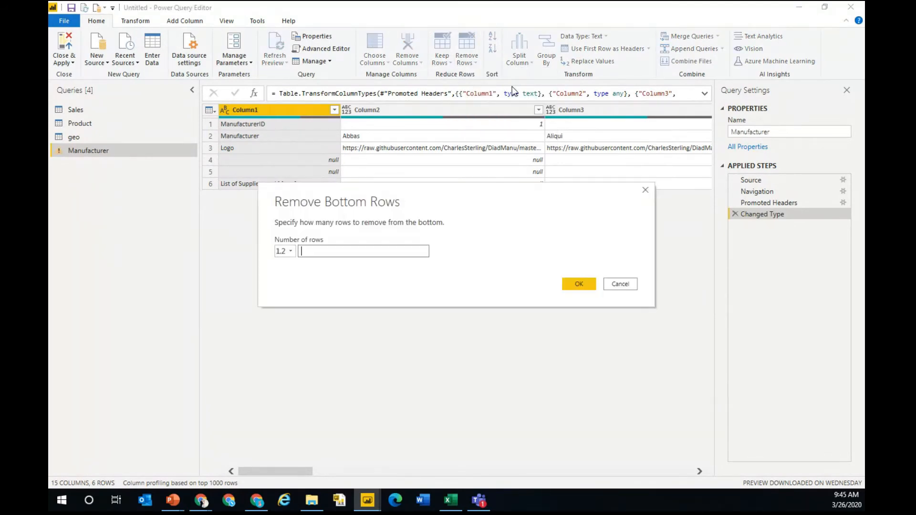
click(579, 283)
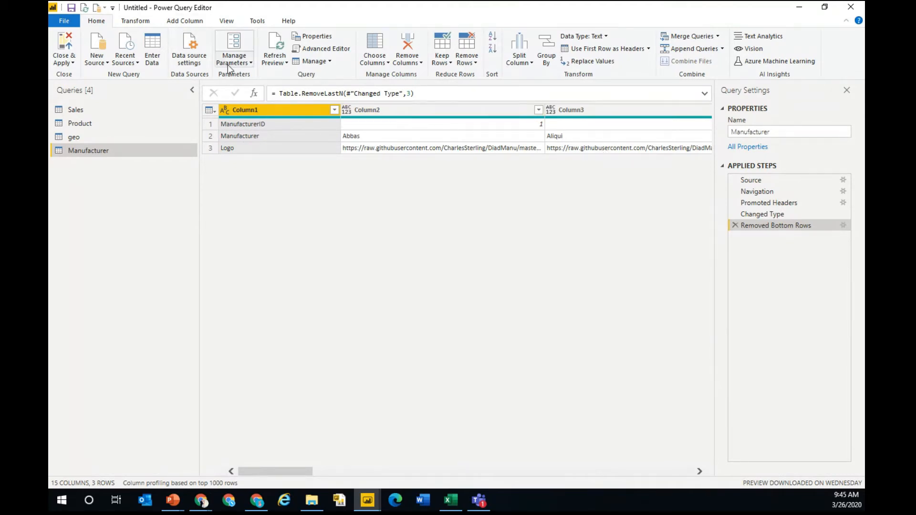
Transpose the Manufacturer table so its rows become columns.
click(136, 22)
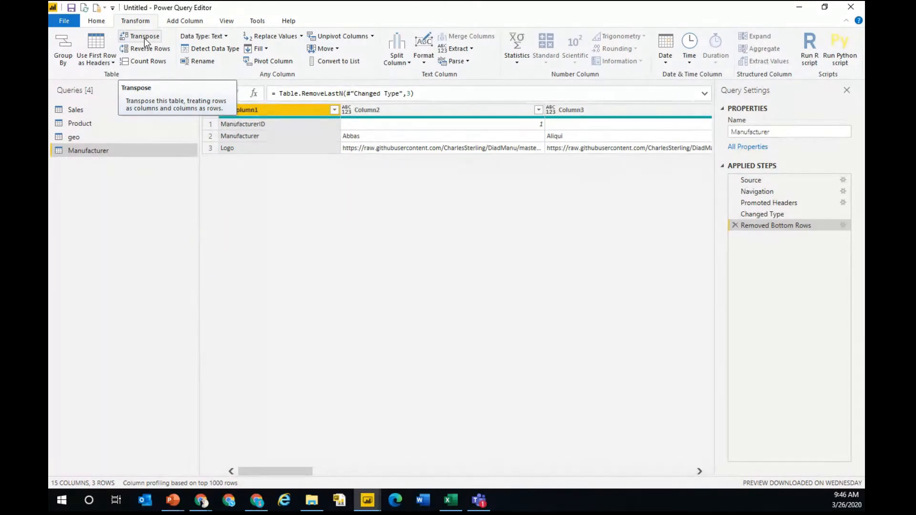
click(144, 38)
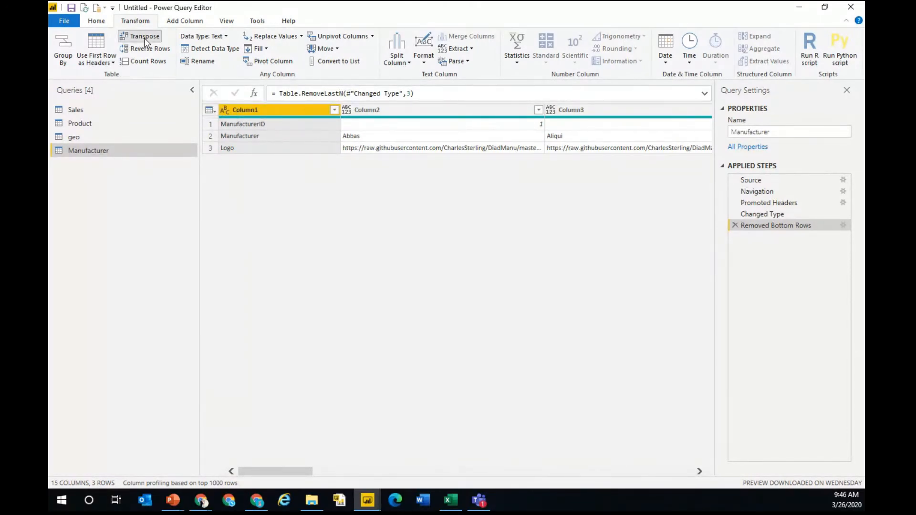
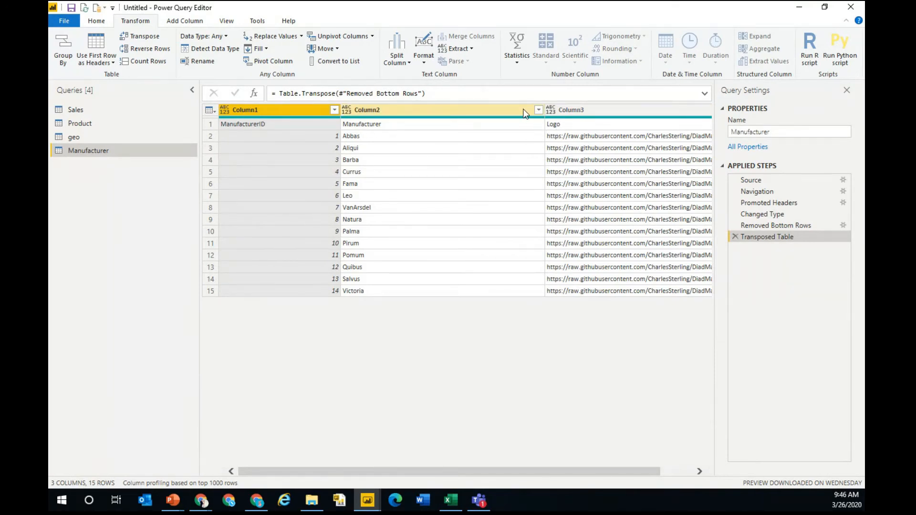
Promote the first row of the transposed Manufacturer table to column headers.
click(98, 21)
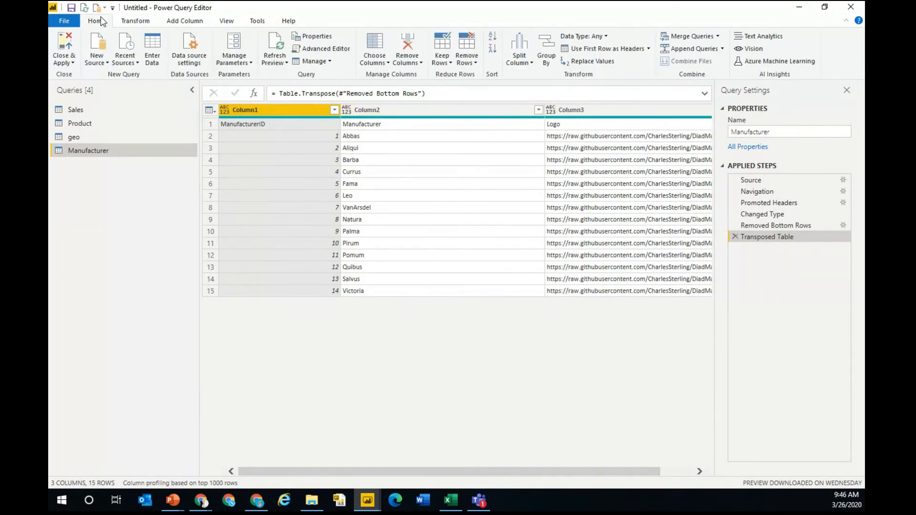
click(609, 49)
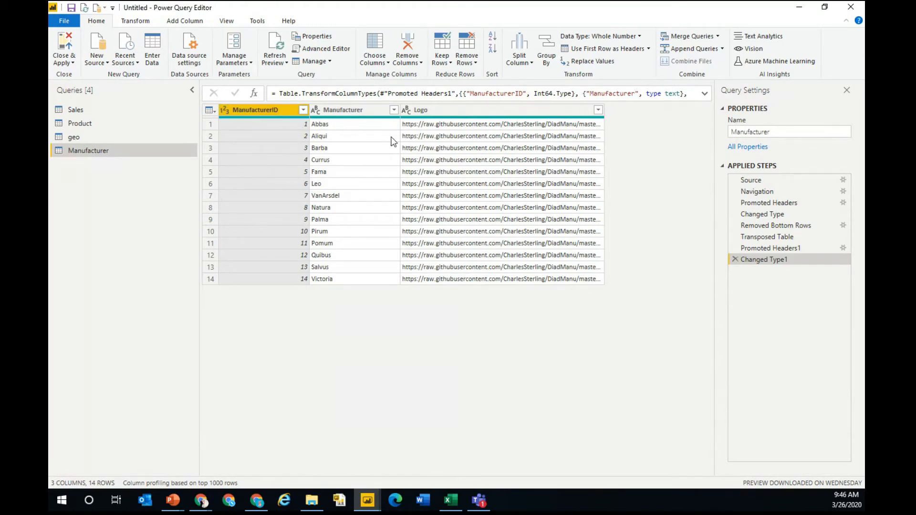
Rename the geo query to Geography.
click(99, 136)
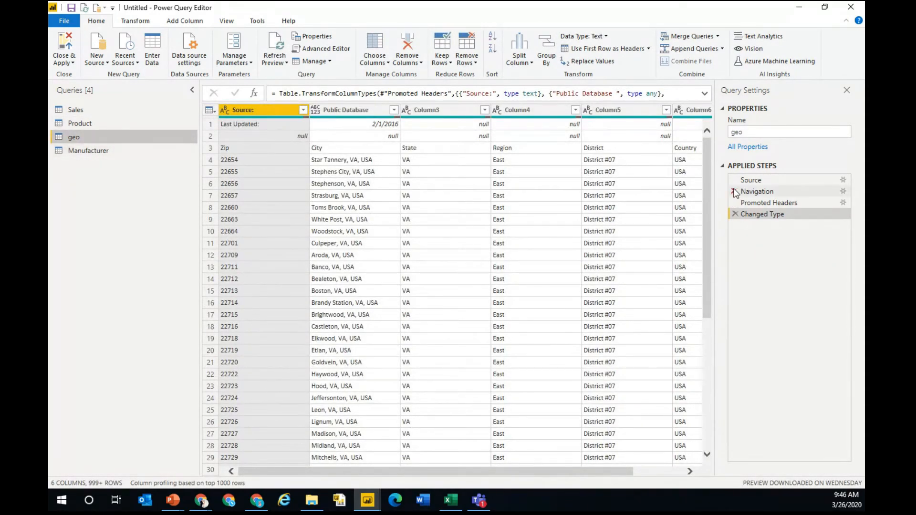
double_click(784, 132)
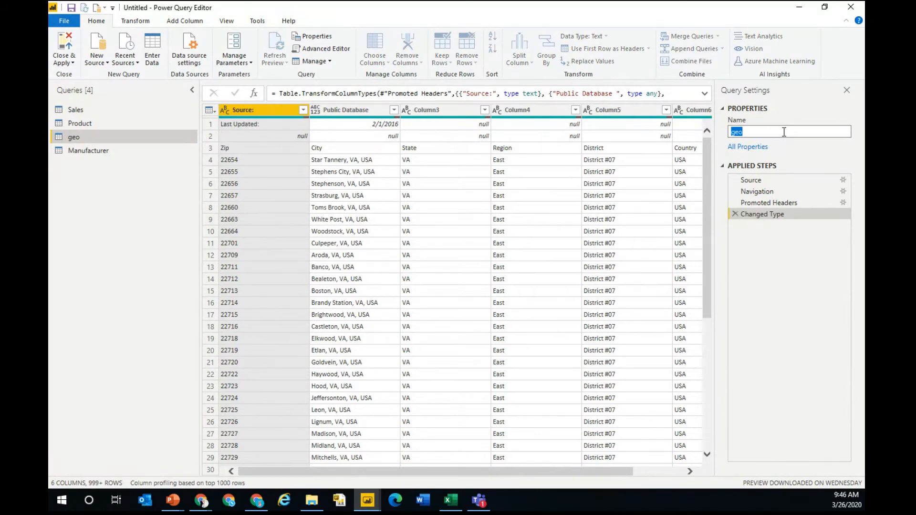
text(Go)
key(BackSpace)
text(eography)
key(Return)
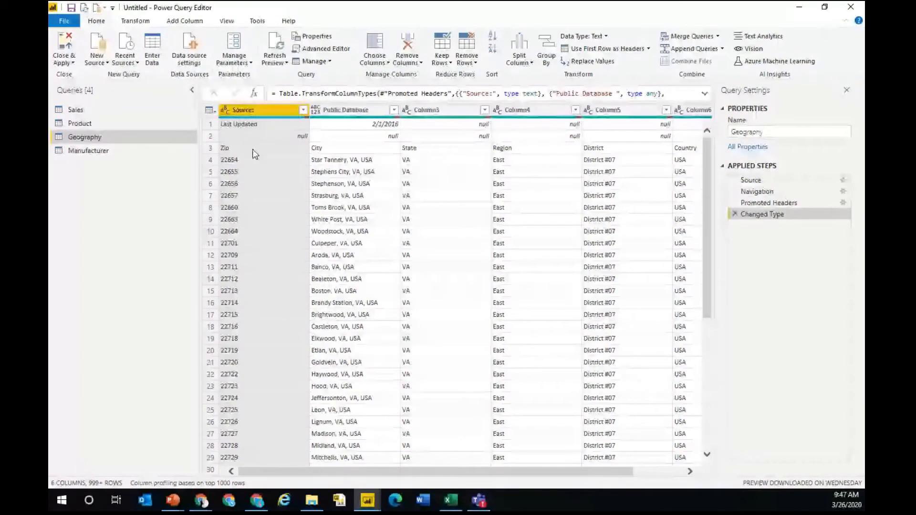
Remove the top 2 rows from the Geography query and promote its first remaining row to headers.
click(466, 61)
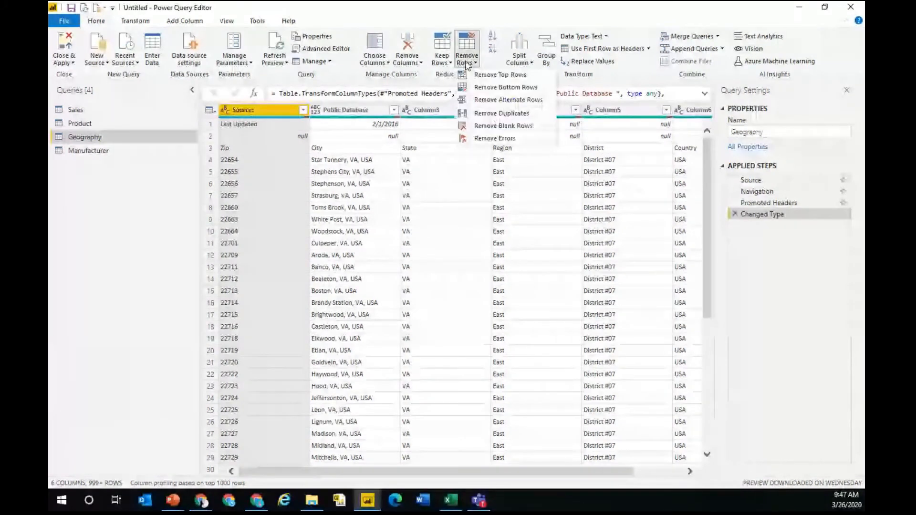
click(479, 76)
text(2)
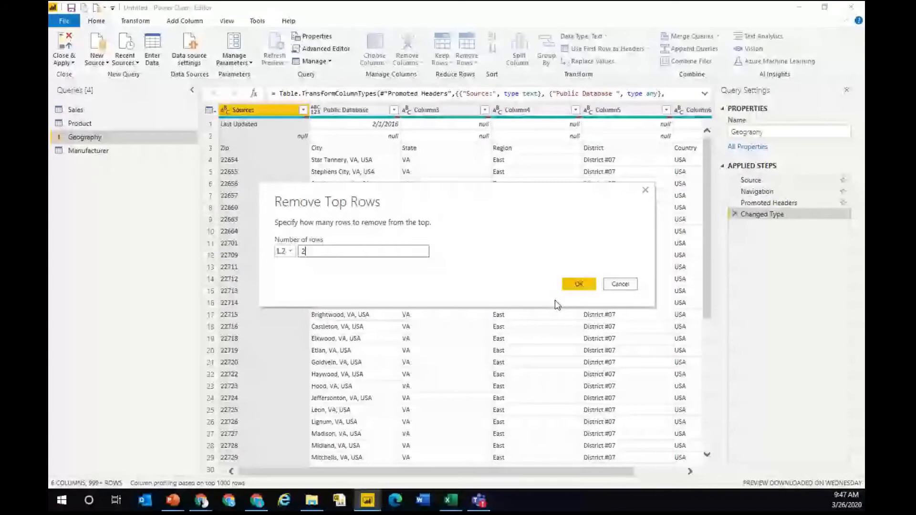
click(579, 284)
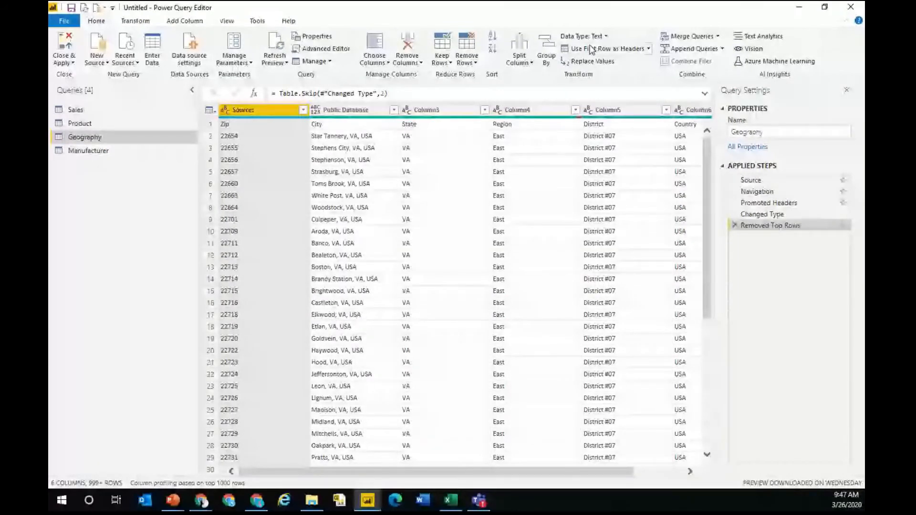
click(592, 49)
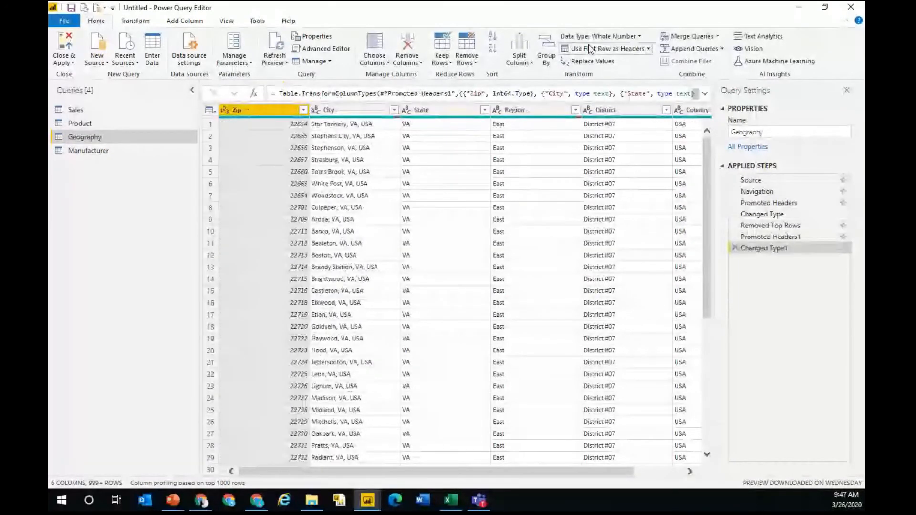
Change the Geography query's Zip column to the Text data type, replacing the current type conversion.
click(225, 110)
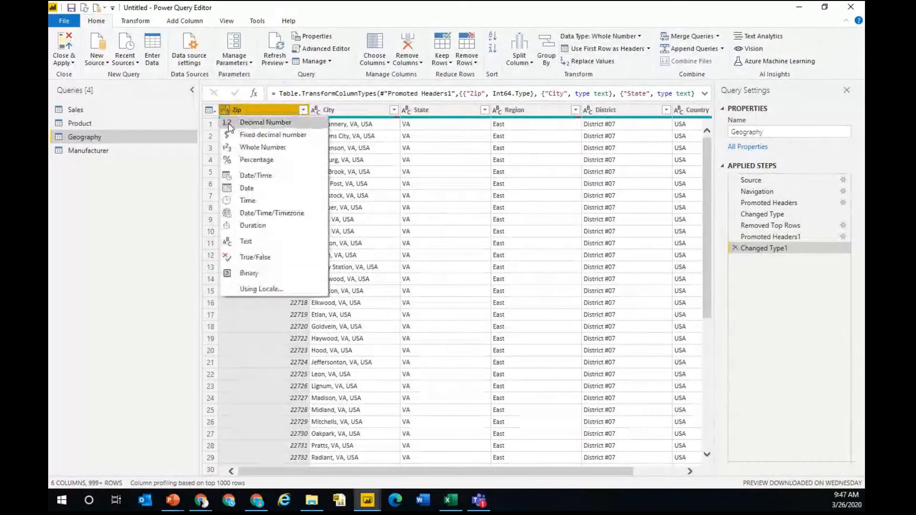
click(255, 245)
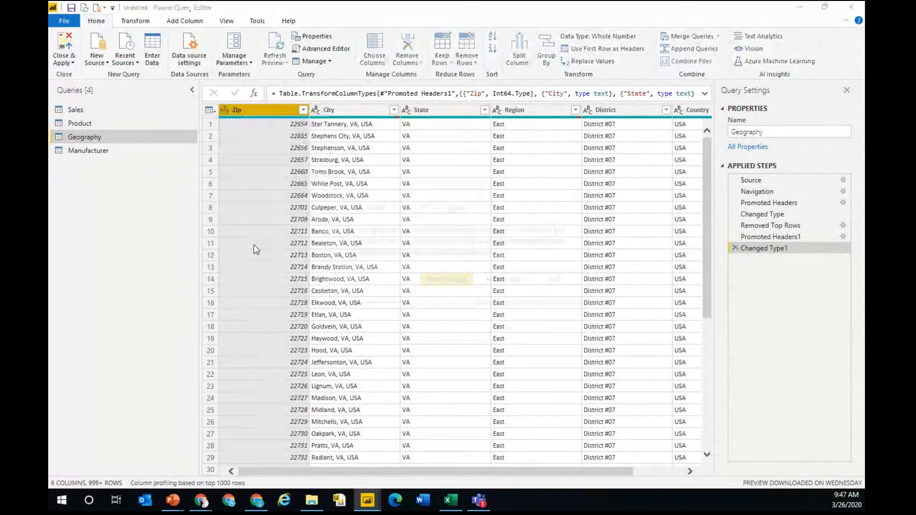
click(447, 281)
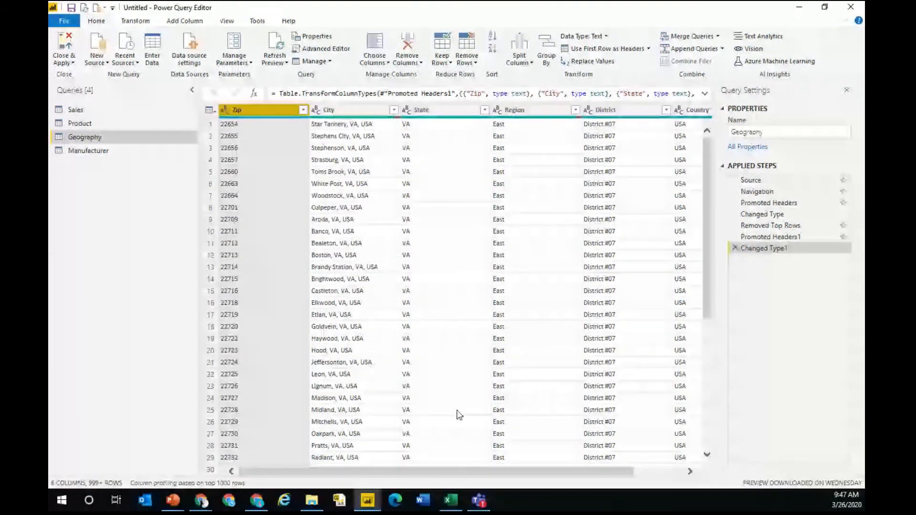
Review the Geography query's columns from Zip to Country, look at the Product query, and return to Geography's Zip column.
scroll(458, 414, right, 3)
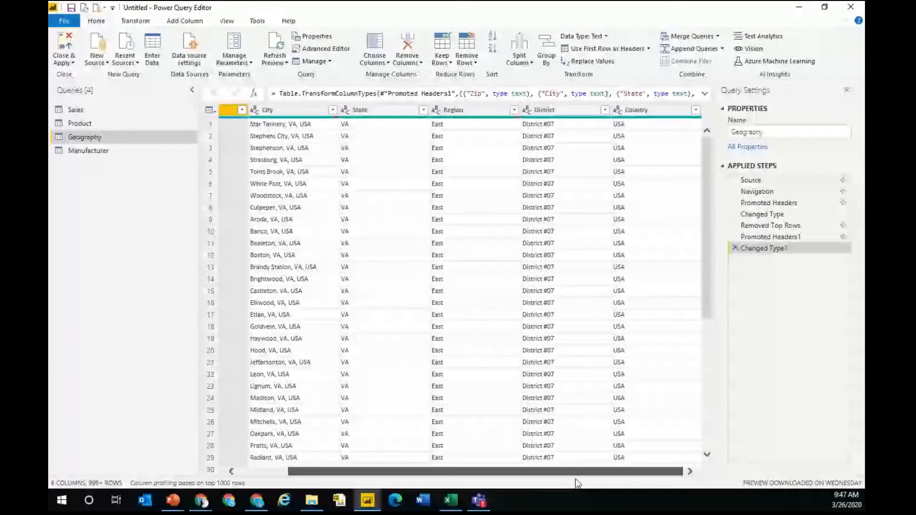
scroll(377, 460, left, 3)
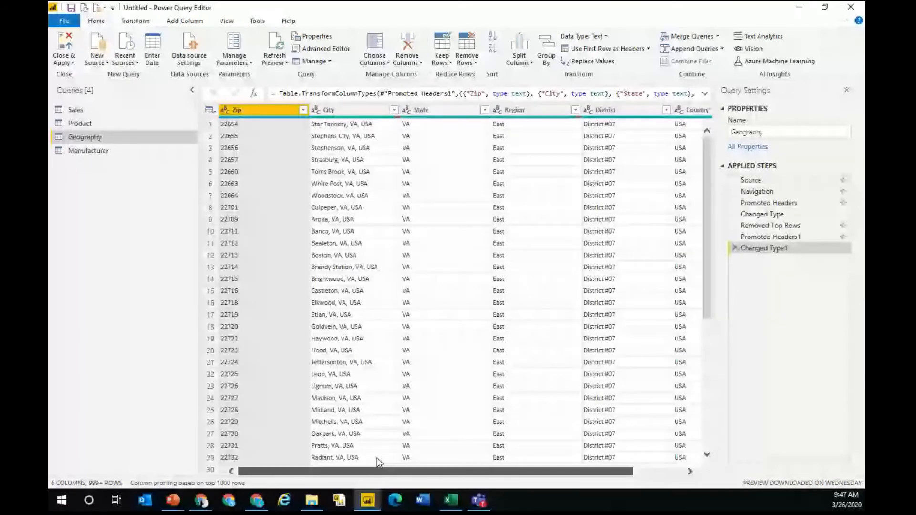
scroll(377, 457, right, 2)
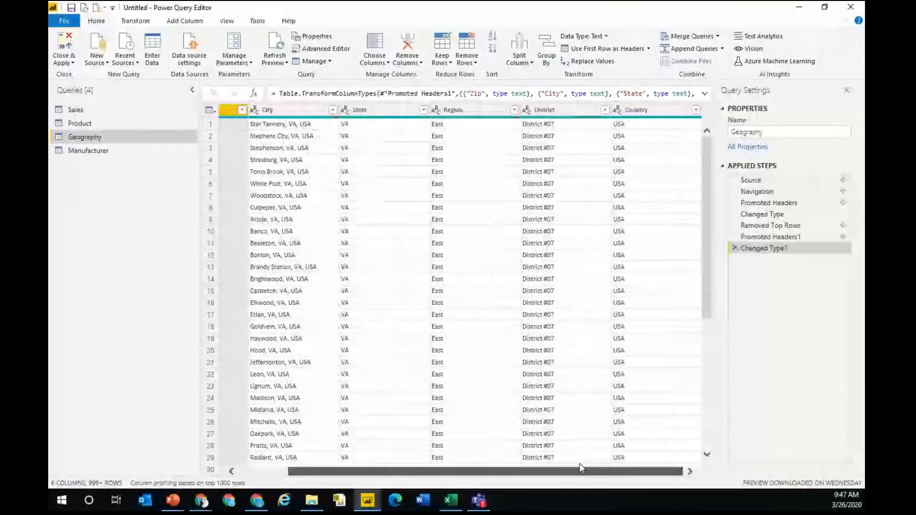
scroll(579, 465, left, 3)
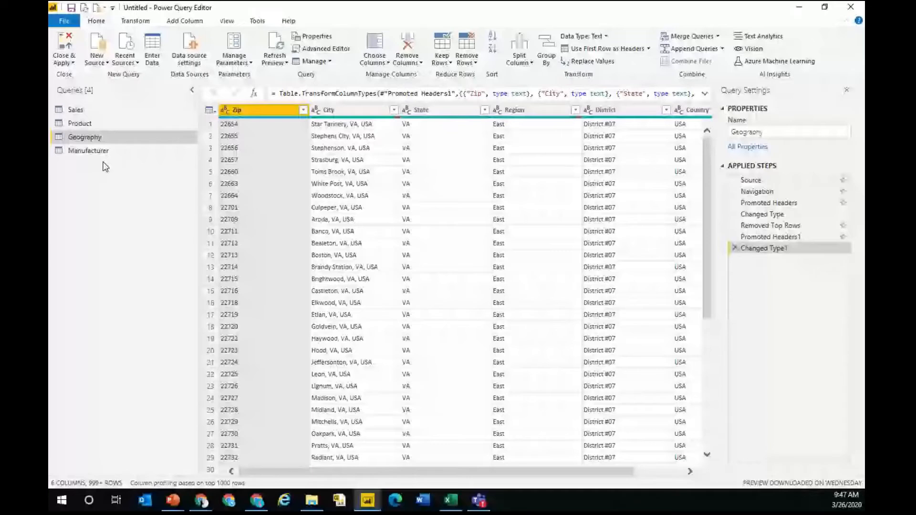
click(86, 123)
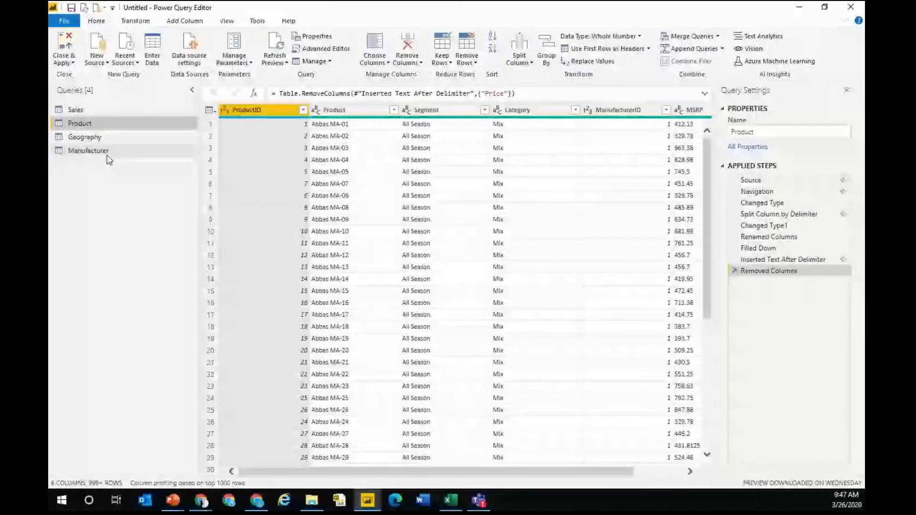
click(99, 139)
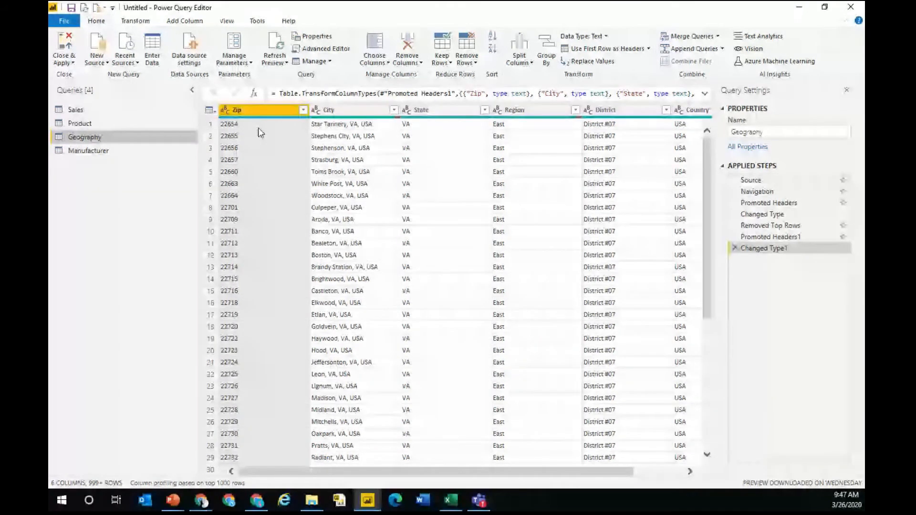
mouse_move(242, 114)
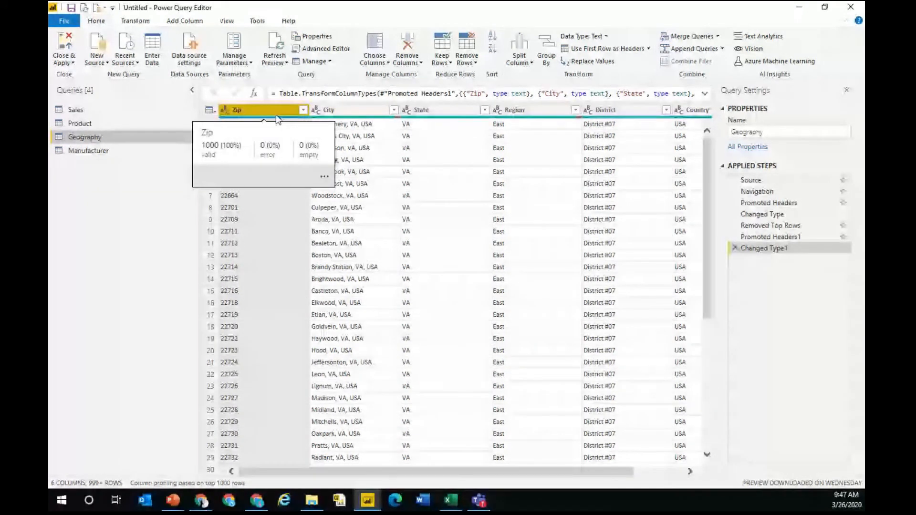
Switch to File Explorer, go to the InternationalSales folder inside Data, and open Australia.csv in Notepad++.
key(alt+Tab)
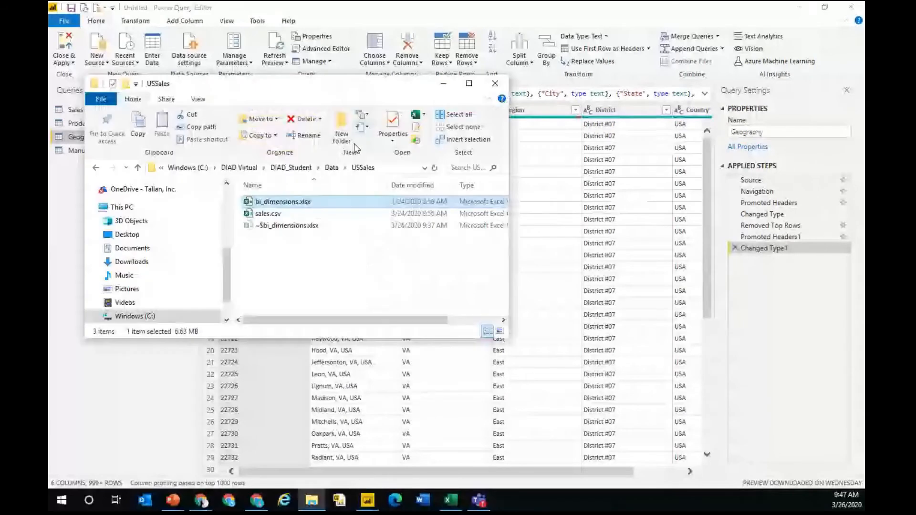
click(332, 167)
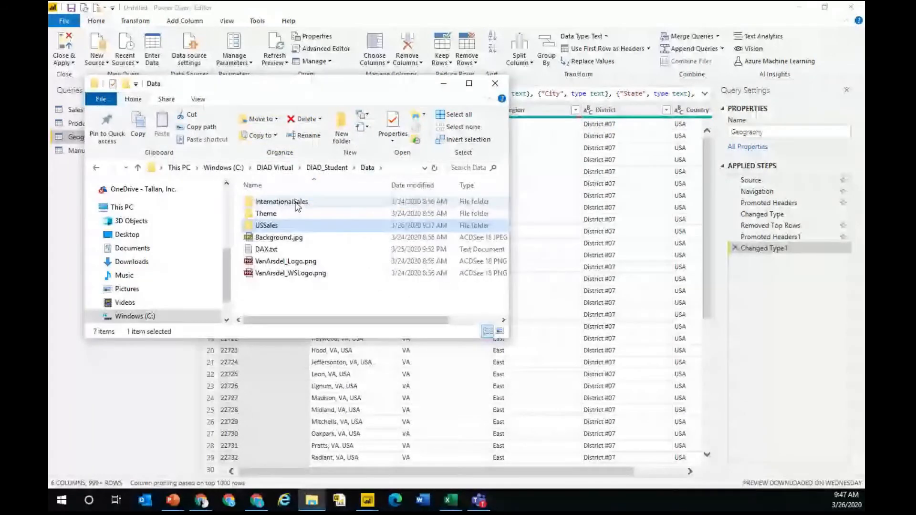
double_click(296, 202)
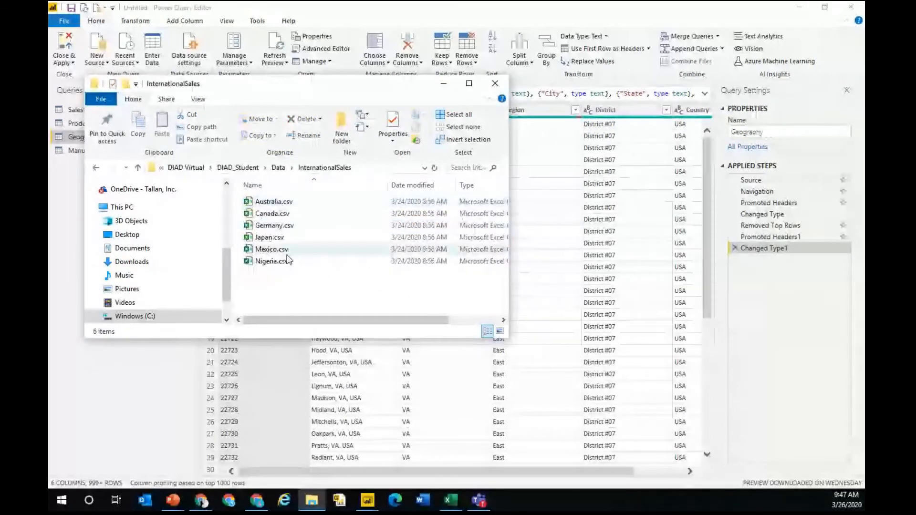
click(282, 205)
right_click(284, 209)
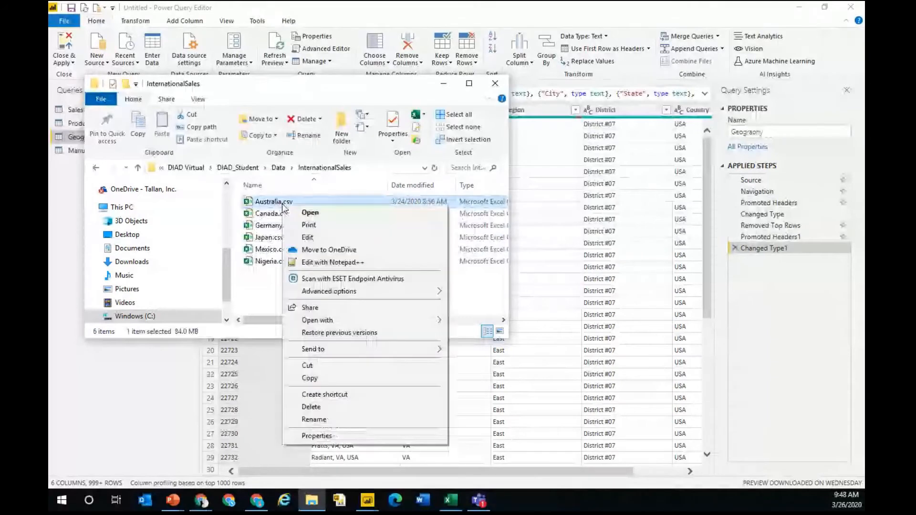
click(339, 262)
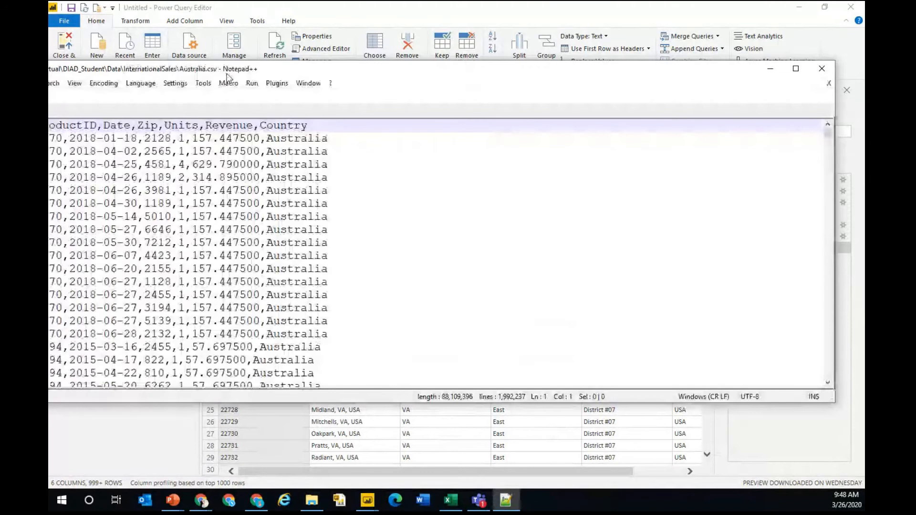
Examine the column layout and Country values in Australia.csv, close Notepad++, and return to the Power Query Editor.
drag(227, 74, 323, 80)
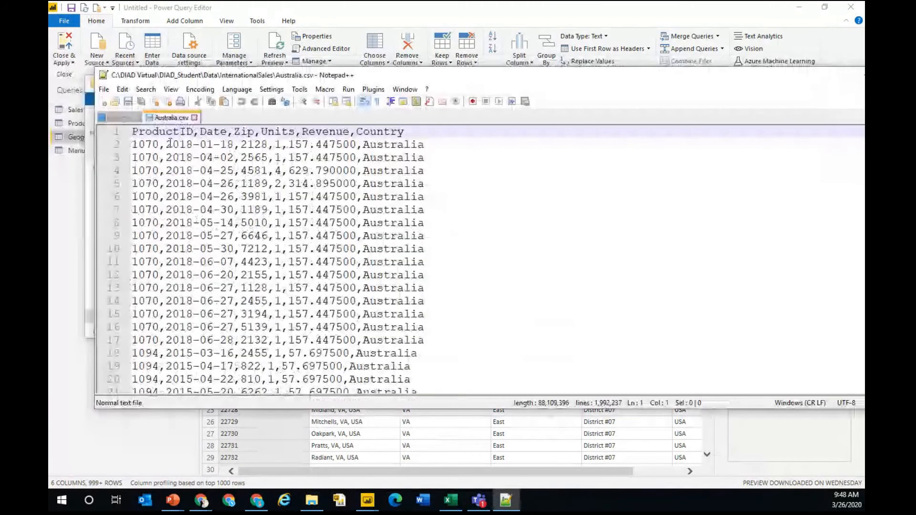
double_click(393, 144)
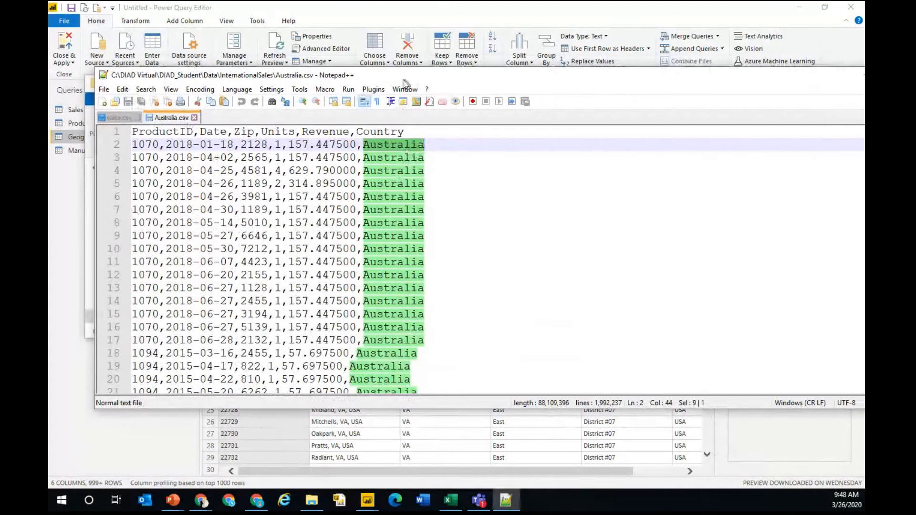
drag(403, 80, 391, 78)
click(645, 63)
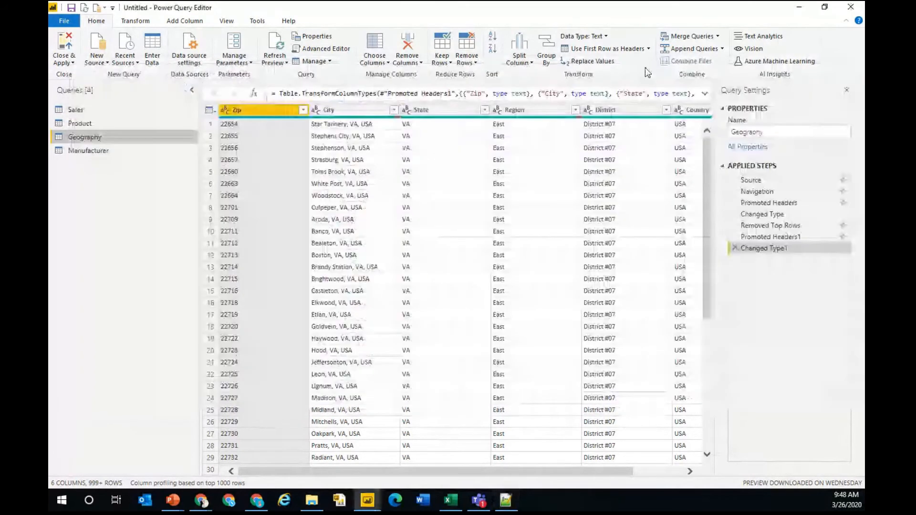
key(alt+Tab)
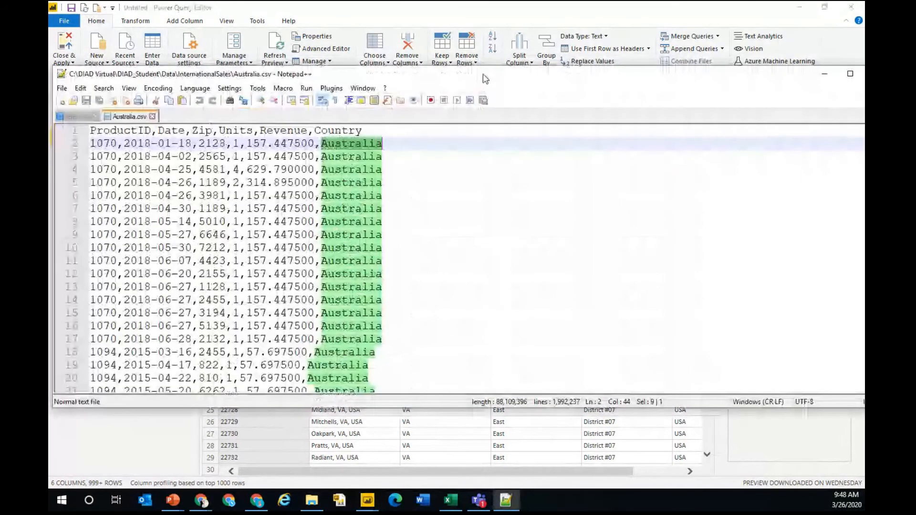
drag(486, 79, 391, 79)
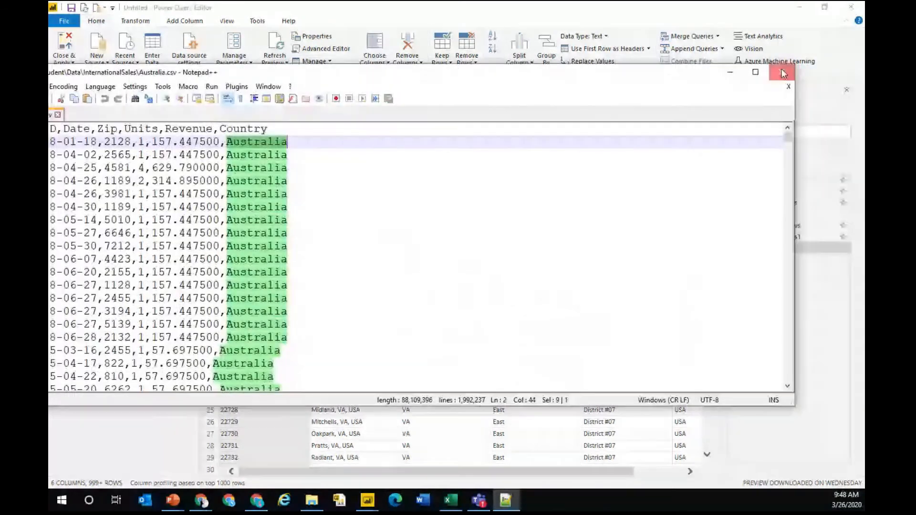
click(781, 68)
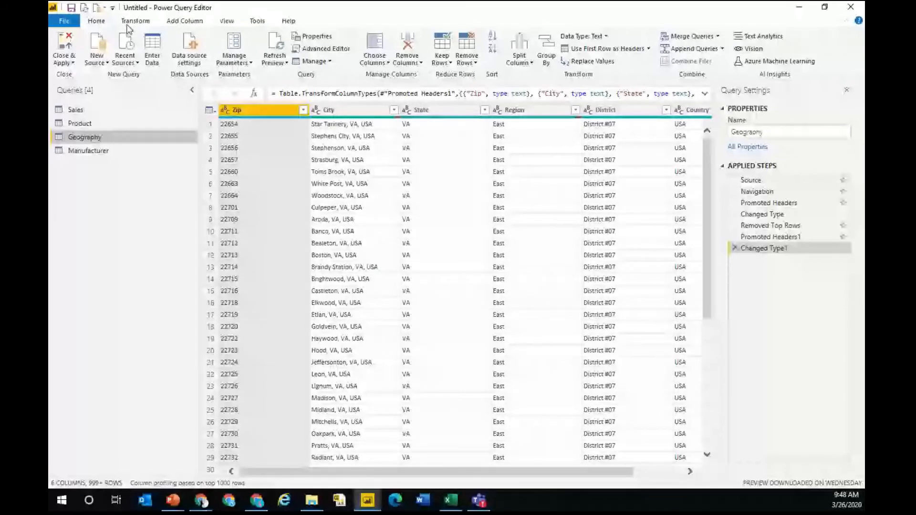
Add a new Folder data source and set its path to C:\DIAD Virtual\DIAD_Student\Data\InternationalSales.
click(101, 62)
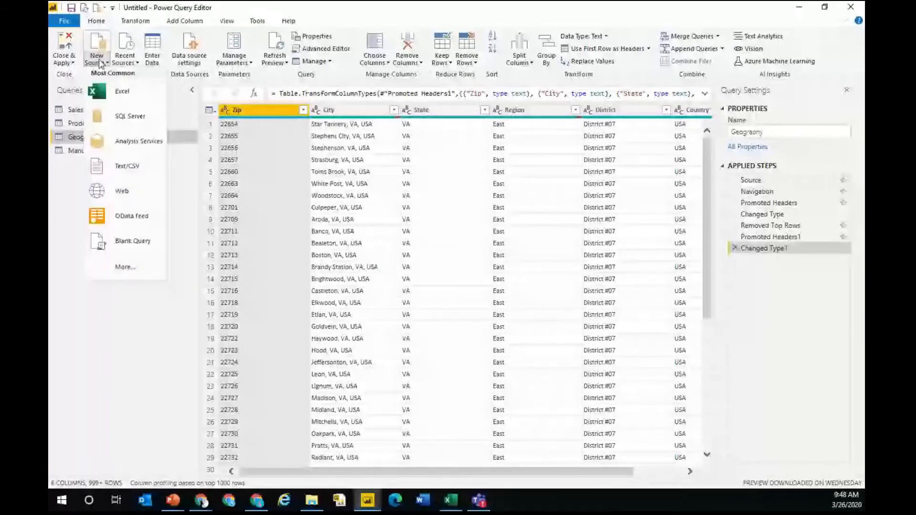
click(136, 242)
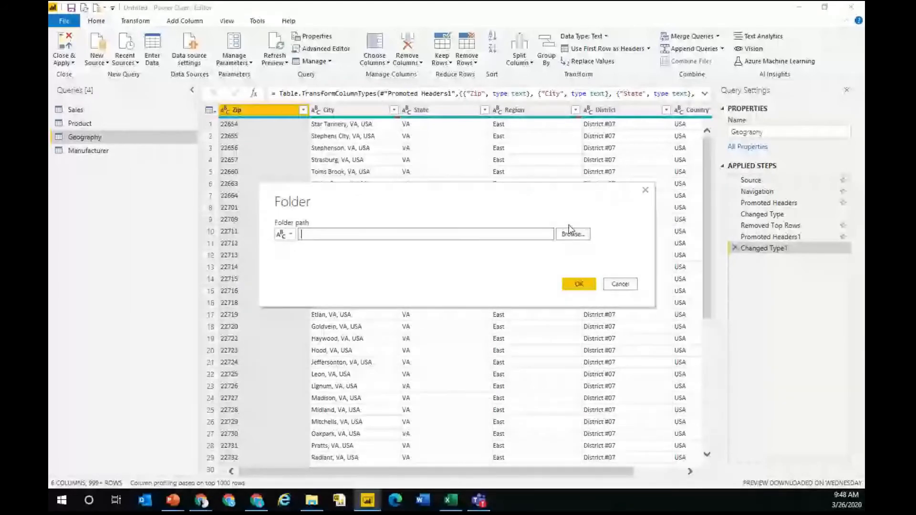
click(570, 232)
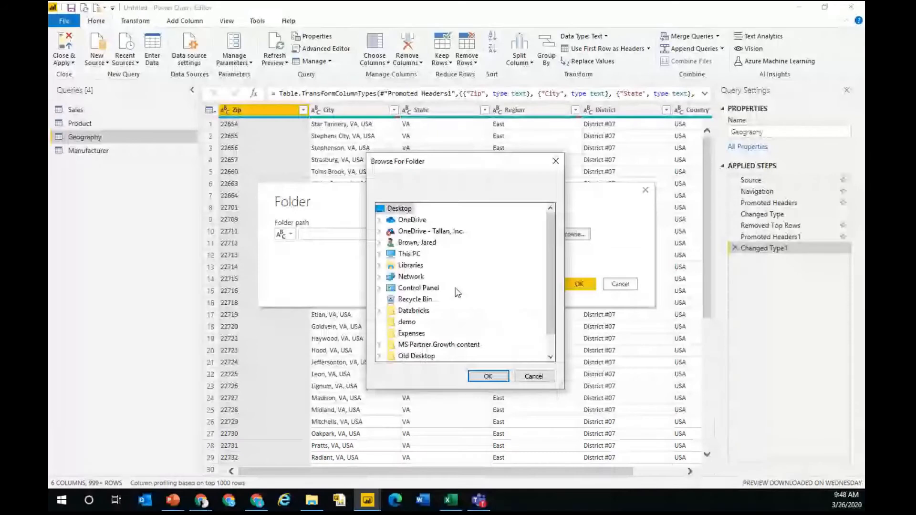
double_click(409, 254)
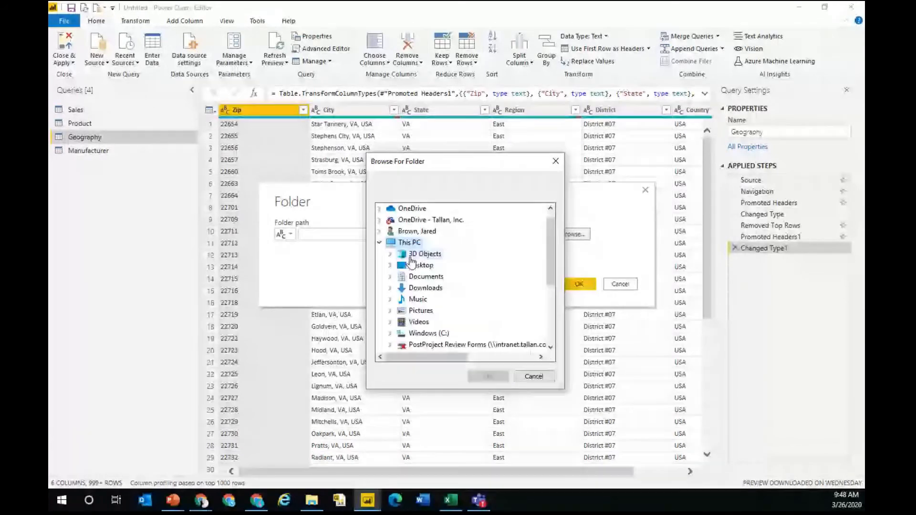
double_click(428, 333)
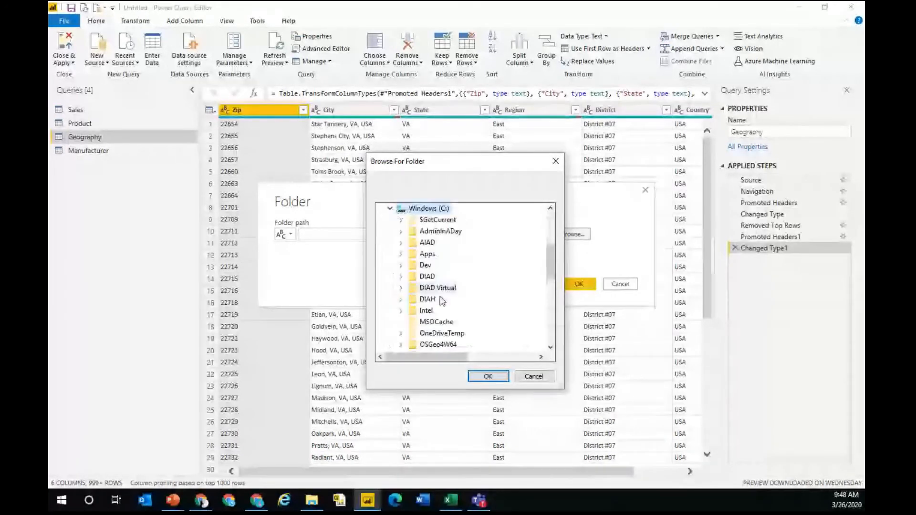
double_click(448, 288)
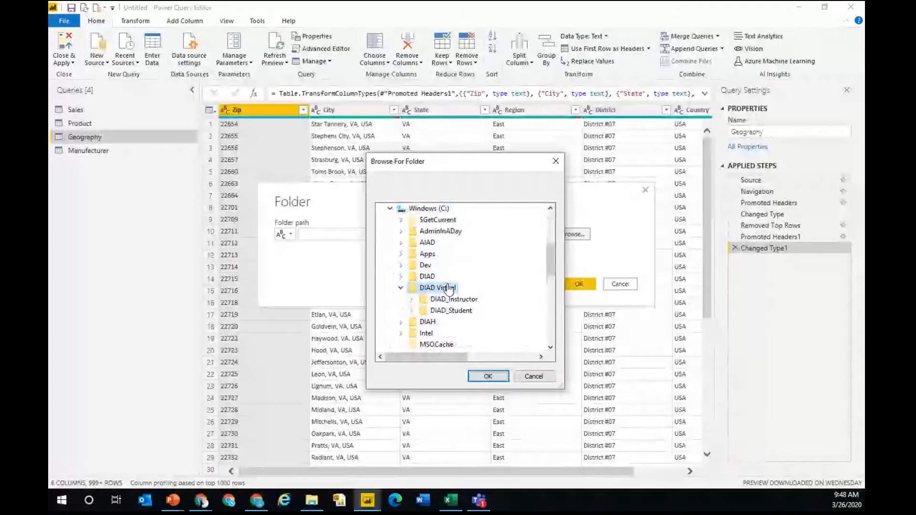
double_click(460, 311)
double_click(448, 321)
click(473, 322)
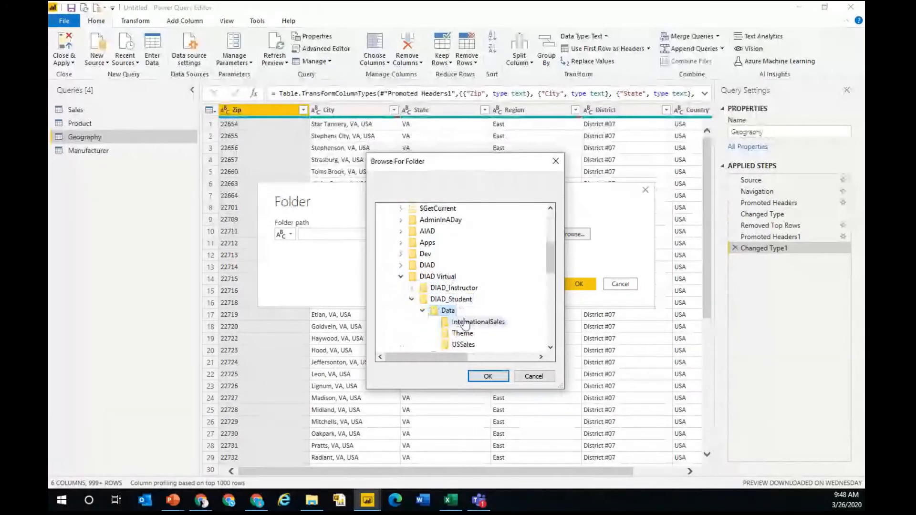
click(488, 376)
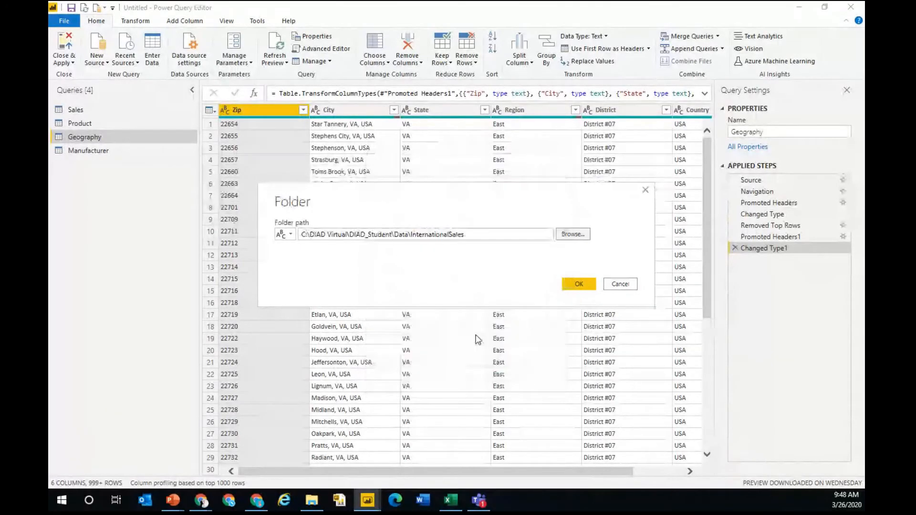
Combine and transform the InternationalSales folder's CSV files, using the first file as the sample and Comma as the delimiter.
click(581, 285)
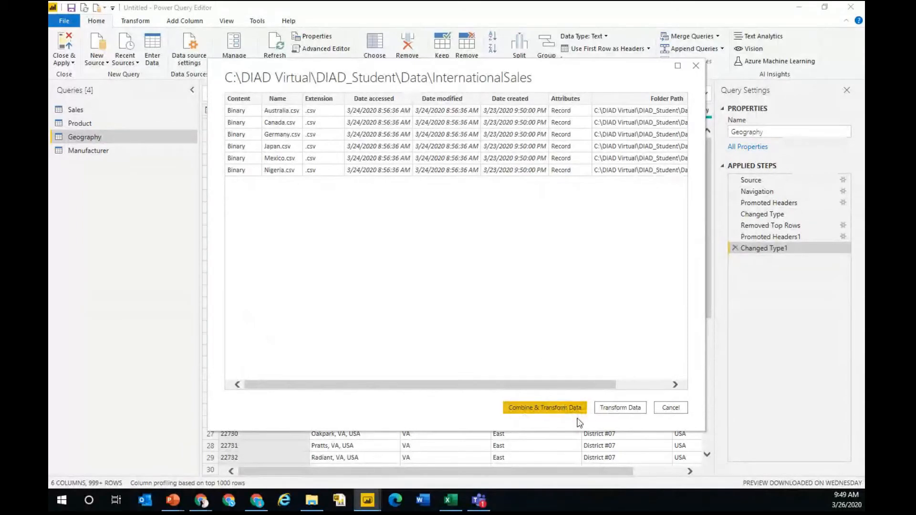
click(533, 411)
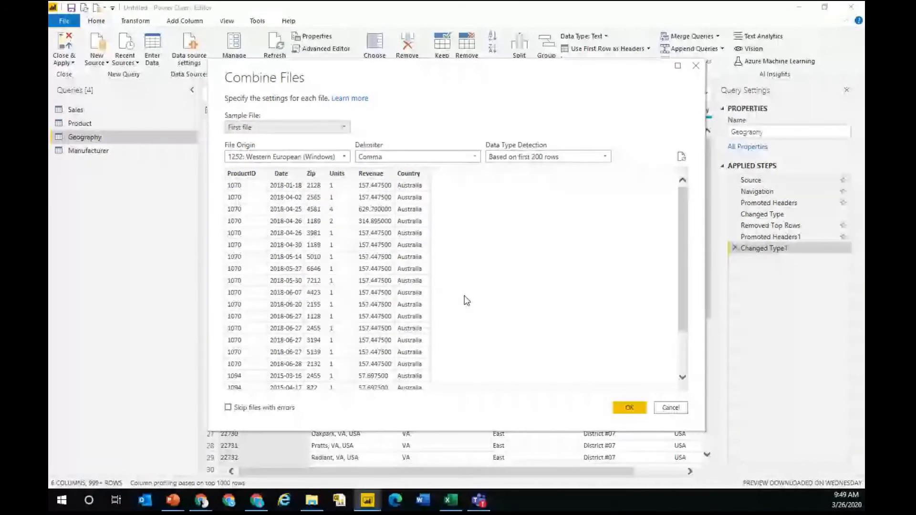
click(630, 408)
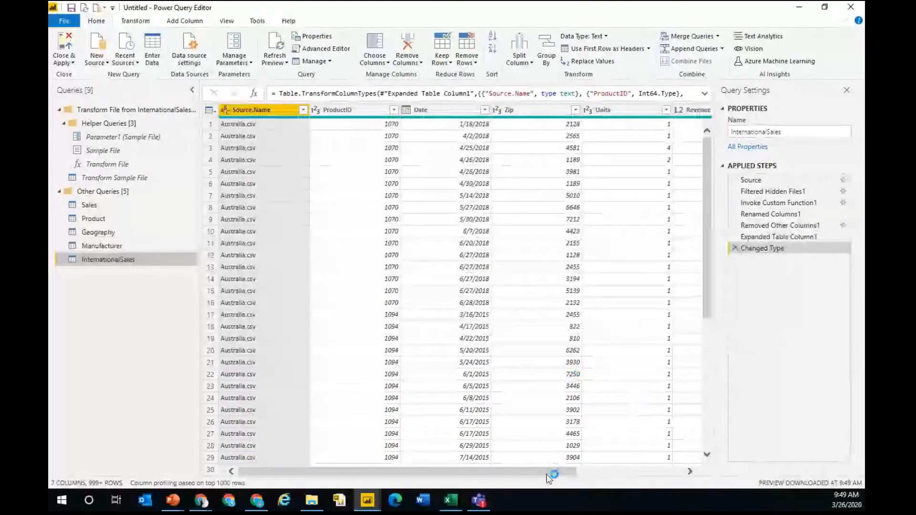
Examine the complete list of distinct Country values in the InternationalSales query without applying a filter.
drag(547, 479, 665, 485)
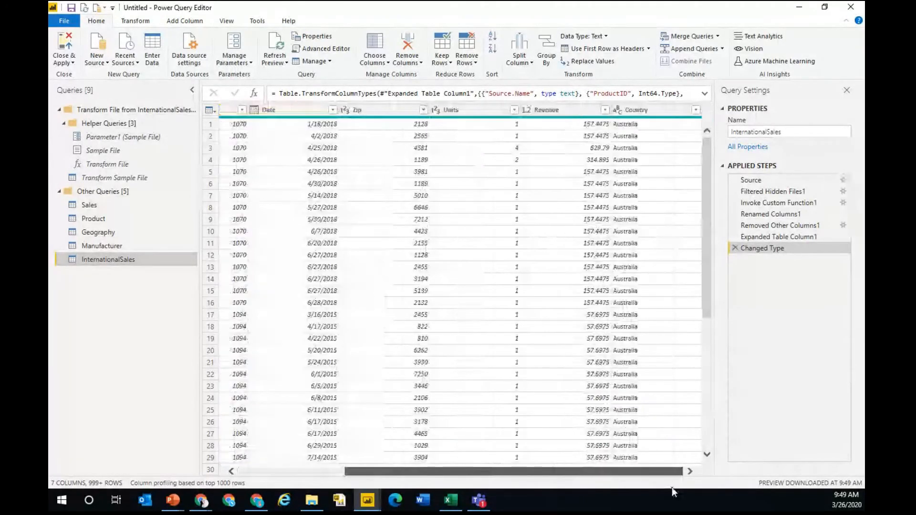
click(696, 111)
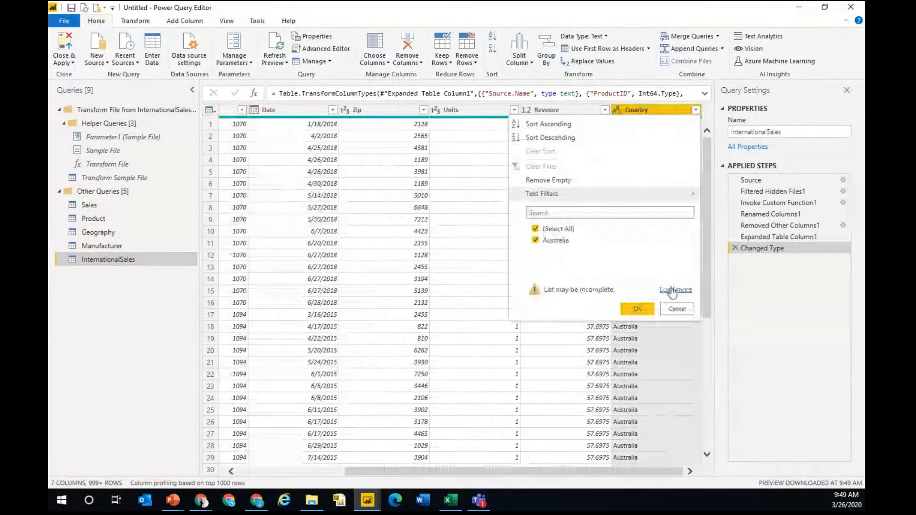
click(675, 293)
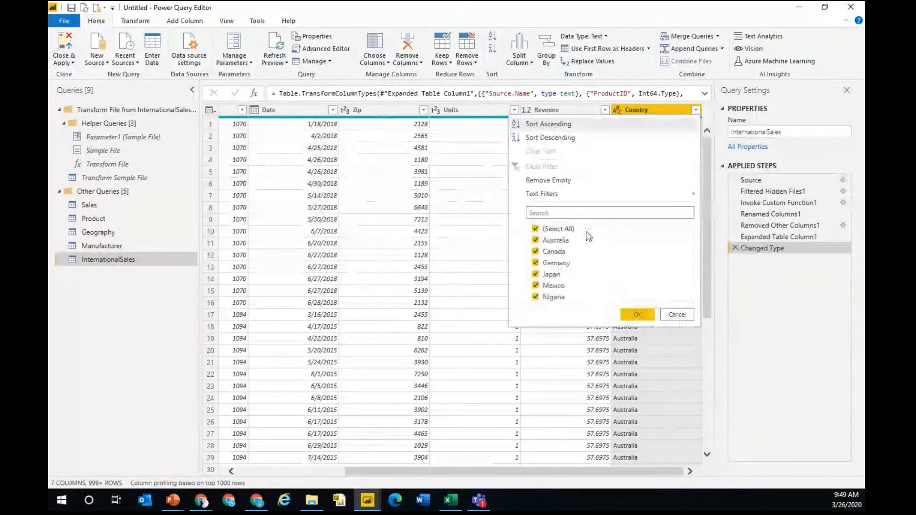
click(681, 317)
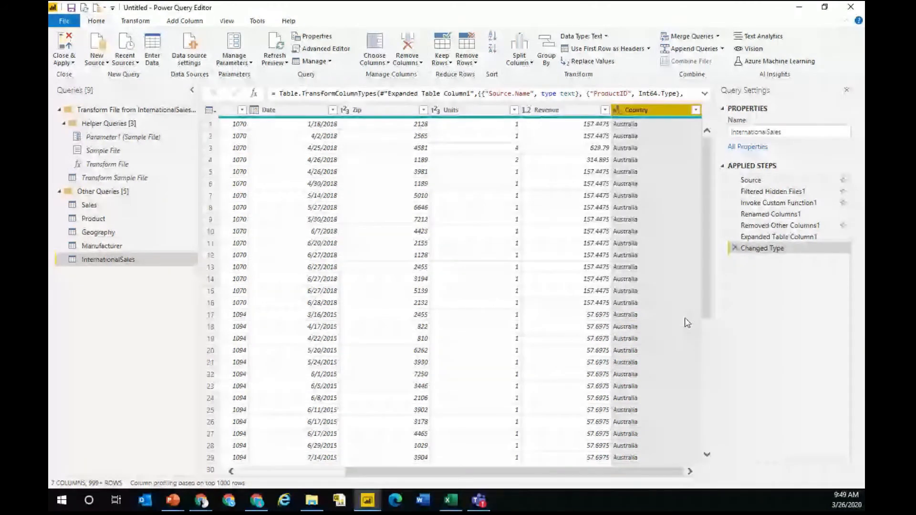
click(696, 109)
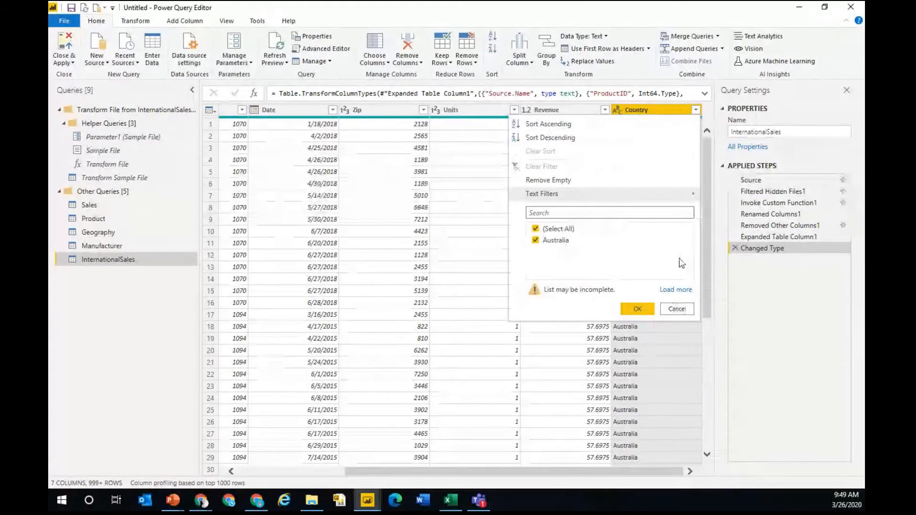
click(677, 311)
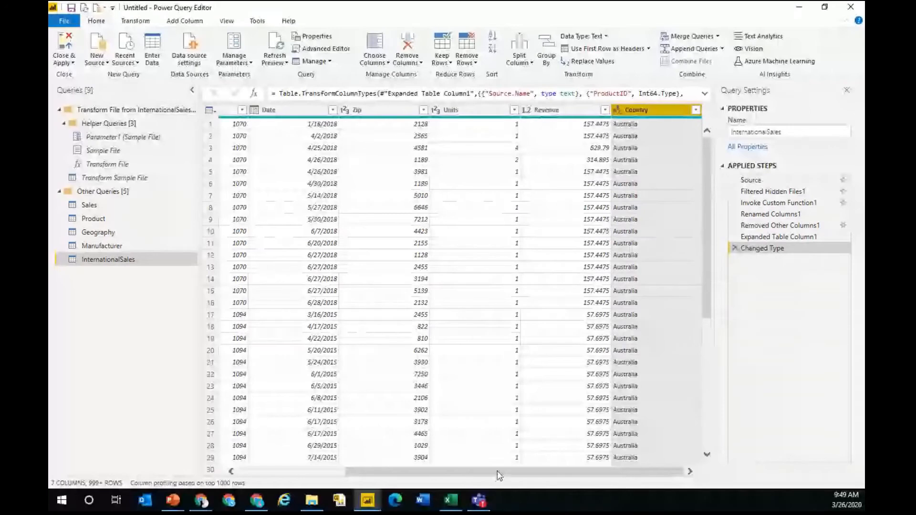
Change the InternationalSales query's Zip column to the Text data type, replacing the current type conversion.
drag(498, 472, 393, 472)
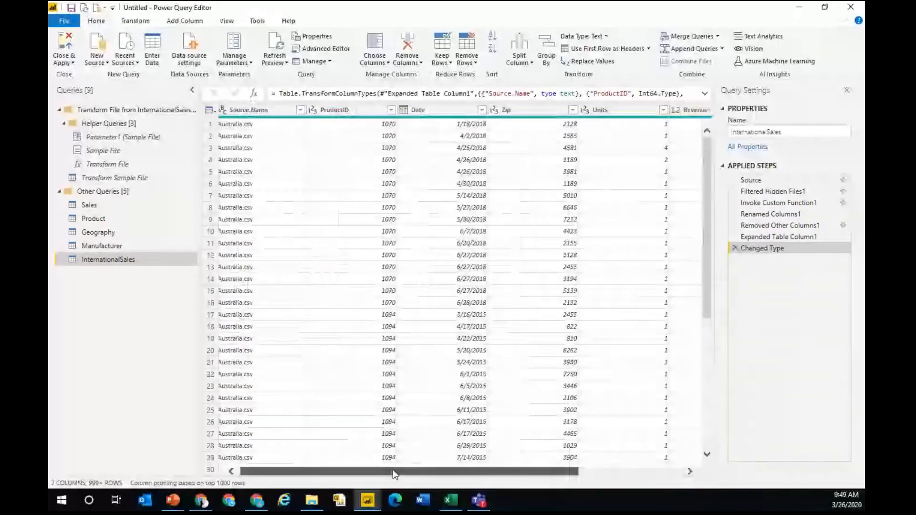
click(497, 111)
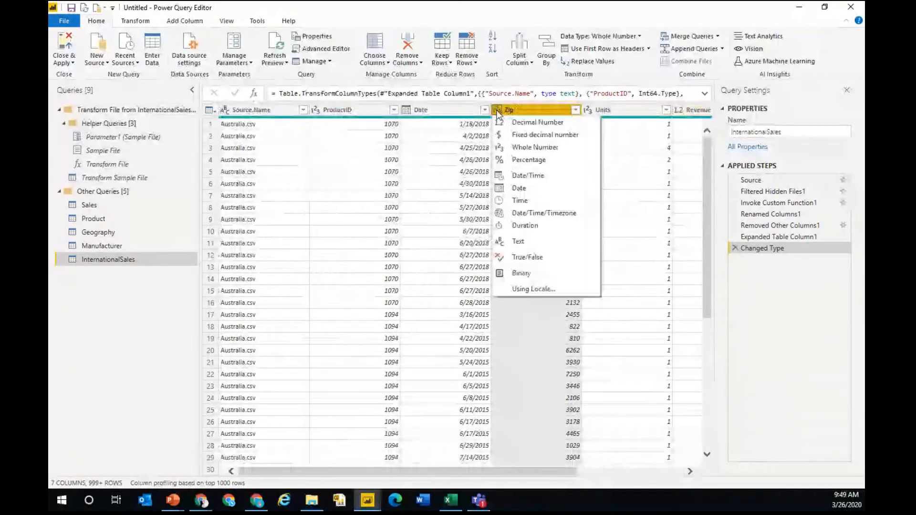
click(520, 241)
click(460, 281)
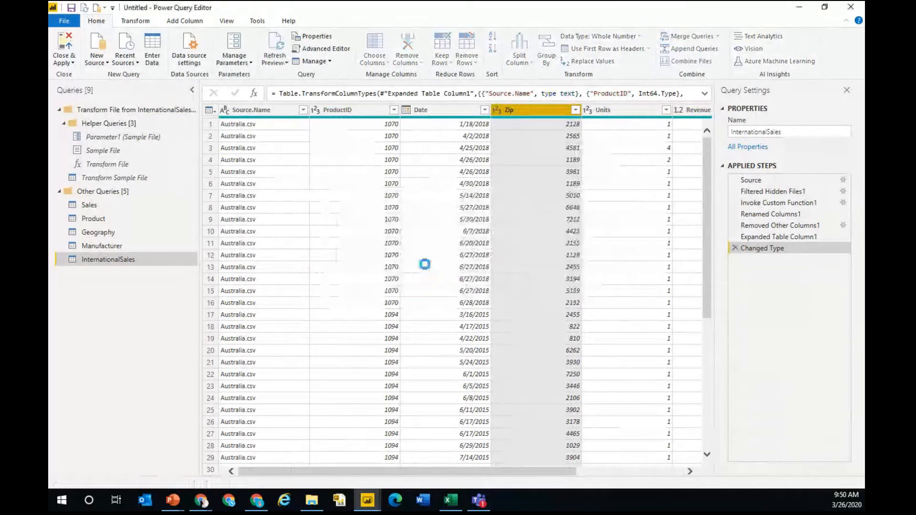
Remove the Source.Name column from the InternationalSales query.
right_click(265, 116)
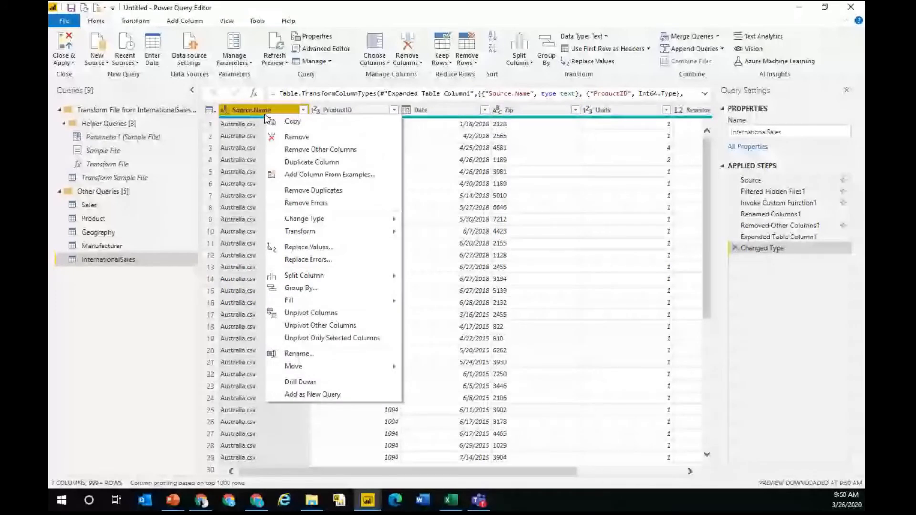
click(297, 137)
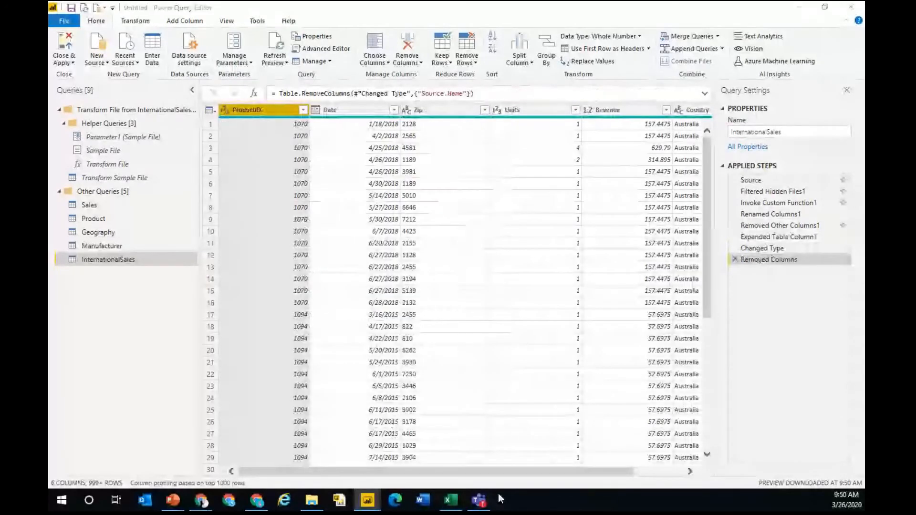
drag(499, 473, 390, 463)
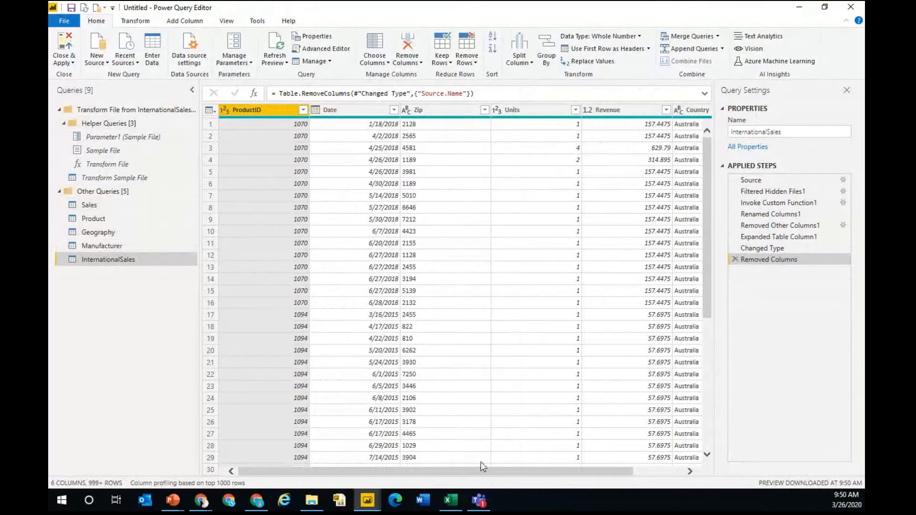
Compare the Sales and InternationalSales queries, and append InternationalSales to the existing Sales query as a two-table append.
click(95, 206)
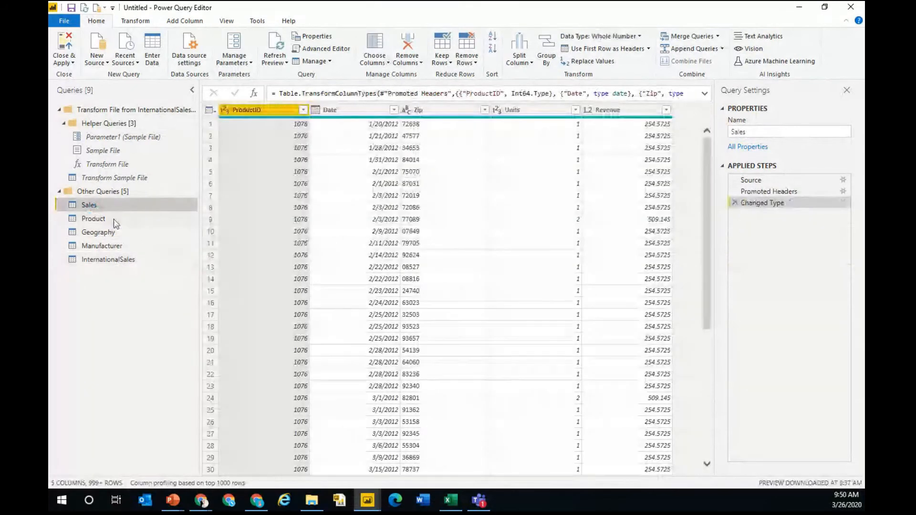
click(122, 262)
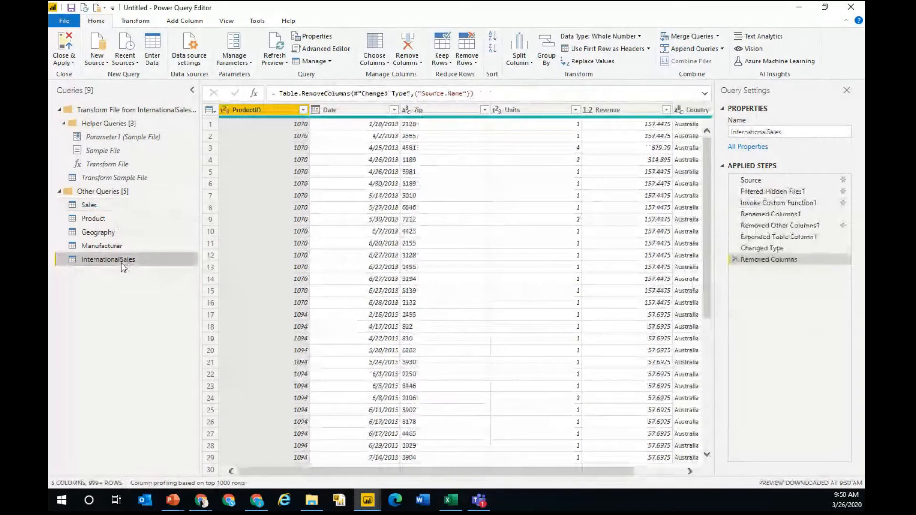
click(110, 207)
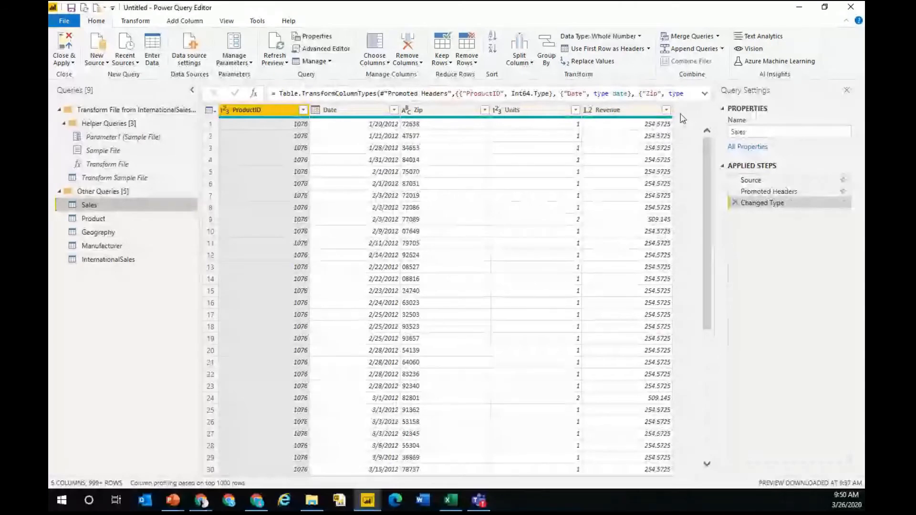
click(723, 49)
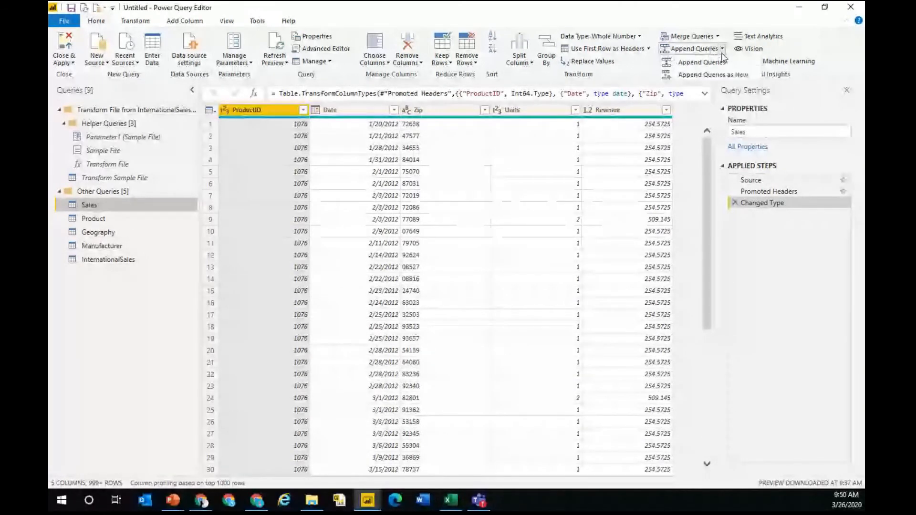
click(713, 62)
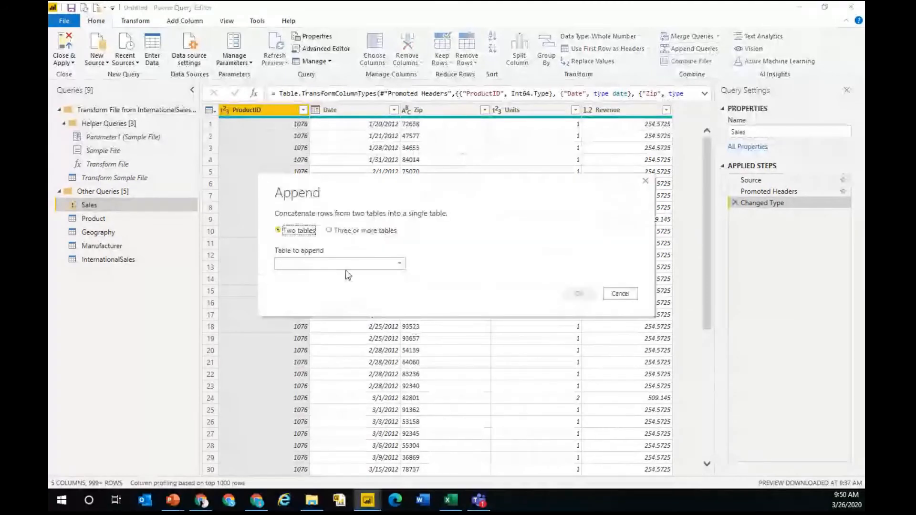
click(348, 265)
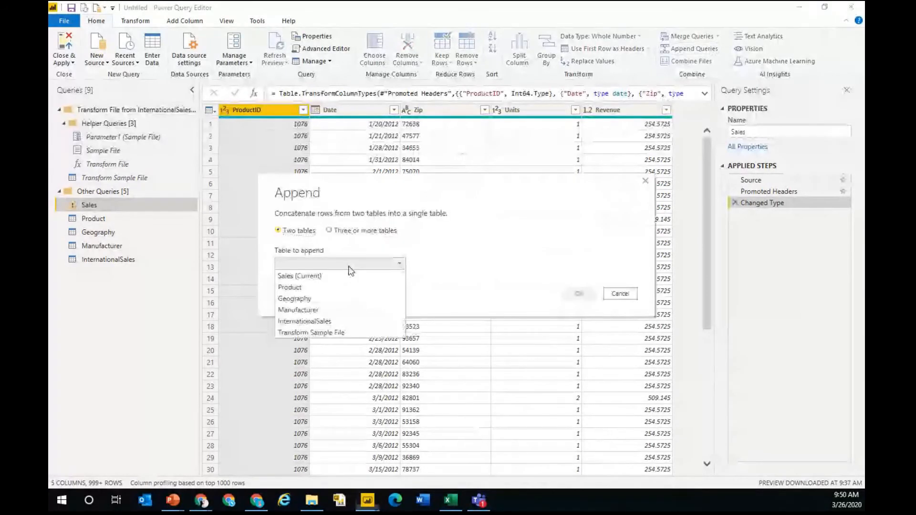
click(335, 323)
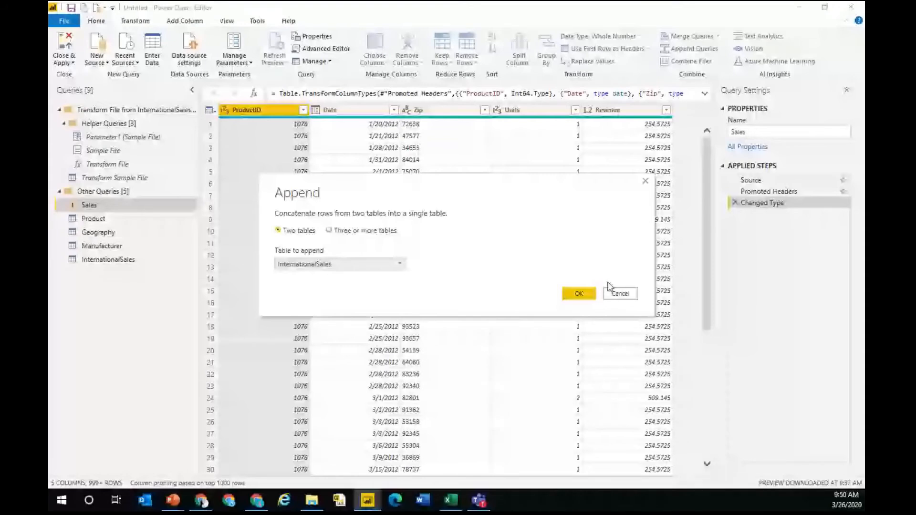
click(581, 292)
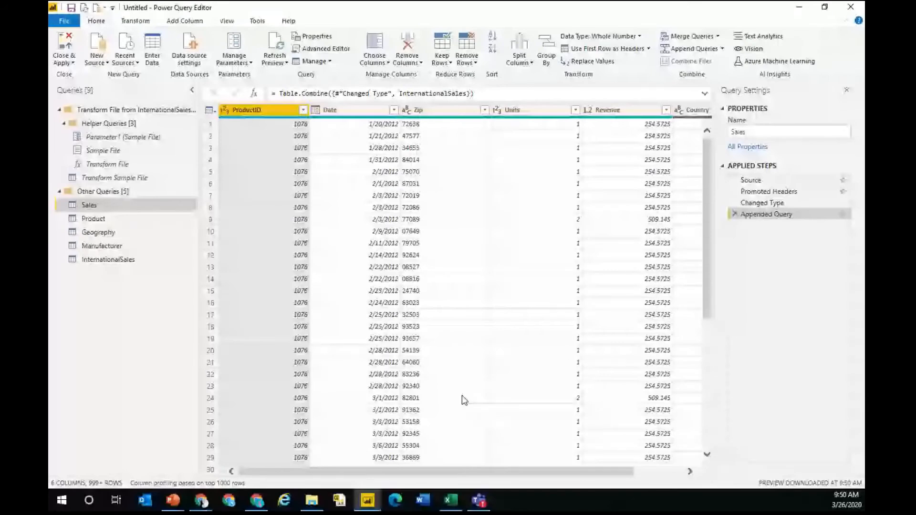
Examine the complete list of distinct Country values in the appended Sales query without applying a filter.
scroll(668, 159, right, 3)
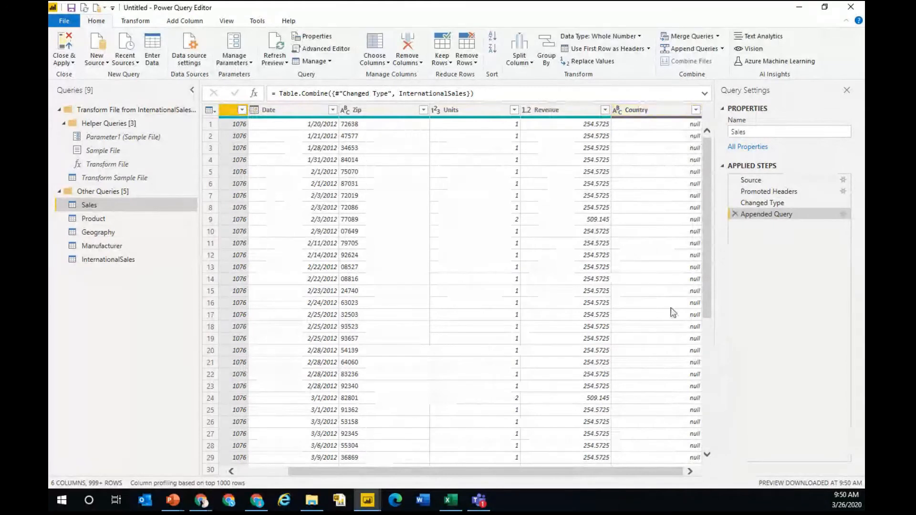
click(697, 111)
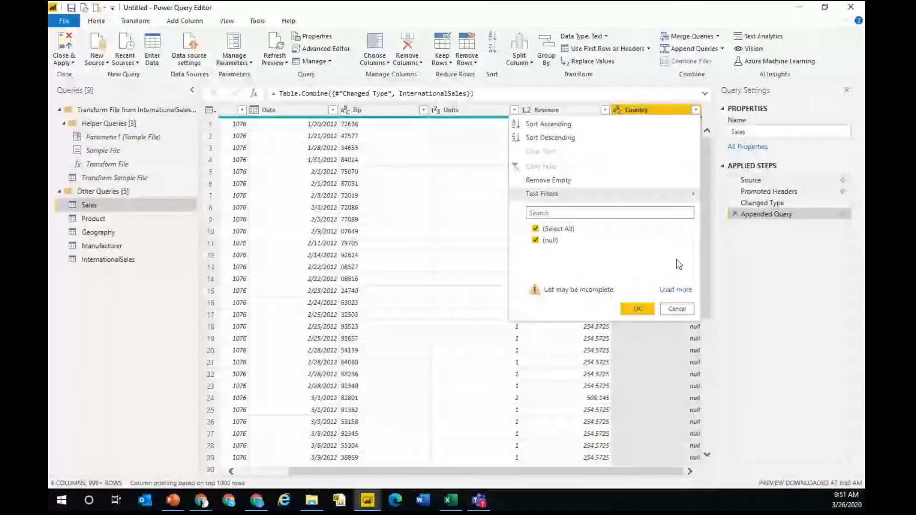
click(676, 289)
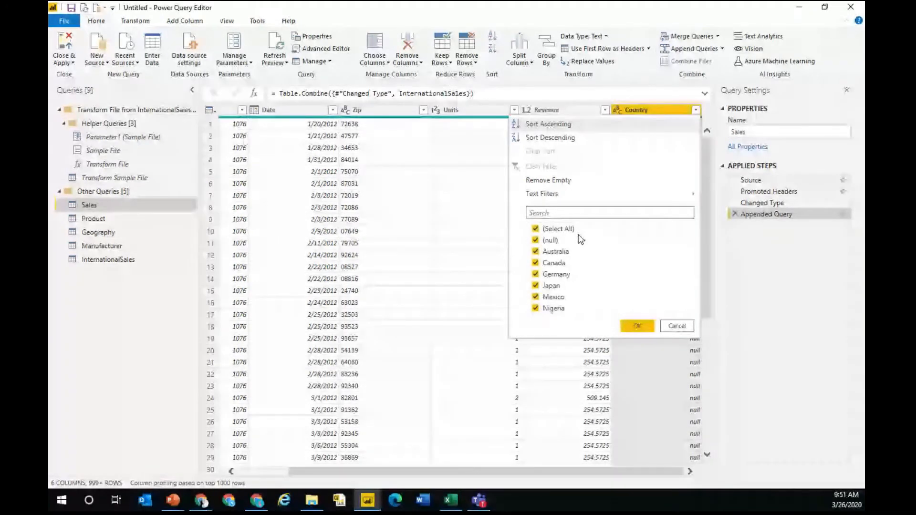
click(674, 326)
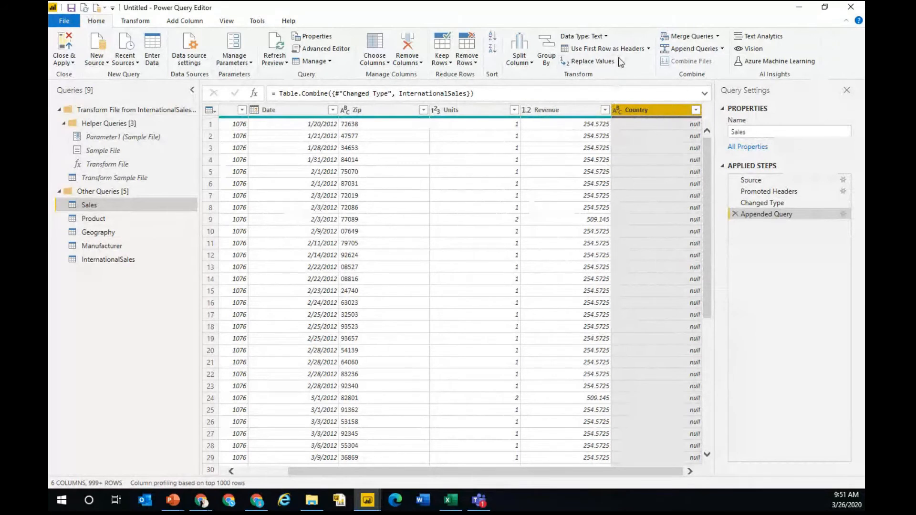
Replace the null values in the Sales query's Country column with USA.
click(606, 61)
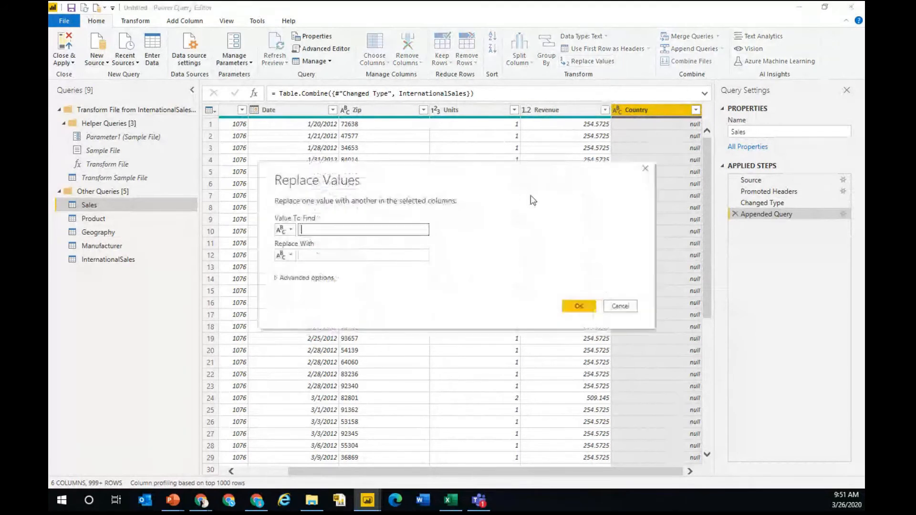
text(null)
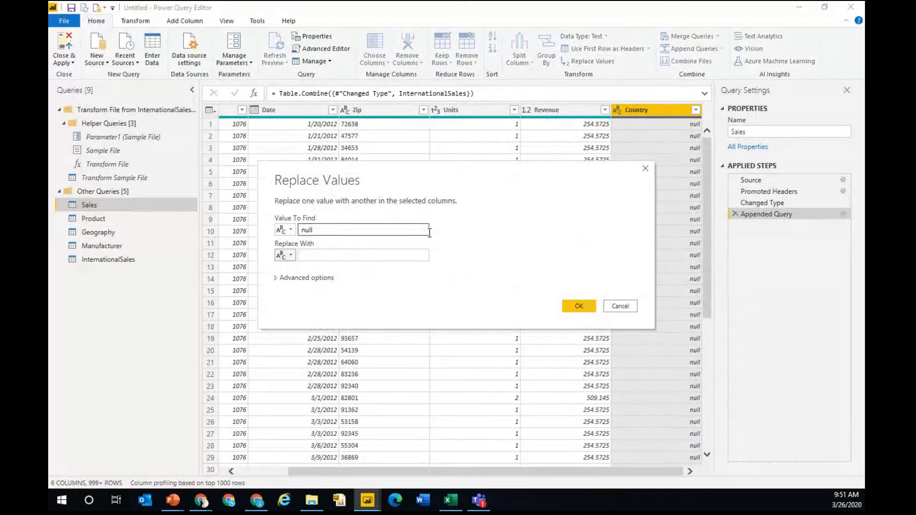
key(Tab)
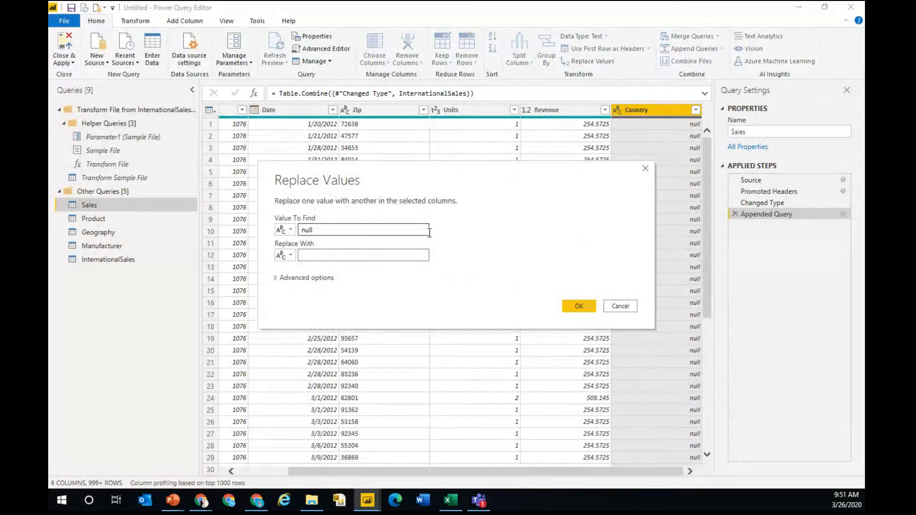
text(USA)
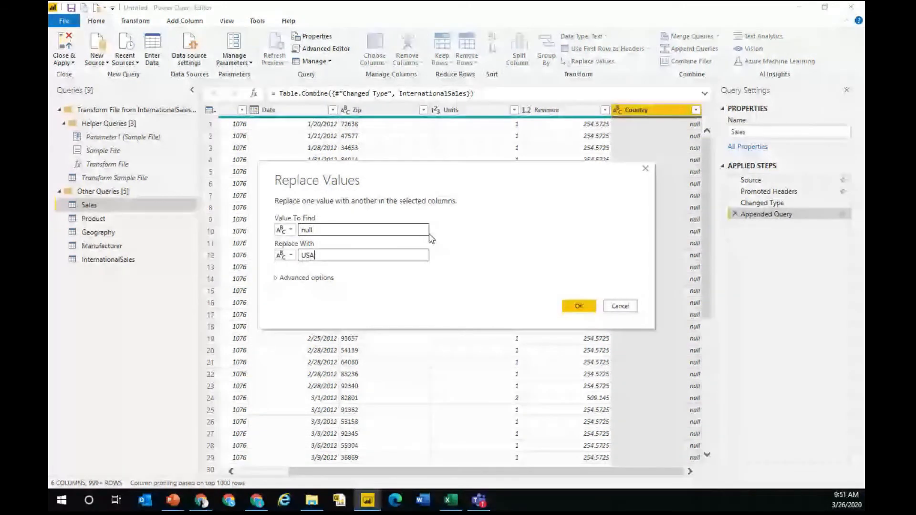
click(582, 305)
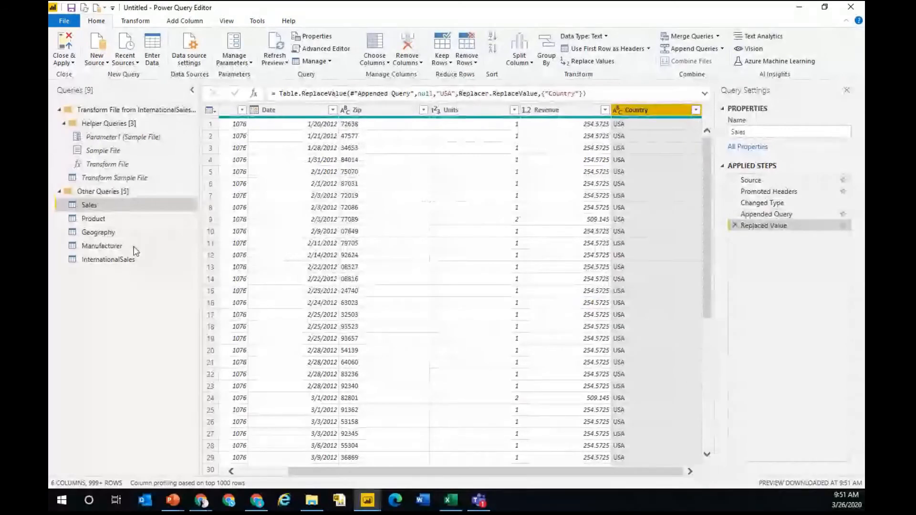
Disable loading of the InternationalSales query into the data model.
click(131, 259)
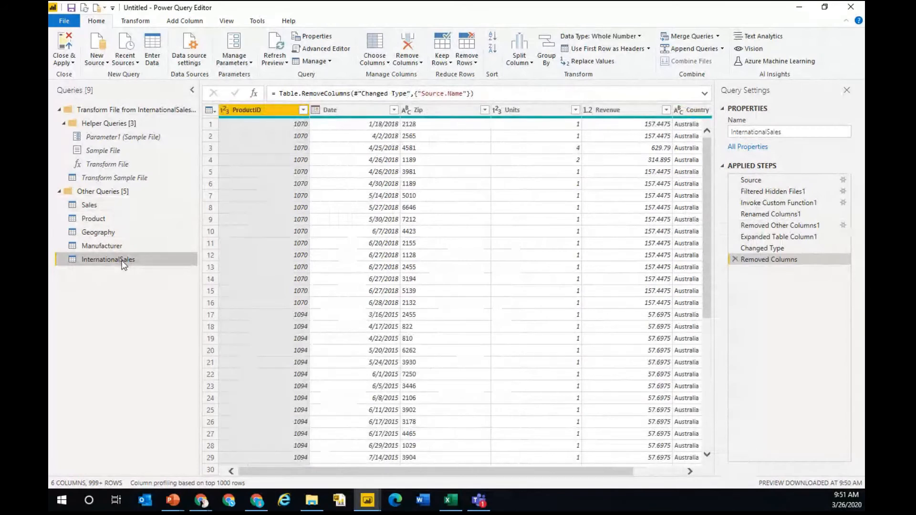
right_click(125, 261)
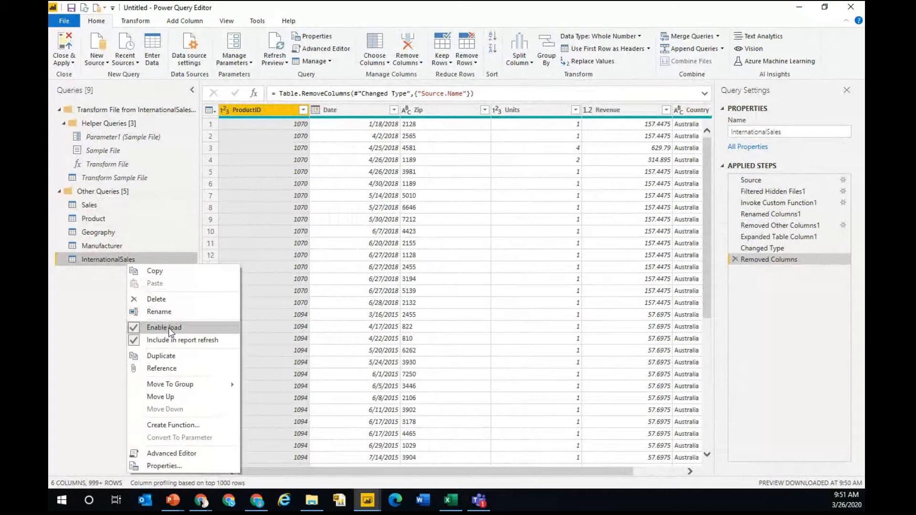
click(169, 329)
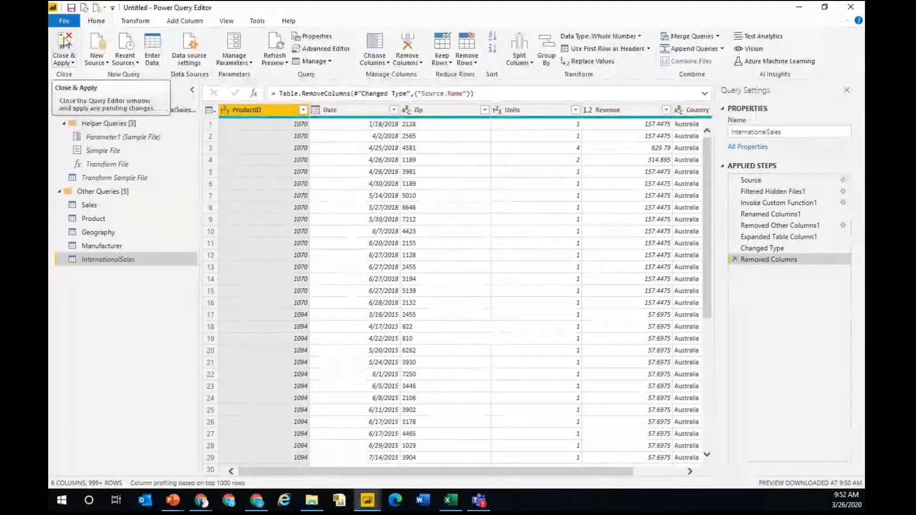
Filter the Sales query to rows whose Date is in the previous 4 years, and close the editor applying all query changes.
click(394, 110)
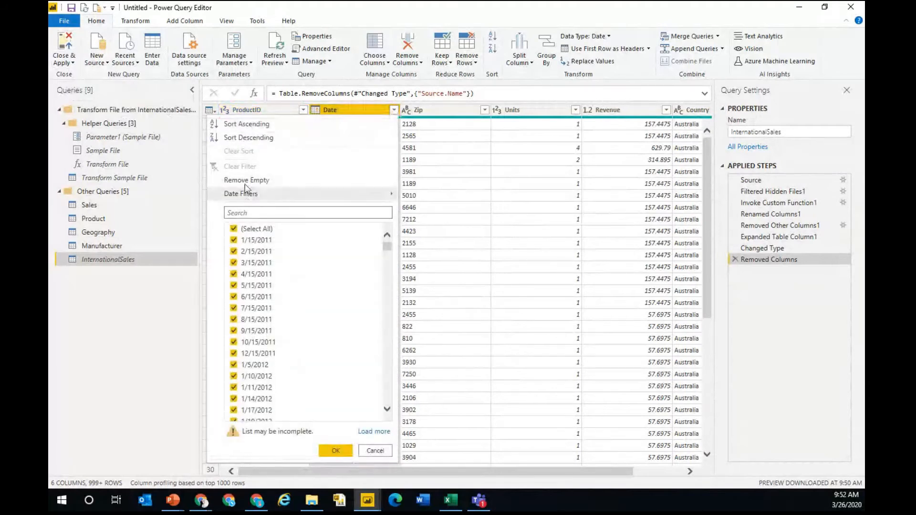
click(96, 206)
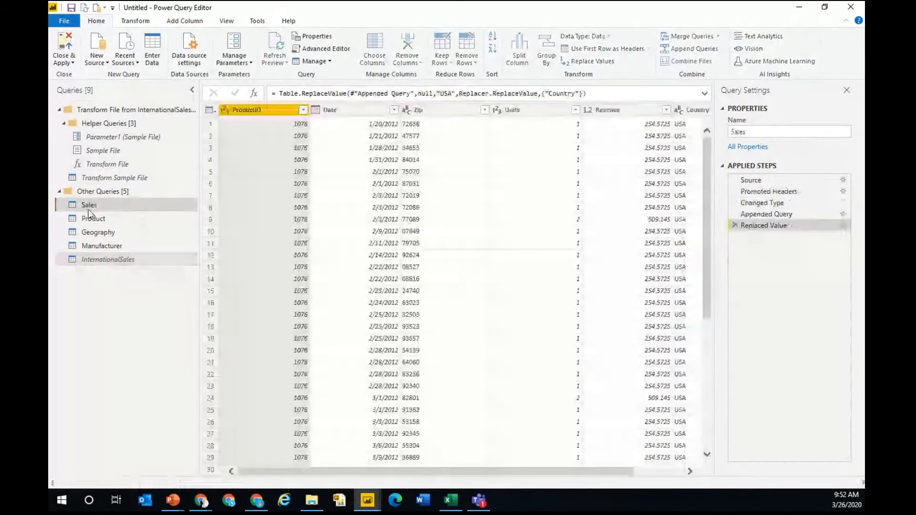
click(394, 110)
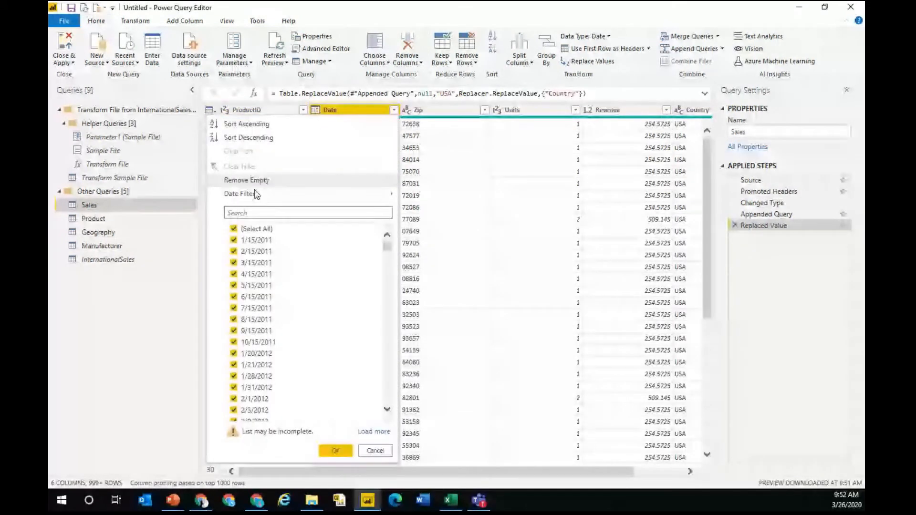
mouse_move(256, 194)
click(443, 271)
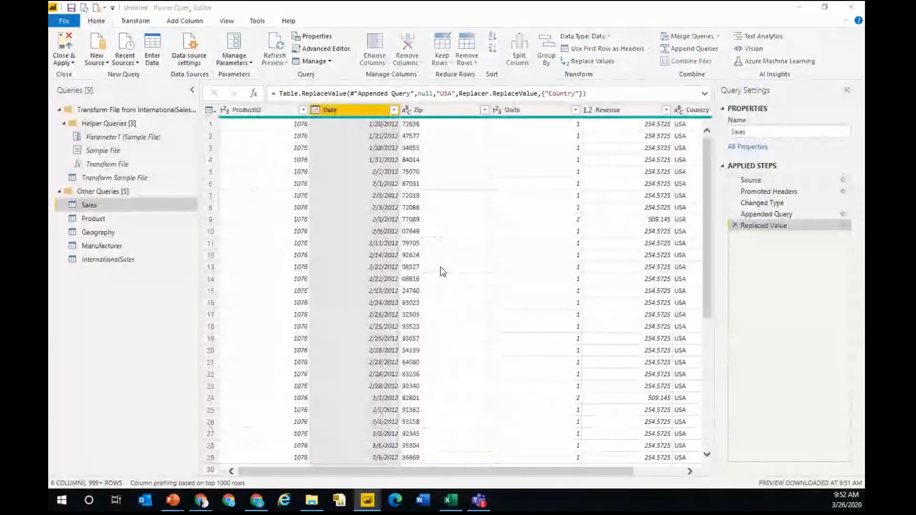
click(418, 248)
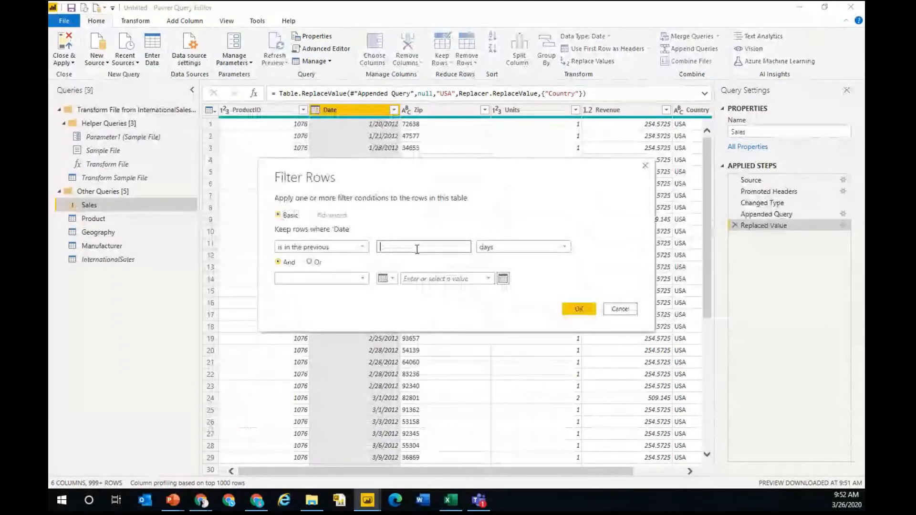
text(4)
click(525, 247)
click(498, 259)
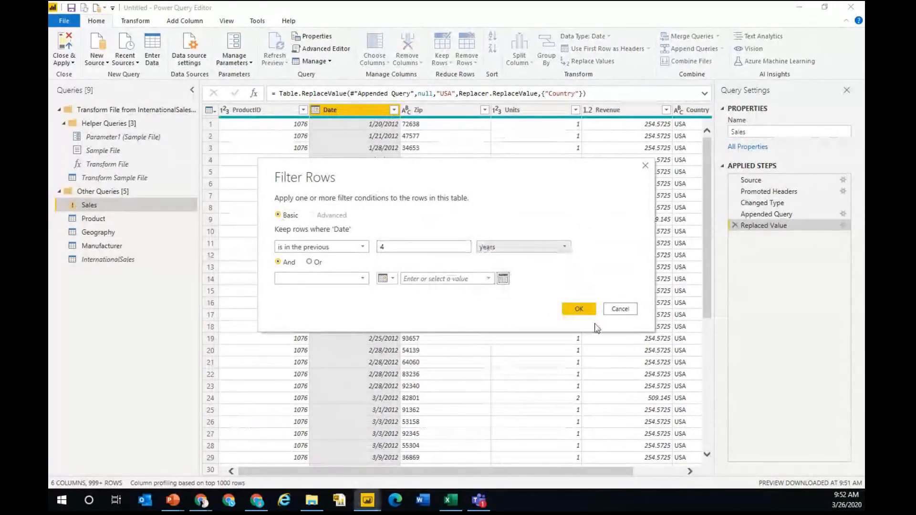
click(577, 310)
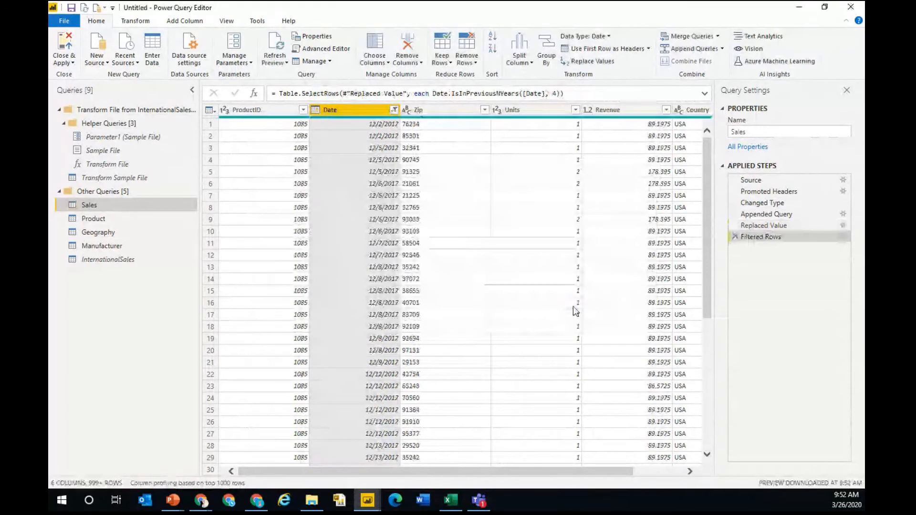
click(65, 48)
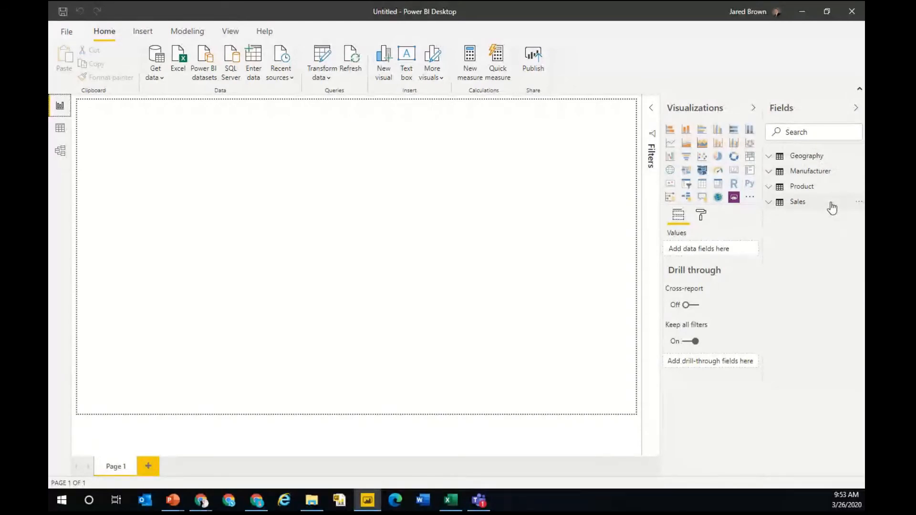
mouse_move(832, 207)
Examine the loaded data of the Geography, Manufacturer and Sales tables, checking the Sales rows from first to last.
click(60, 128)
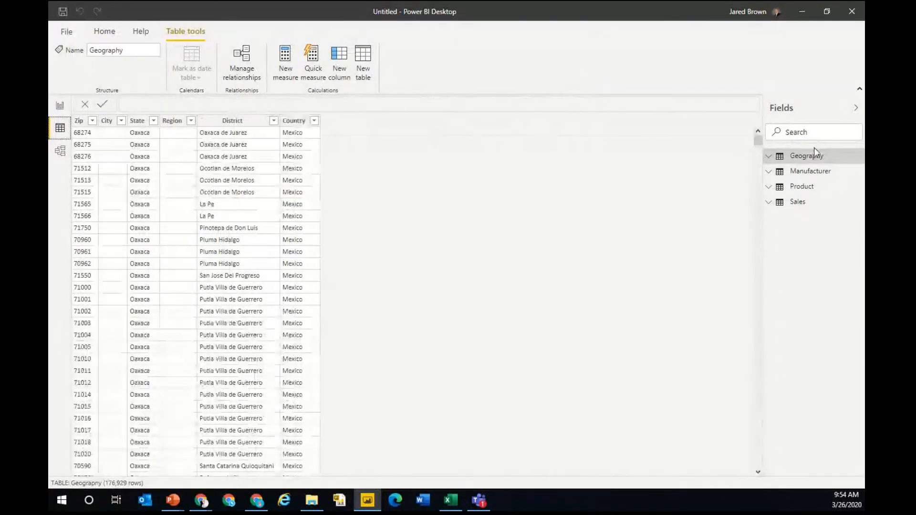
click(816, 173)
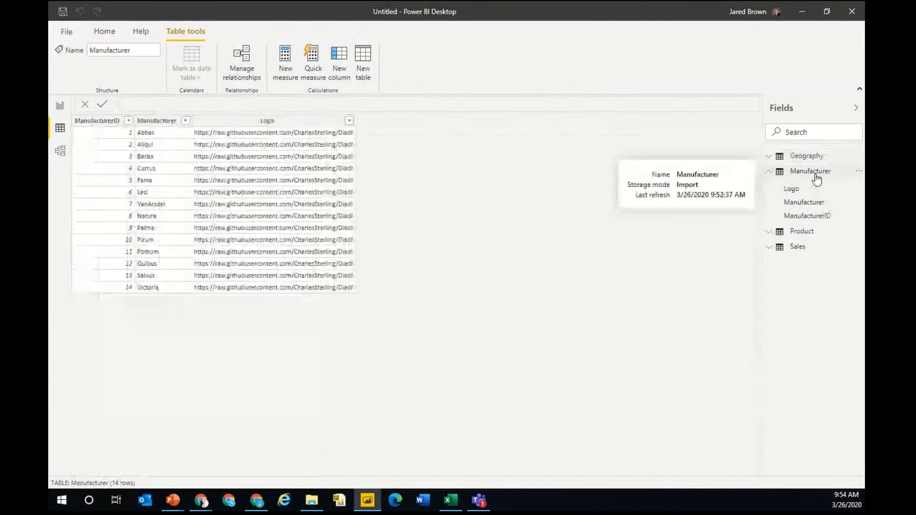
click(798, 253)
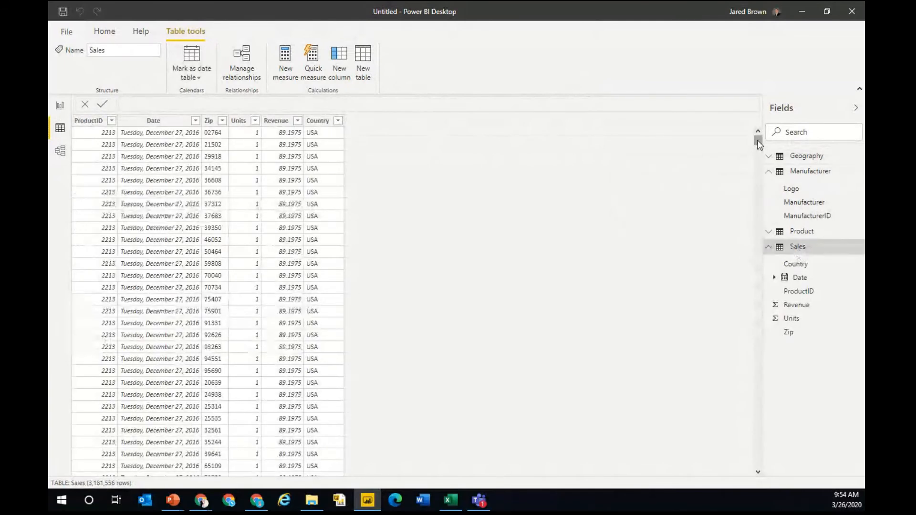
drag(755, 141, 758, 460)
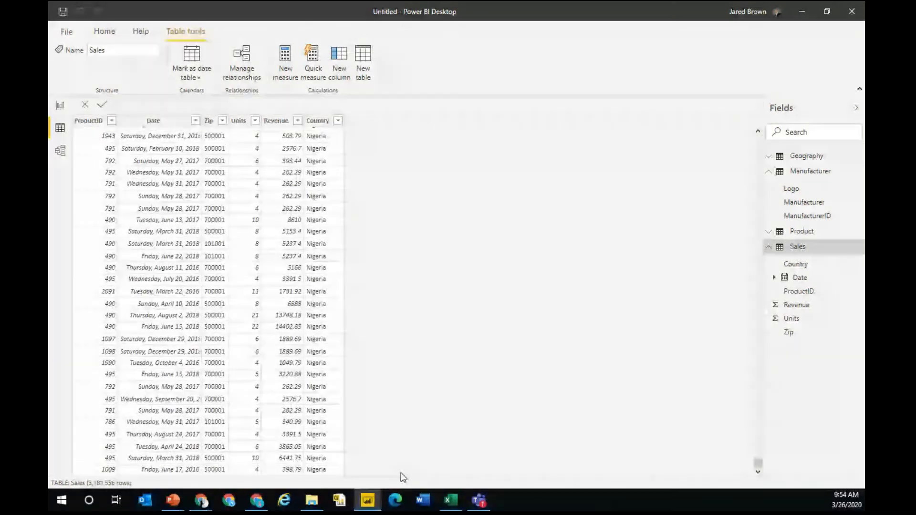
drag(756, 457, 757, 94)
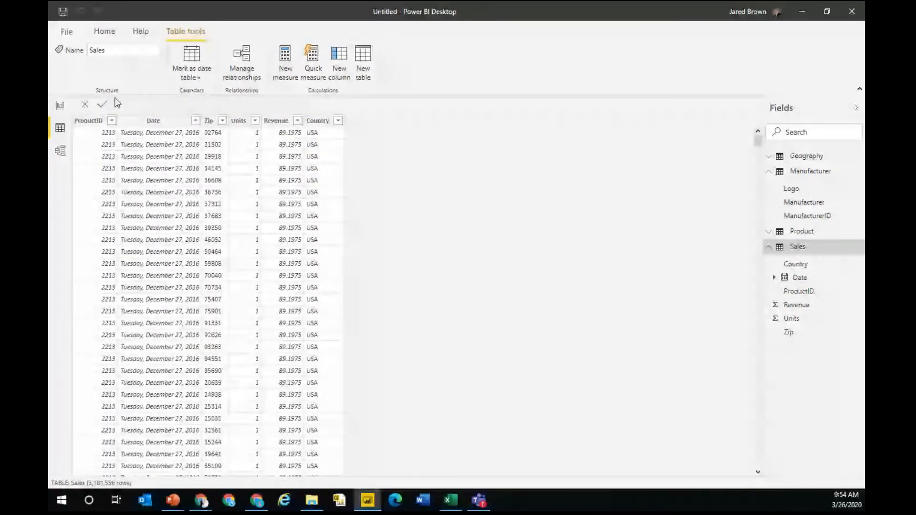
Create a column chart of the Sales table's Revenue on the blank report page, and inspect the value's aggregation options without changing them.
click(60, 105)
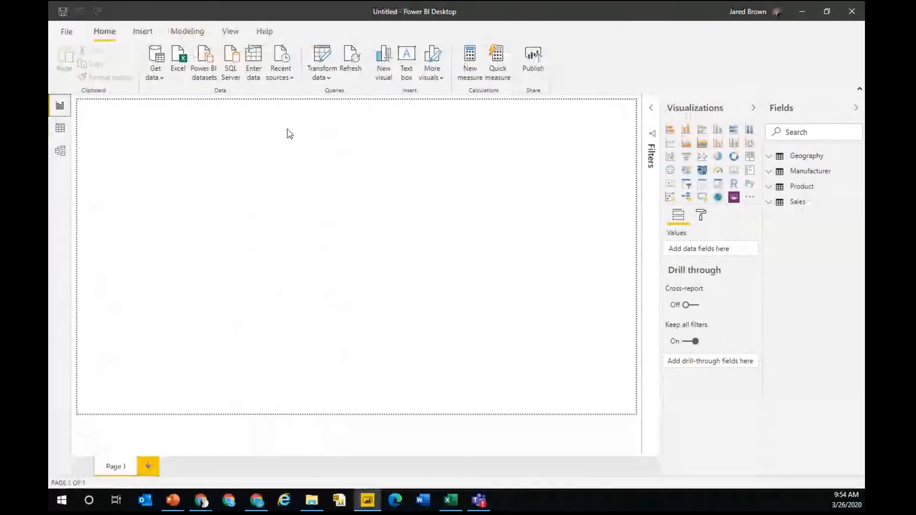
click(769, 202)
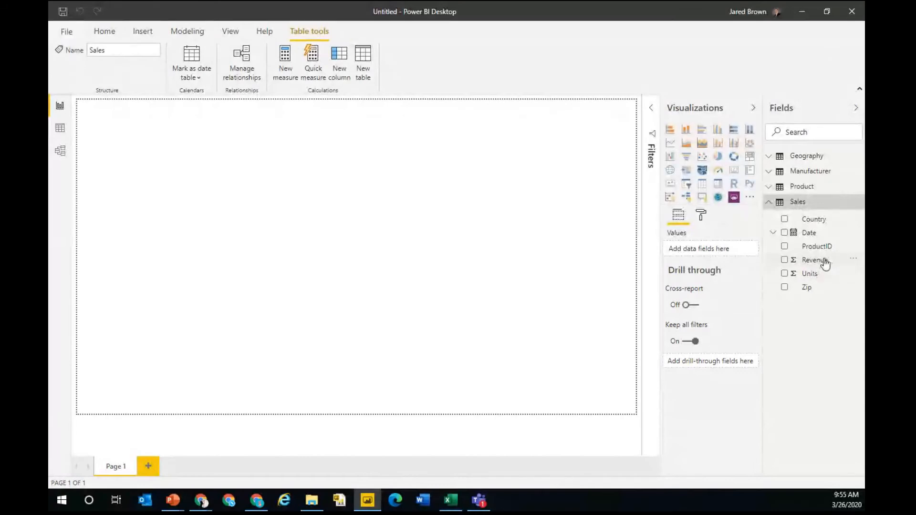
drag(824, 264, 409, 221)
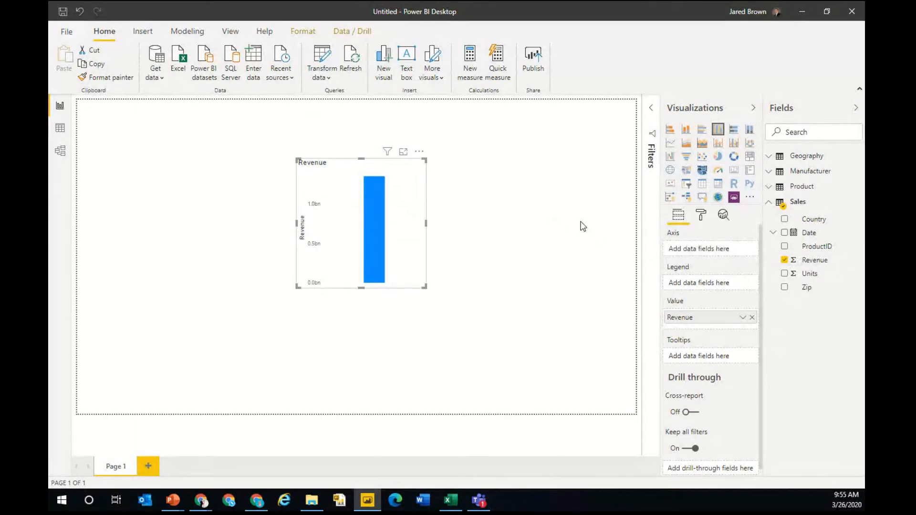
mouse_move(373, 210)
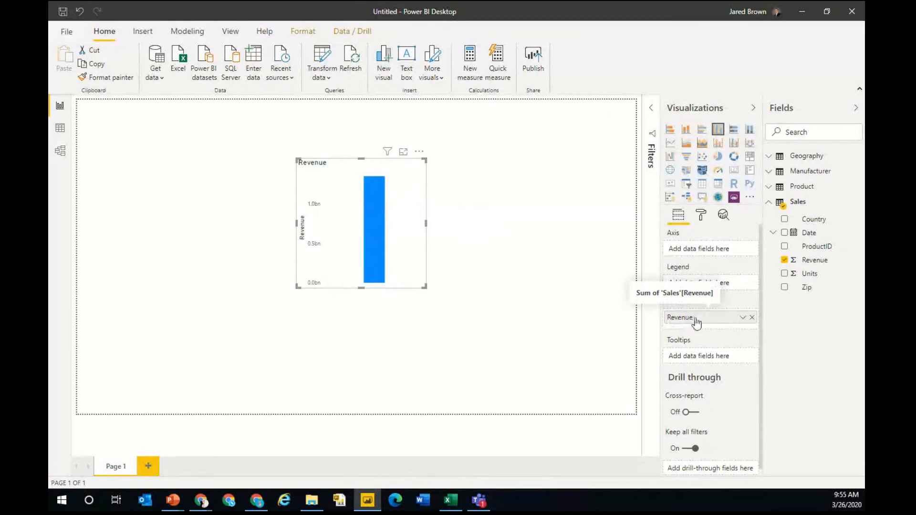
click(744, 318)
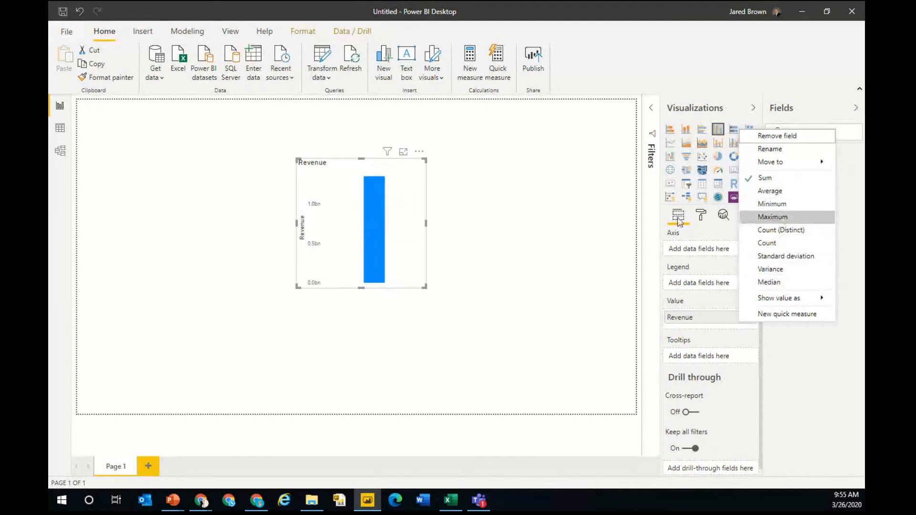
click(531, 193)
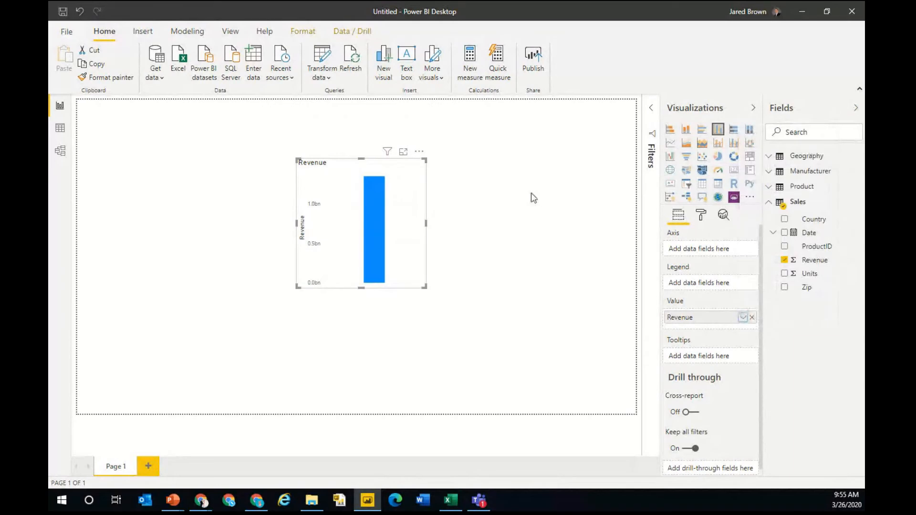
click(406, 212)
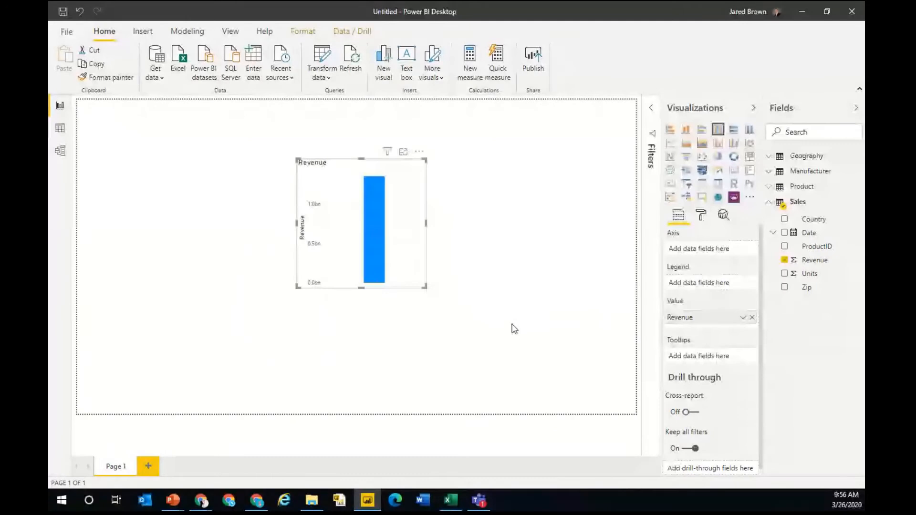
Enlarge the Revenue column chart on the report canvas by extending its lower corner outward.
click(429, 294)
click(410, 273)
drag(425, 285, 520, 335)
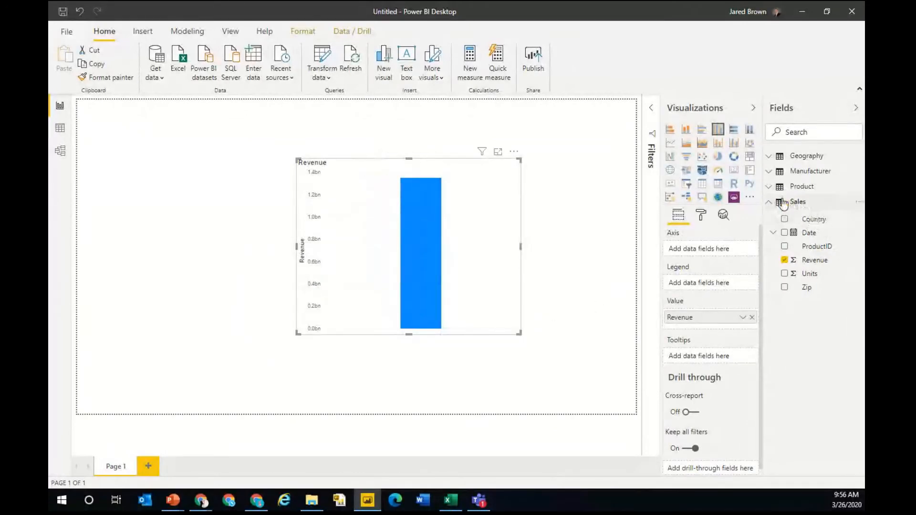
Try breaking the Revenue chart down by Category from the Product table, and remove that field from the axis.
click(768, 202)
click(769, 187)
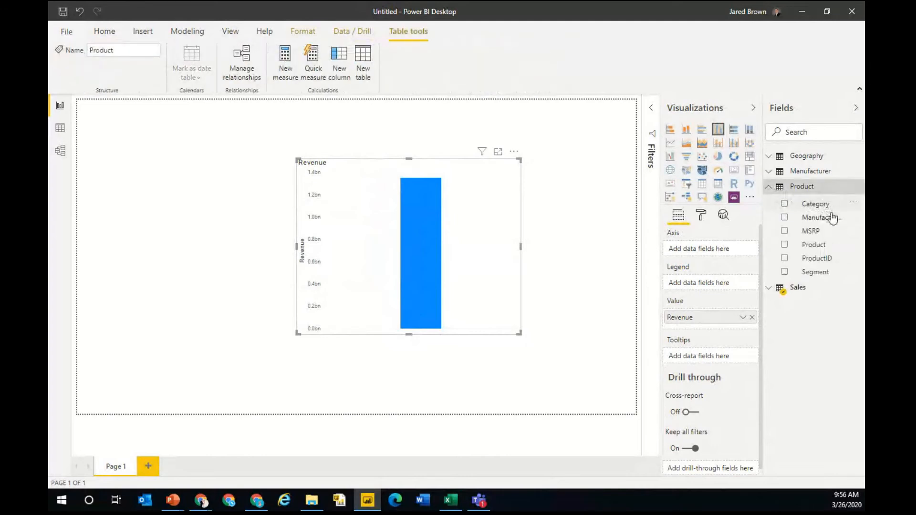
drag(820, 208, 436, 230)
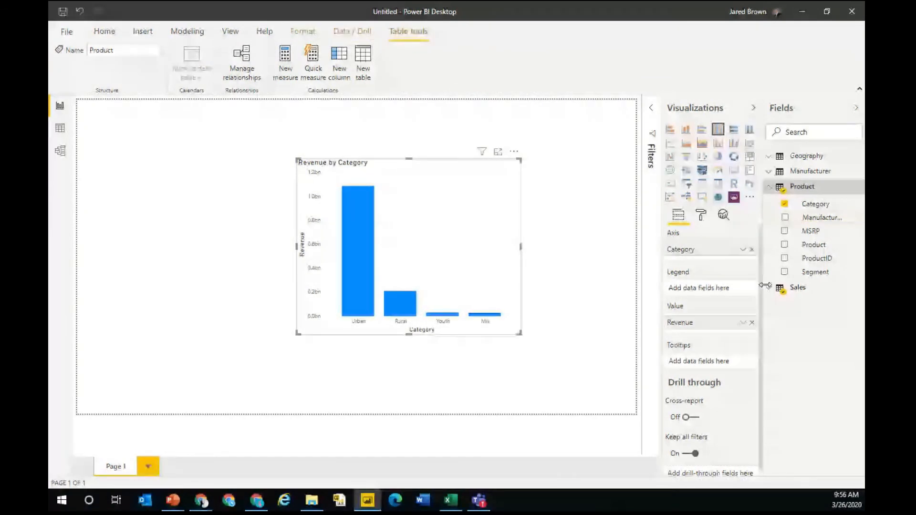
click(751, 249)
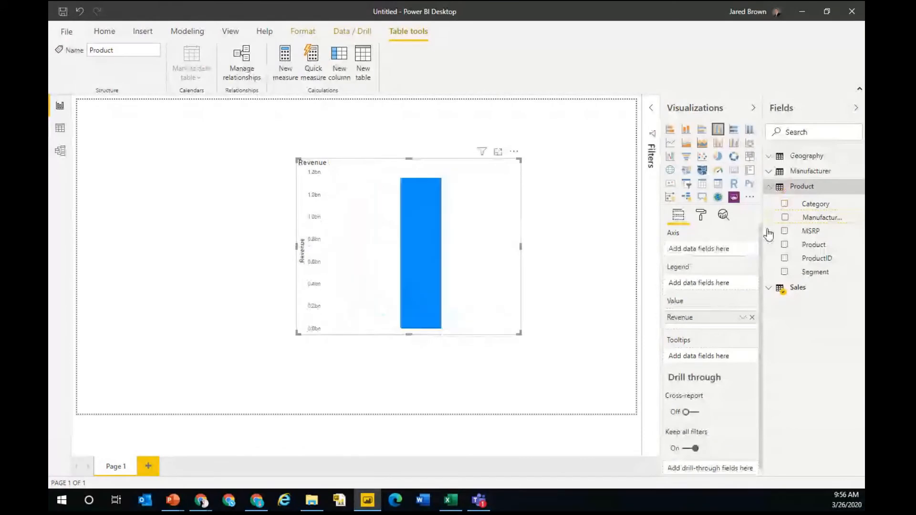
Try Manufacturer from the Manufacturer table as the Revenue chart's axis, and remove it again.
click(769, 188)
click(769, 171)
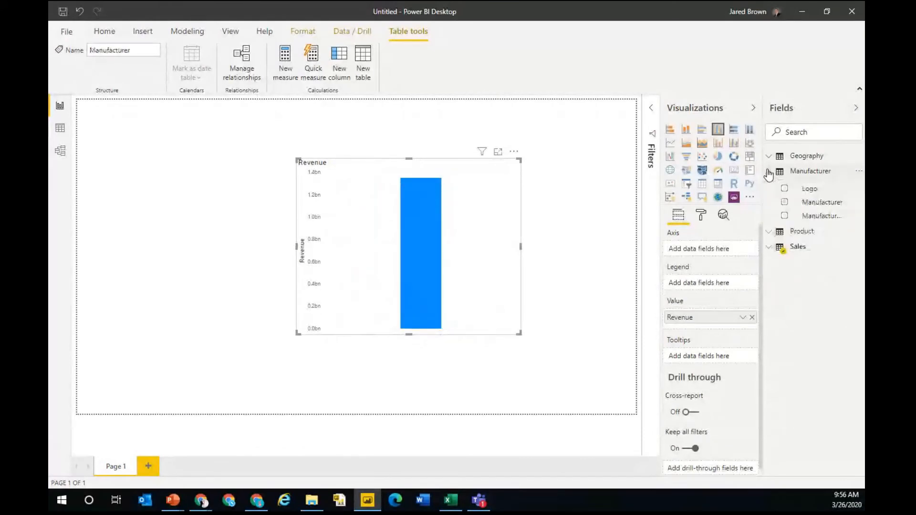
click(784, 202)
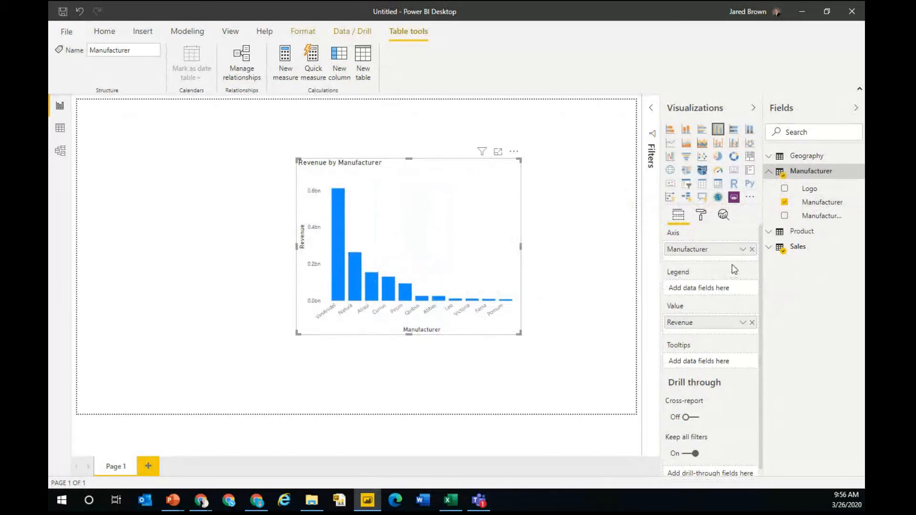
click(752, 249)
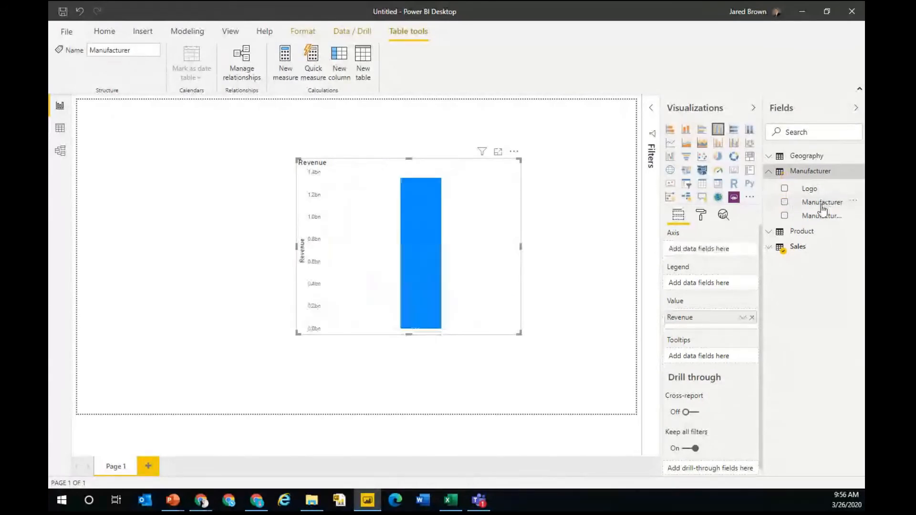
Try Manufacturer as the Revenue chart's legend, remove it again and collapse the Manufacturer table.
drag(822, 208, 719, 289)
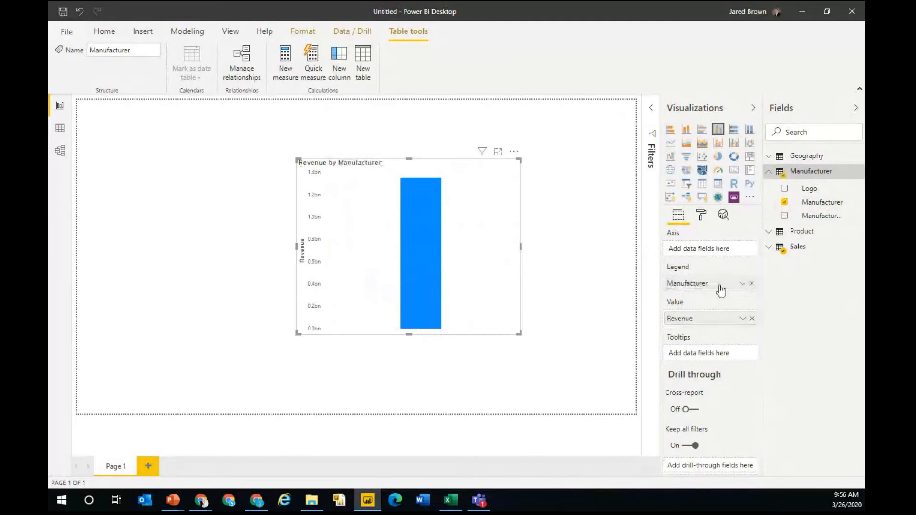
click(752, 284)
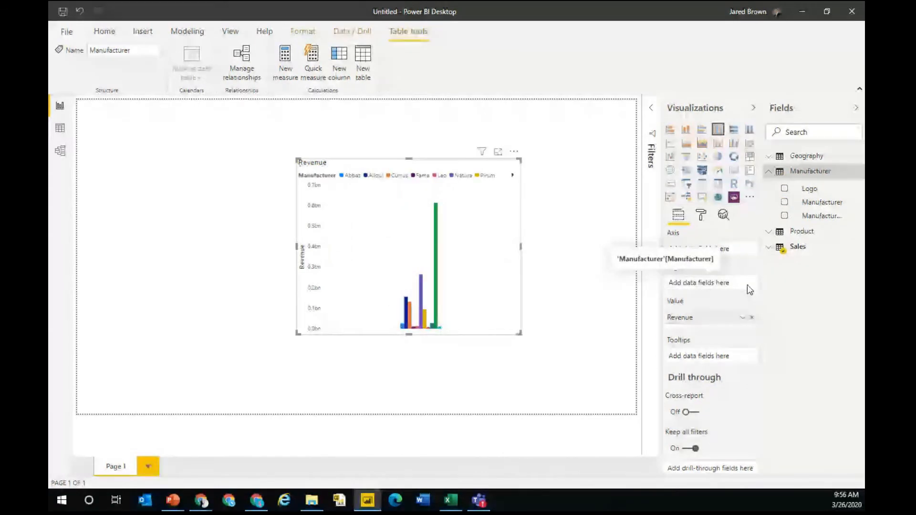
click(770, 171)
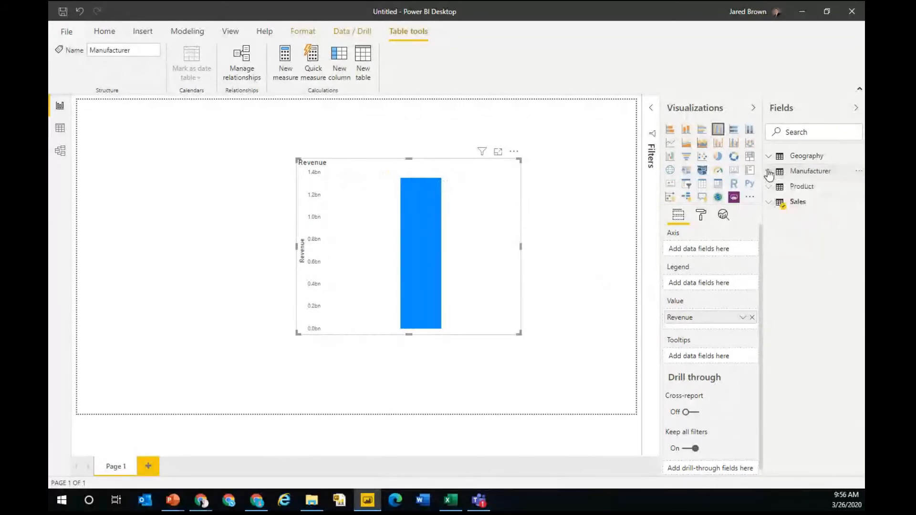
Plot Revenue by Country from the Geography table and enlarge the chart to fit the country columns.
click(771, 158)
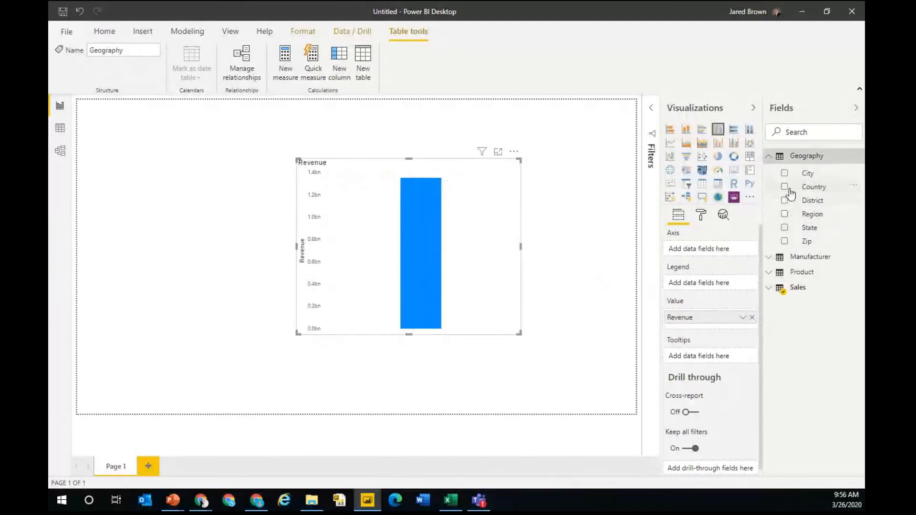
click(784, 187)
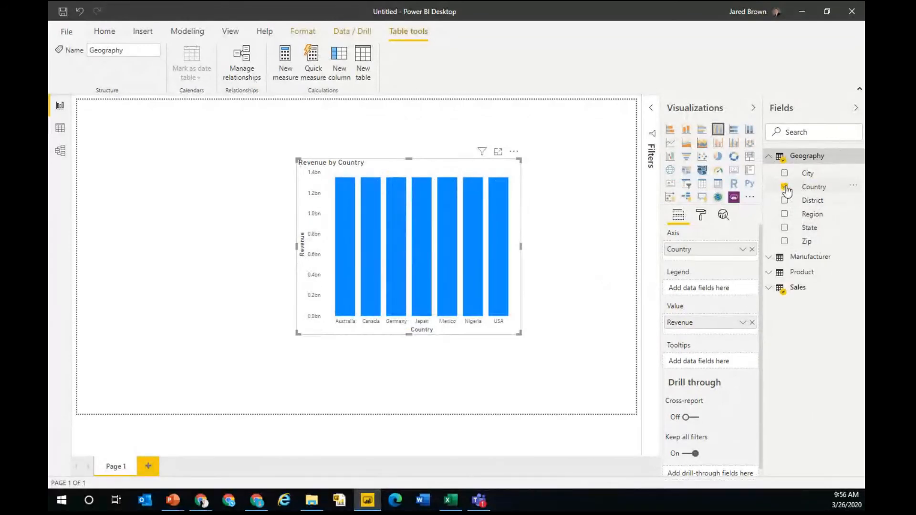
click(524, 338)
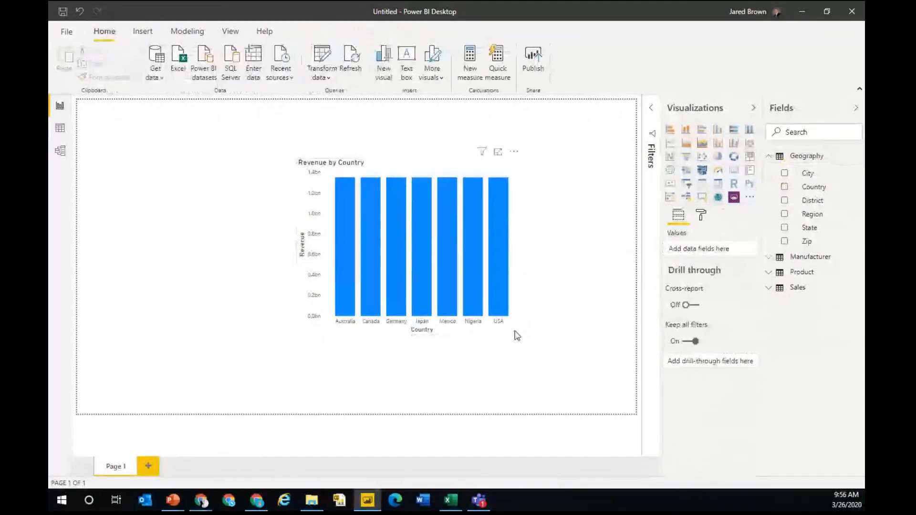
drag(519, 332, 582, 348)
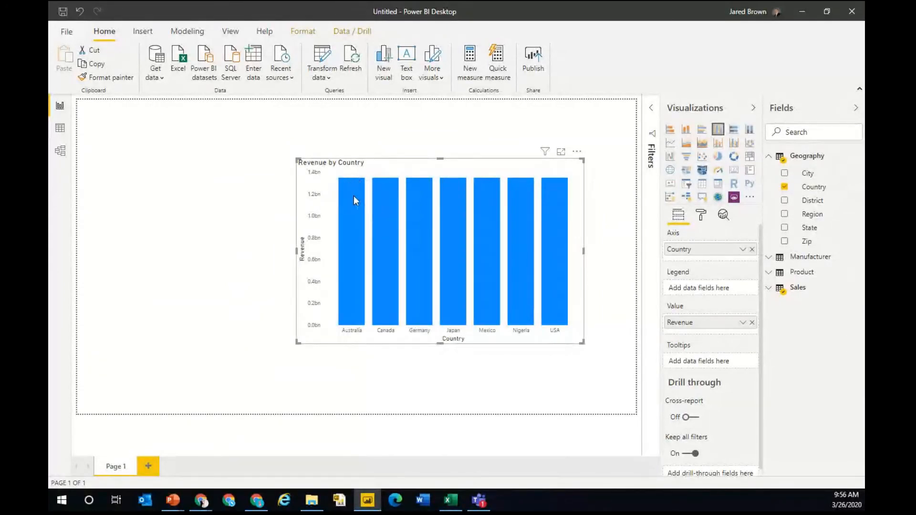
mouse_move(556, 179)
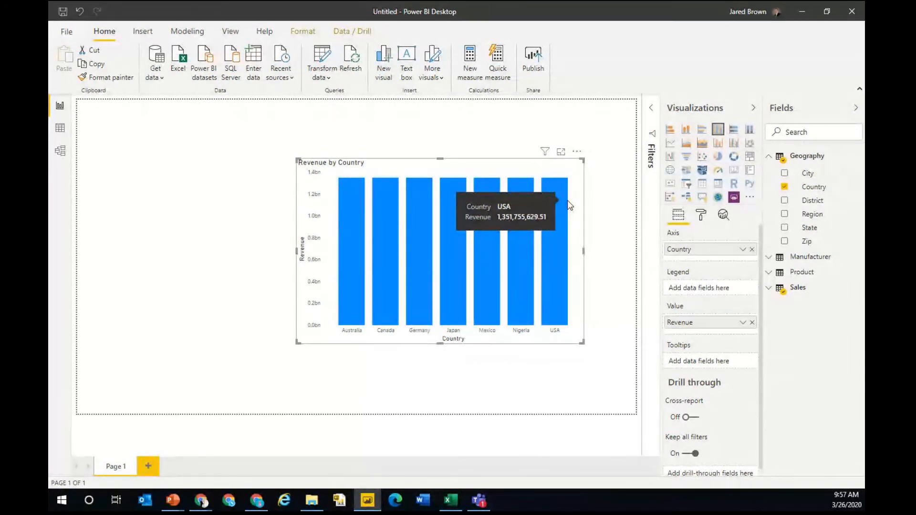
mouse_move(482, 273)
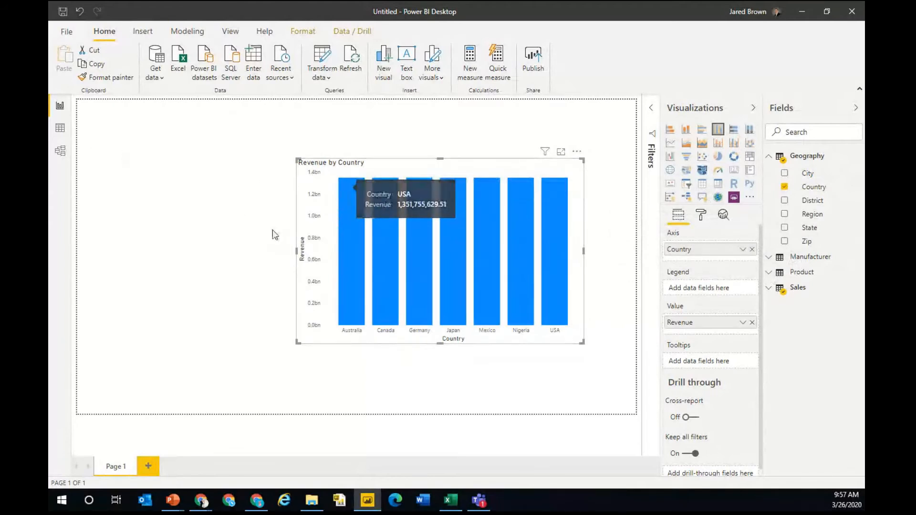
Rearrange the Geography, Sales and Product tables in the model diagram so that Sales sits beside Geography.
click(58, 151)
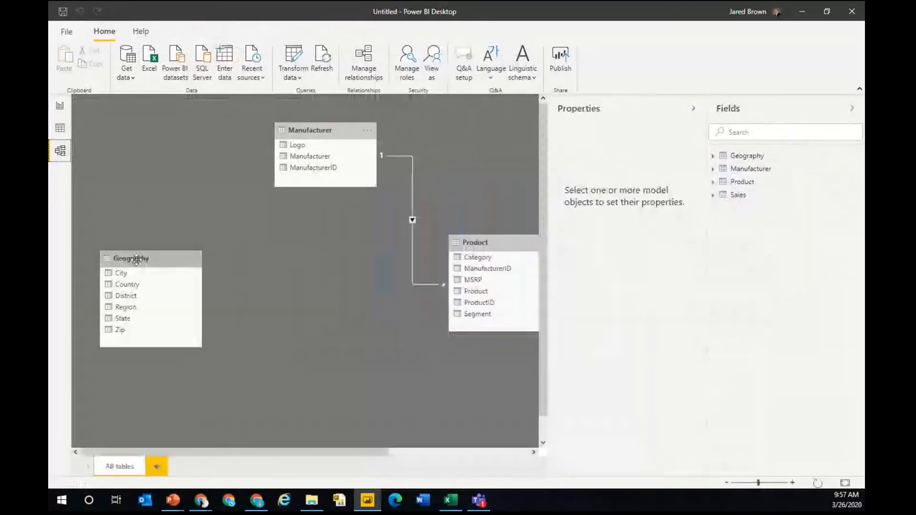
drag(160, 265, 199, 251)
drag(312, 452, 409, 474)
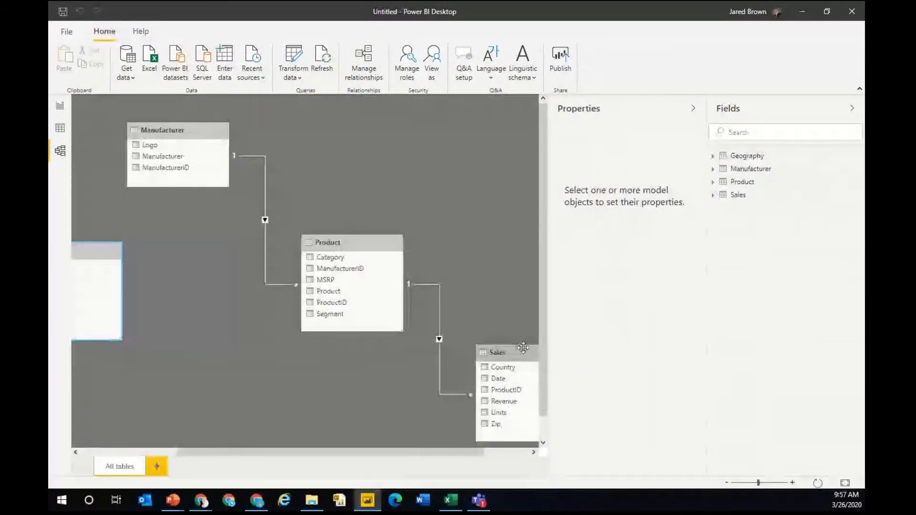
drag(522, 351, 233, 325)
drag(363, 244, 400, 175)
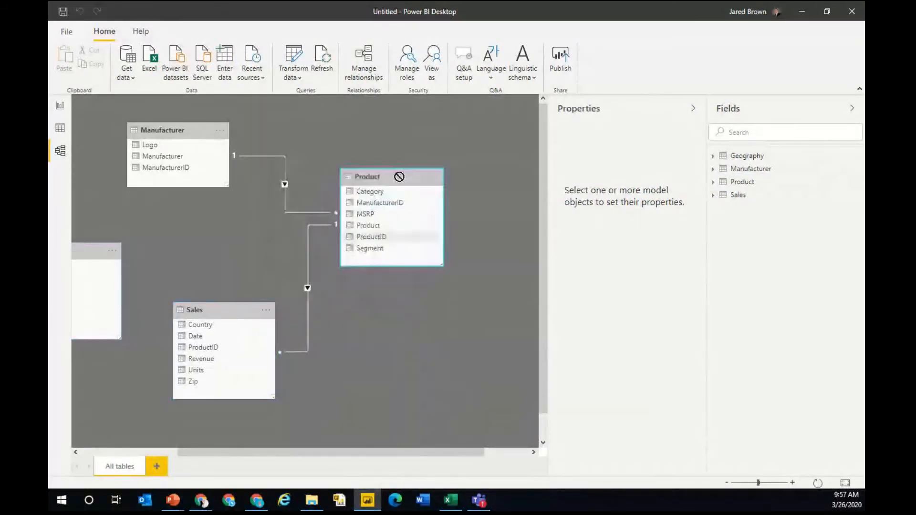
drag(328, 451, 181, 429)
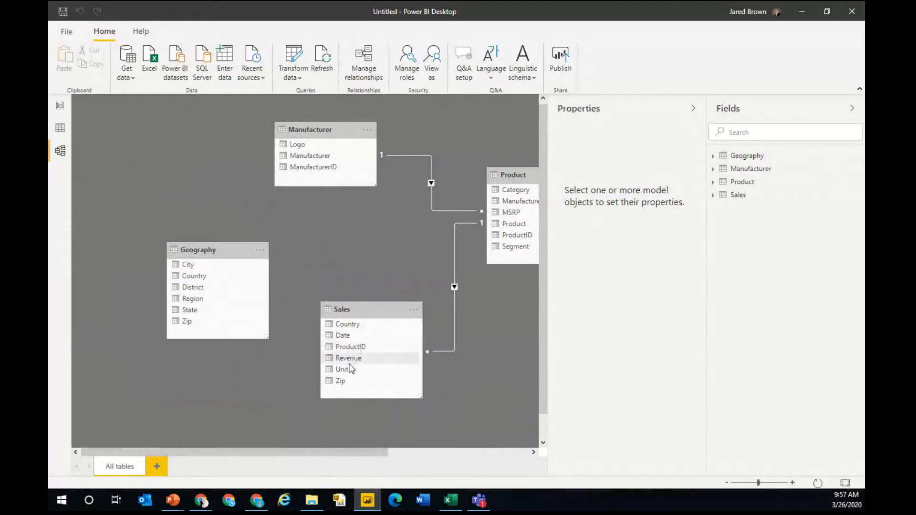
Try to create a relationship between the Zip column of Sales and the Zip column of Geography.
drag(348, 383, 199, 325)
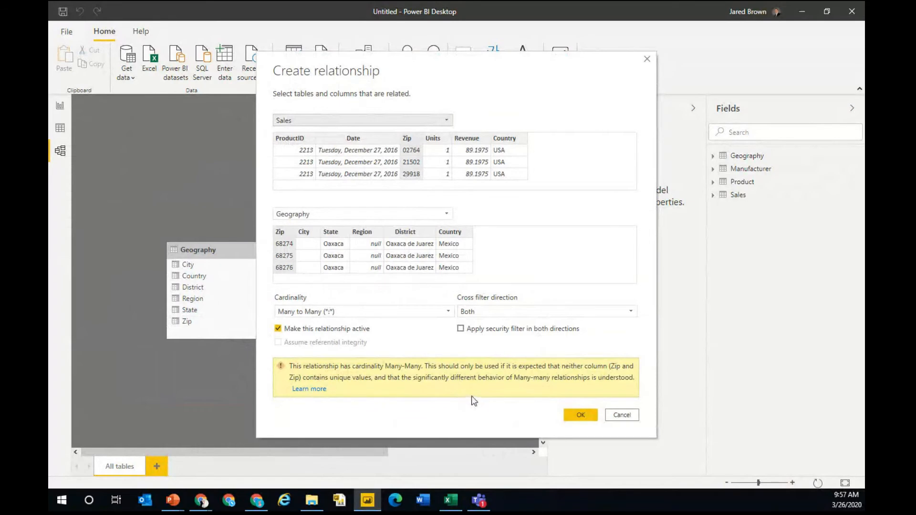
drag(389, 70, 565, 69)
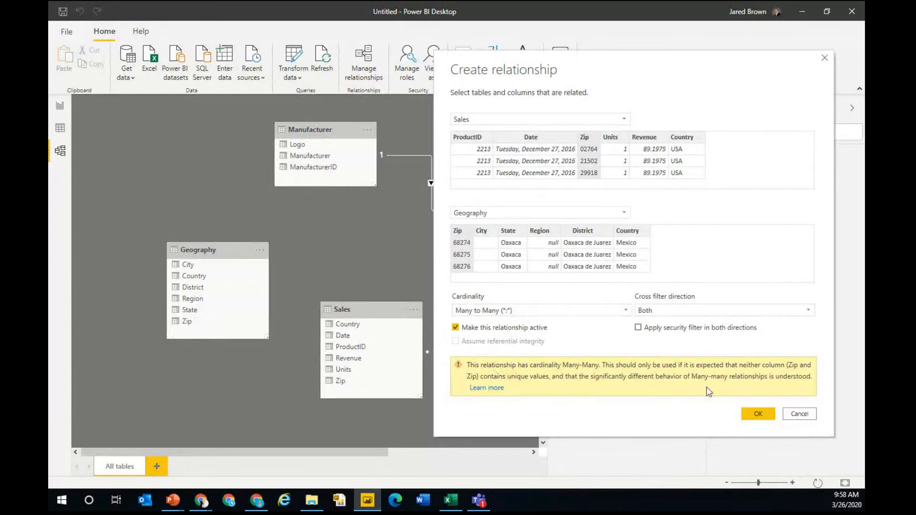
click(755, 418)
click(799, 414)
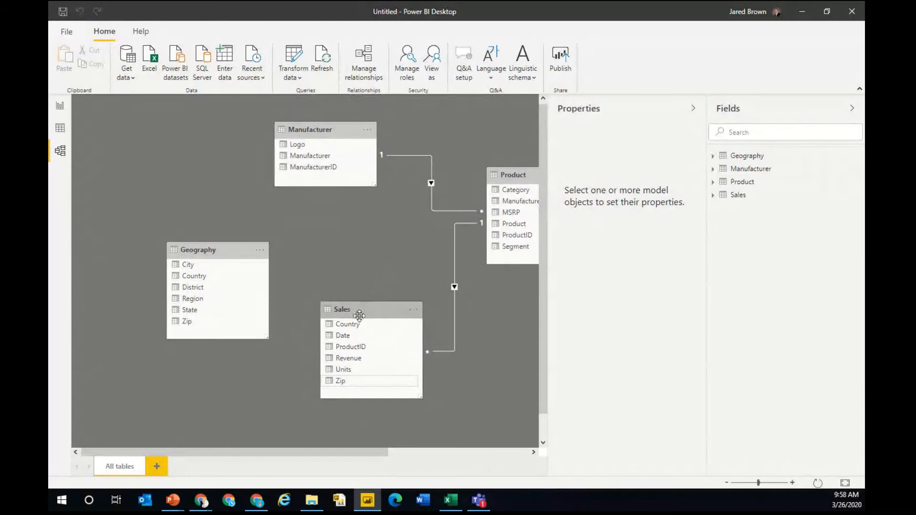
Back in the report view, add a calculated column named ZipCountry to the Geography table.
click(61, 106)
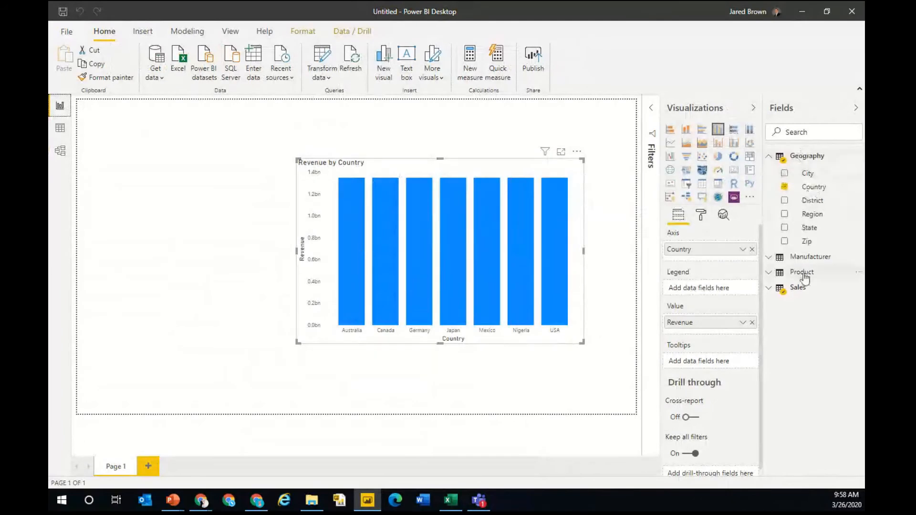
right_click(806, 158)
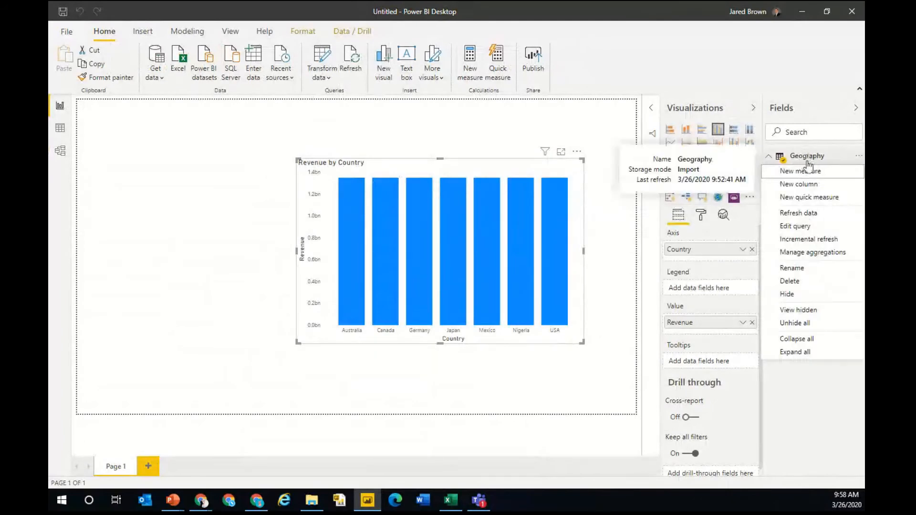
click(814, 186)
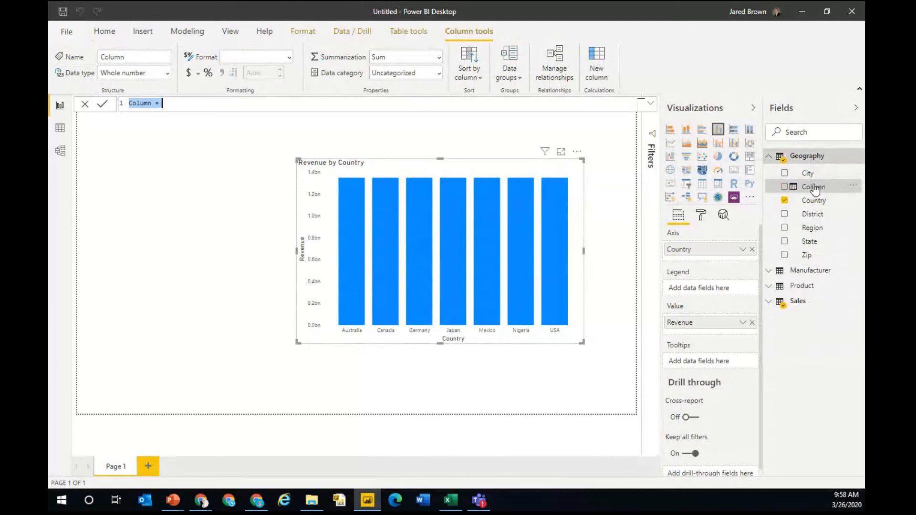
click(183, 103)
key(Home)
key(ctrl+shift+Right)
text(Zi)
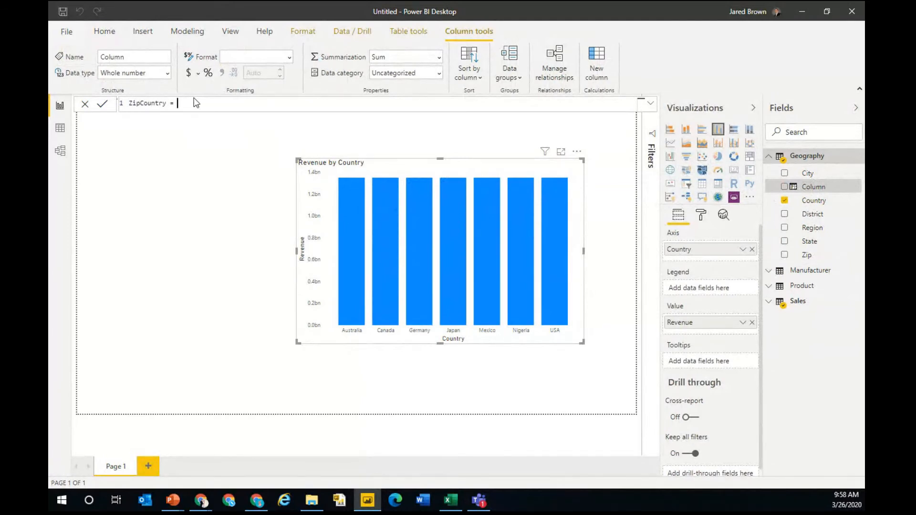
Define the Geography table's ZipCountry column with the formula Geography[Country] & "|" & Geography[Zip].
text(Com)
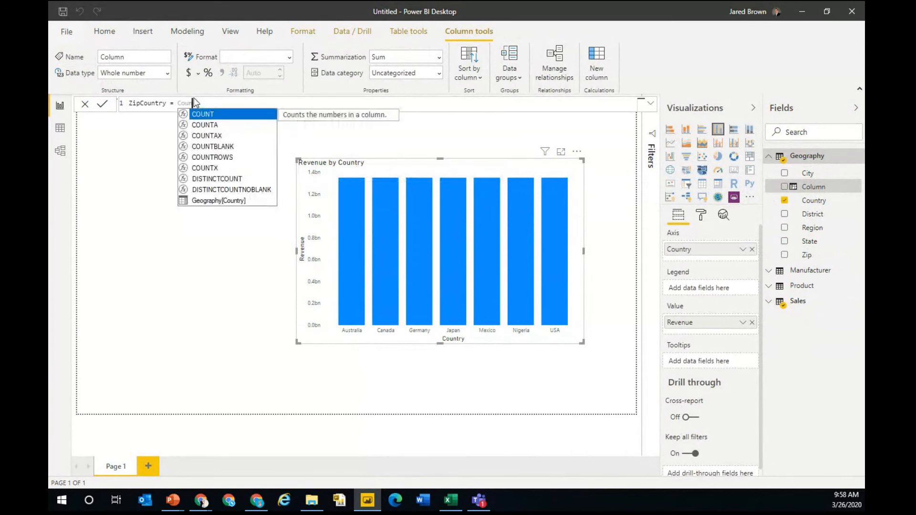
key(Down)
key(Down)
key(Down)
key(Down)
key(Down)
key(Down)
key(Down)
key(Down)
key(Tab)
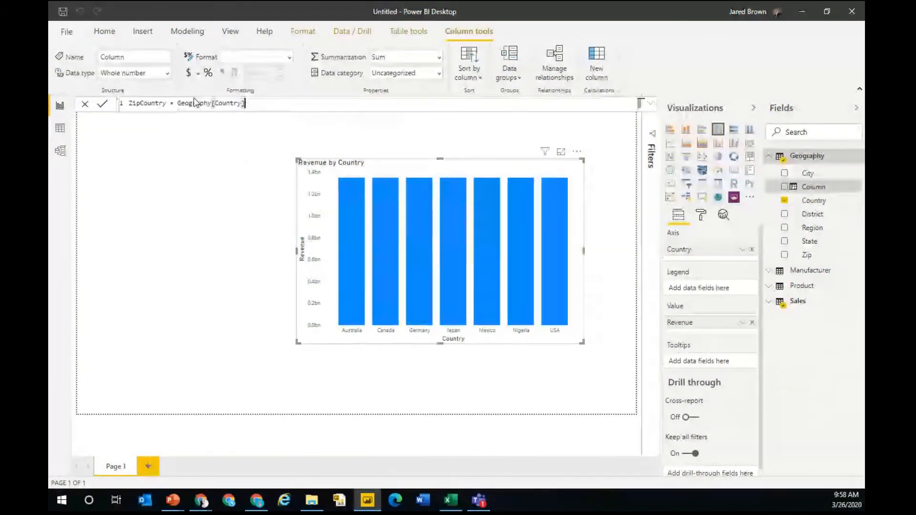
text(& "|")
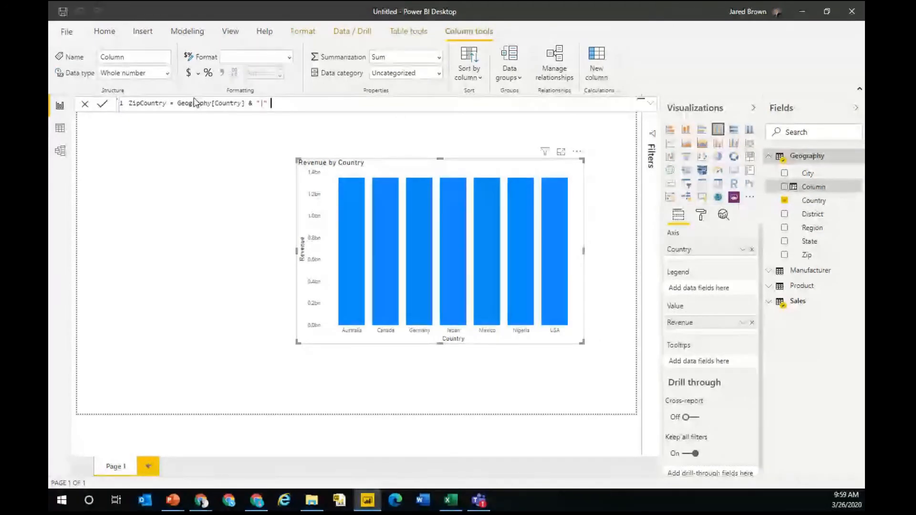
text( & )
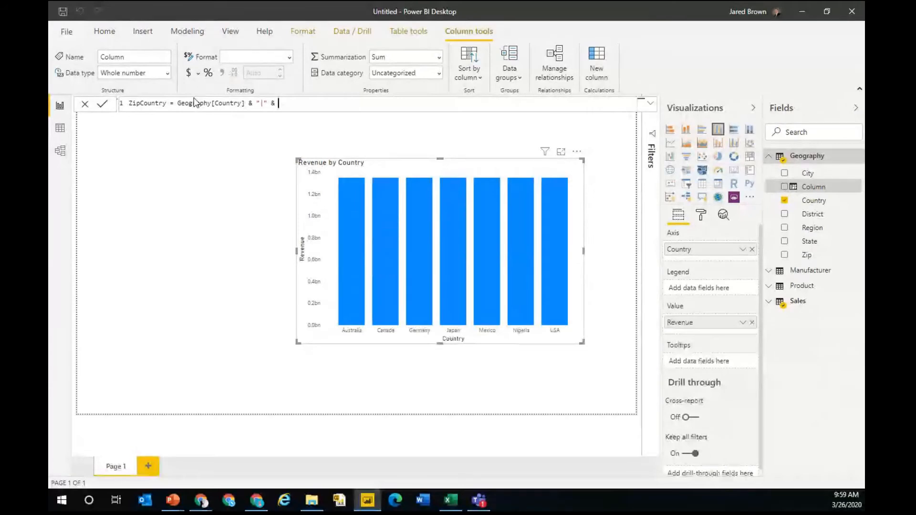
text(Geography[Zip])
key(Return)
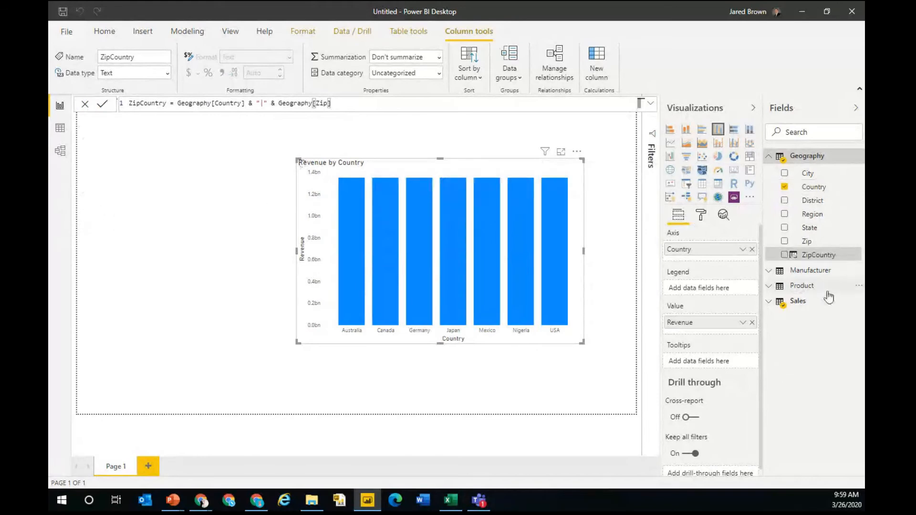
Add a calculated column named ZipCountry to the Sales table with the formula Sales[Country] & Sales[Zip].
right_click(805, 306)
click(803, 333)
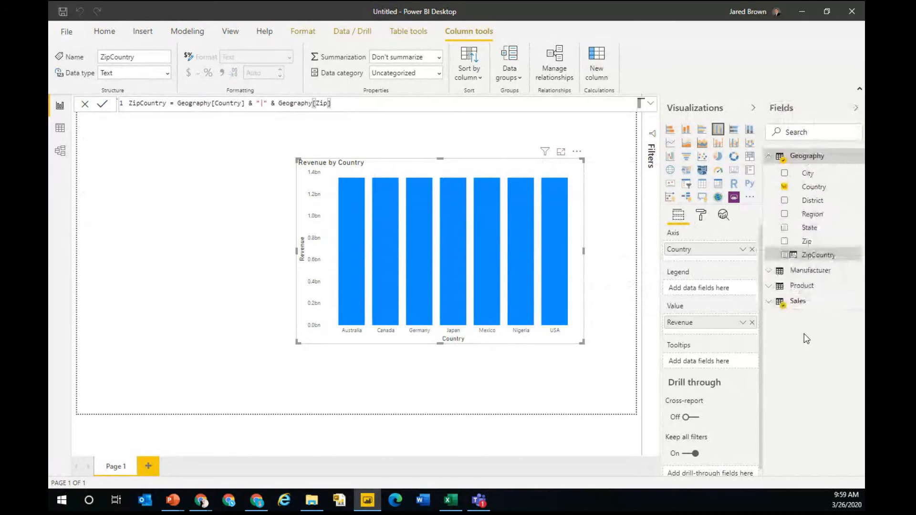
right_click(805, 306)
click(803, 119)
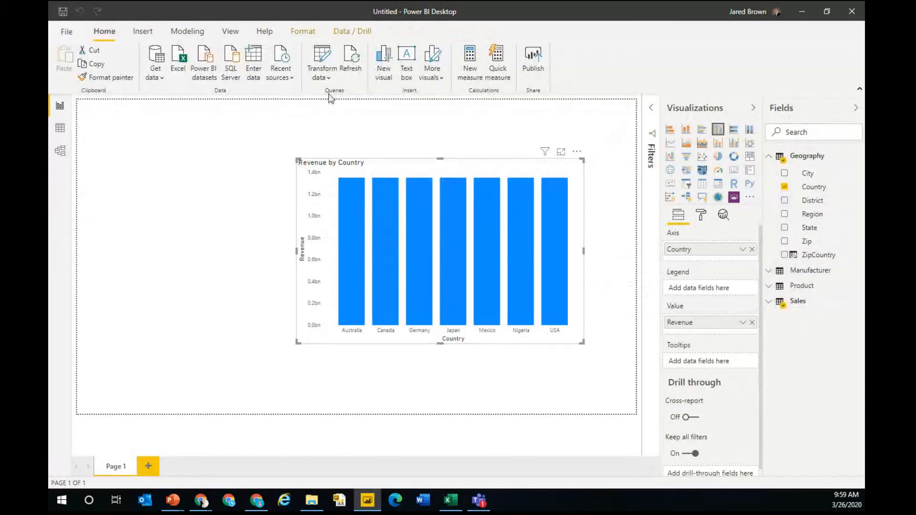
text(ZipCountry =)
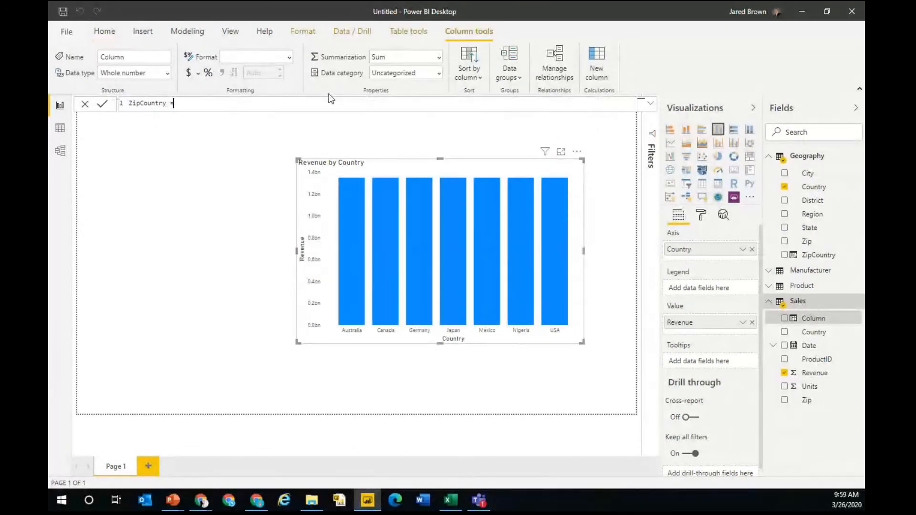
text( Sales[Co)
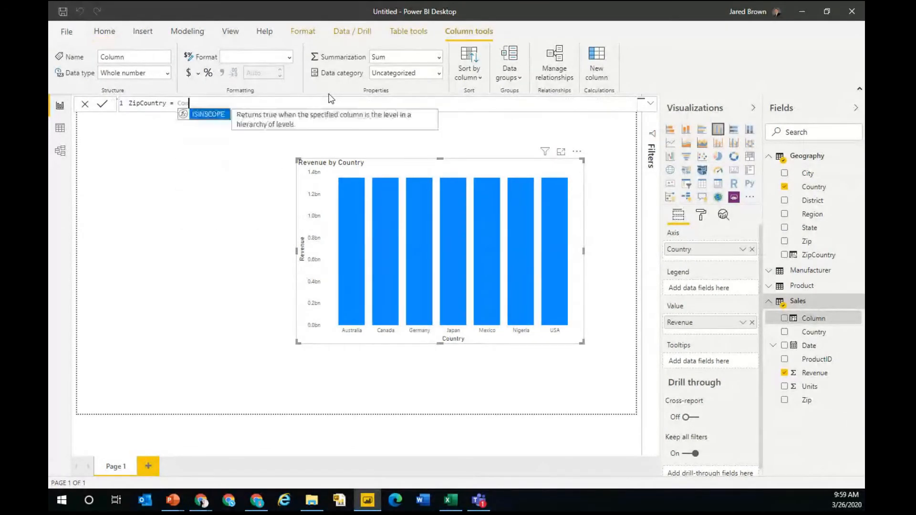
text(untry)
key(Down)
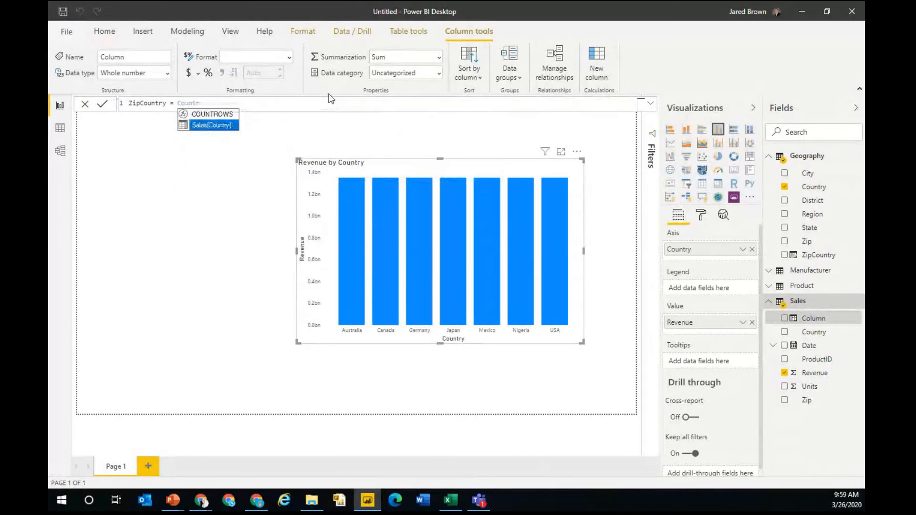
key(Tab)
text(& Zi)
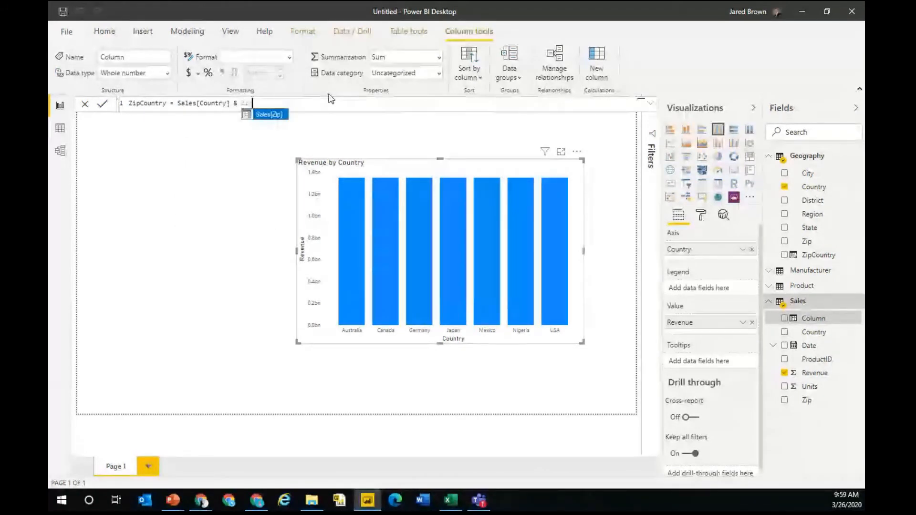
key(Tab)
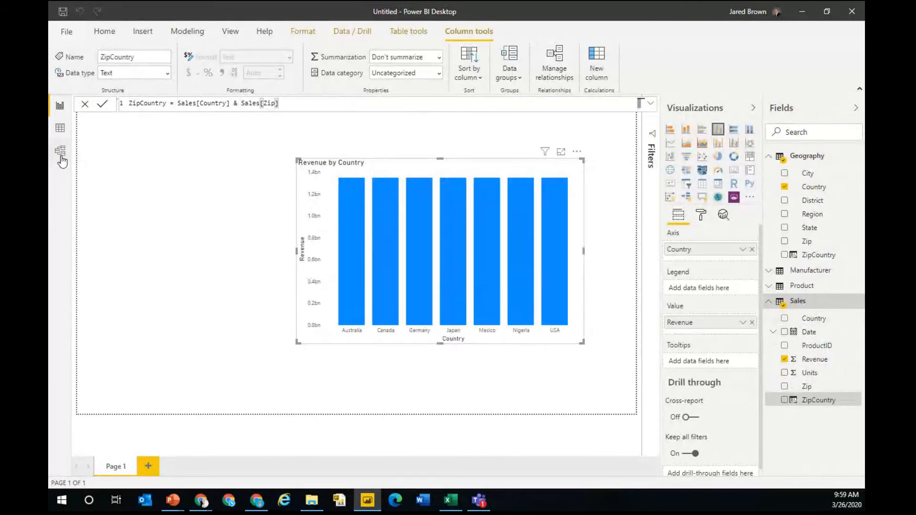
In the model diagram, relate the ZipCountry column of Sales to the ZipCountry column of Geography, and return to the report view.
click(61, 156)
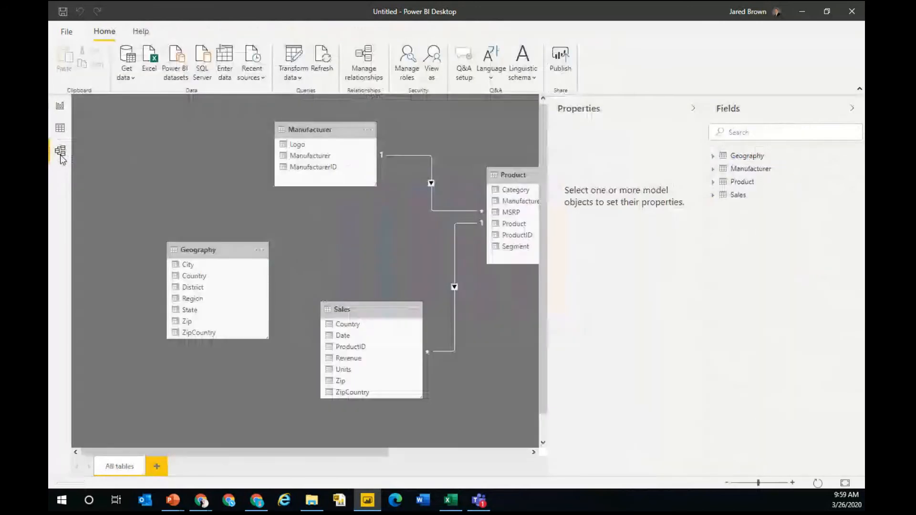
drag(361, 391, 207, 334)
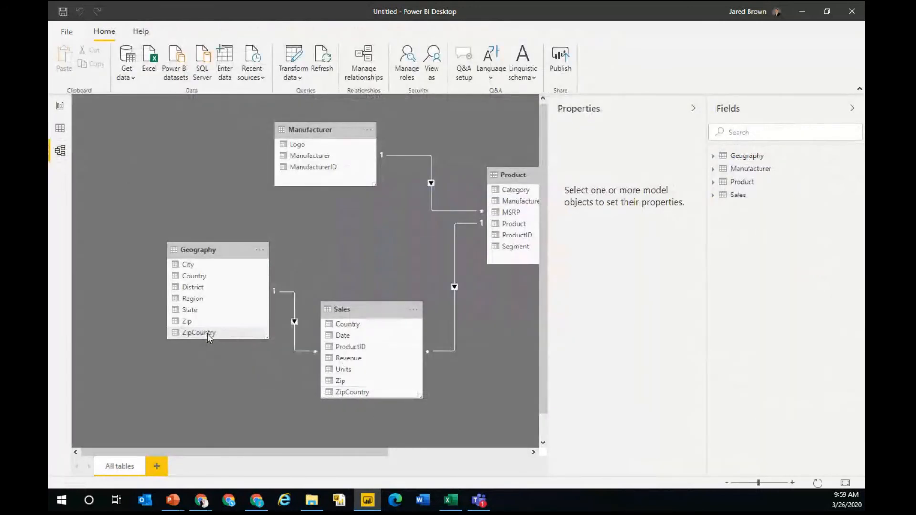
click(60, 106)
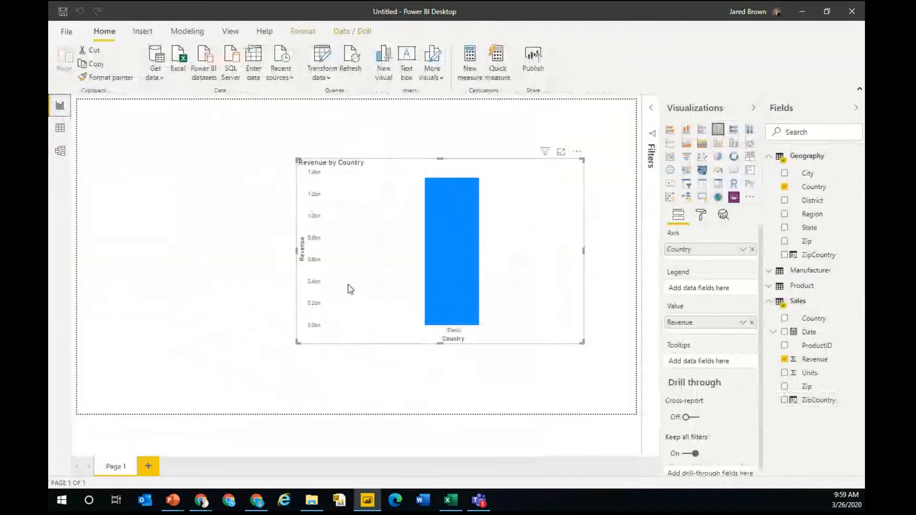
Widen the Revenue by Country chart, re-adding Geography's Country field, and convert it to a table.
drag(296, 253, 221, 251)
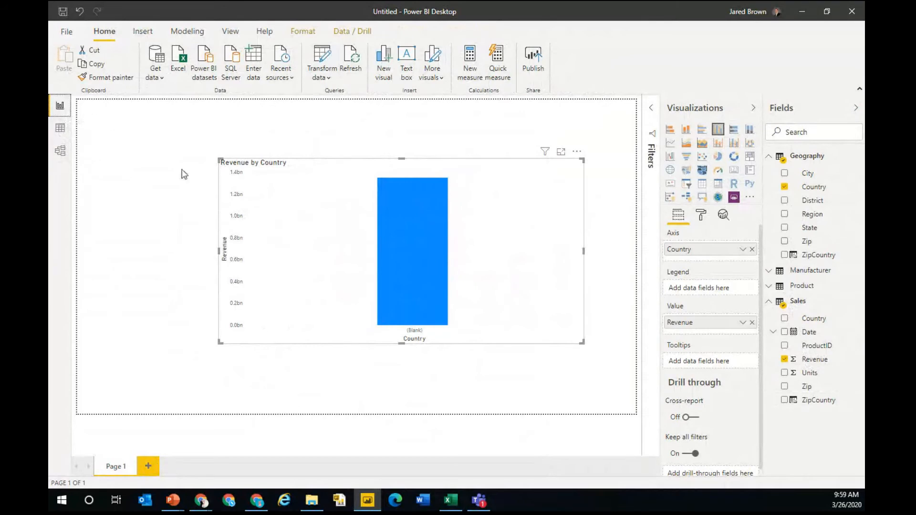
click(785, 187)
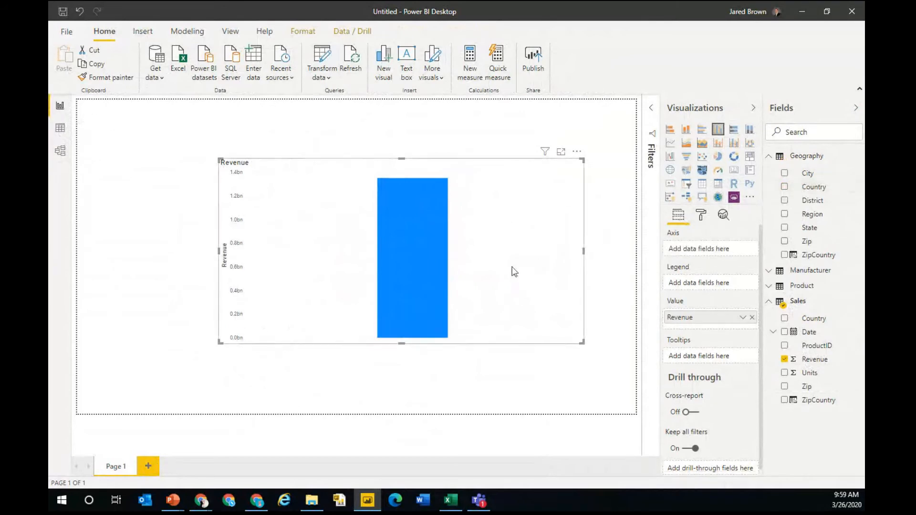
click(785, 187)
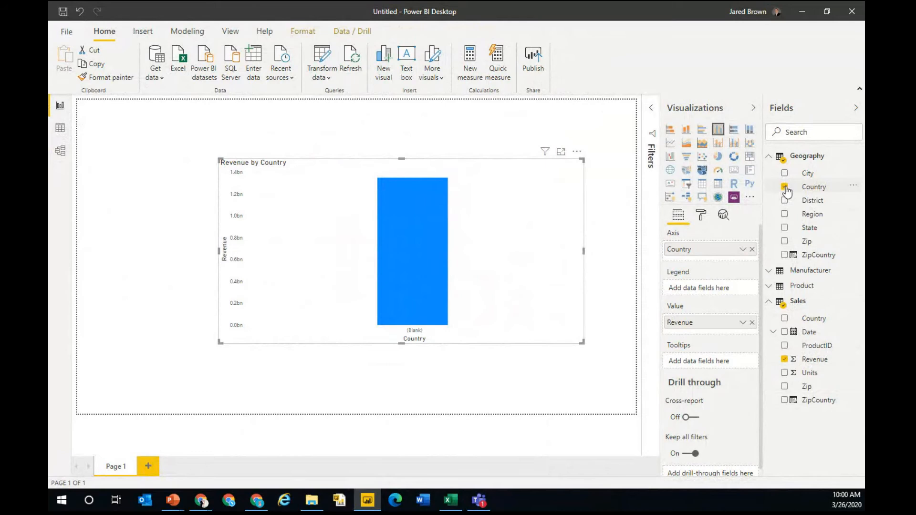
click(785, 188)
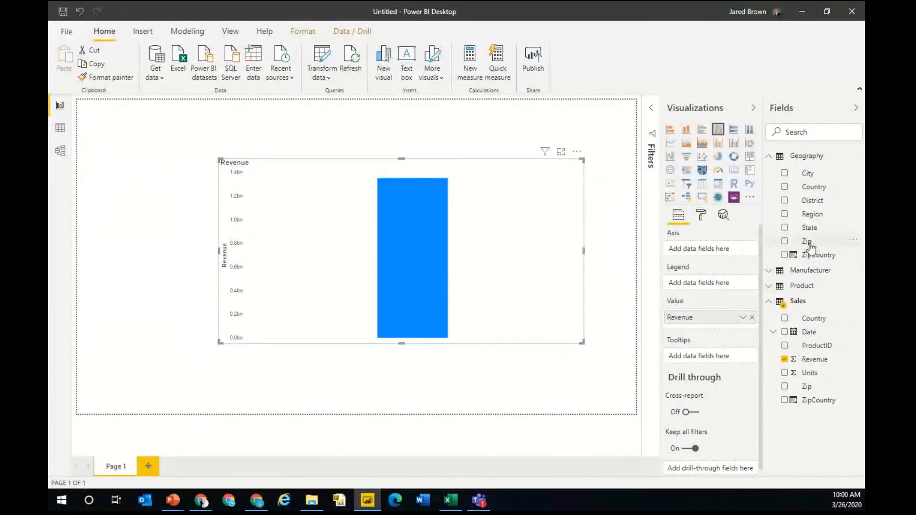
click(811, 189)
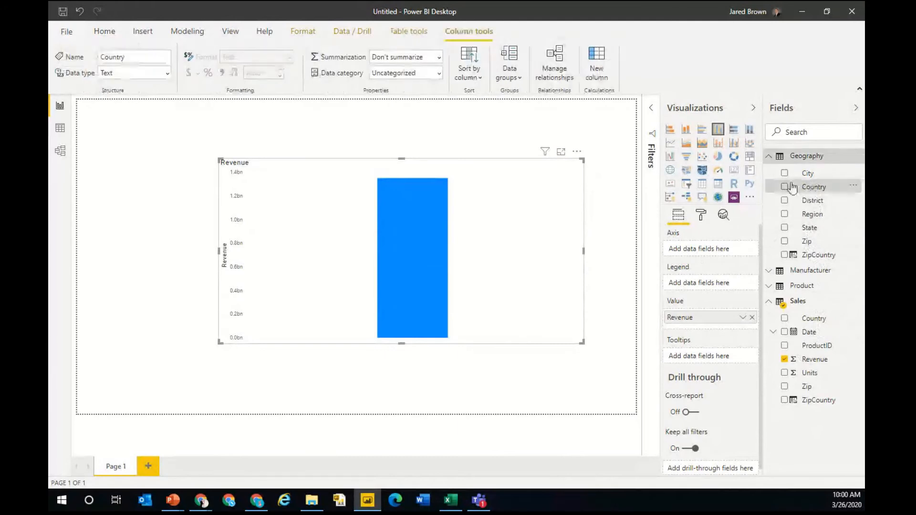
click(785, 186)
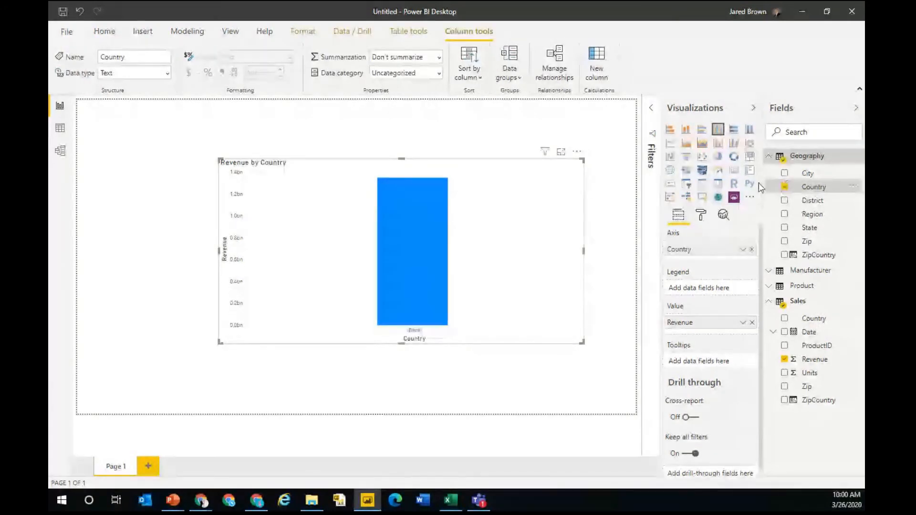
click(702, 184)
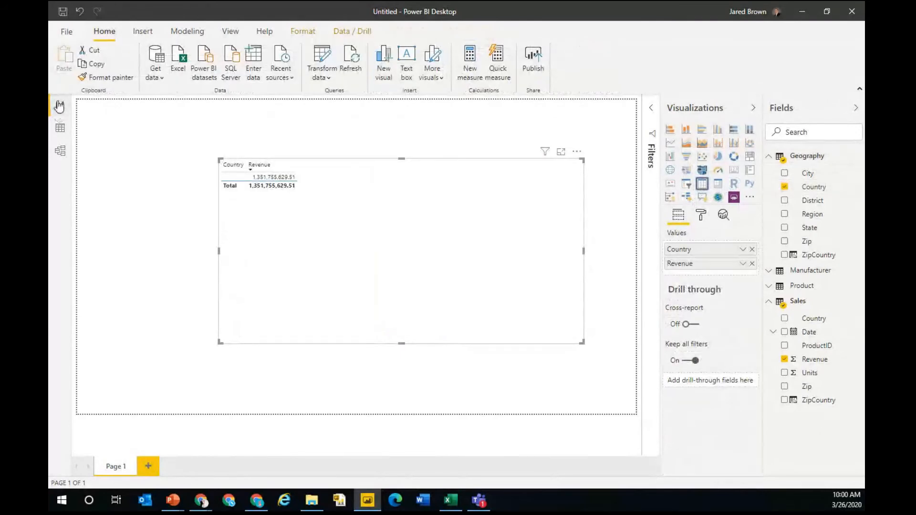
Check which columns relate Geography and Sales, and compare the ZipCountry formulas of the two tables.
click(61, 151)
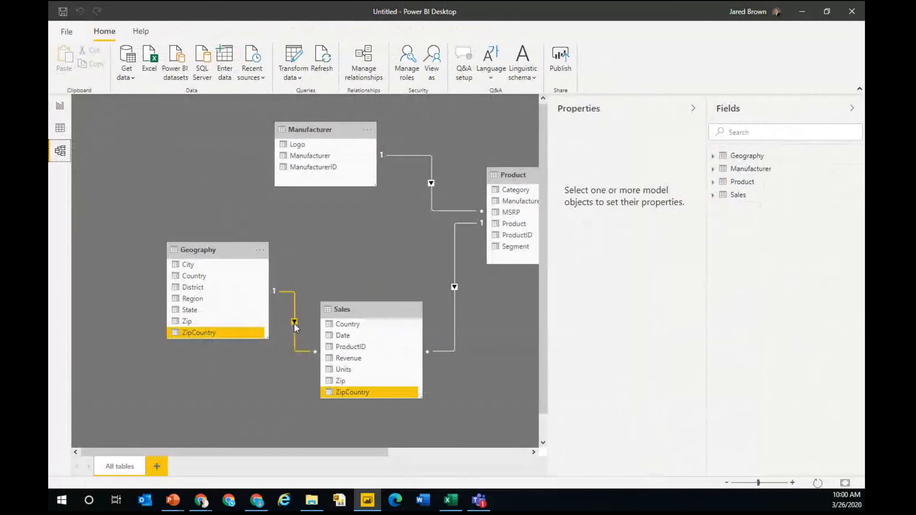
click(60, 105)
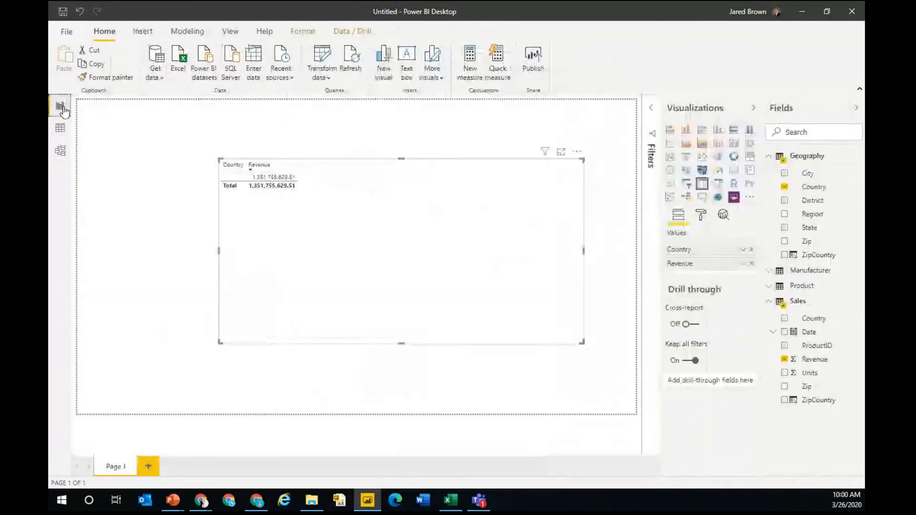
click(816, 255)
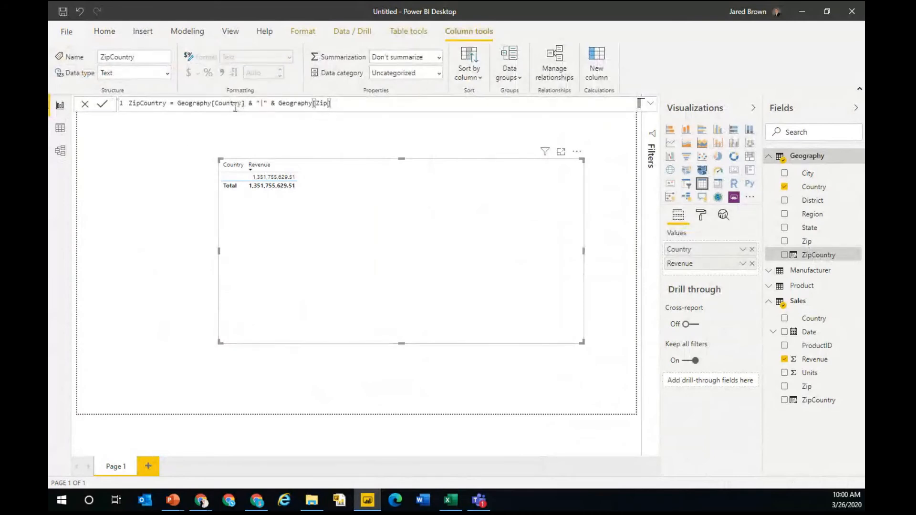
click(815, 401)
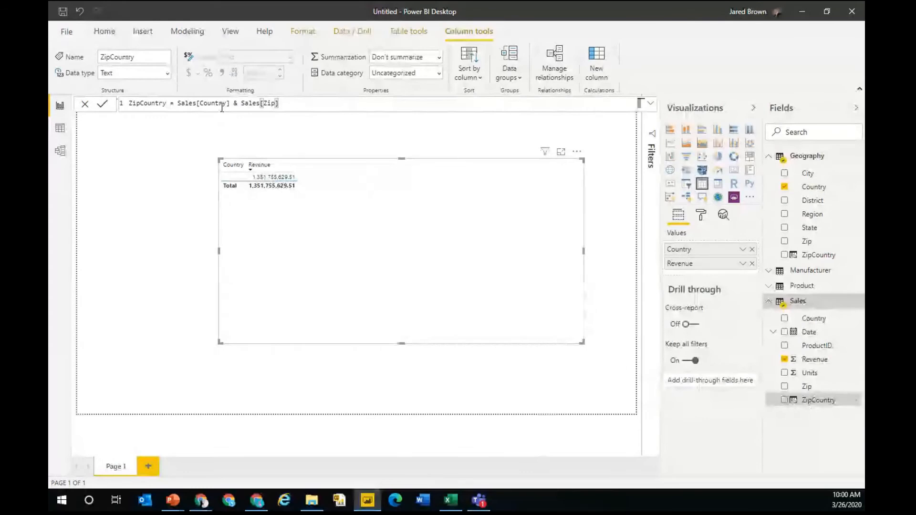
Try a map visual using Geography's Country as location and Sales Revenue as size.
click(344, 151)
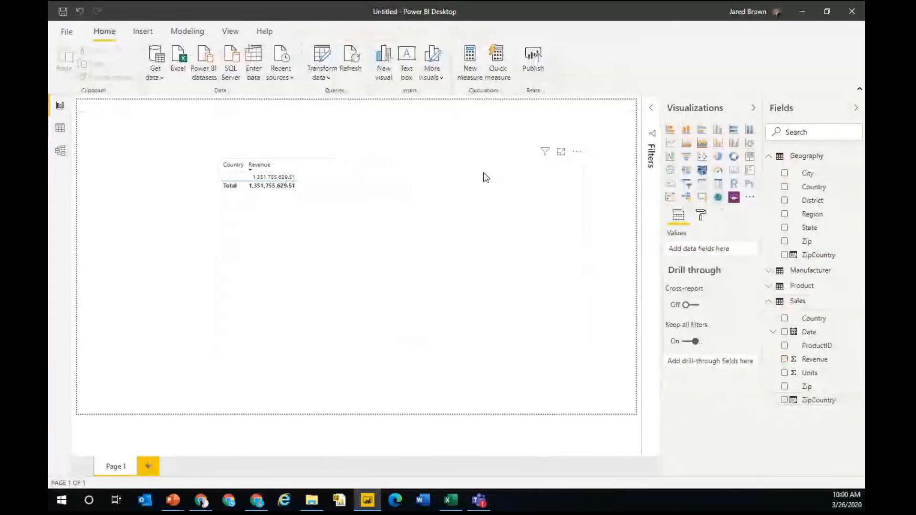
drag(834, 183, 355, 131)
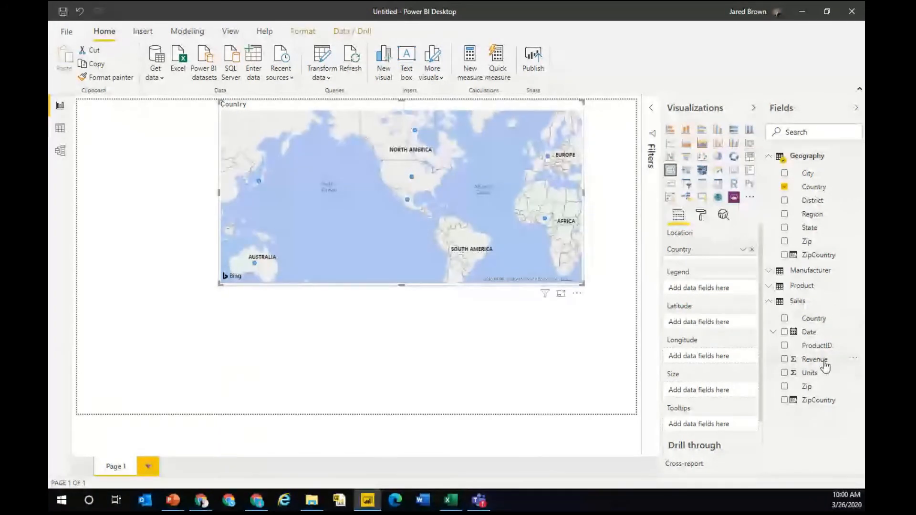
drag(825, 365, 710, 398)
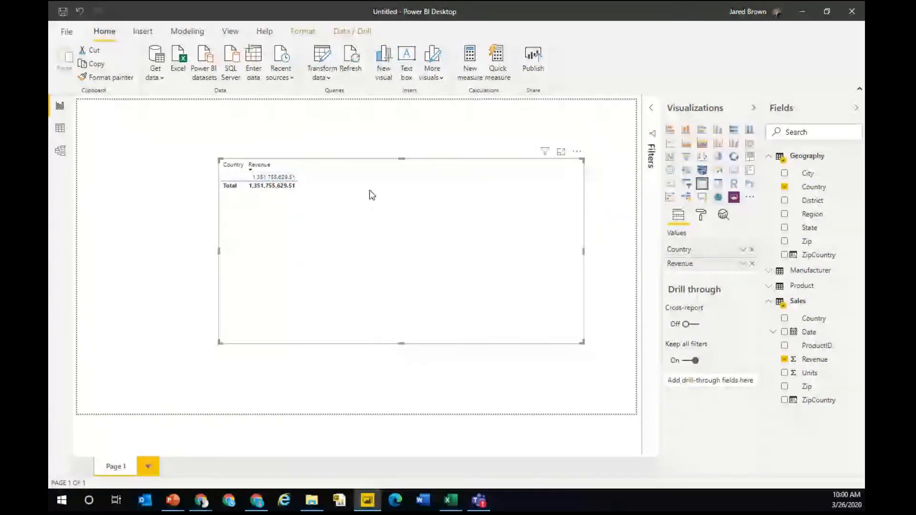
Delete the Country and Revenue table from the report page and collapse the Geography and Sales field lists.
key(Delete)
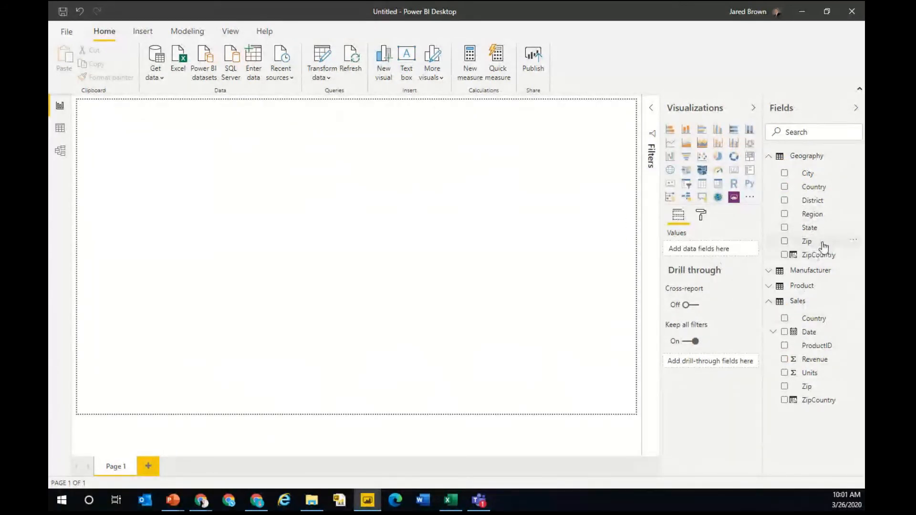
click(768, 158)
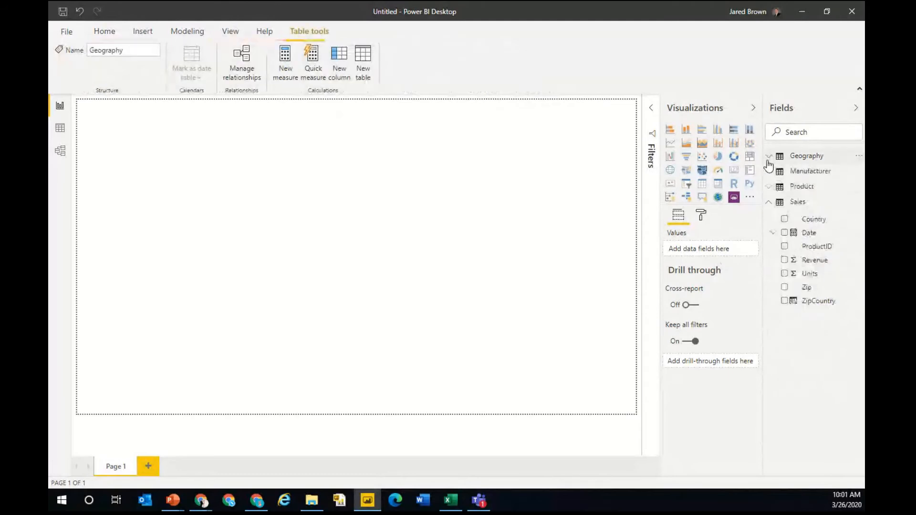
click(768, 204)
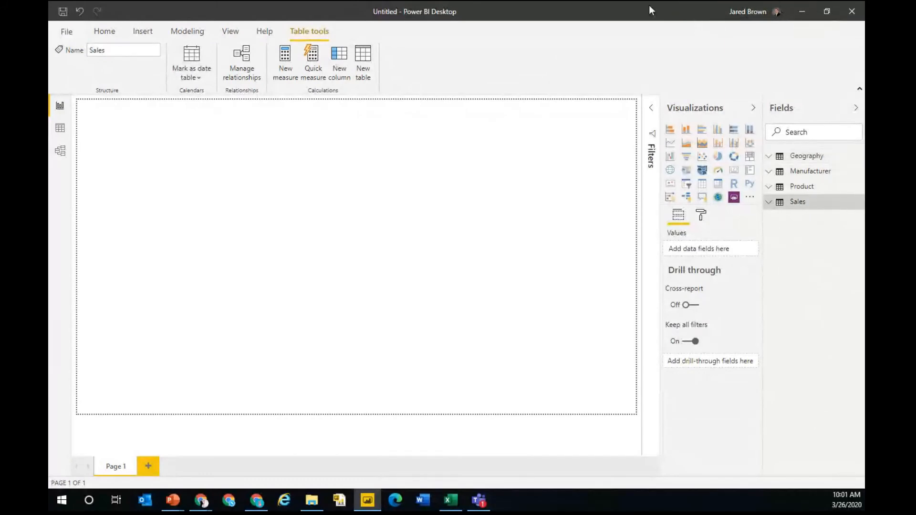
Uncover the File Explorer window to look at the Data folder above InternationalSales, and bring the report back to full size.
drag(648, 5, 695, 123)
click(295, 81)
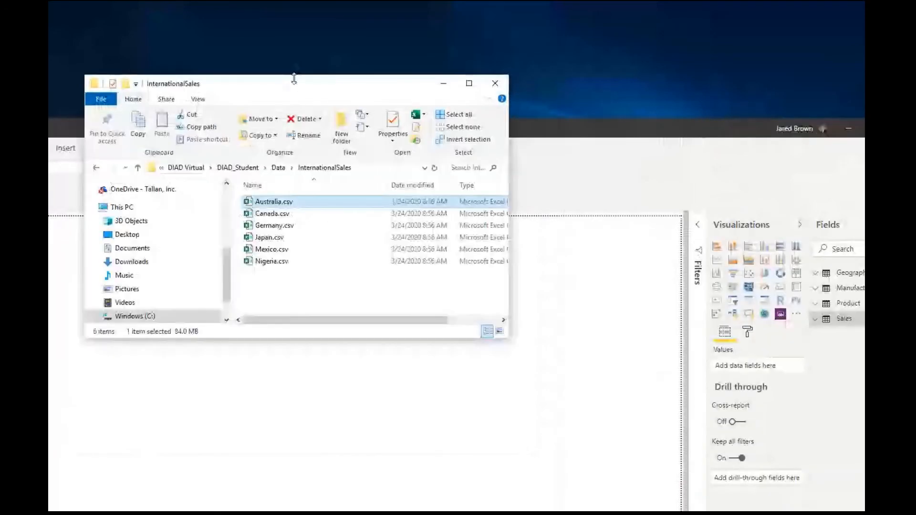
key(BackSpace)
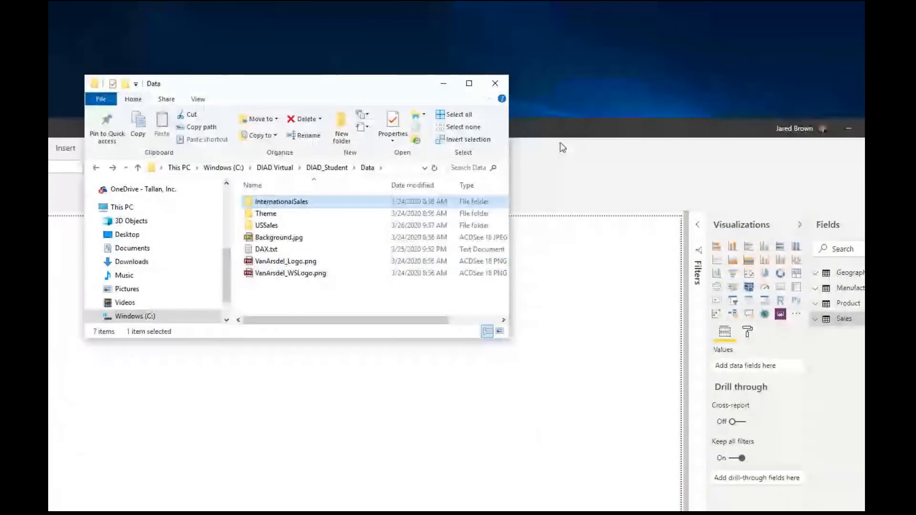
drag(558, 125, 579, 3)
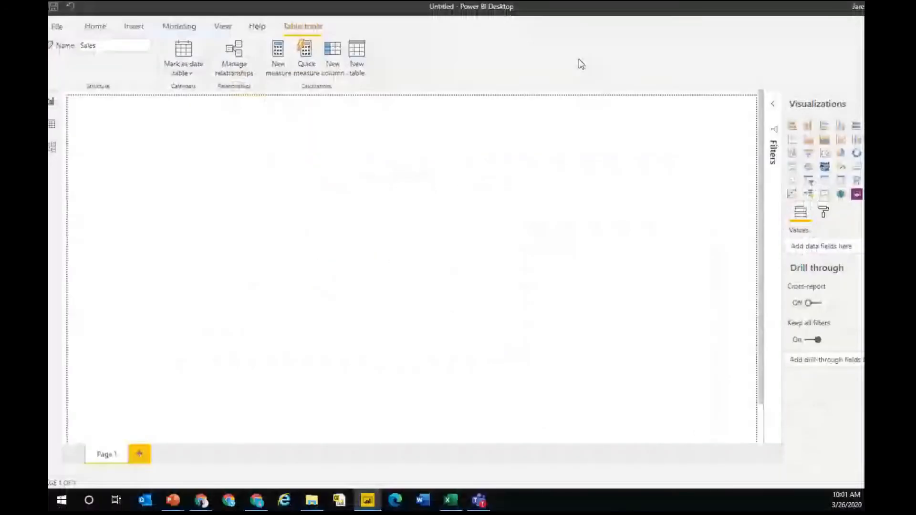
Create a column chart of Sales Revenue by Date on the empty page and enlarge it.
click(768, 203)
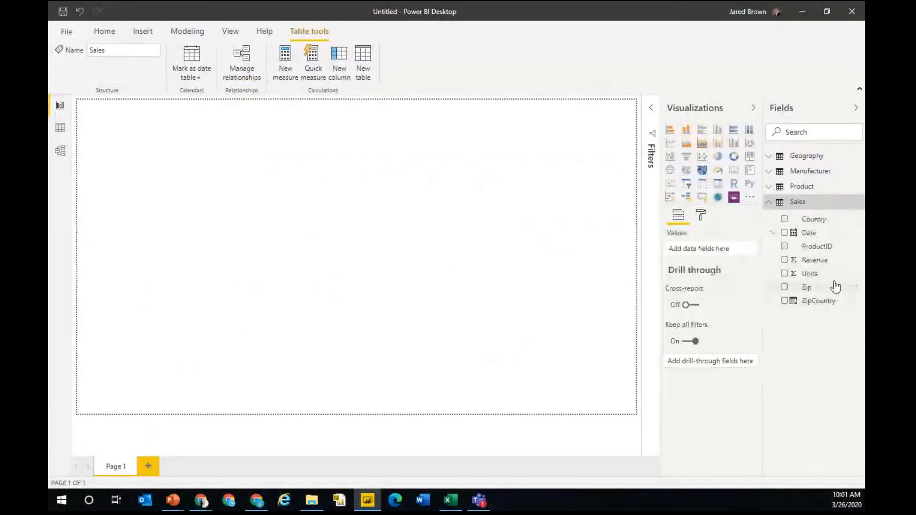
drag(821, 261, 334, 247)
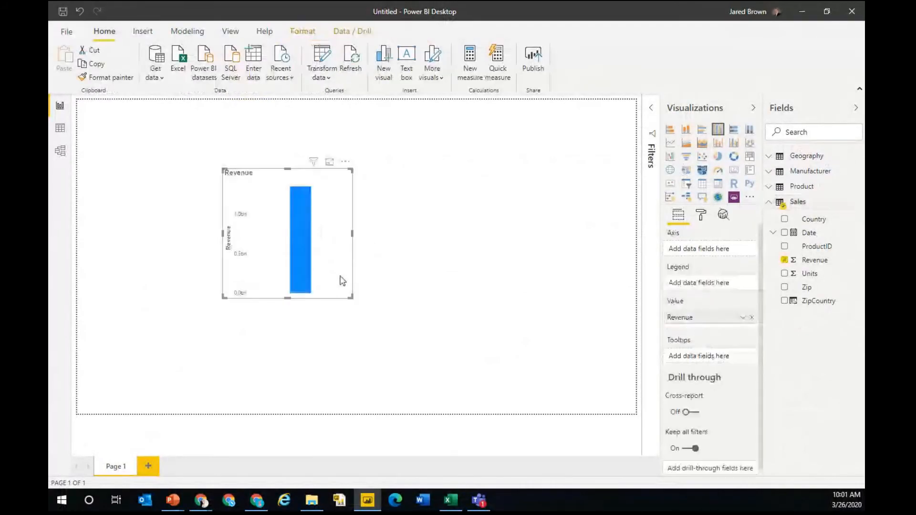
drag(350, 300, 447, 325)
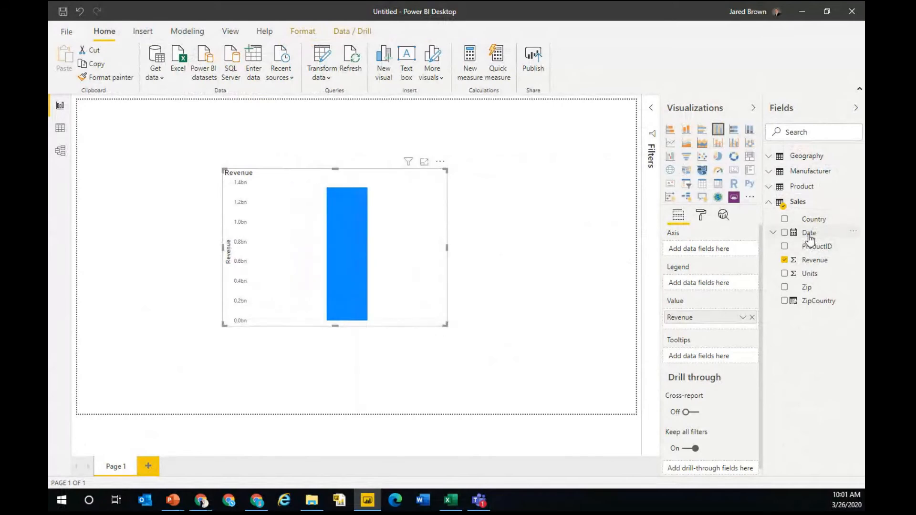
drag(809, 237, 405, 258)
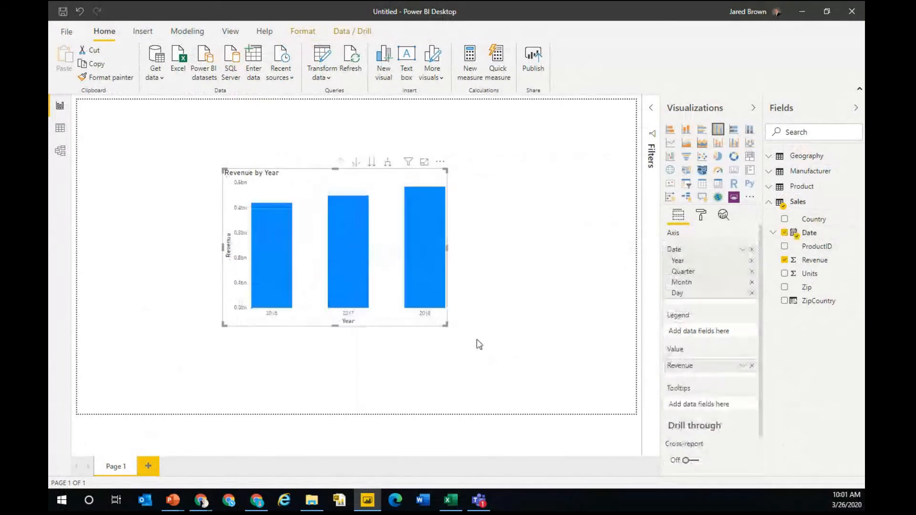
drag(446, 325, 589, 363)
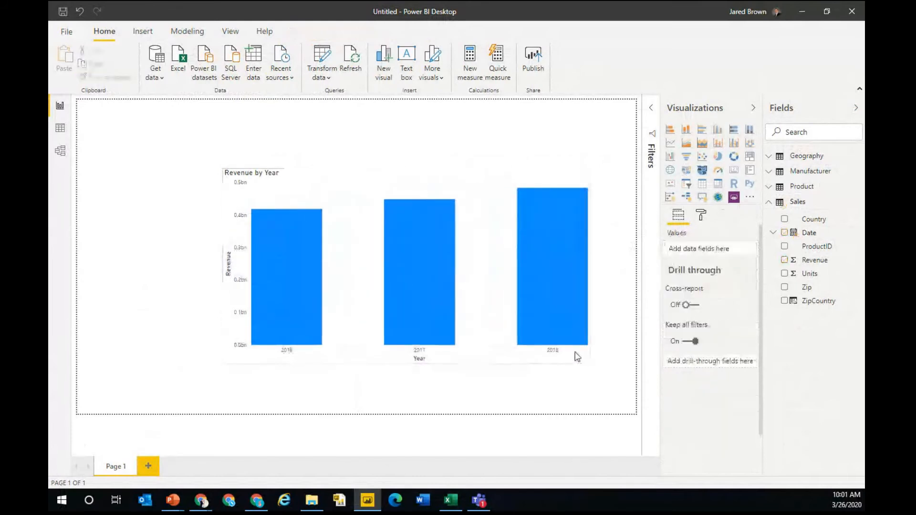
Expand the revenue column chart to year and quarter, and bring it back up to the year level.
click(533, 163)
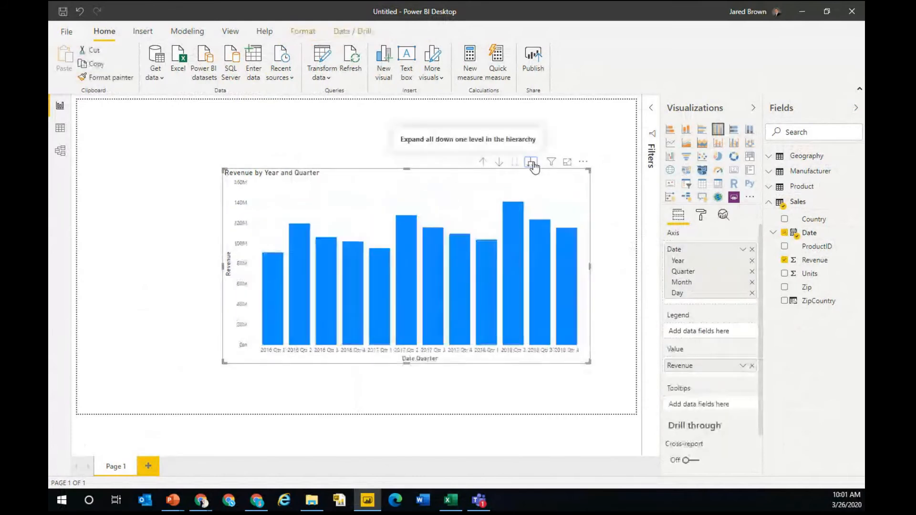
click(482, 162)
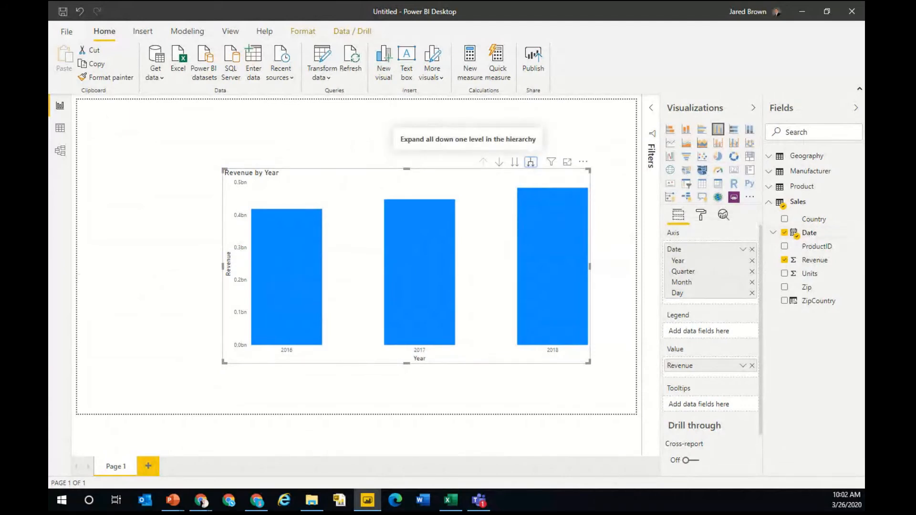
click(531, 162)
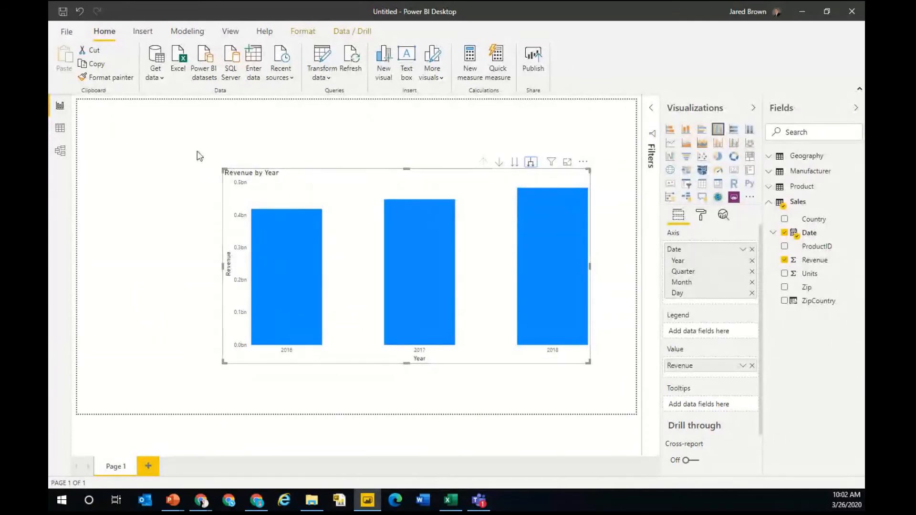
click(276, 126)
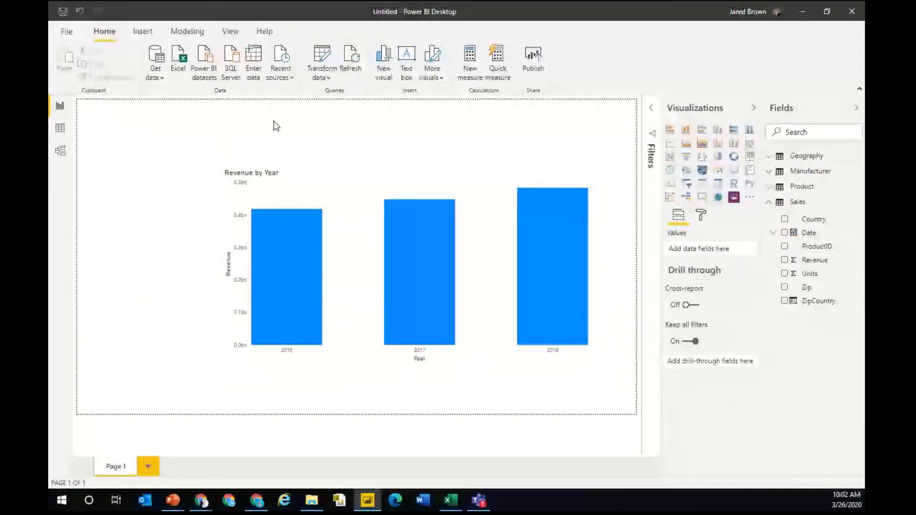
Open DAX.txt from the Data folder in File Explorer, copy all of its formula text, and return to Power BI Desktop.
key(alt+Tab)
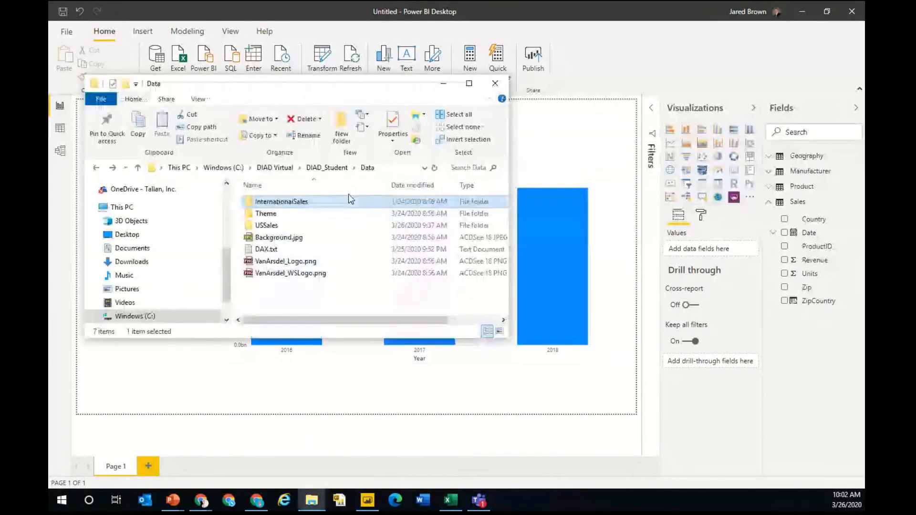
double_click(258, 251)
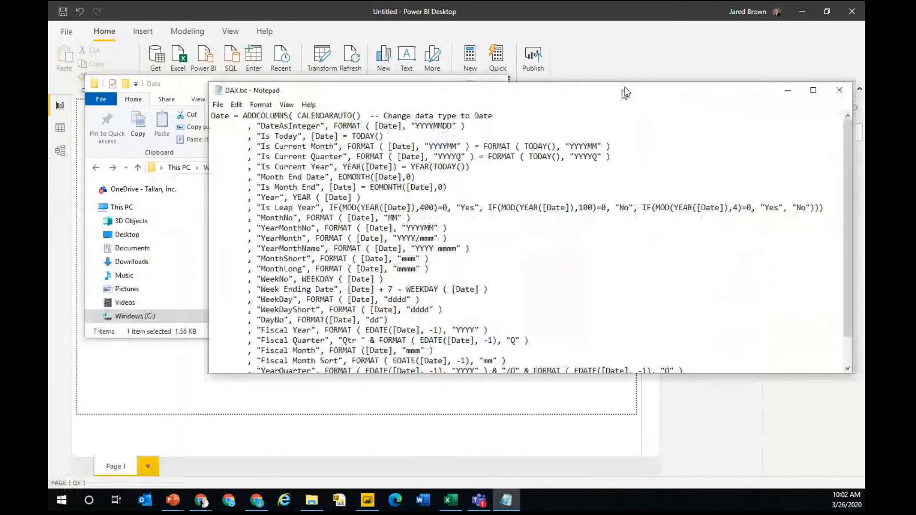
drag(626, 93, 658, 76)
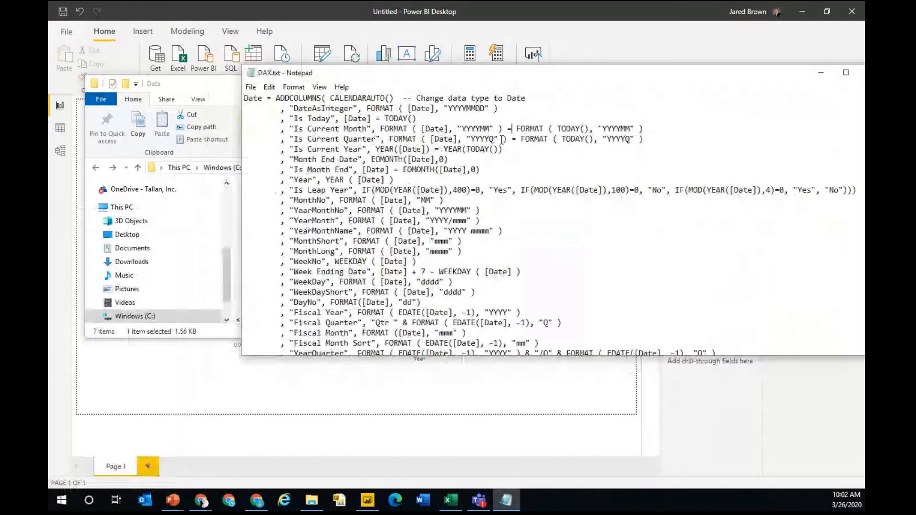
key(ctrl+a)
drag(719, 83, 620, 89)
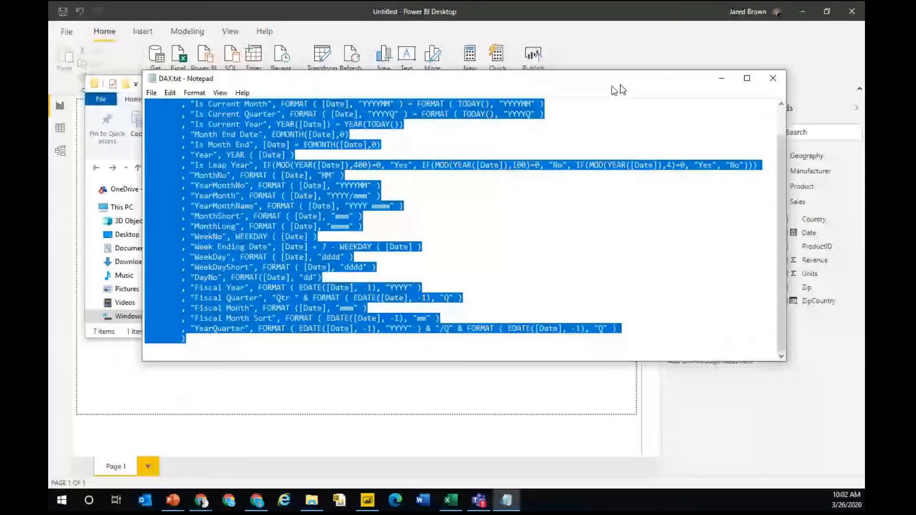
key(alt+Tab)
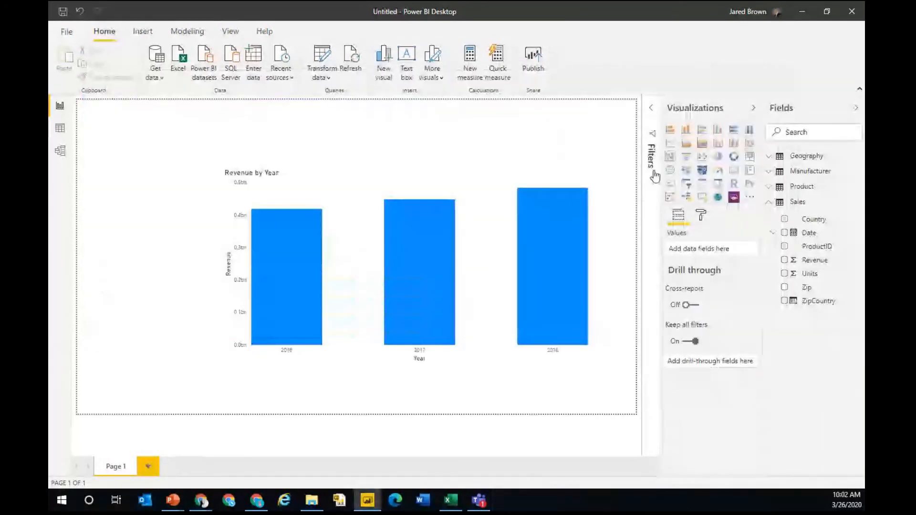
Create a new calculated table and paste the copied Date = ADDCOLUMNS( CALENDARAUTO() ...) formula as its definition.
click(775, 203)
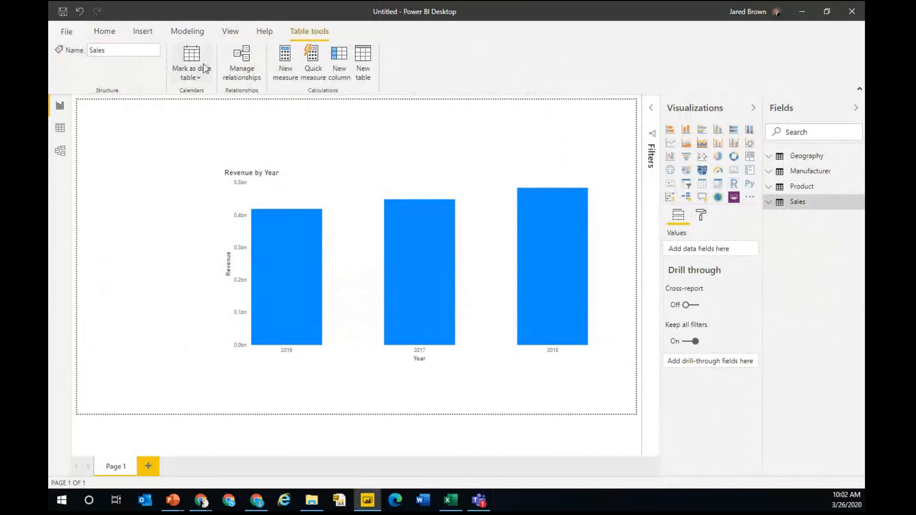
click(113, 30)
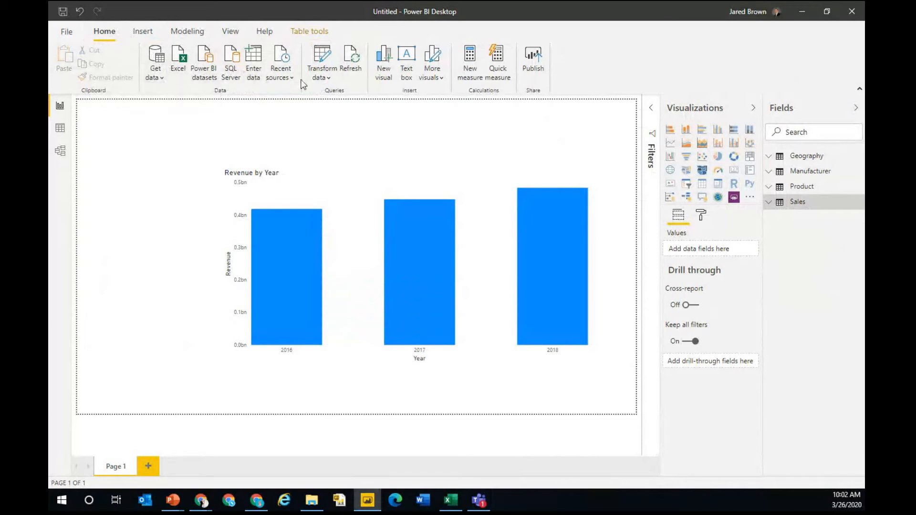
click(153, 30)
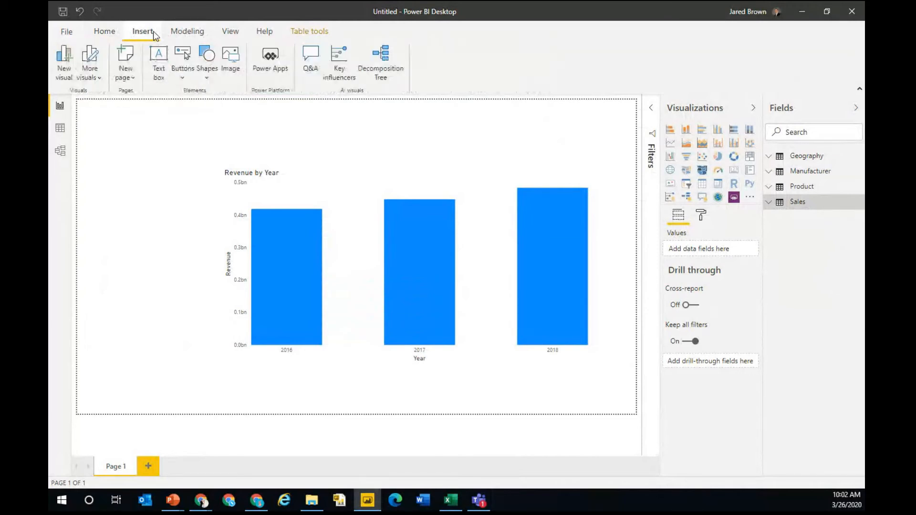
click(186, 29)
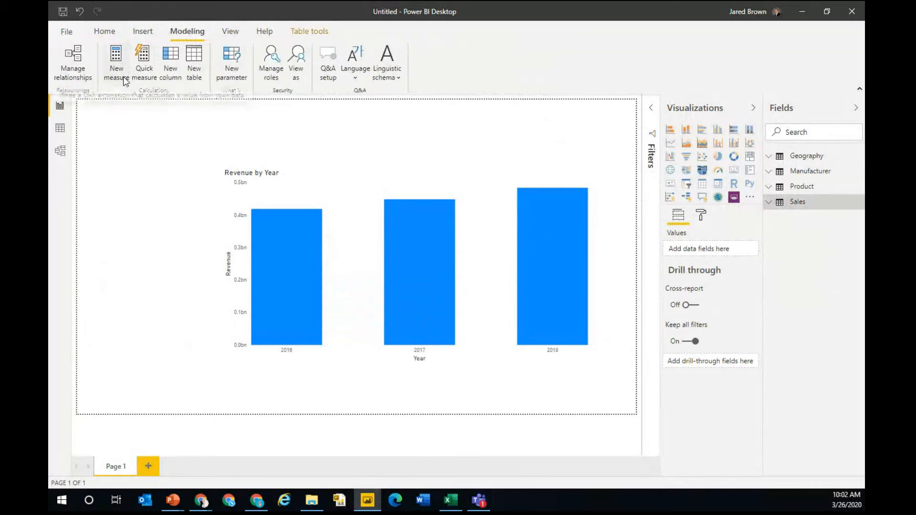
click(200, 76)
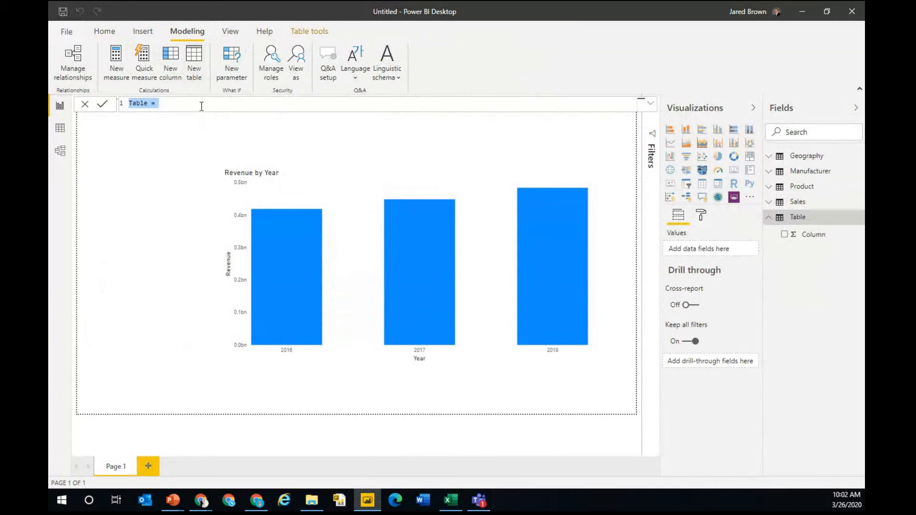
key(ctrl+v)
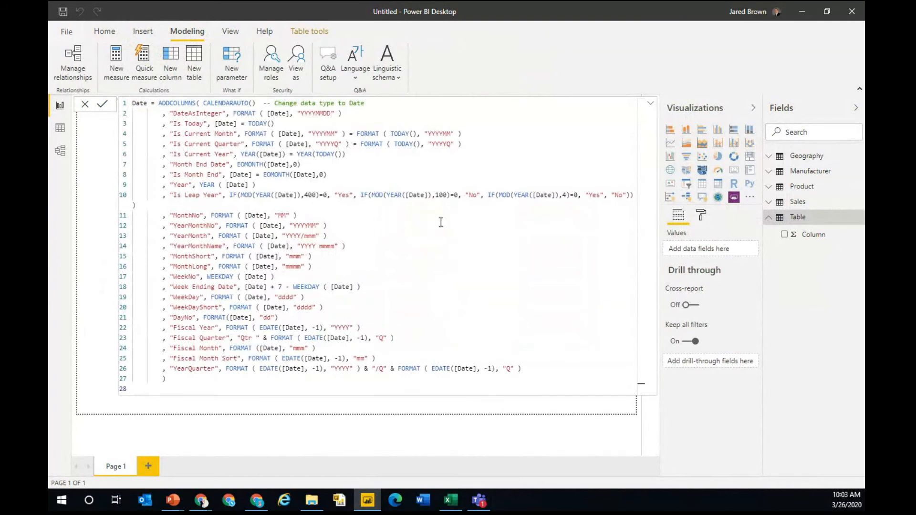
key(Return)
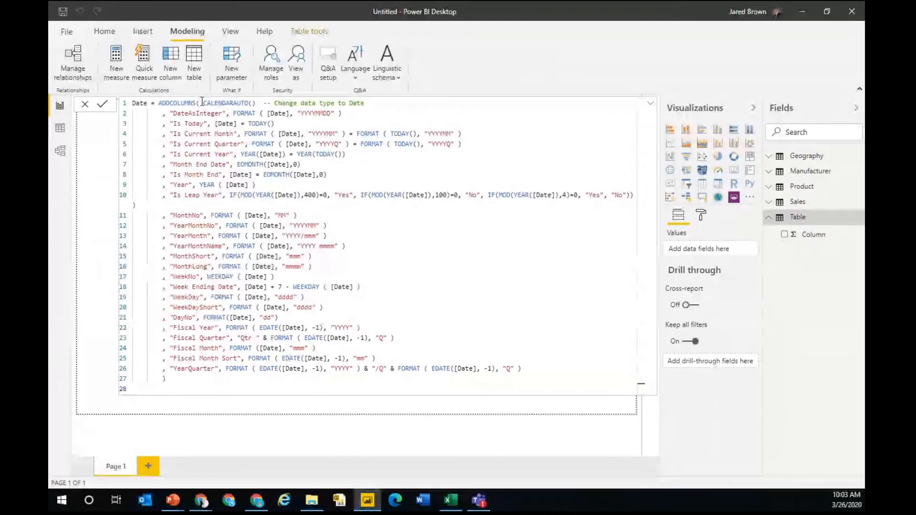
Review CALENDARAUTO, ADDCOLUMNS and the Is Current Year and MonthShort columns in the formula, and commit the Date table.
drag(203, 102, 253, 103)
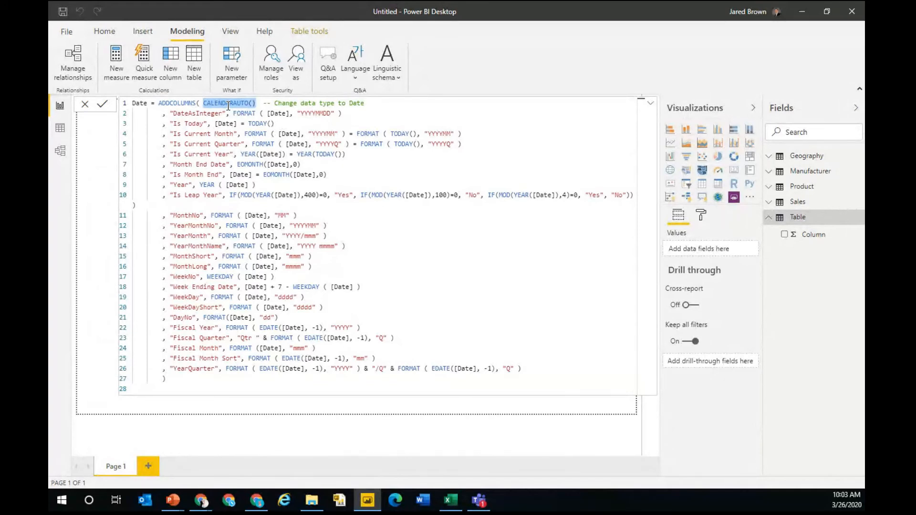
double_click(189, 105)
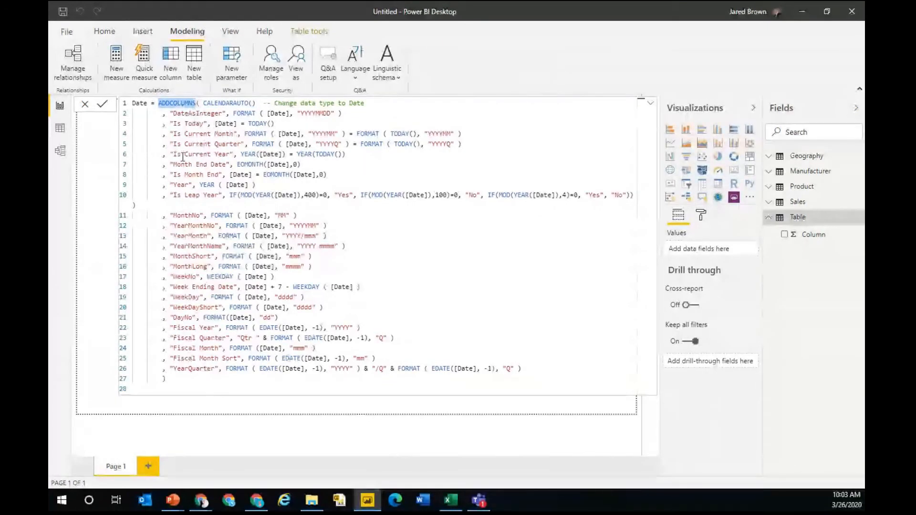
drag(167, 154, 346, 154)
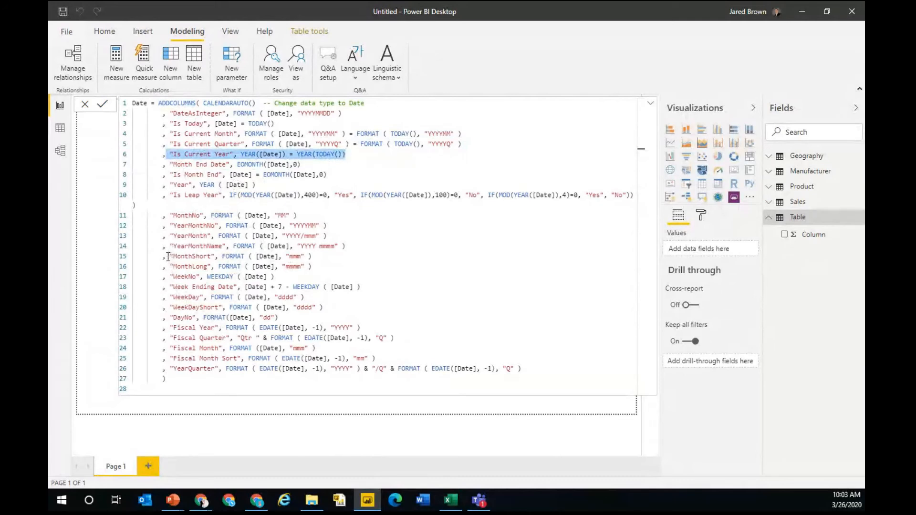
drag(167, 257, 349, 259)
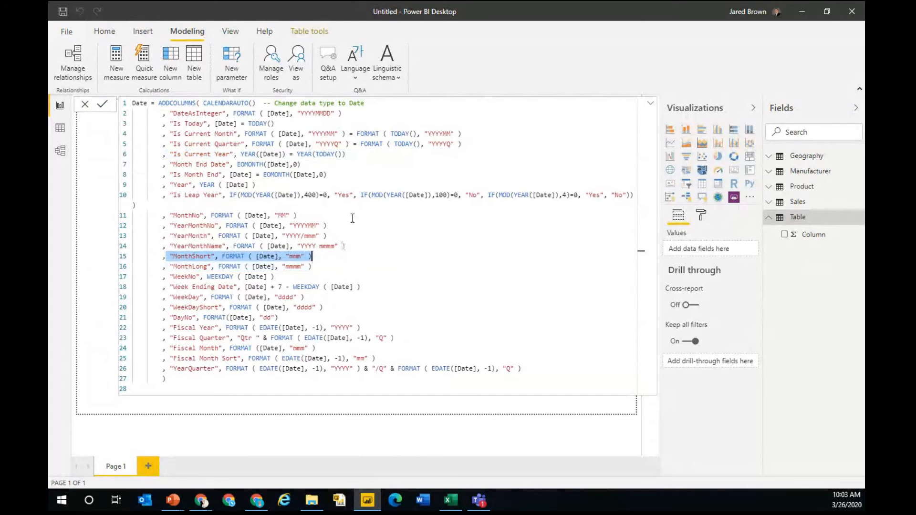
click(322, 436)
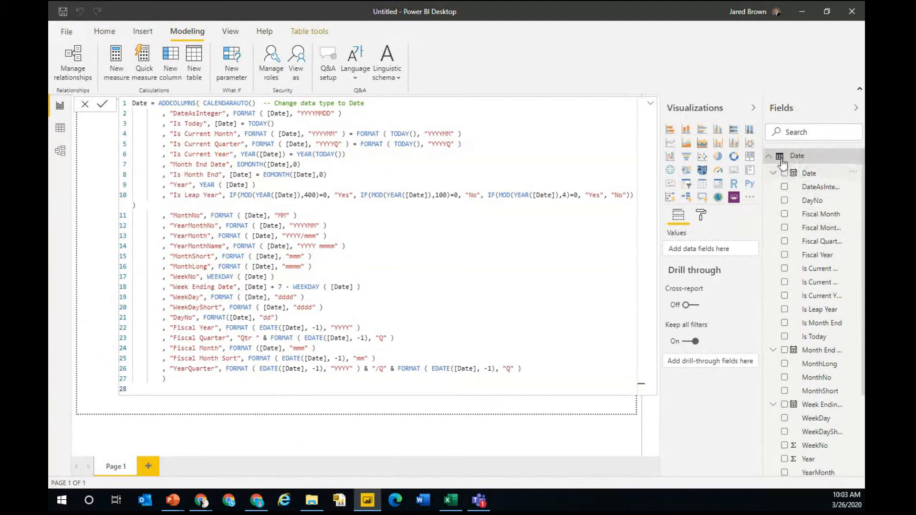
Set the Date table's Date column to the Date data type and relate it to the Date column in Sales.
click(811, 173)
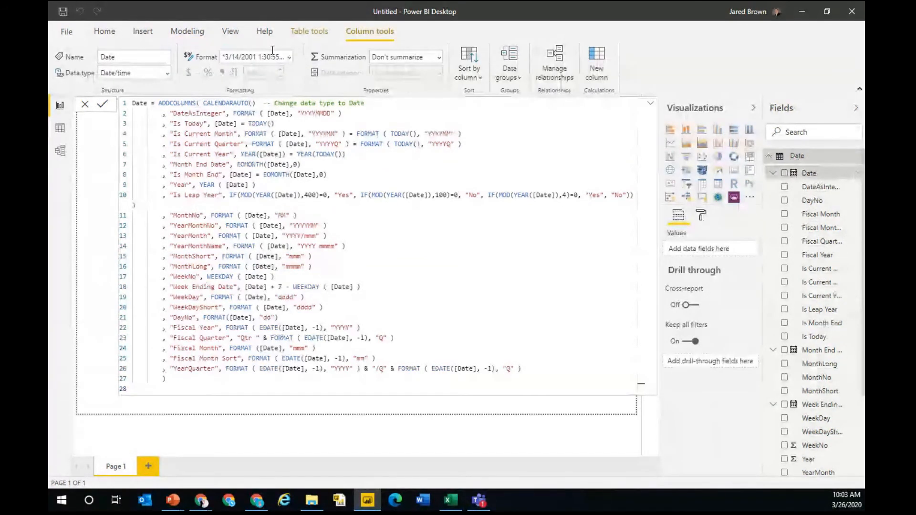
click(168, 72)
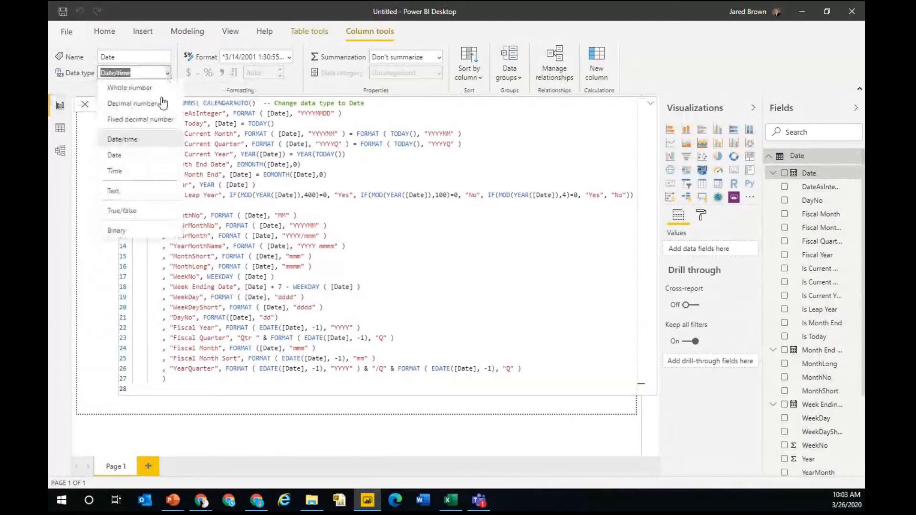
click(134, 159)
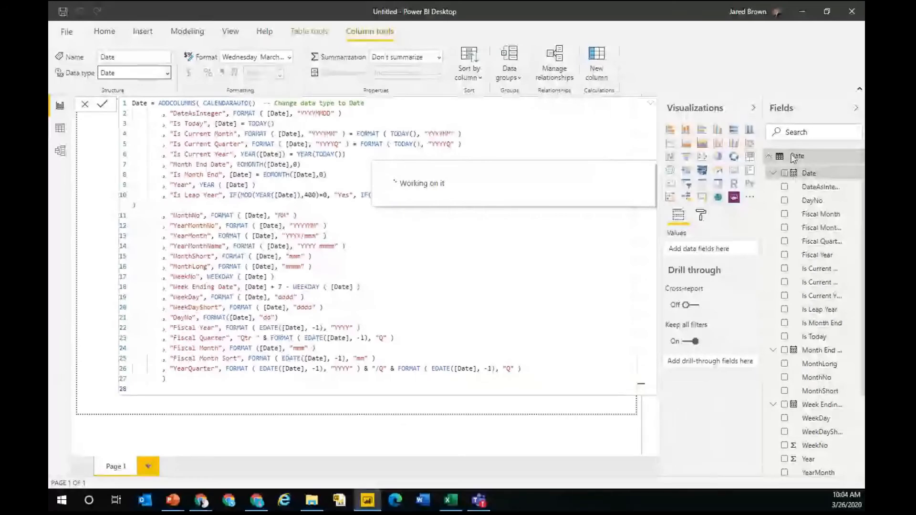
click(59, 150)
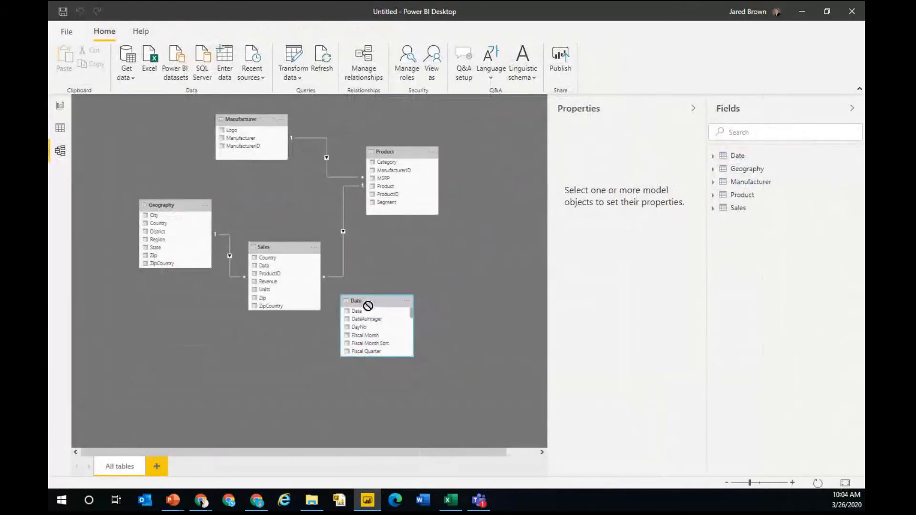
drag(261, 266, 356, 313)
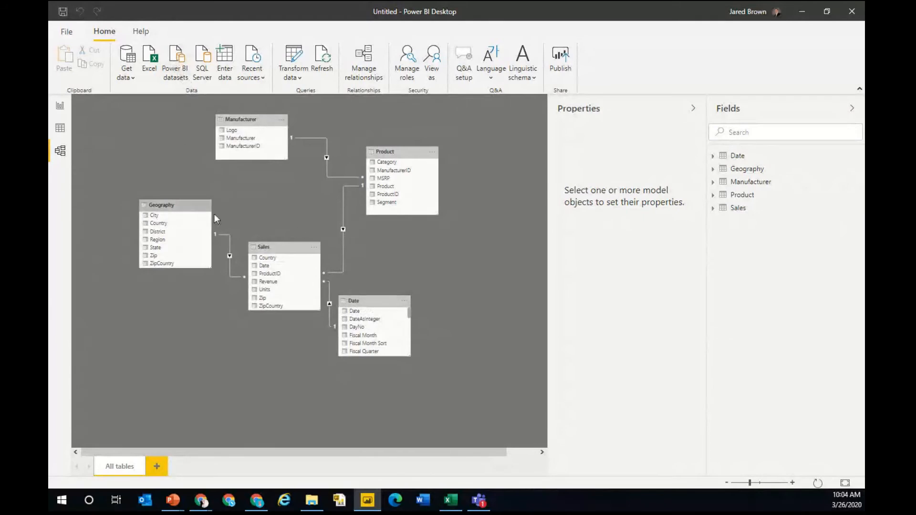
Replace the revenue chart's axis in the report with the Date table's Date field and enlarge the chart.
click(61, 105)
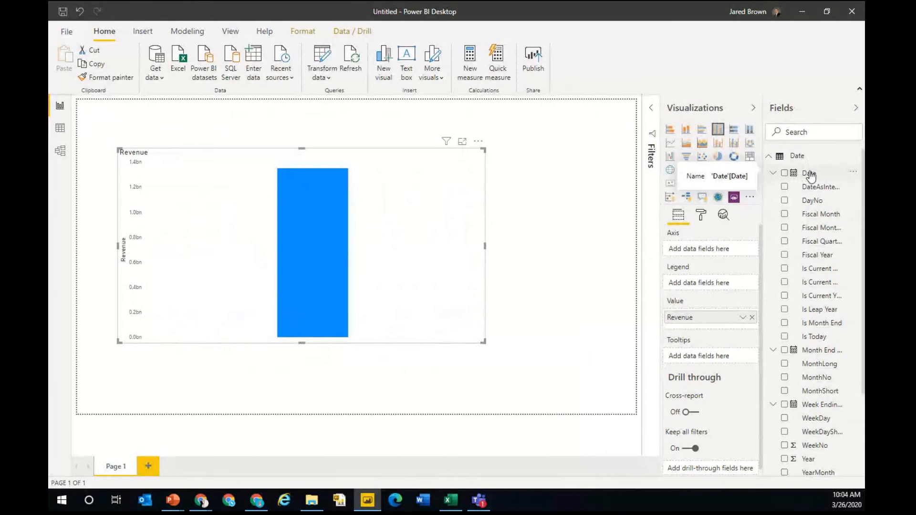
drag(810, 176, 402, 263)
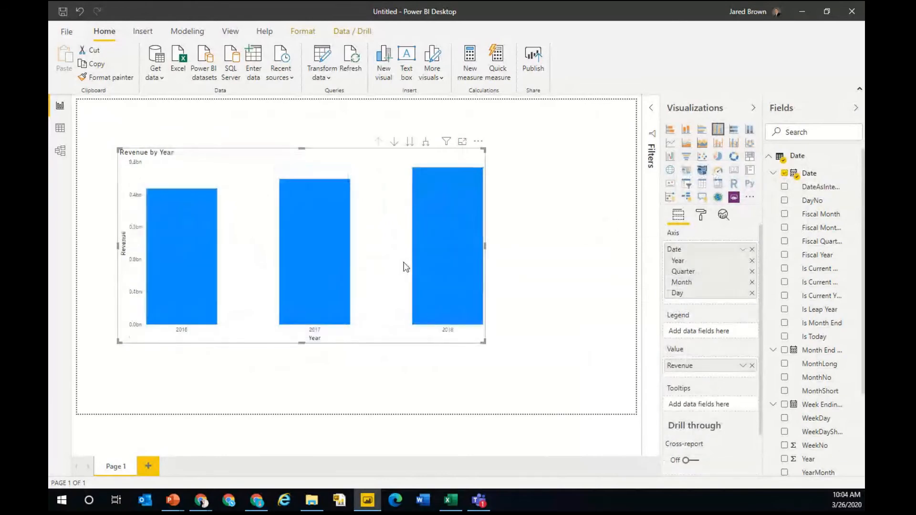
drag(481, 342, 544, 361)
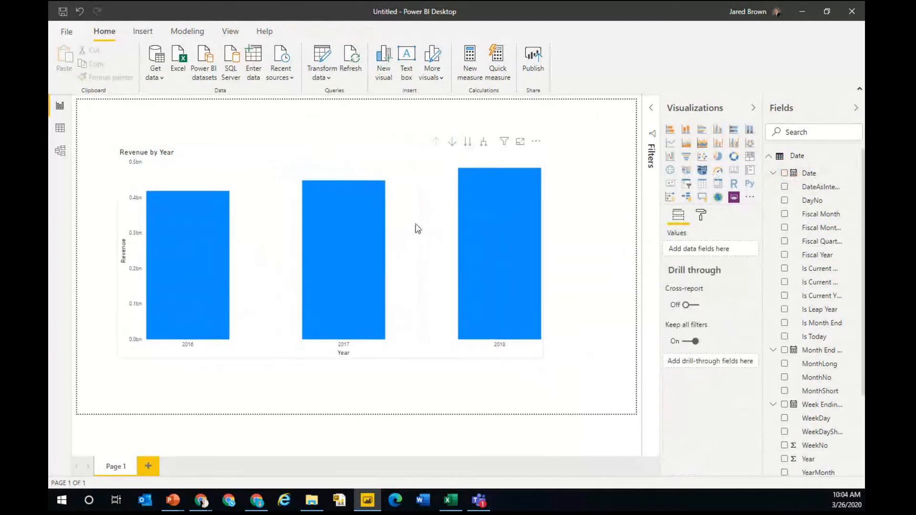
Expand the revenue chart to year and quarter, then make it wider and shorter and move it slightly up the page.
click(490, 144)
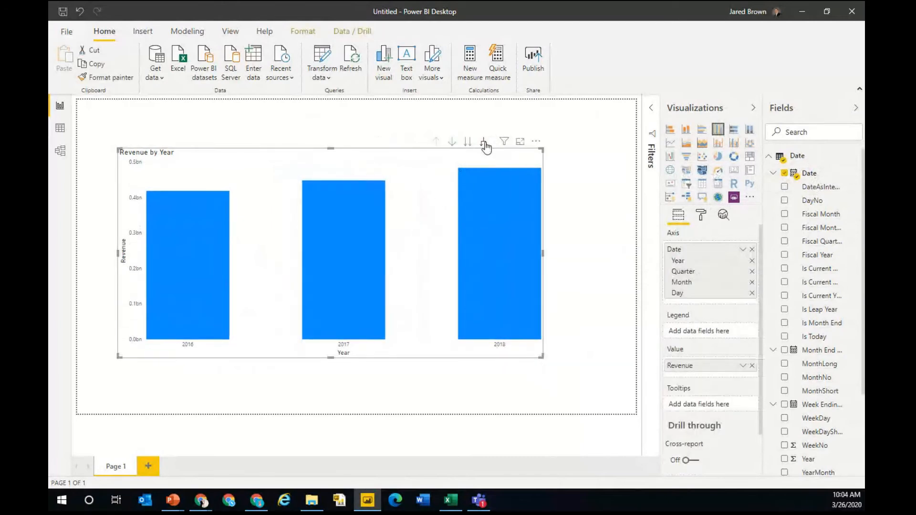
click(484, 143)
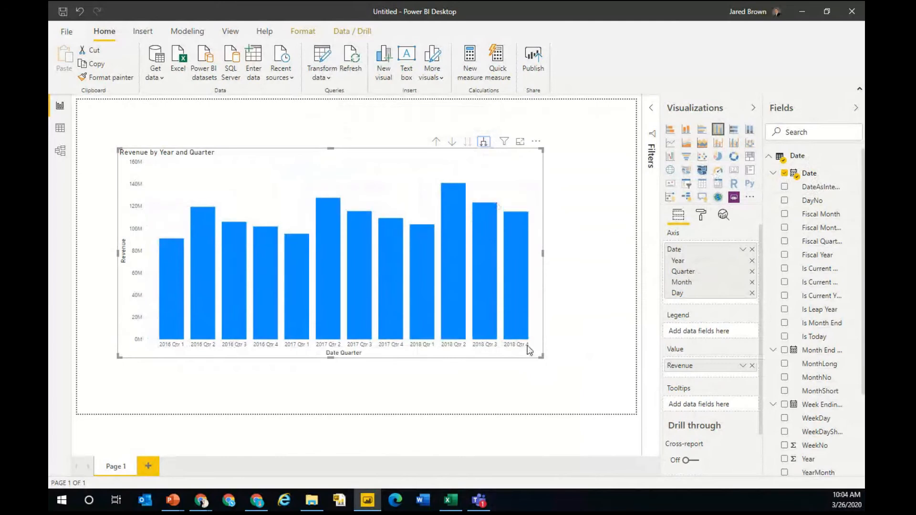
drag(538, 360, 609, 334)
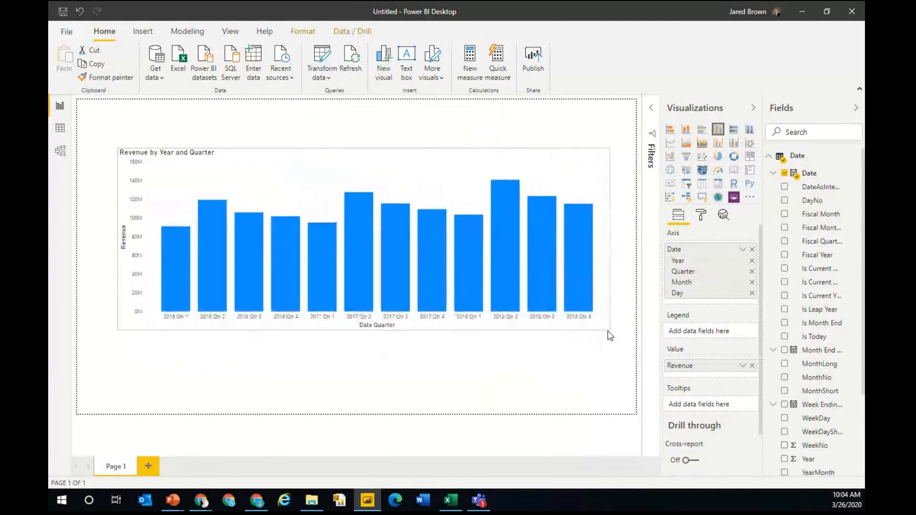
drag(338, 159, 346, 175)
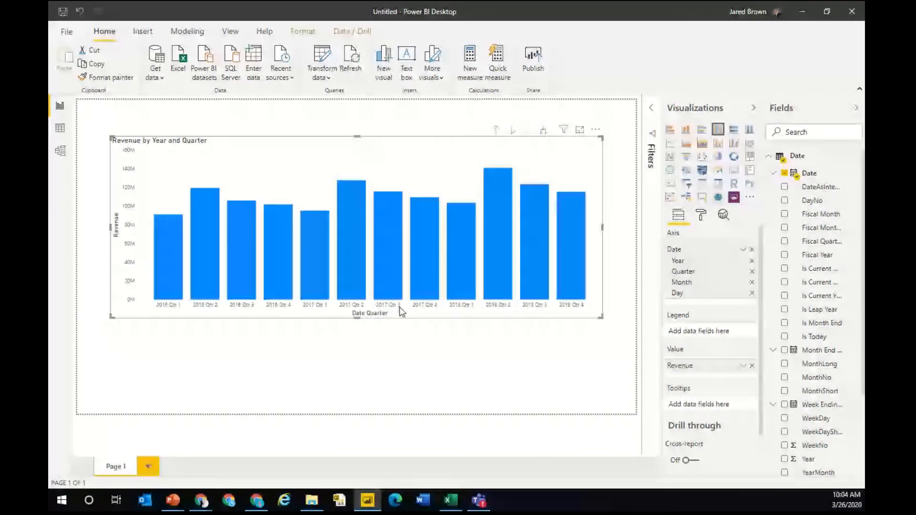
Turn off concatenated labels on the revenue chart's X axis so quarters are grouped under their years.
click(703, 216)
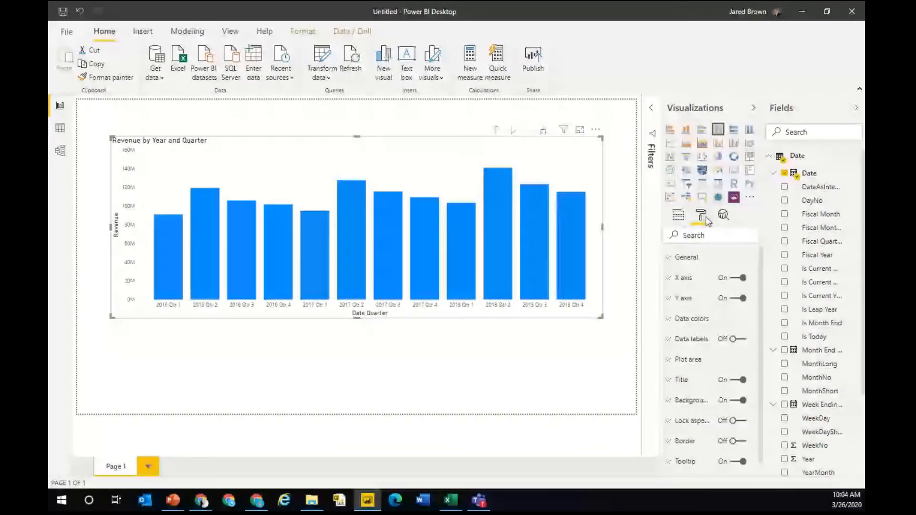
click(685, 299)
scroll(705, 337, down, 4)
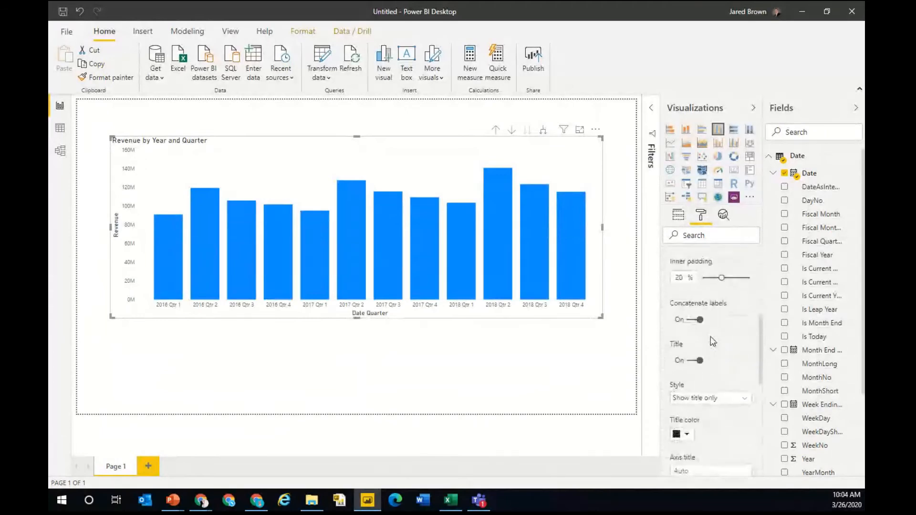
scroll(713, 341, down, 5)
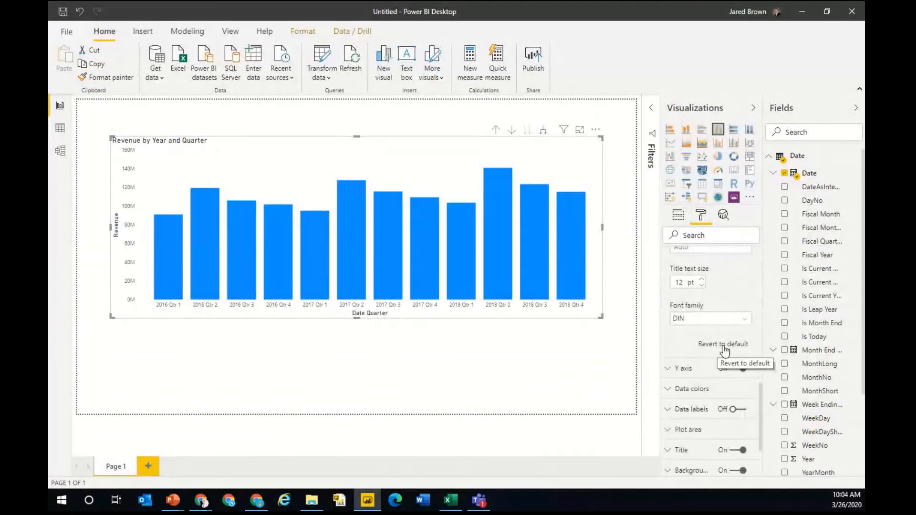
scroll(724, 346, up, 4)
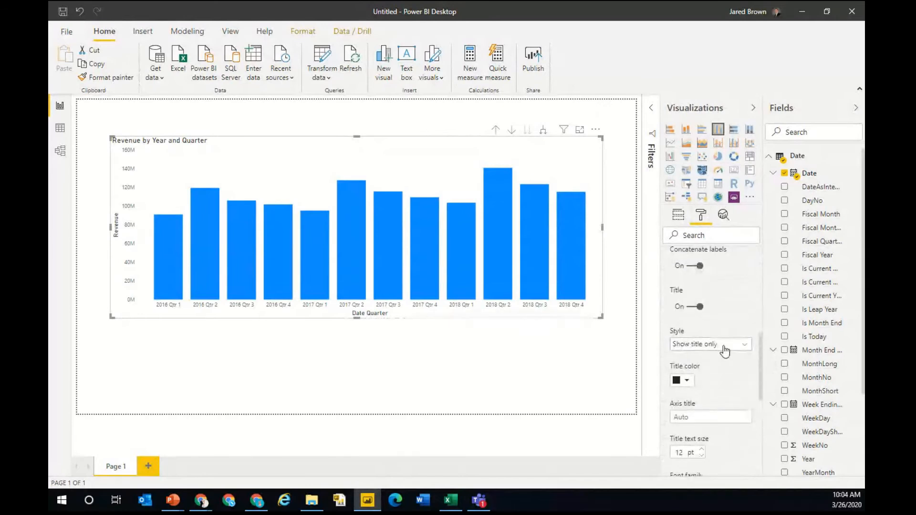
click(696, 266)
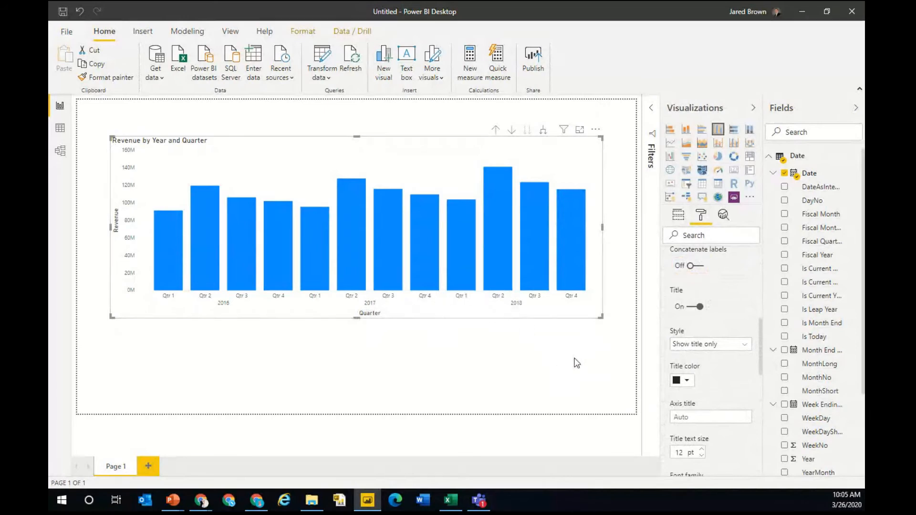
click(636, 268)
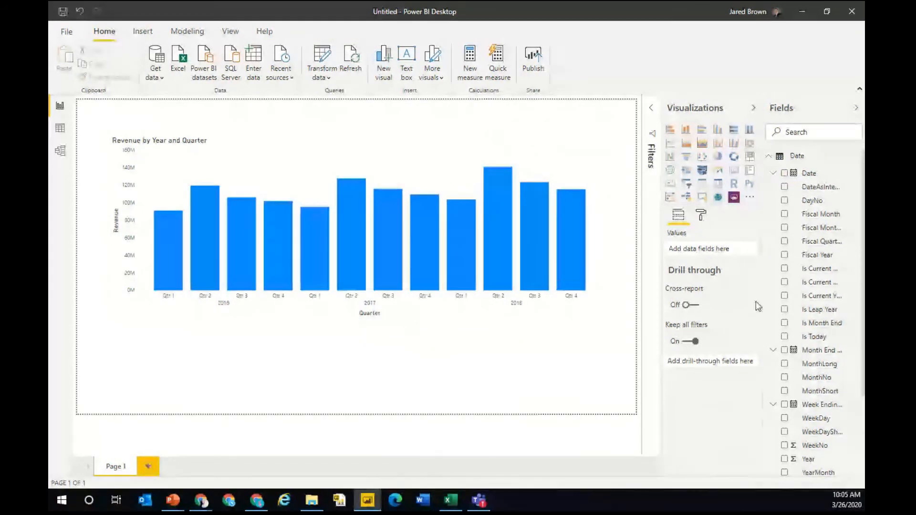
Show the Geography and Sales tables' fields and examine the aggregation options for the chart's Revenue value.
click(773, 157)
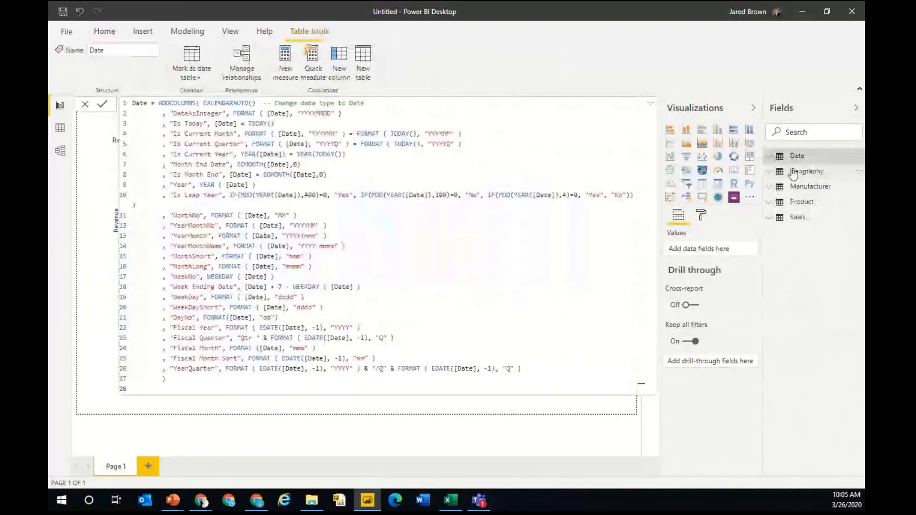
click(793, 173)
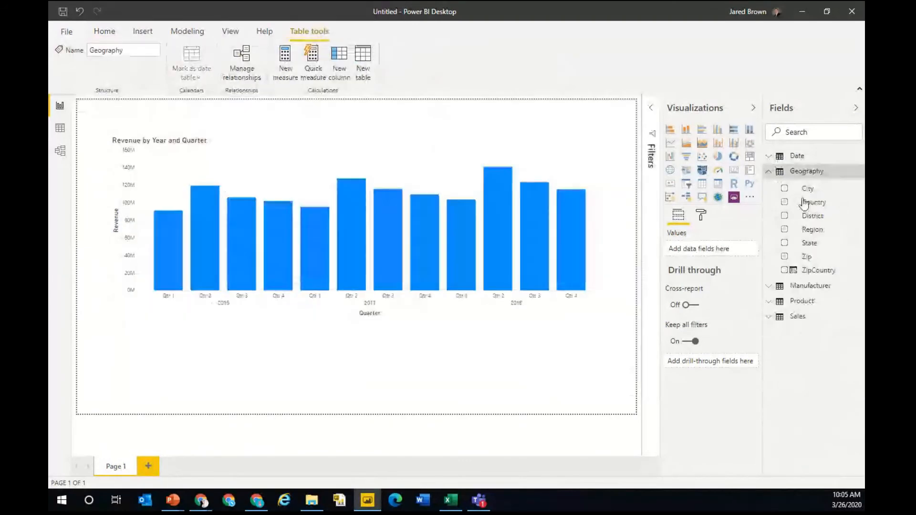
click(770, 318)
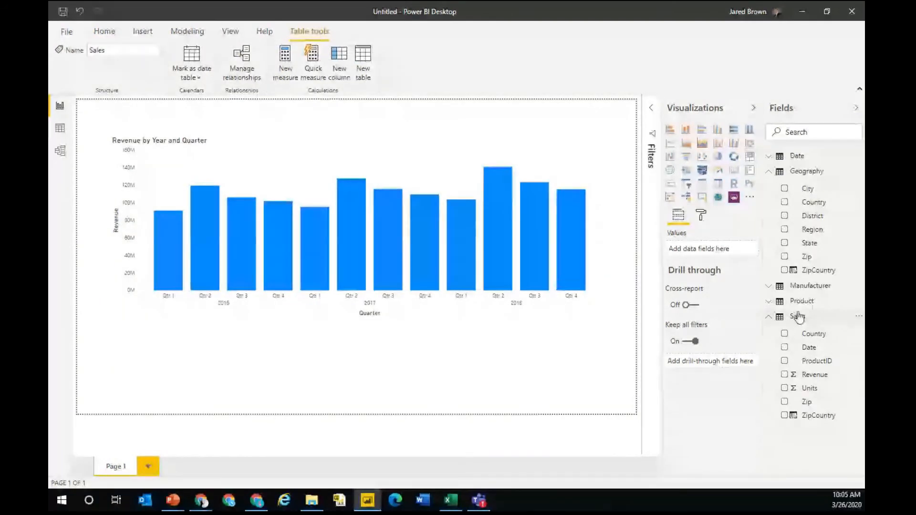
click(579, 173)
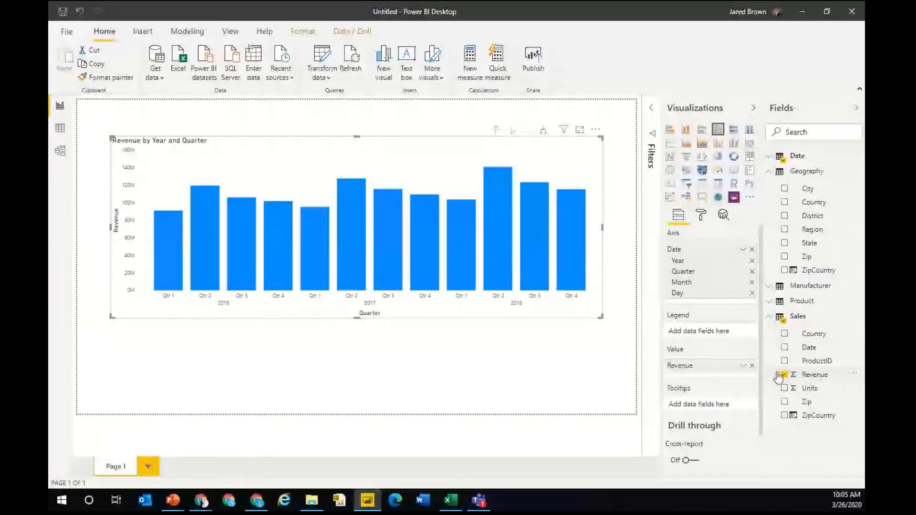
click(742, 366)
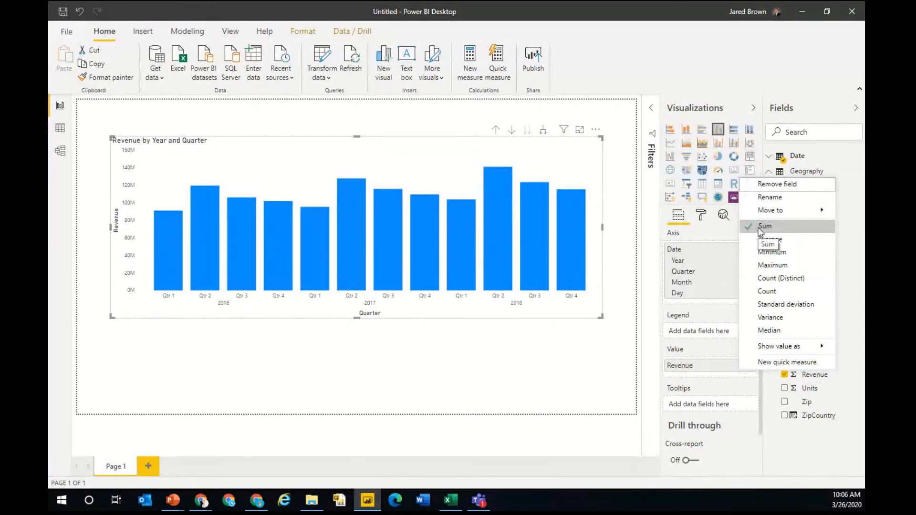
click(614, 337)
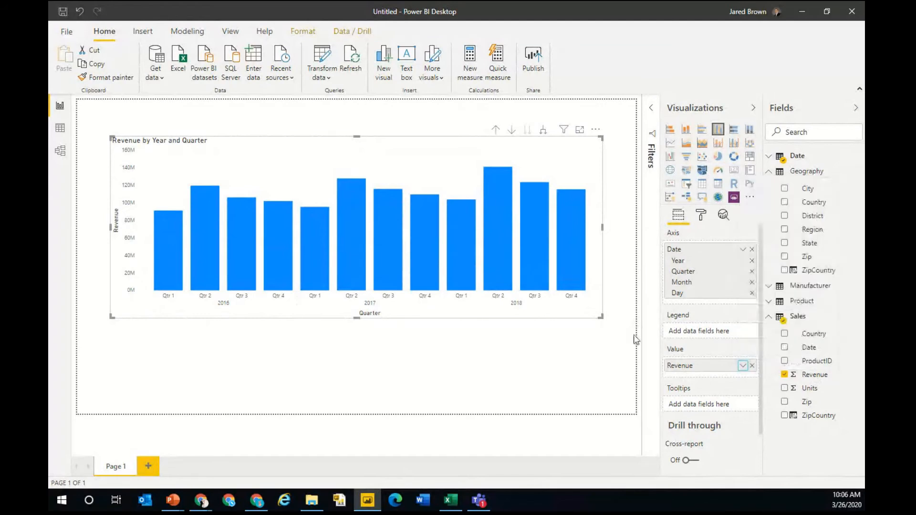
Create a measure in the Sales table with the formula Sales = SUM(Sales[Revenue]).
right_click(804, 318)
click(795, 316)
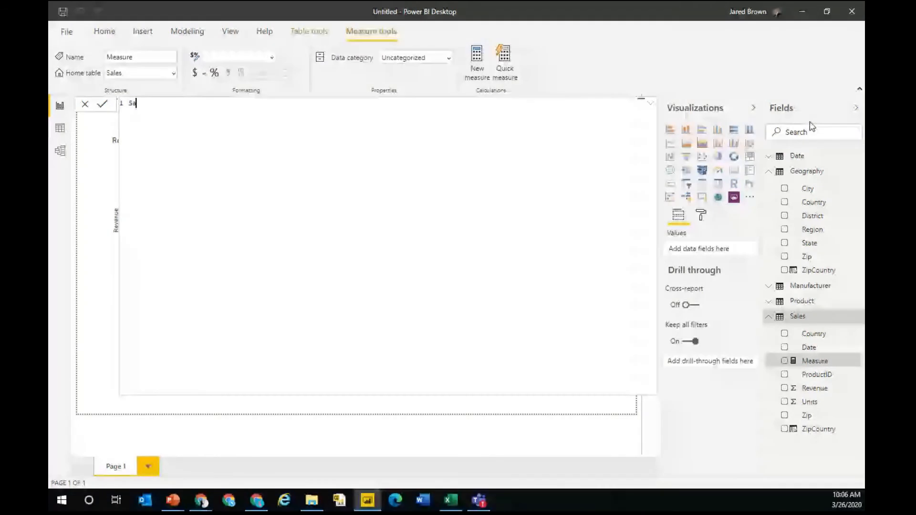
text(les =)
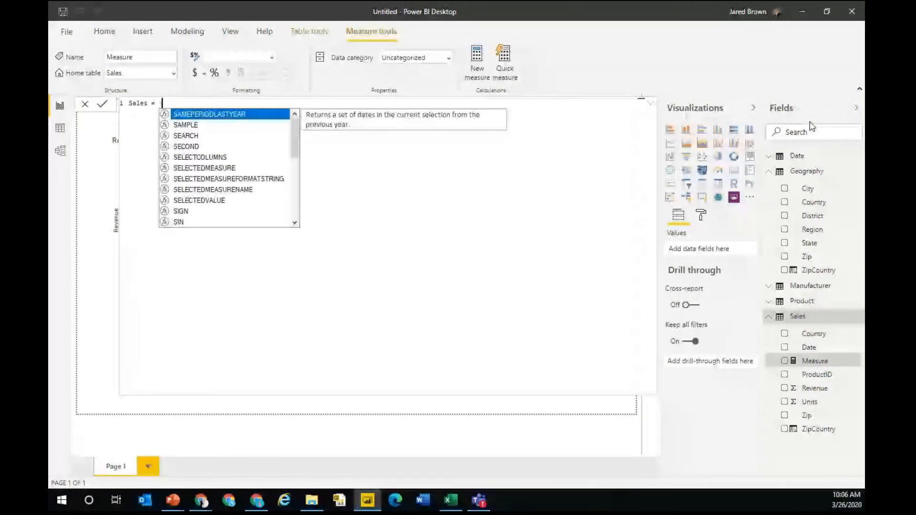
text( SUM(Sales[Re)
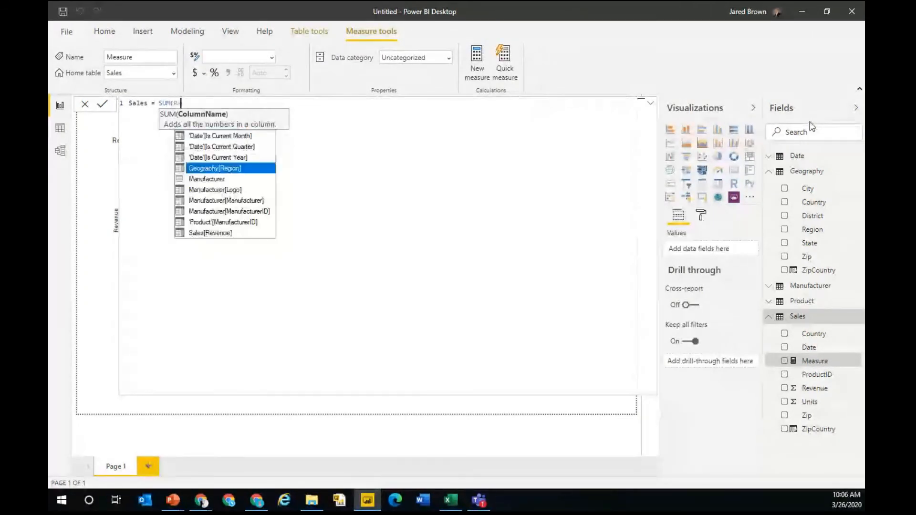
text(v)
key(Tab)
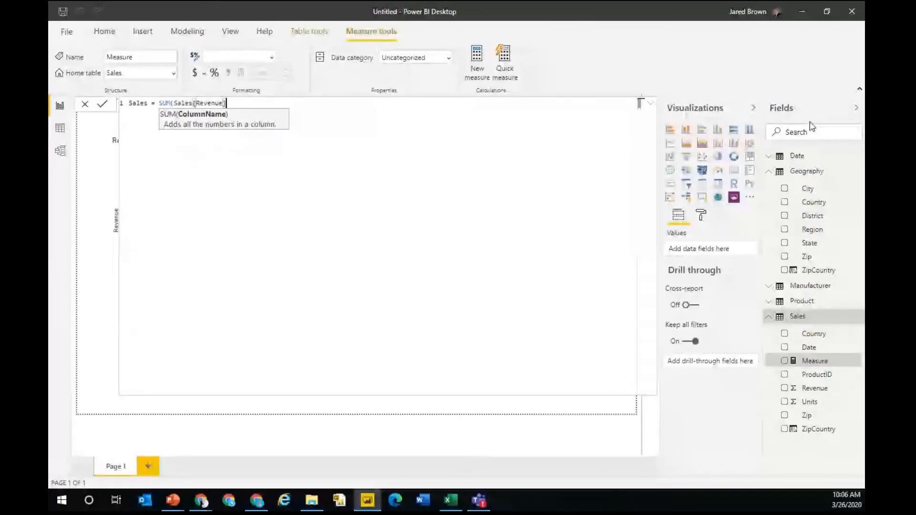
text())
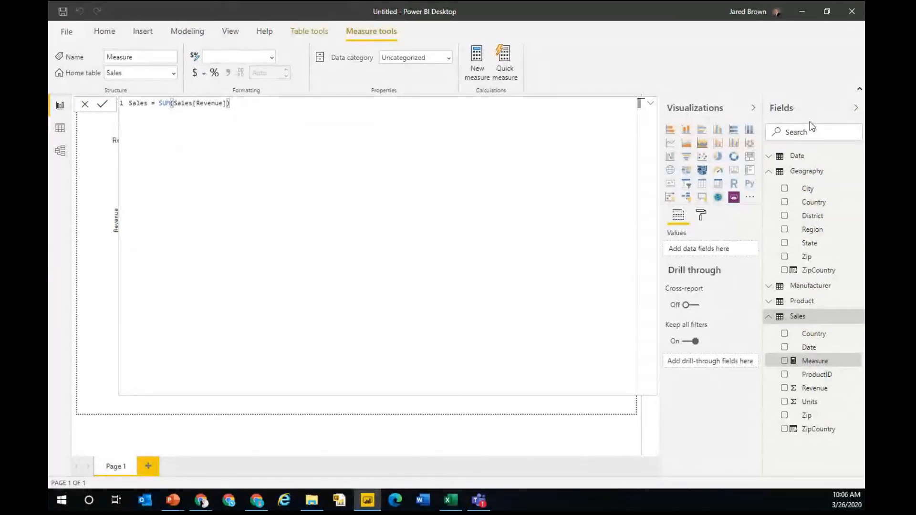
key(Return)
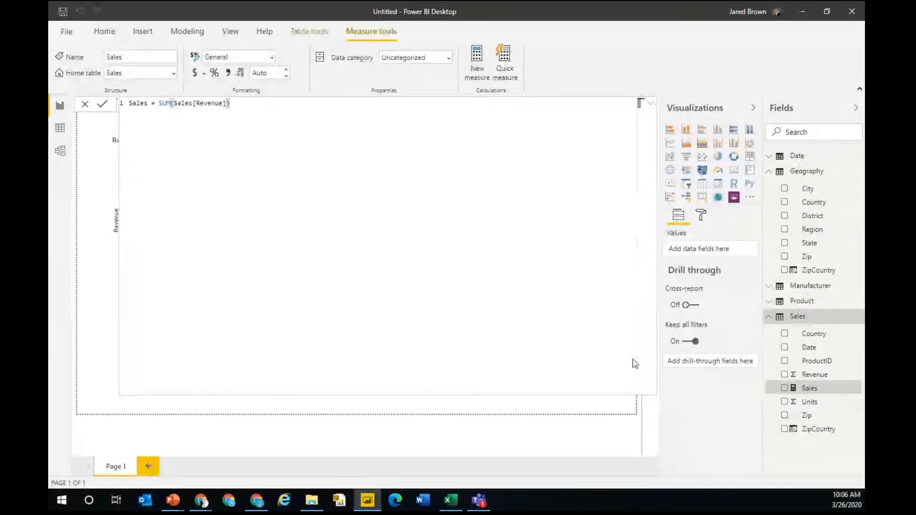
Add the Sales measure to the chart as its value and remove the Revenue field from it.
click(618, 428)
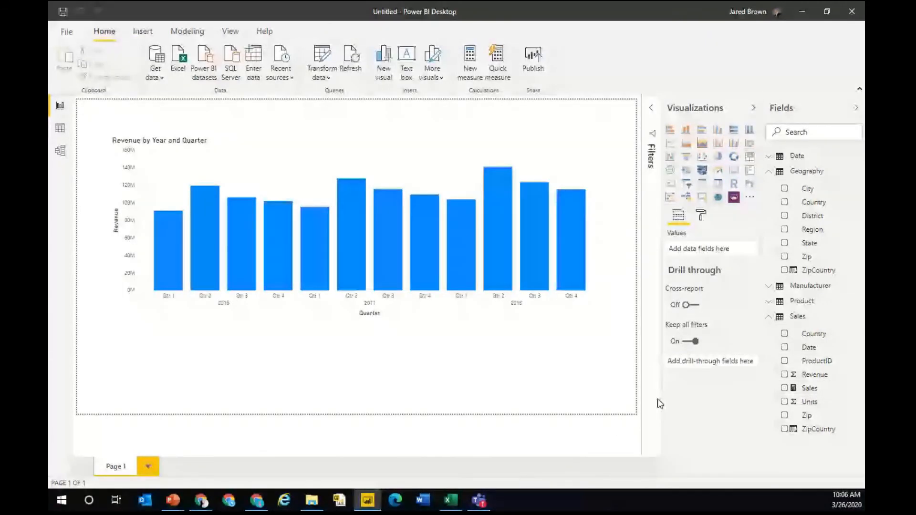
drag(816, 390, 467, 246)
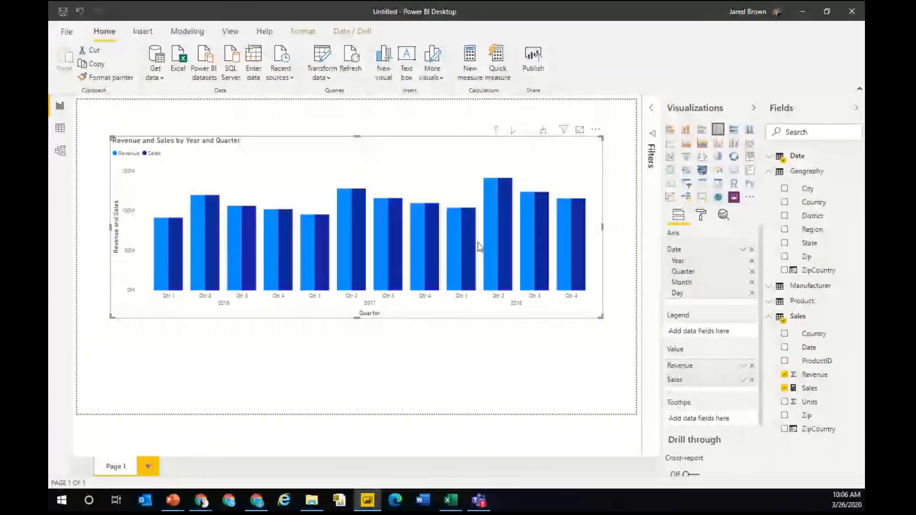
click(785, 375)
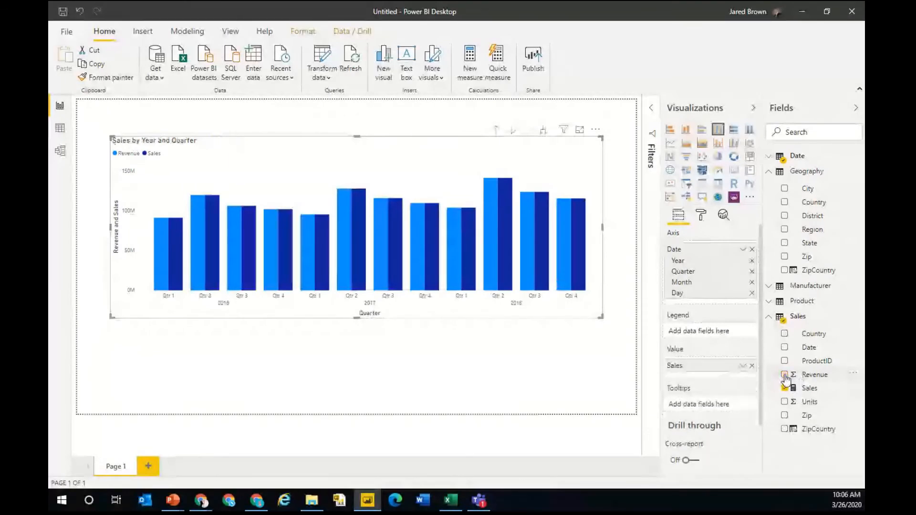
Hide the Revenue, Country, Date, ProductID, Units, Zip and ZipCountry fields in the Sales table.
right_click(812, 379)
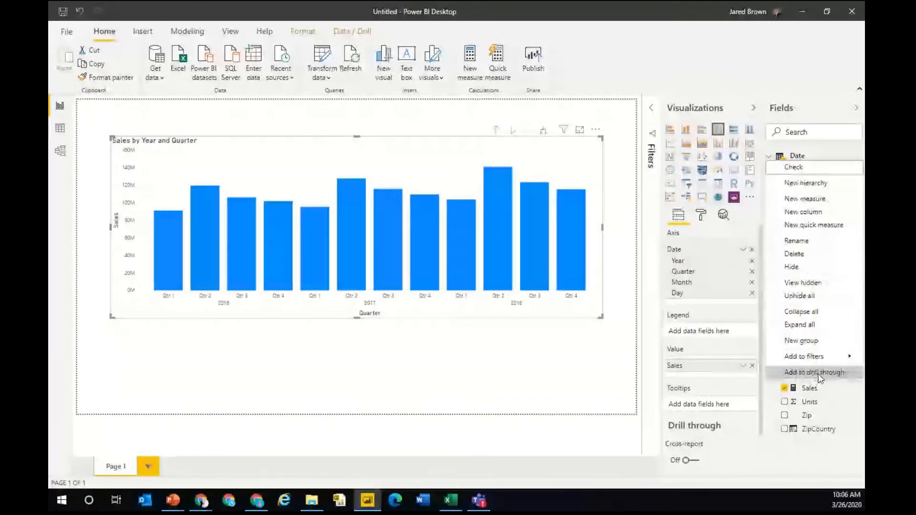
click(810, 268)
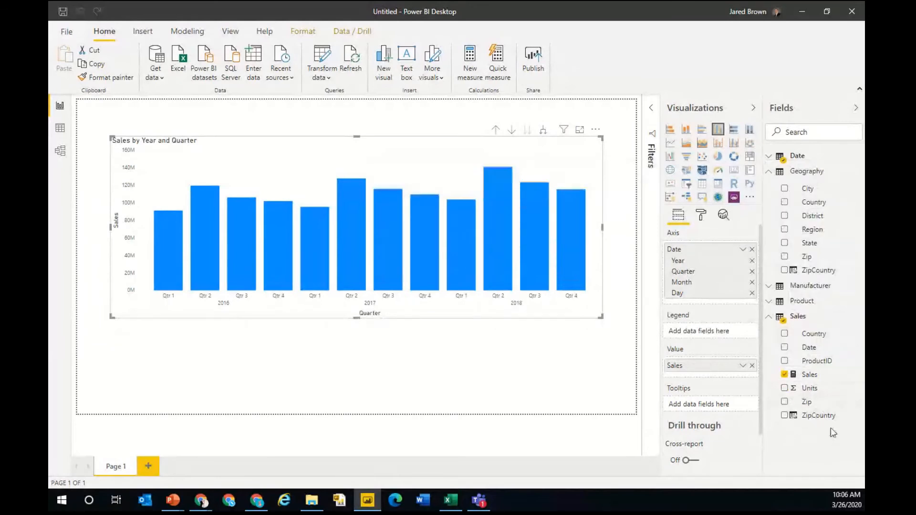
right_click(814, 333)
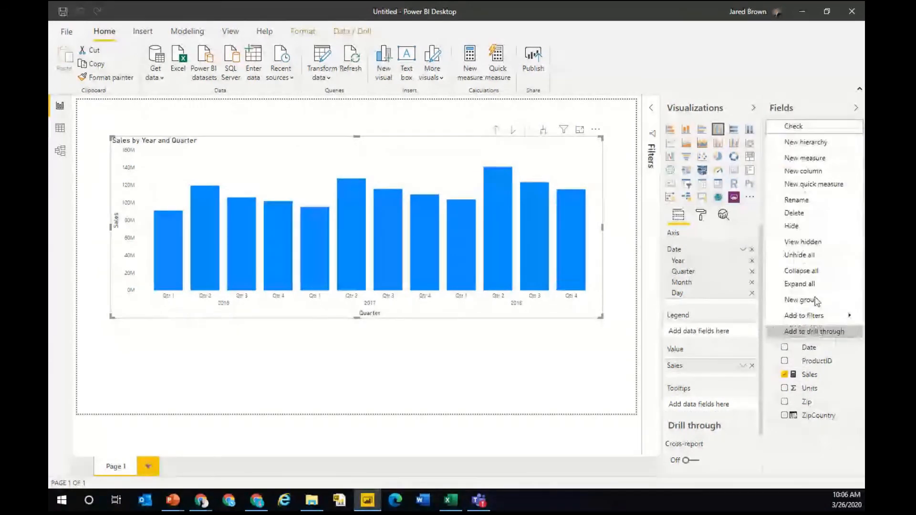
click(810, 225)
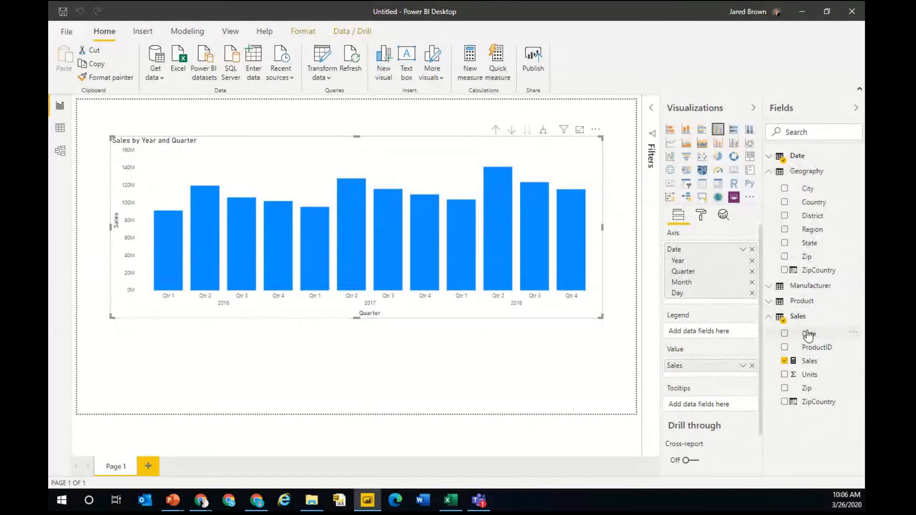
right_click(807, 334)
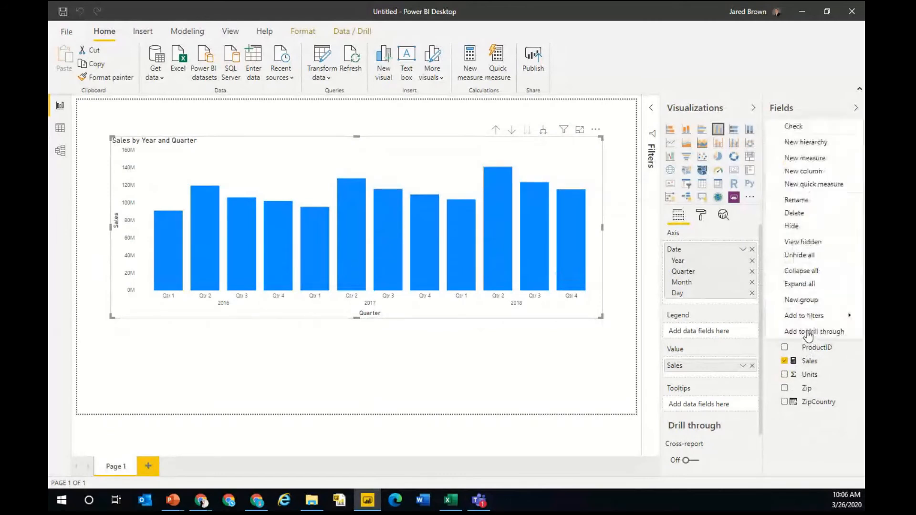
click(800, 227)
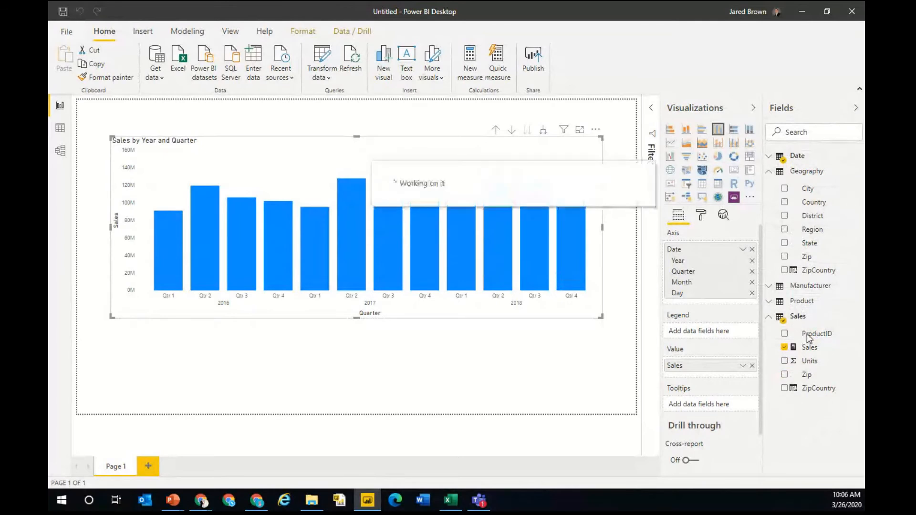
right_click(807, 333)
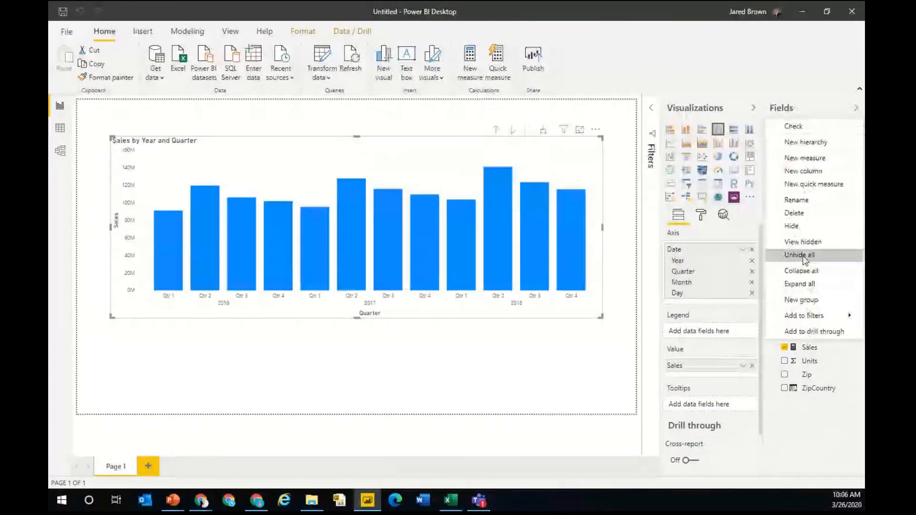
click(802, 227)
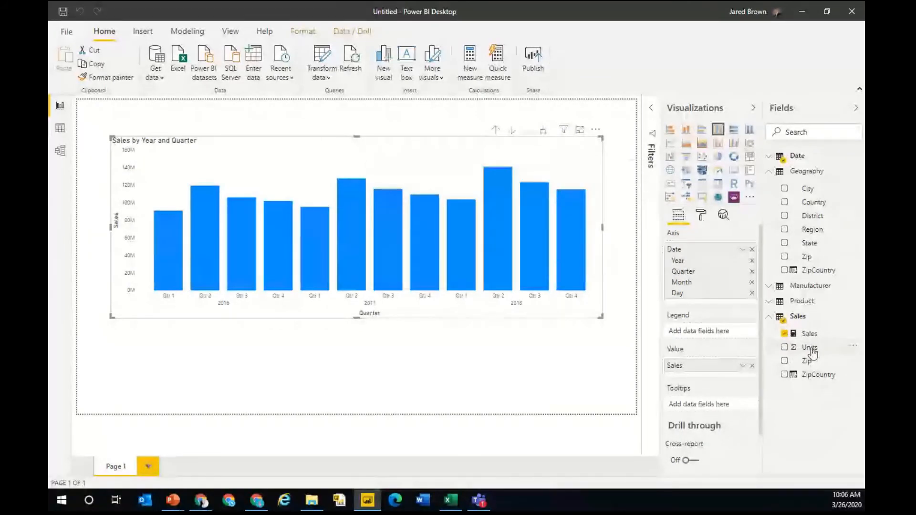
right_click(813, 351)
click(806, 240)
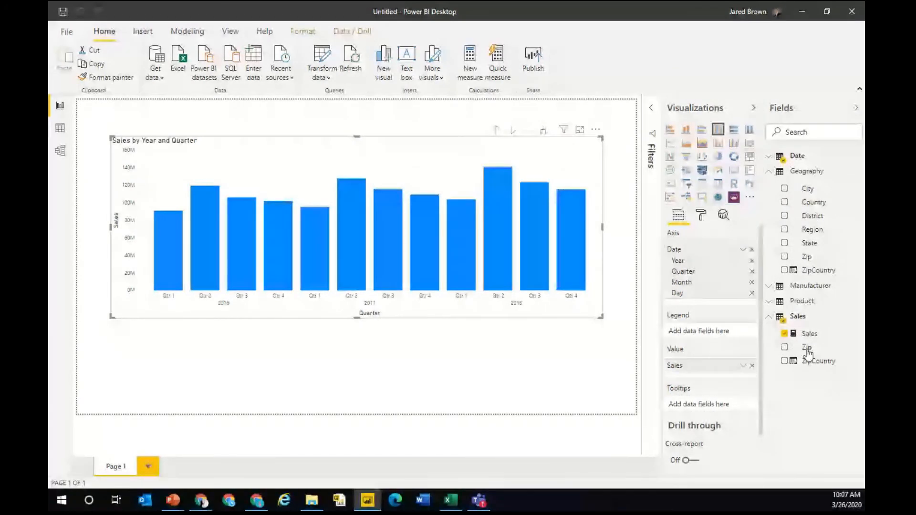
right_click(807, 350)
click(800, 241)
right_click(811, 349)
click(807, 257)
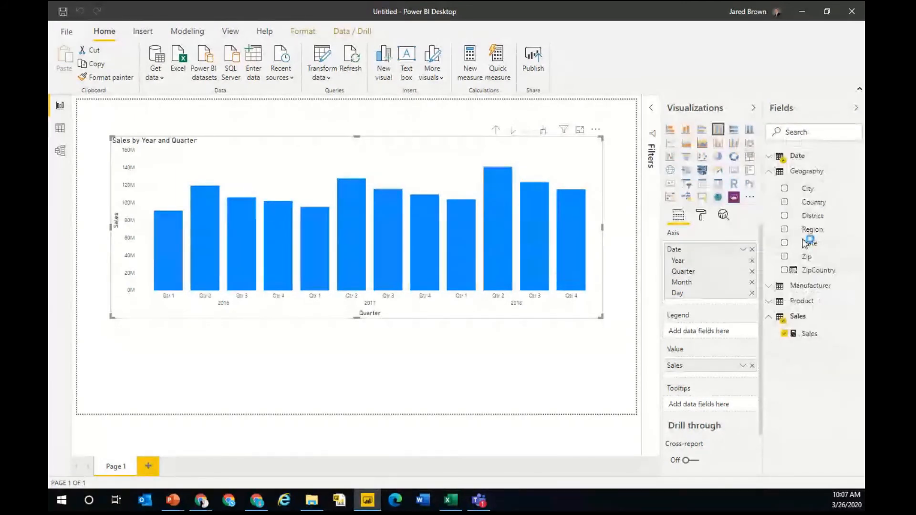
Refresh the field list by collapsing and reopening it, and review the formula of the measure in the Sales table.
click(856, 110)
click(856, 117)
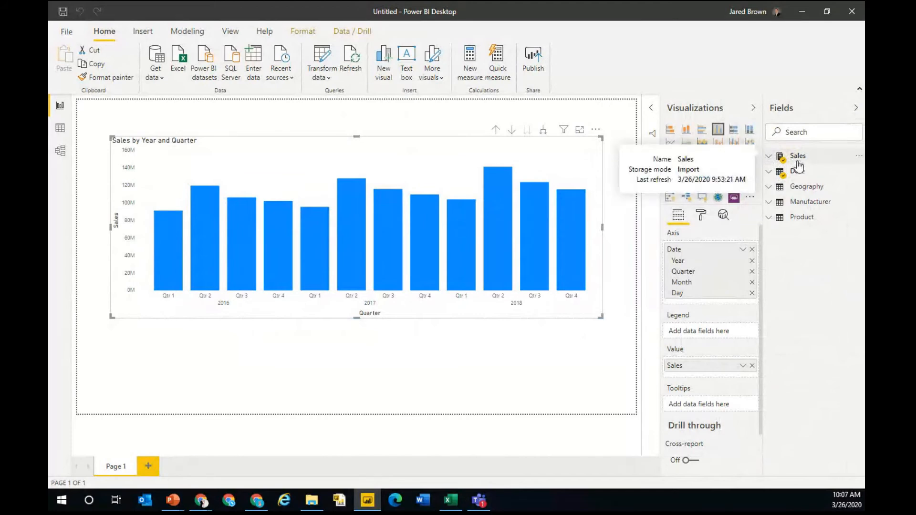
click(770, 160)
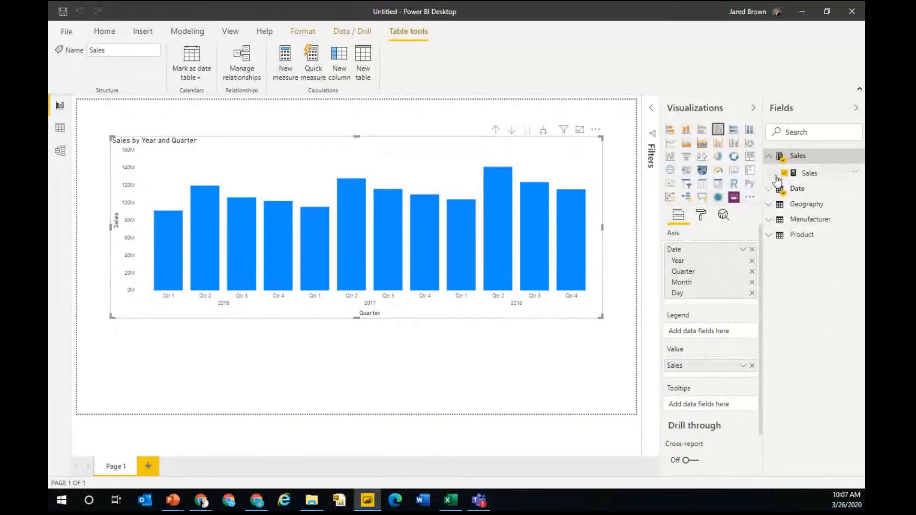
click(810, 173)
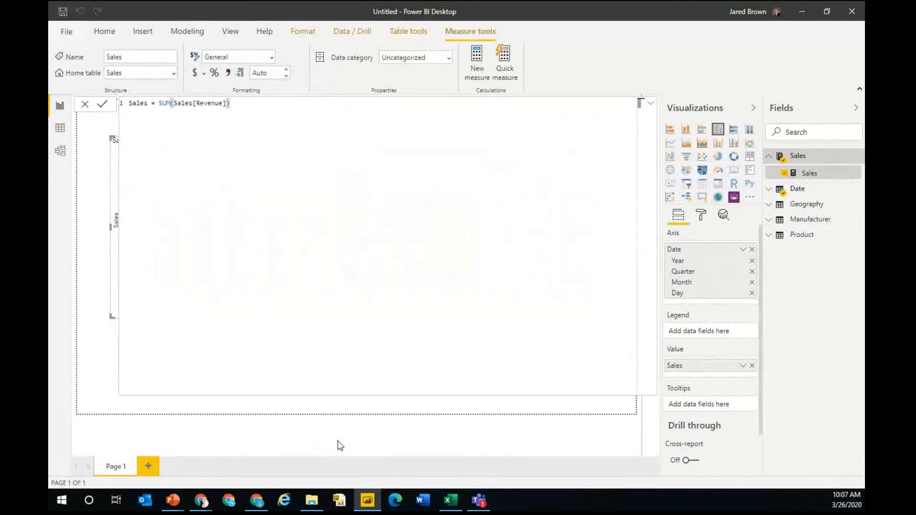
click(340, 445)
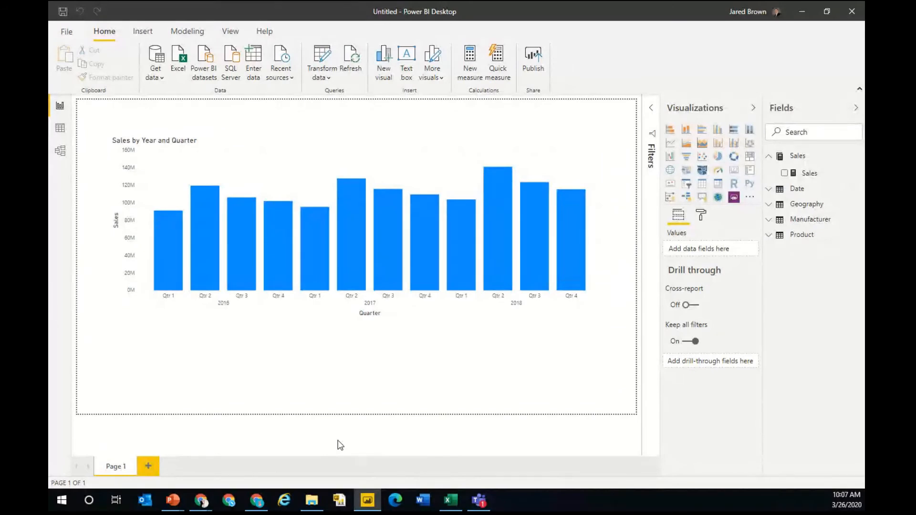
Create a Year-to-date total quick measure in the Sales table with Sales as base value and the Date table's Date field.
click(808, 174)
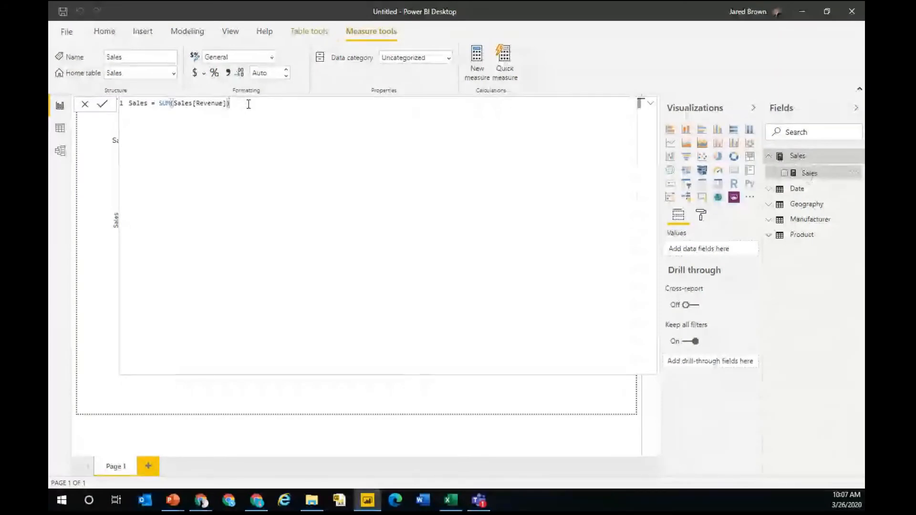
click(248, 104)
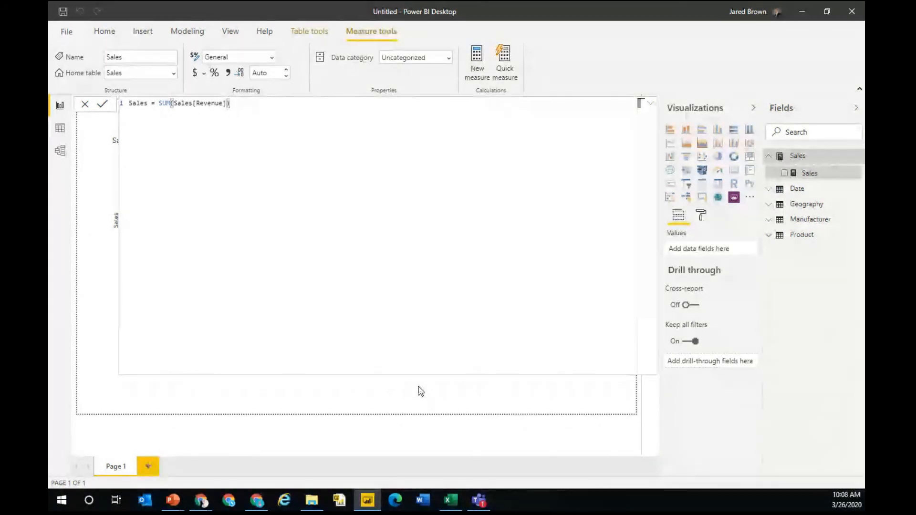
right_click(811, 175)
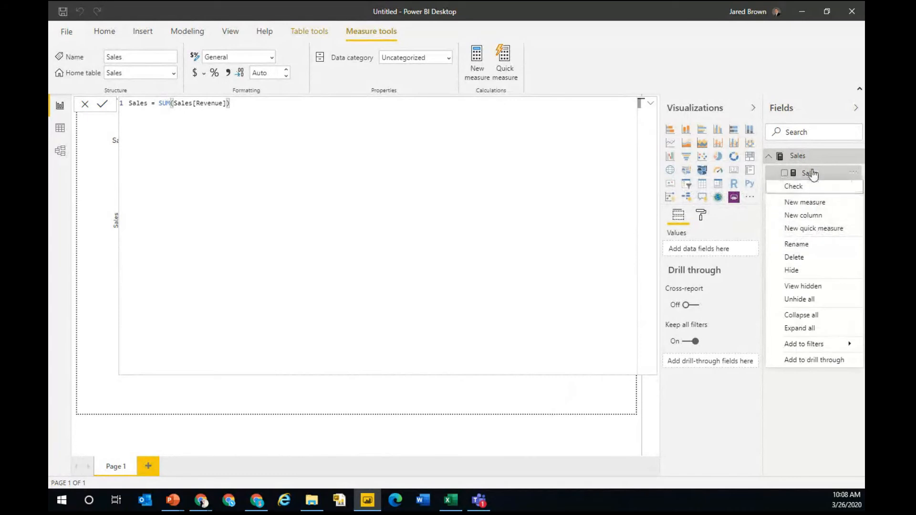
click(813, 227)
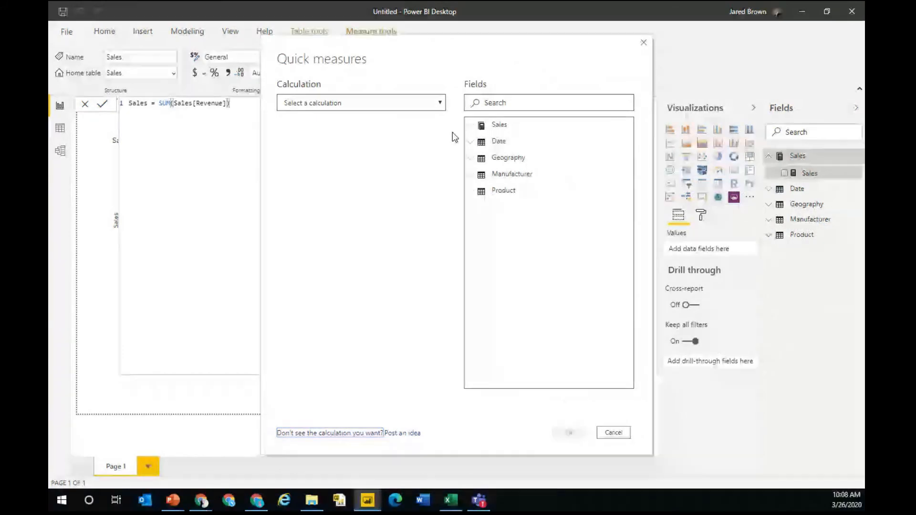
click(357, 102)
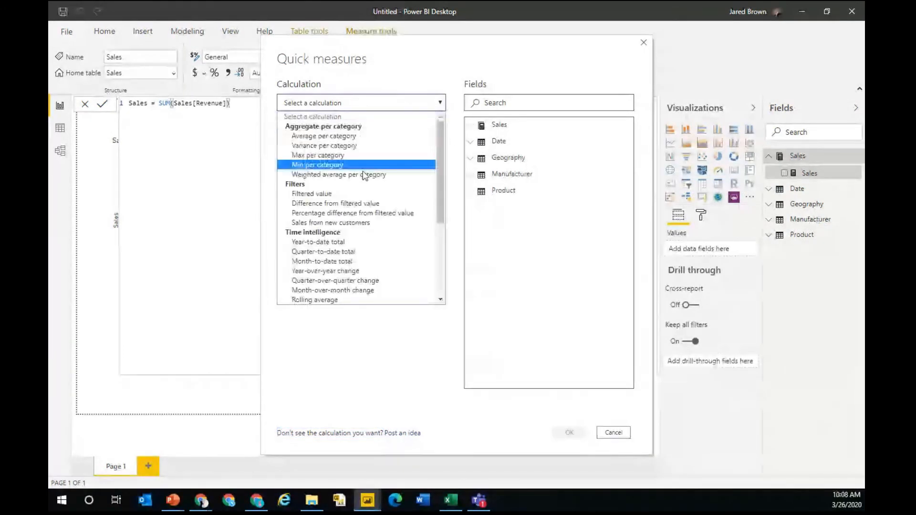
click(348, 244)
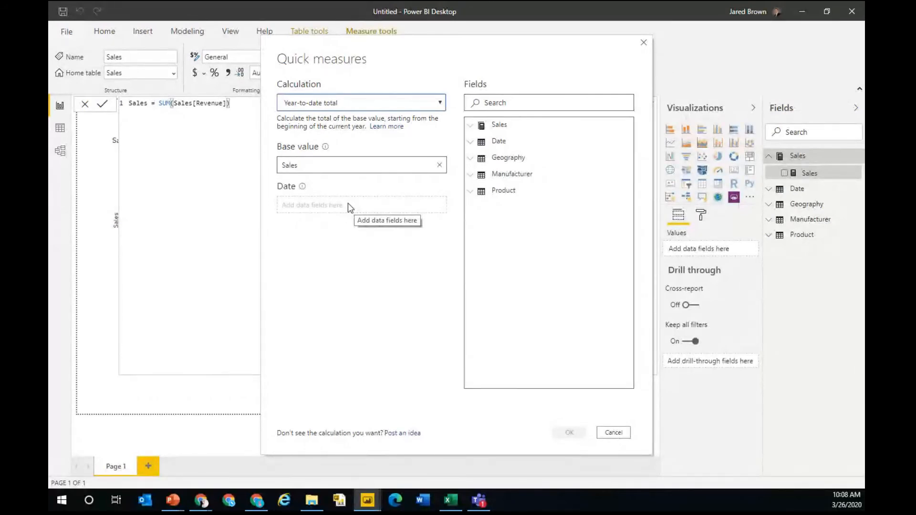
click(478, 142)
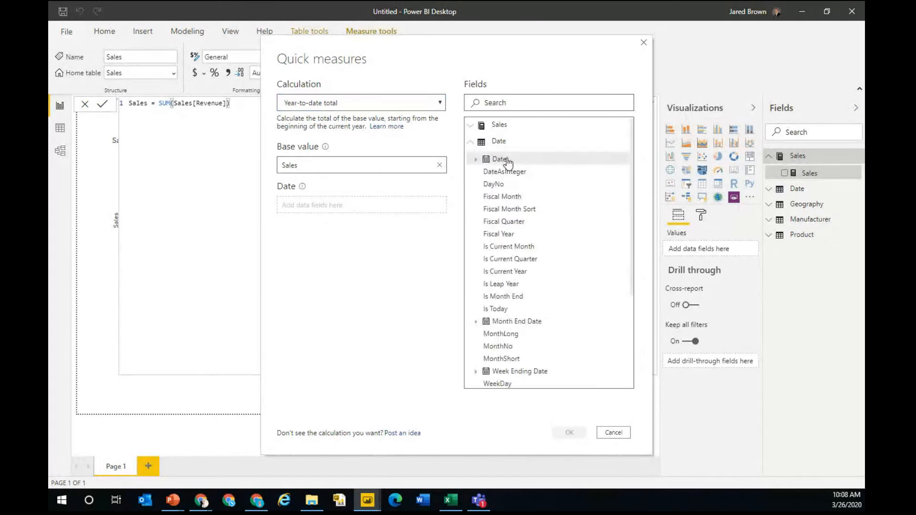
drag(485, 158, 344, 206)
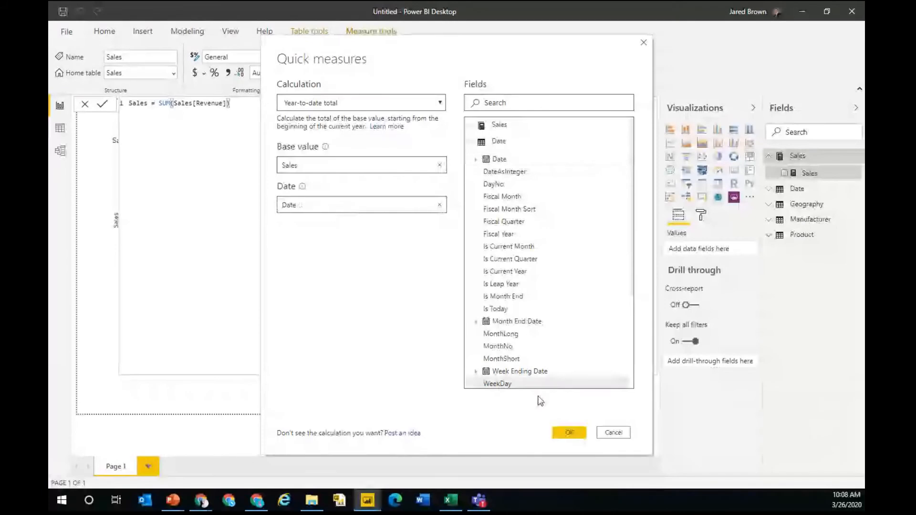
click(570, 433)
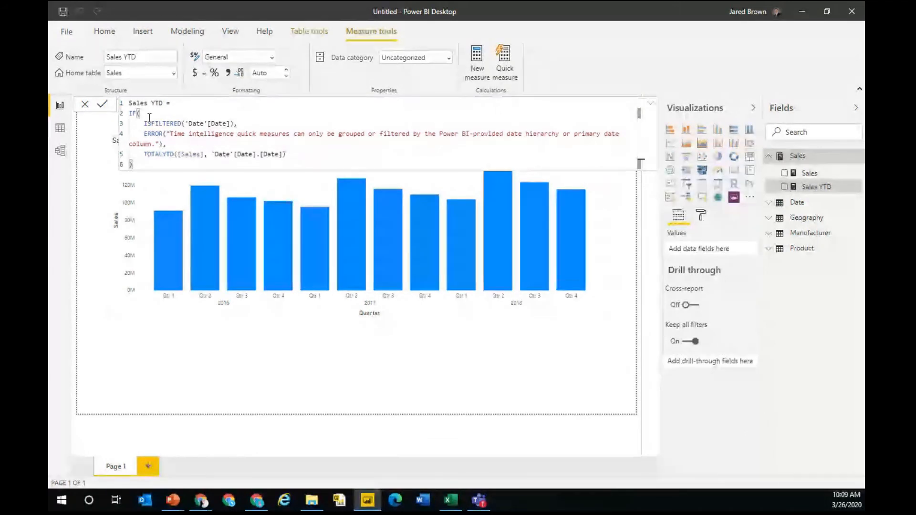
Review the formula of the Sales YTD measure and add the measure to the year and quarter chart.
drag(129, 102, 355, 170)
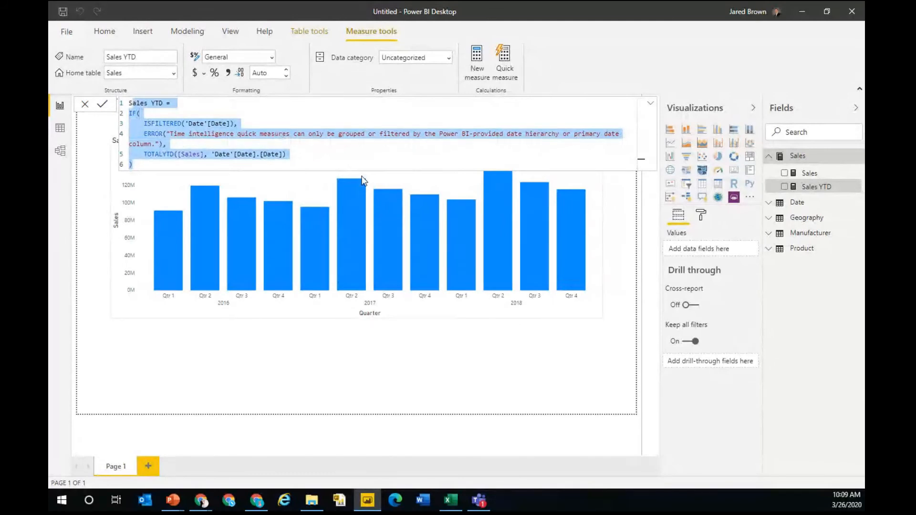
click(364, 181)
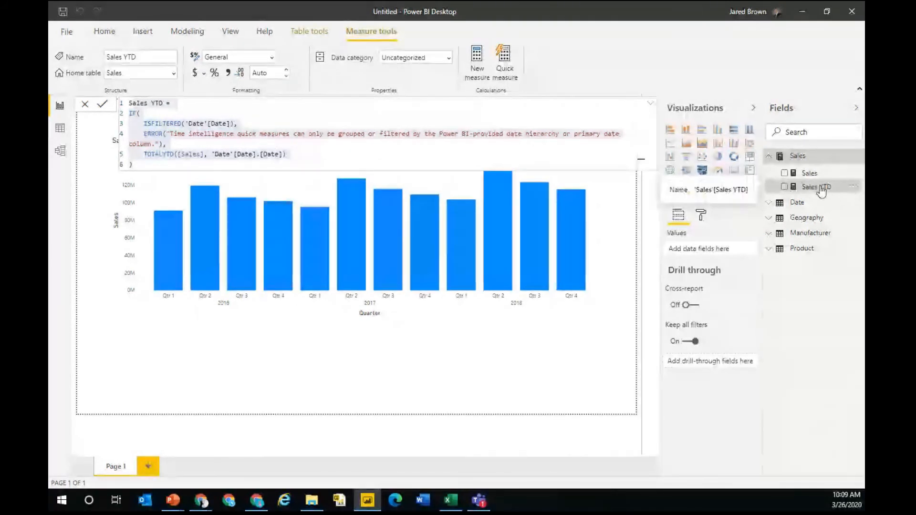
drag(801, 191, 383, 237)
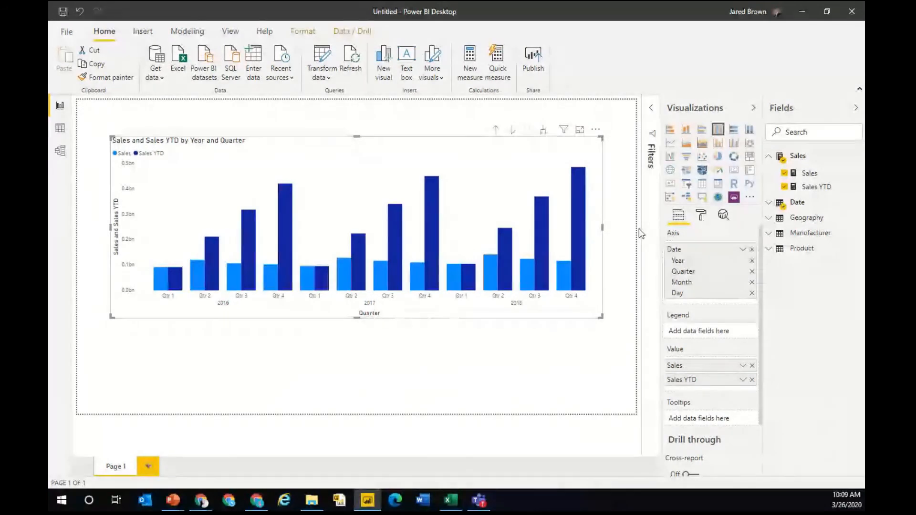
Convert the chart to a line and clustered column chart with Sales YTD as its line value, and move it to the lower part of the page.
click(733, 143)
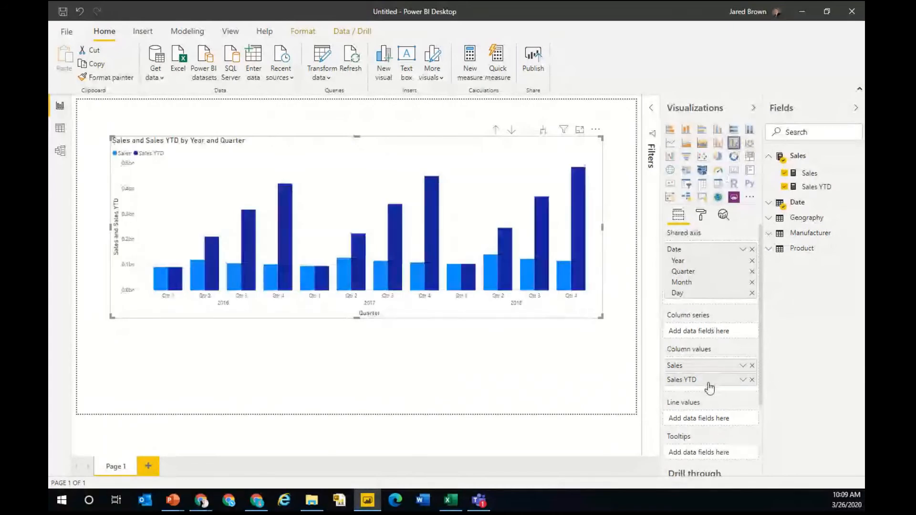
drag(709, 388, 719, 418)
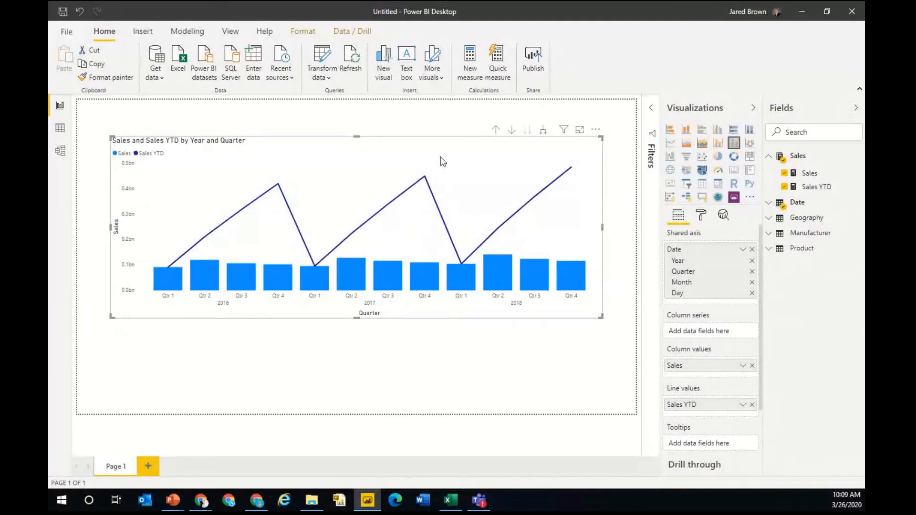
drag(441, 157, 456, 265)
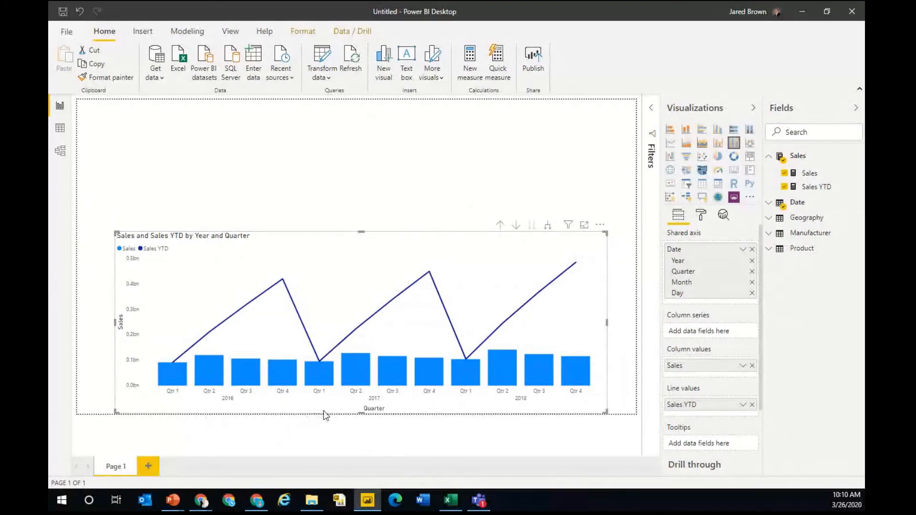
Add a slicer on the Manufacturer field in the empty space above the chart.
click(772, 234)
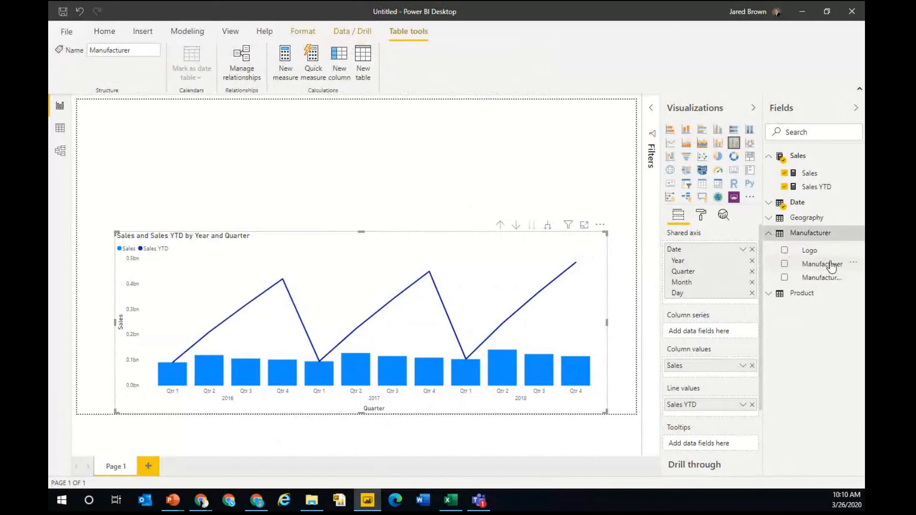
drag(831, 266, 557, 117)
drag(606, 280, 342, 224)
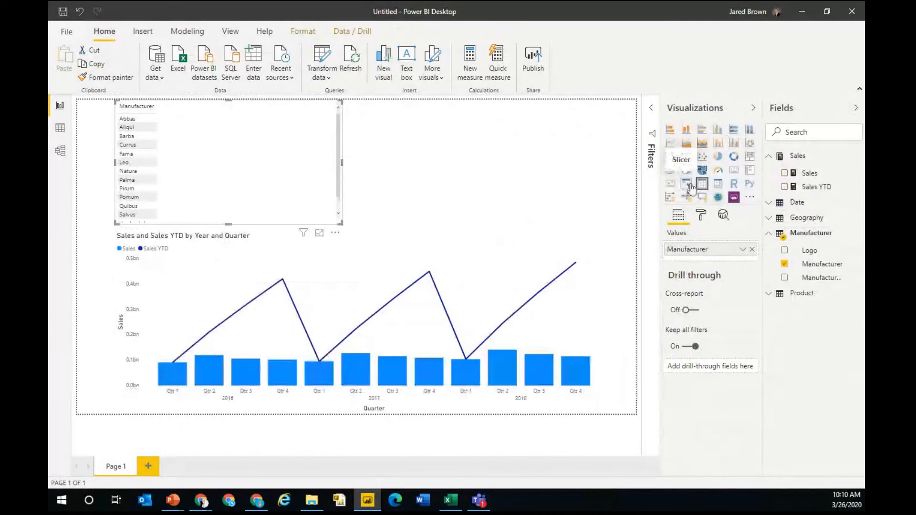
click(686, 186)
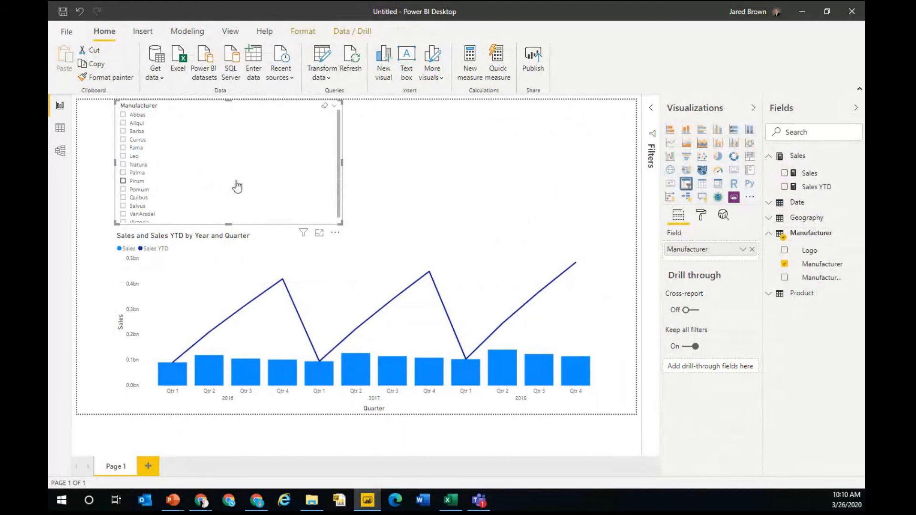
Try filtering the chart by VanArsdel, Palma and Leo with the Manufacturer slicer, and delete the slicer.
scroll(141, 214, down, 1)
click(124, 211)
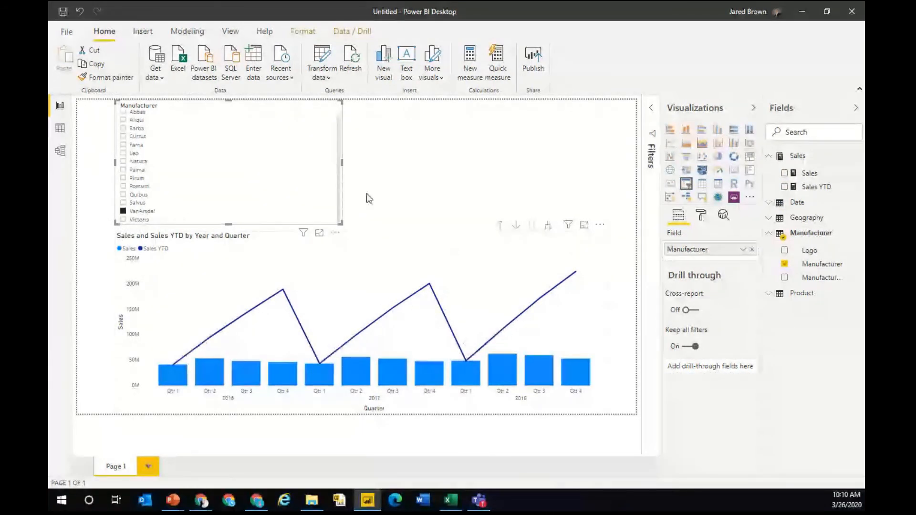
click(293, 172)
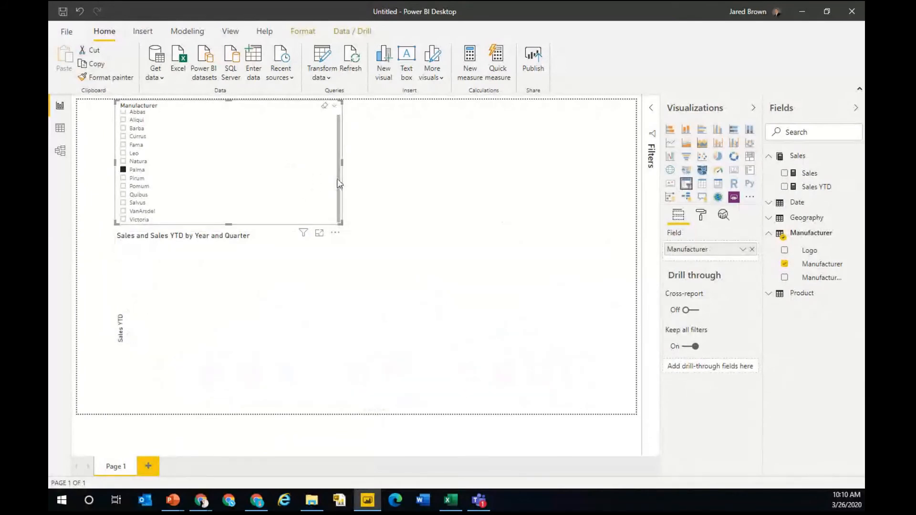
scroll(145, 186, up, 1)
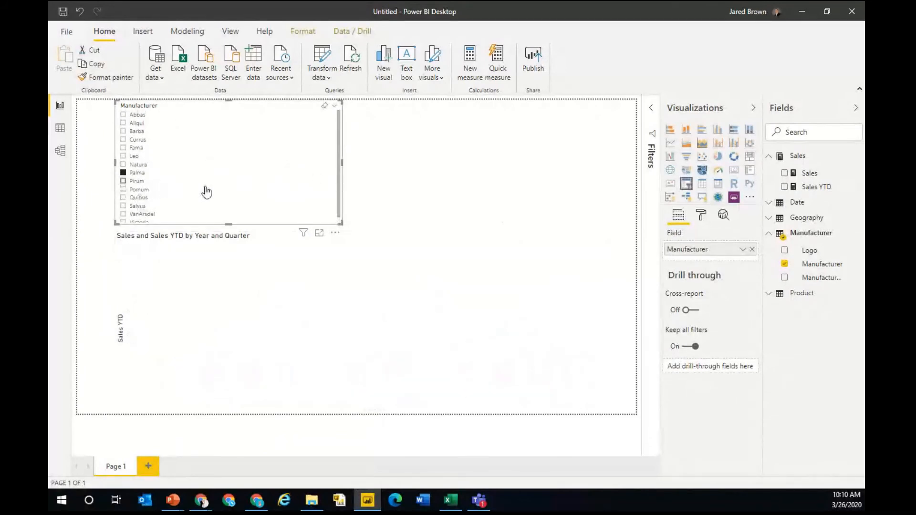
click(317, 173)
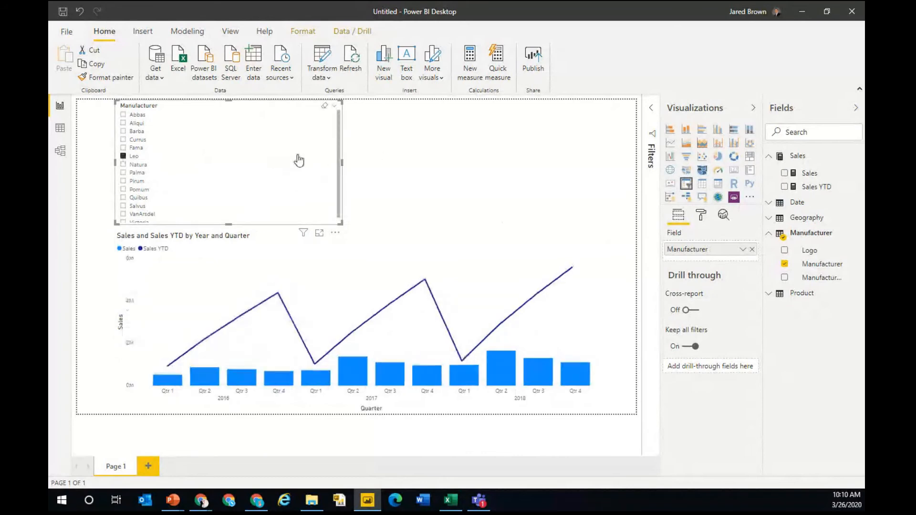
key(Delete)
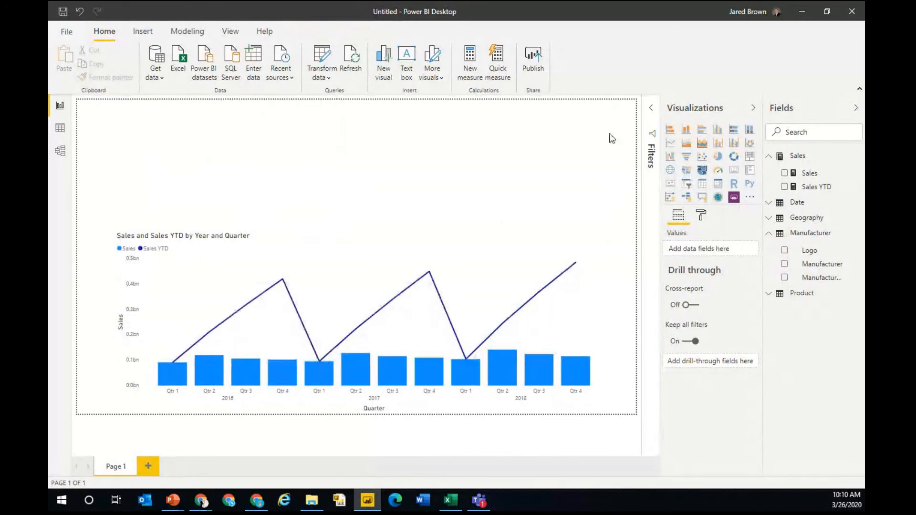
Add the Manufacturer field as a page-level filter.
click(652, 110)
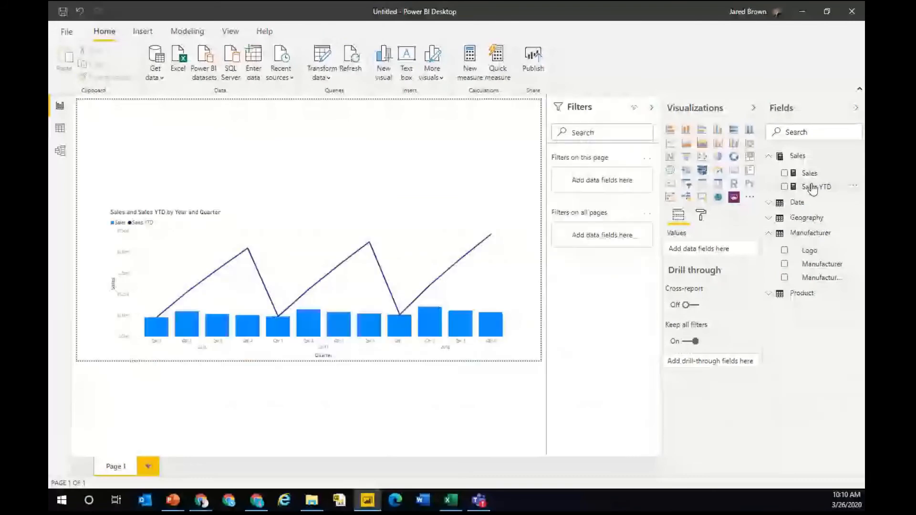
mouse_move(834, 268)
mouse_down()
mouse_move(630, 200)
mouse_move(629, 184)
mouse_move(635, 199)
mouse_move(705, 221)
mouse_move(784, 275)
mouse_move(823, 273)
mouse_up()
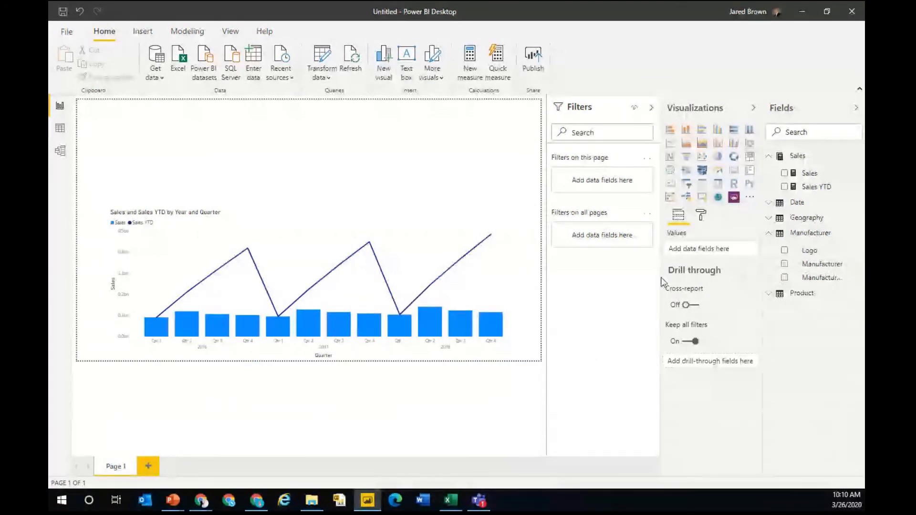
click(516, 264)
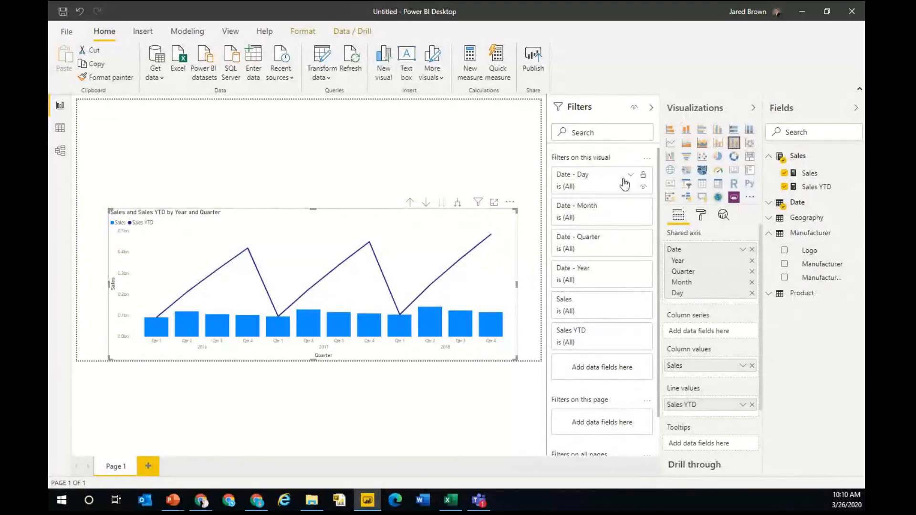
scroll(630, 205, down, 1)
scroll(713, 337, down, 2)
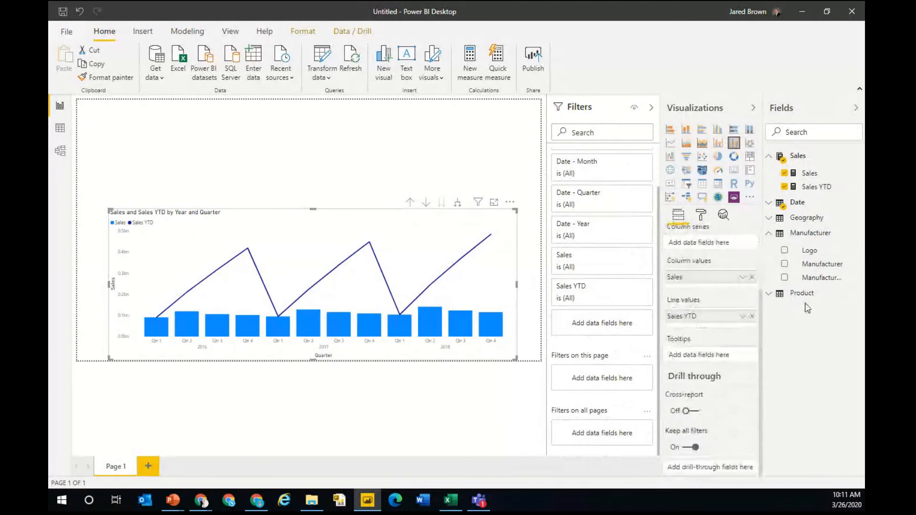
drag(822, 267, 606, 380)
scroll(605, 424, down, 6)
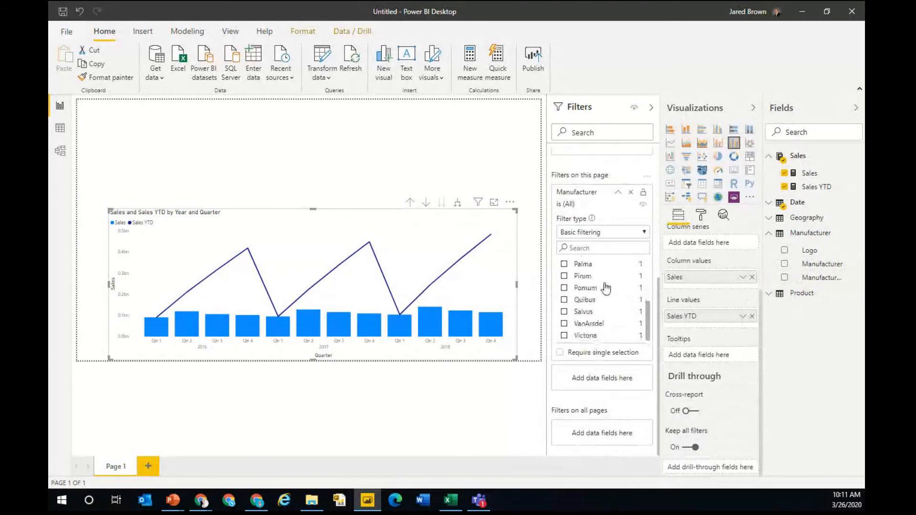
Restrict the page filter on Manufacturer to VanArsdel using basic filtering, and collapse the filter card.
click(626, 234)
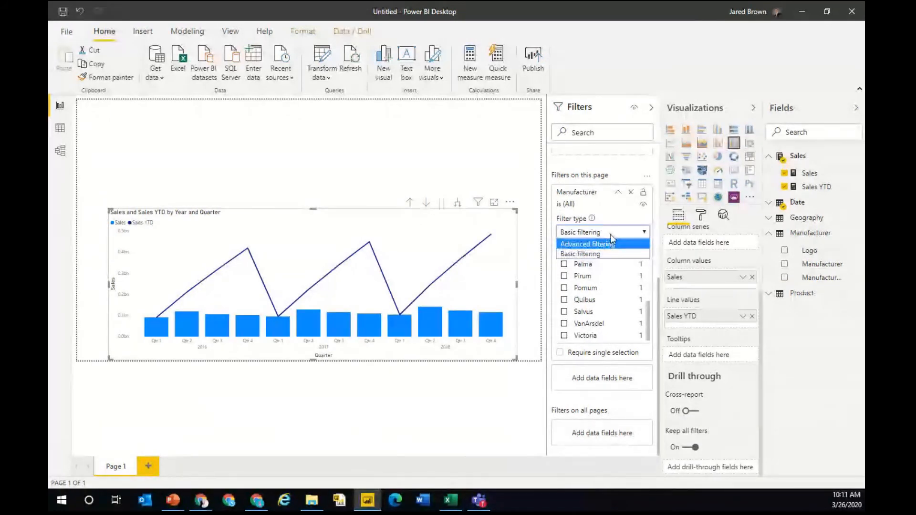
click(606, 254)
click(588, 326)
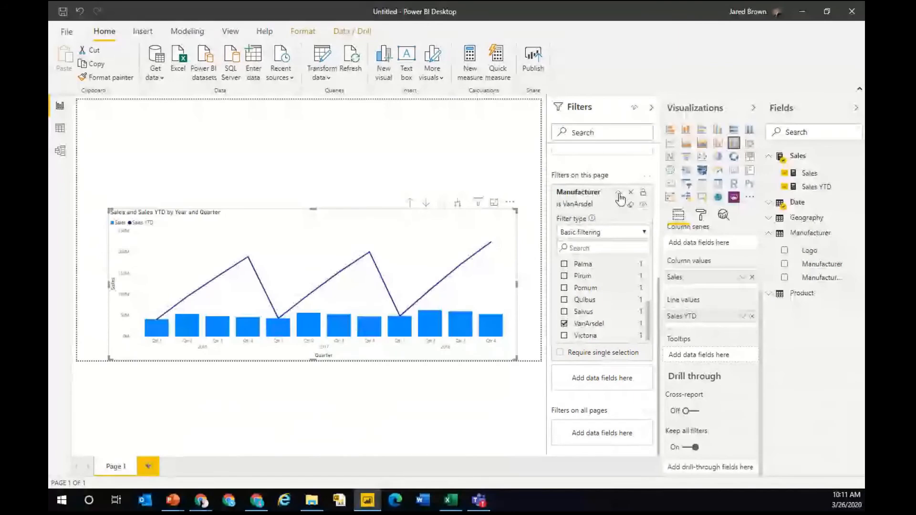
click(643, 197)
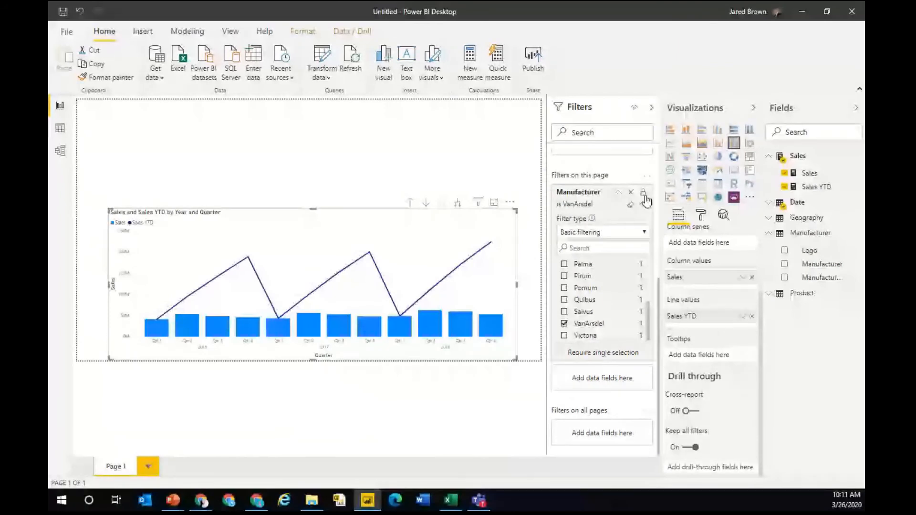
click(621, 194)
click(331, 168)
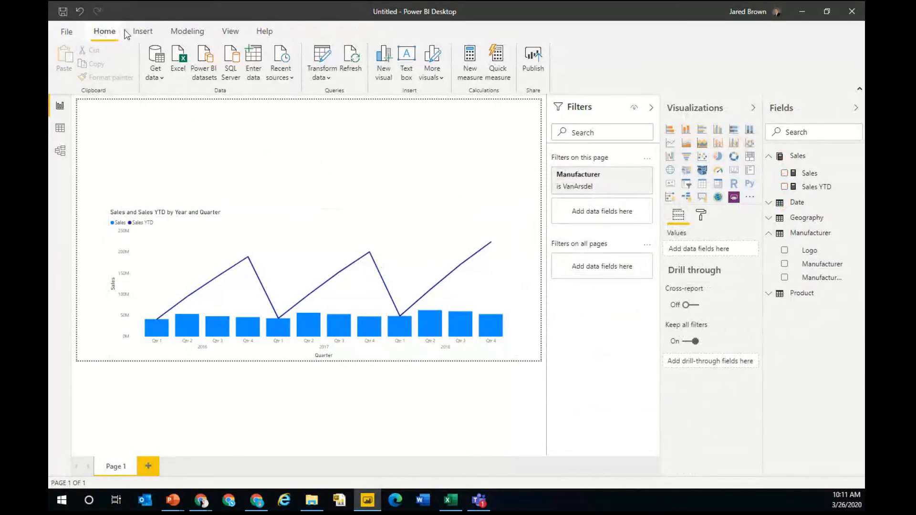
Save the report in the Reports folder under the file name SimpleReport2.pbix.
key(ctrl+s)
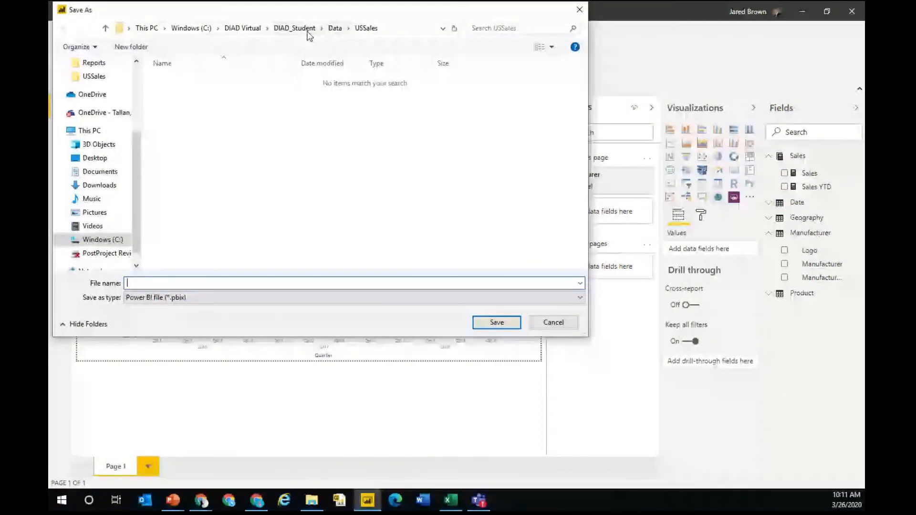
click(308, 30)
click(196, 97)
double_click(196, 97)
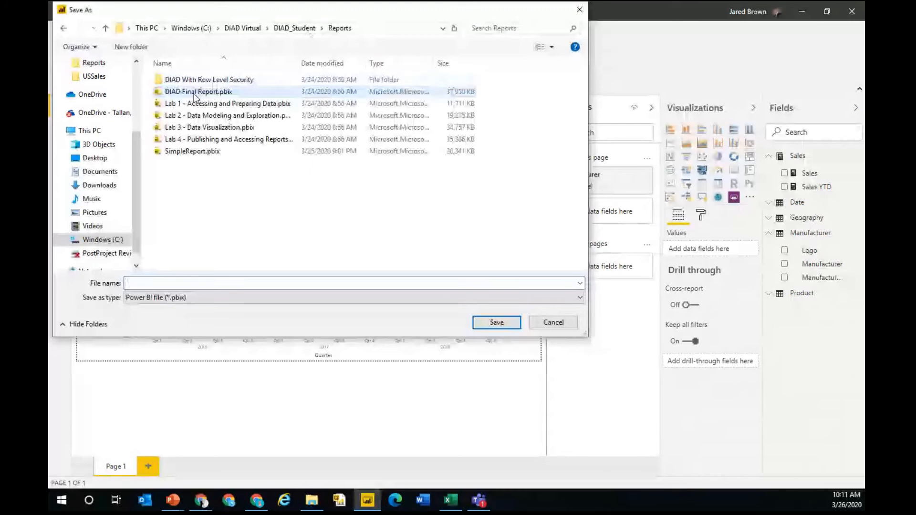
click(204, 153)
double_click(167, 283)
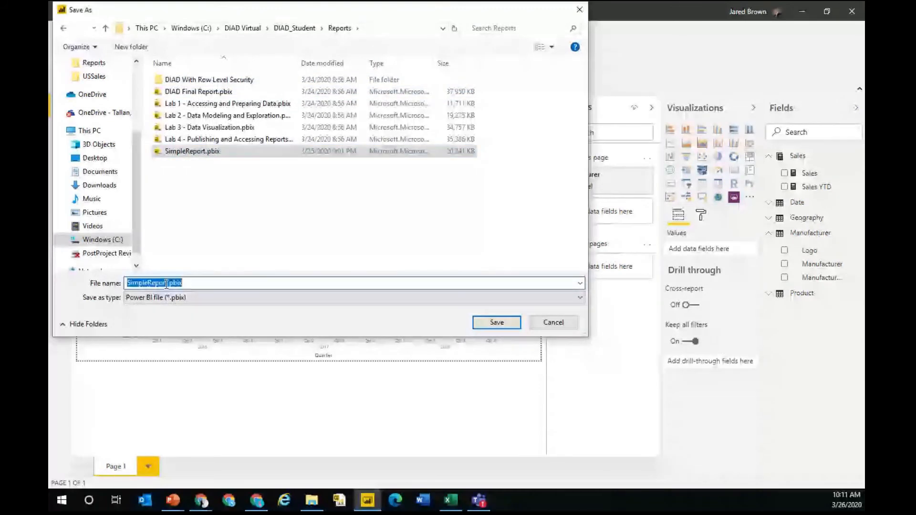
click(167, 283)
text(2)
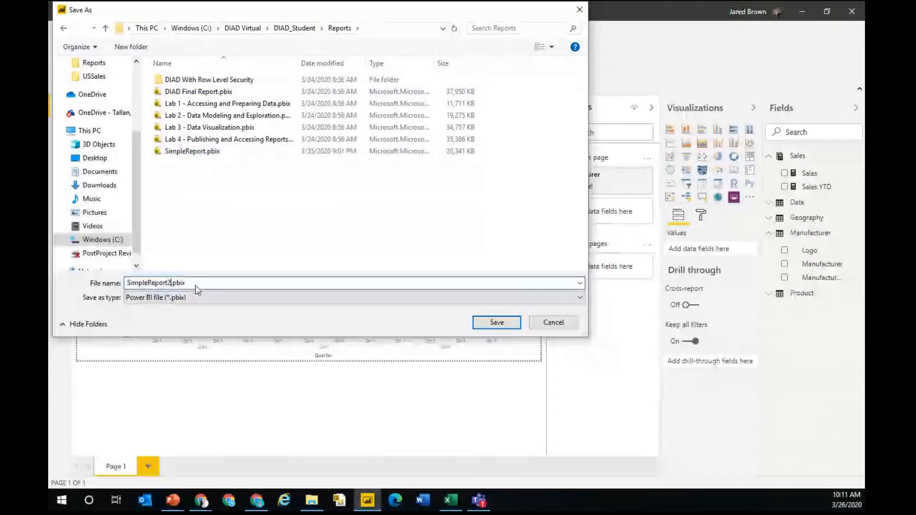
key(Return)
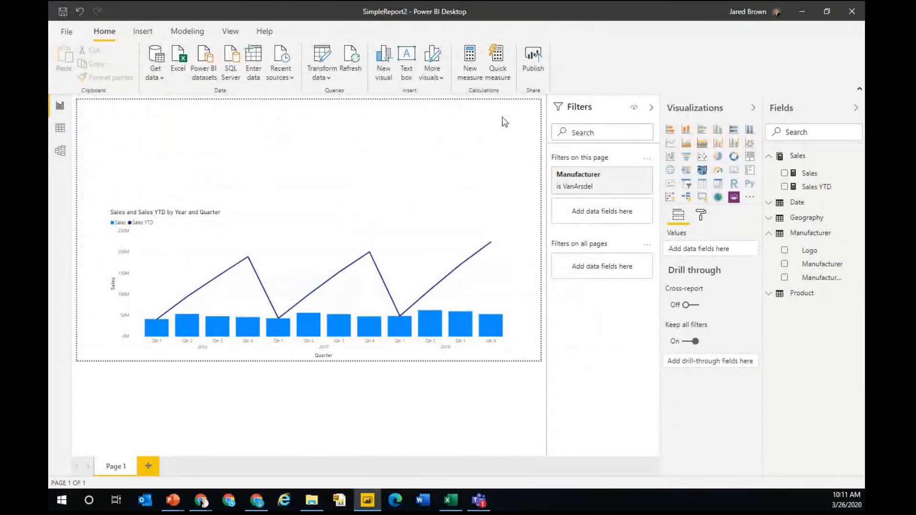
Publish the report to the 2020-03-26 Intro to Power BI workspace, saving the pending changes.
click(538, 60)
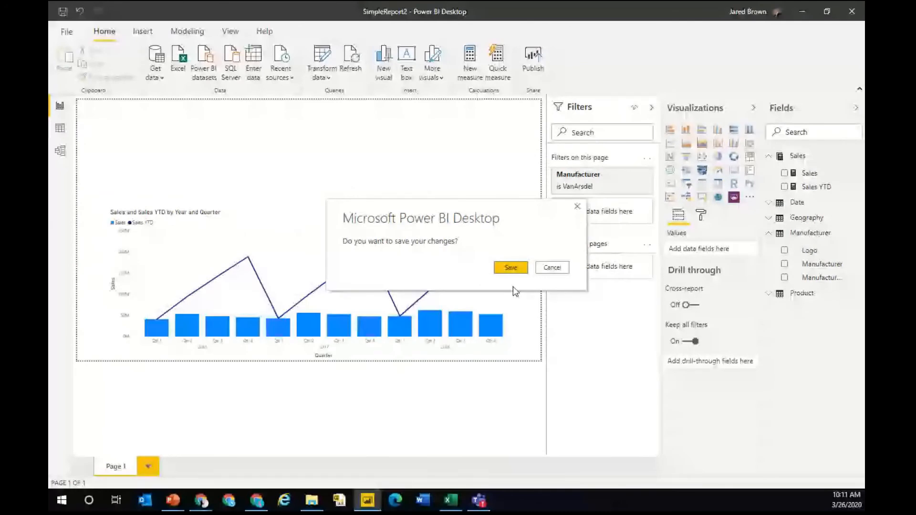
click(514, 267)
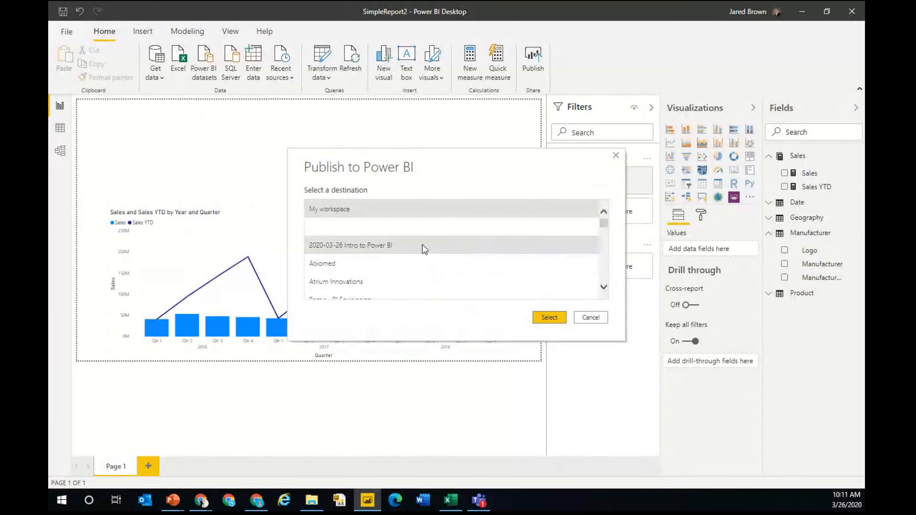
click(316, 252)
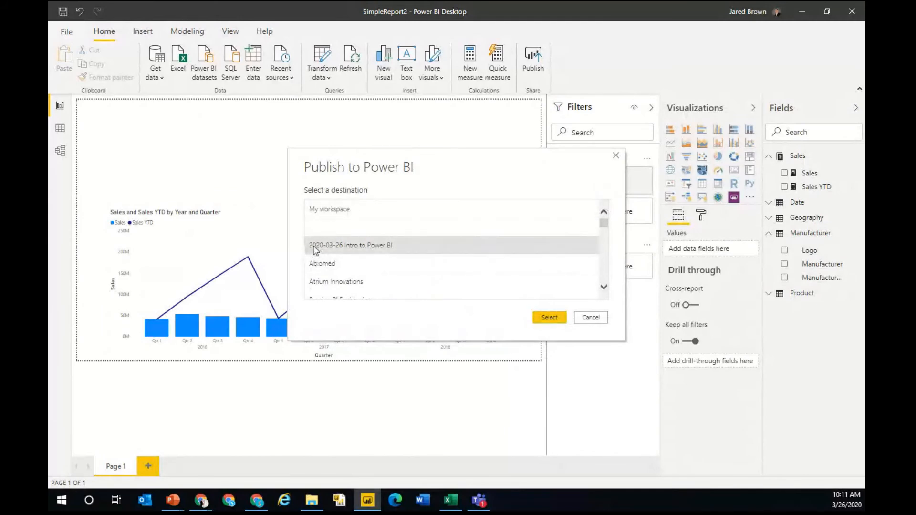
click(549, 317)
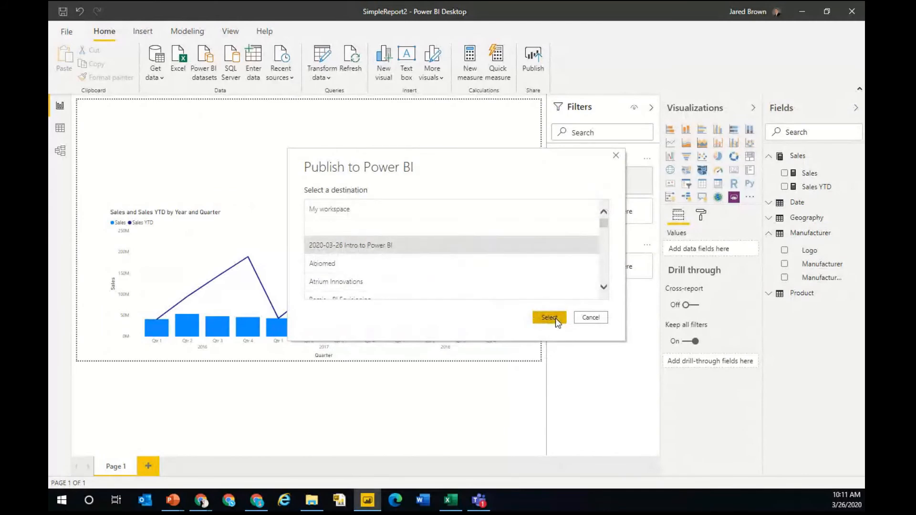
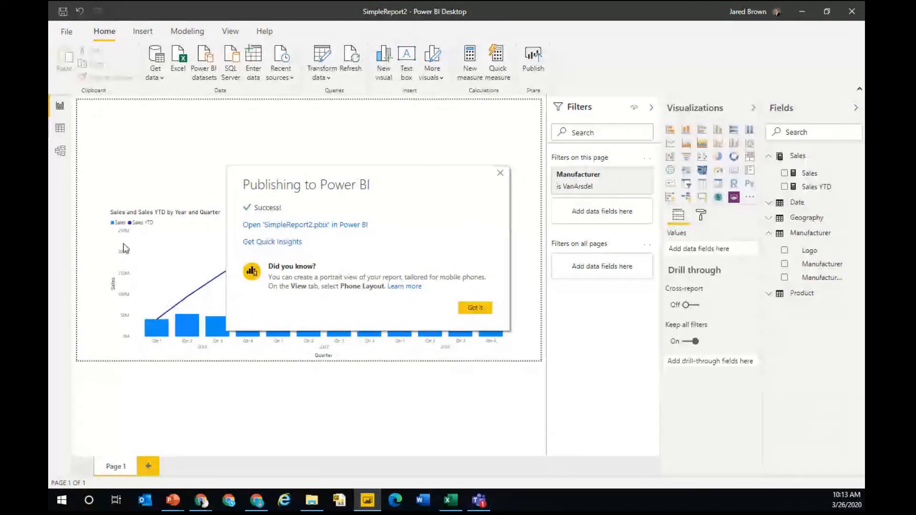
Open the published report in the browser, pin its chart to the existing dashboard DIAD Final Report with RLS.pbix, and go to that dashboard.
click(257, 225)
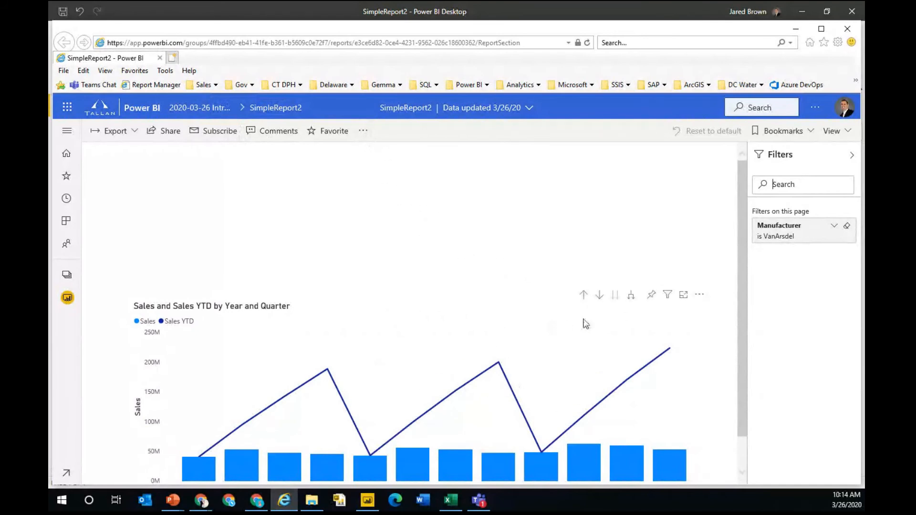
click(652, 295)
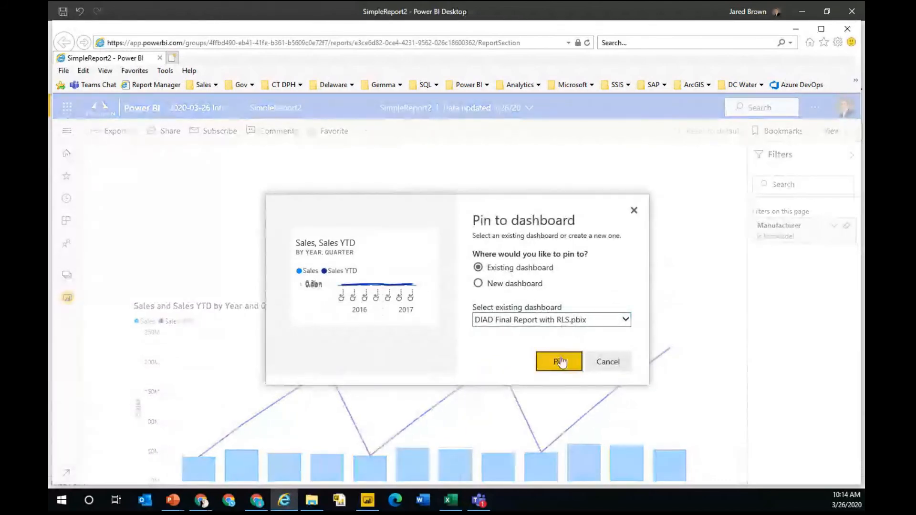
click(560, 362)
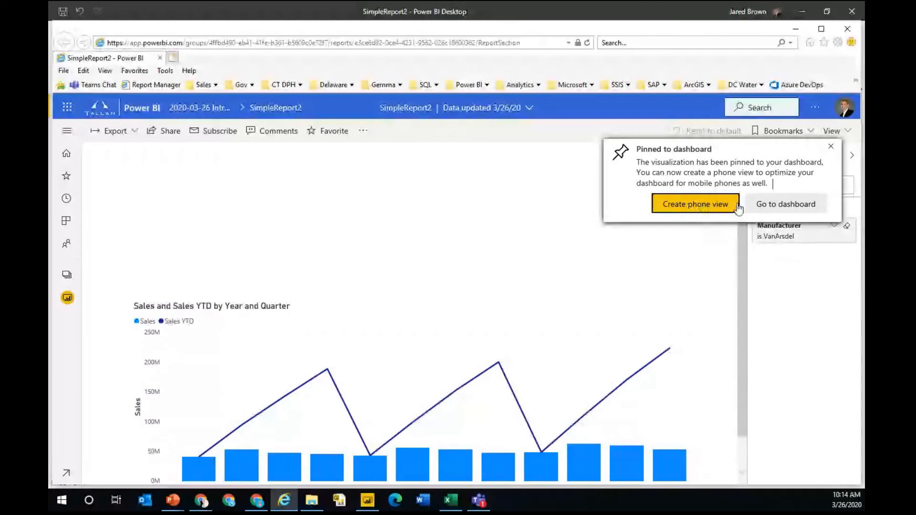
click(806, 204)
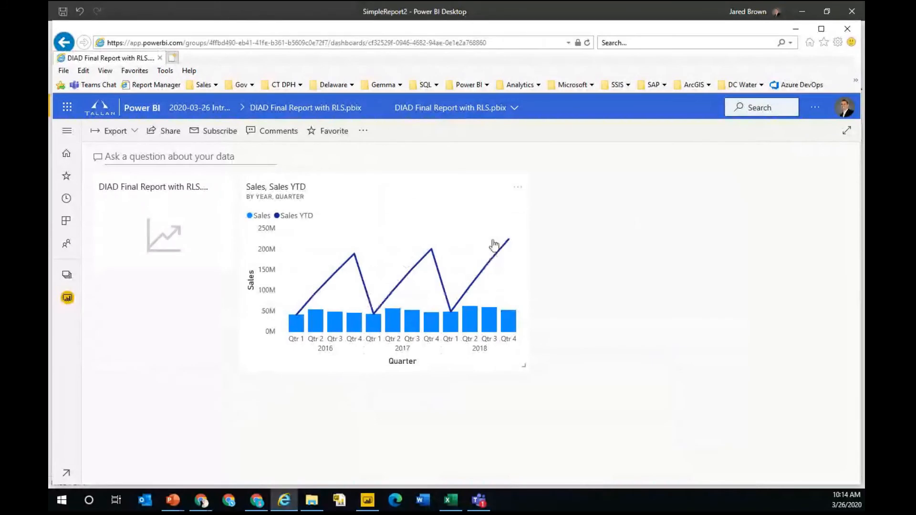
Open the SimpleReport2 report from the pinned chart tile and switch it to edit mode.
click(292, 190)
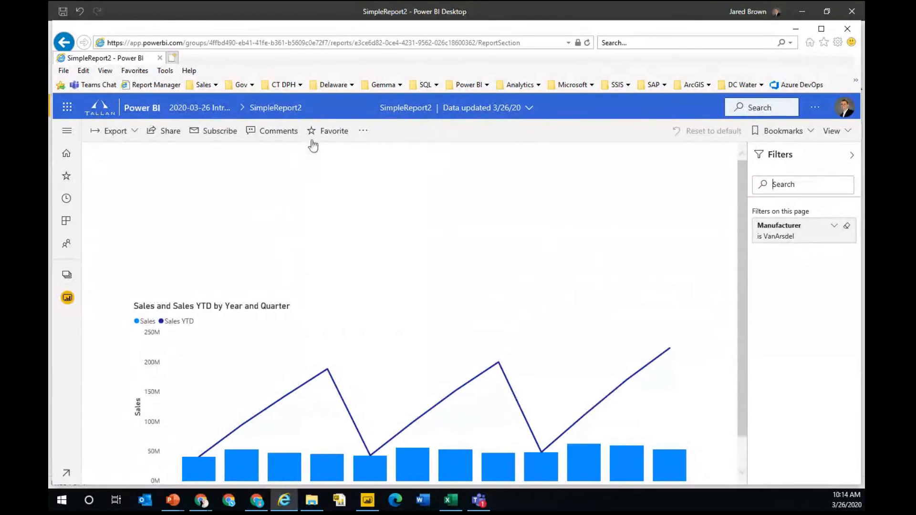
click(363, 131)
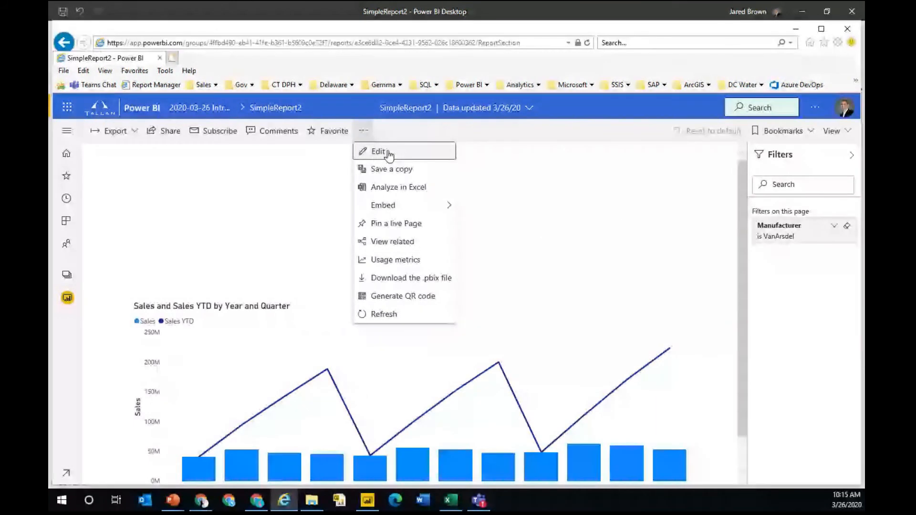
click(380, 152)
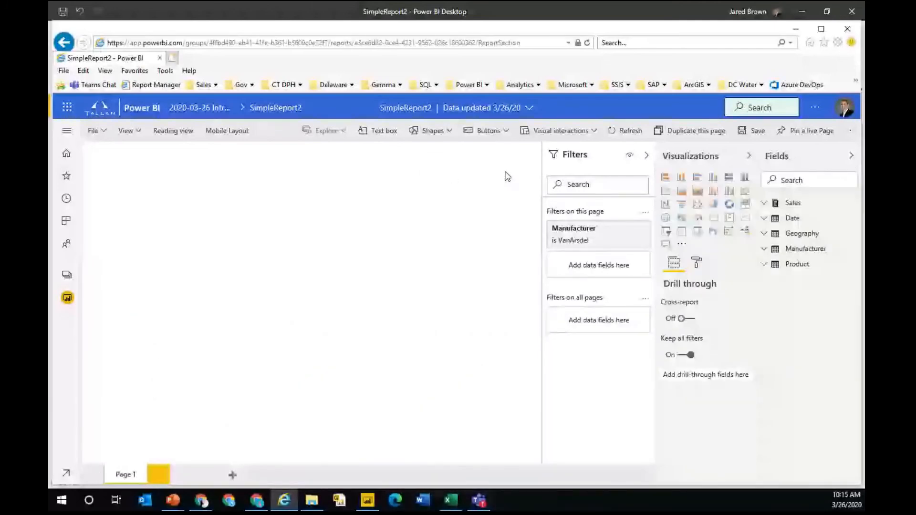
Move the Sales and Sales YTD chart higher on the report page, leaving room for a small visual above it.
click(317, 268)
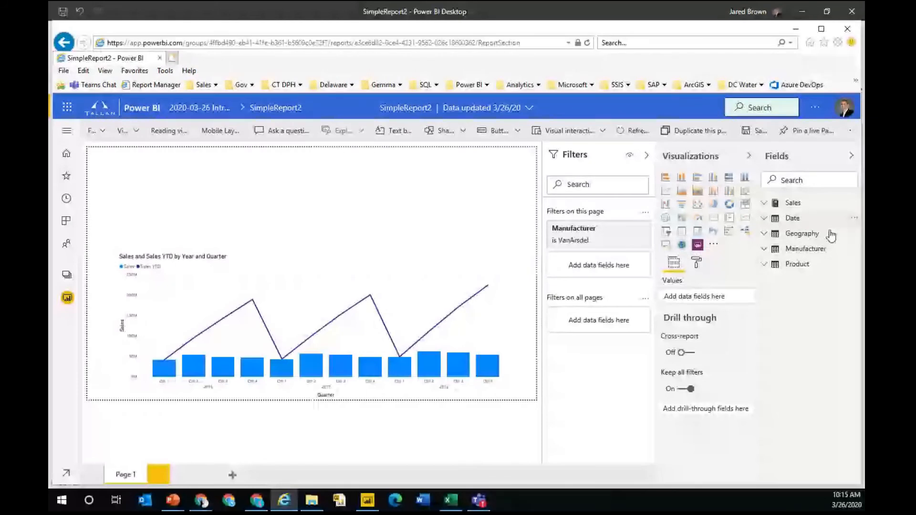
click(346, 254)
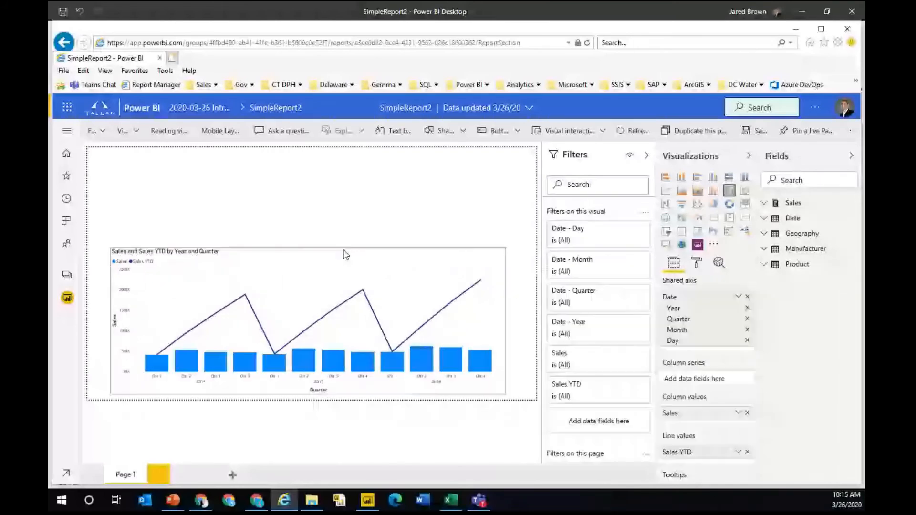
drag(346, 254, 337, 245)
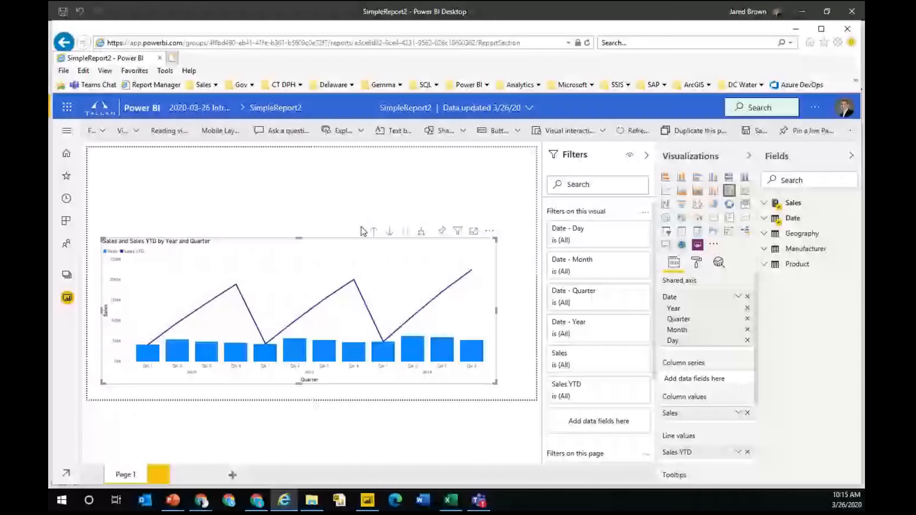
drag(362, 232, 376, 201)
Add a card showing the Sales YTD measure above the chart and shrink it to fit the empty space.
click(792, 203)
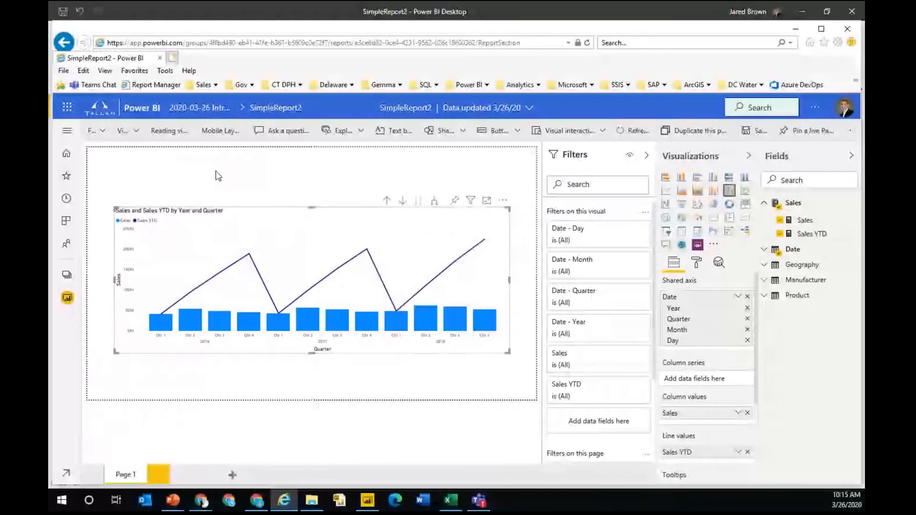
drag(811, 234, 218, 176)
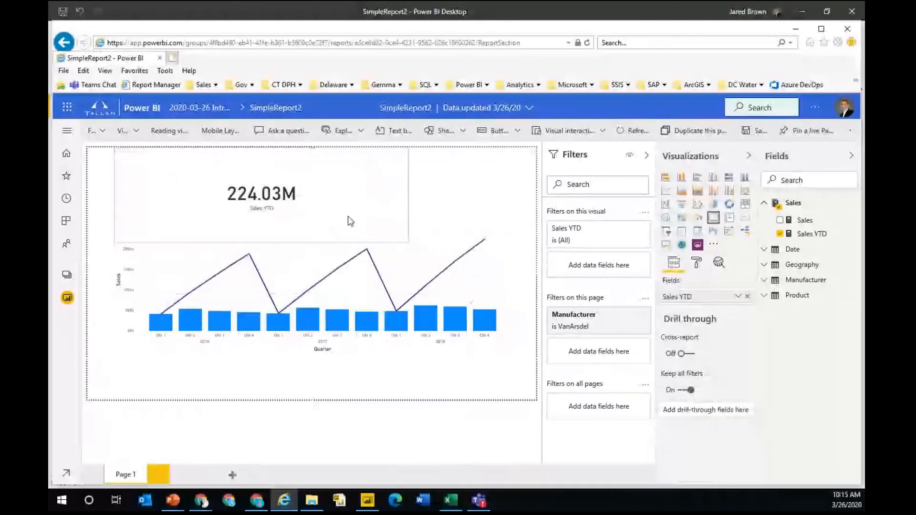
drag(347, 219, 226, 199)
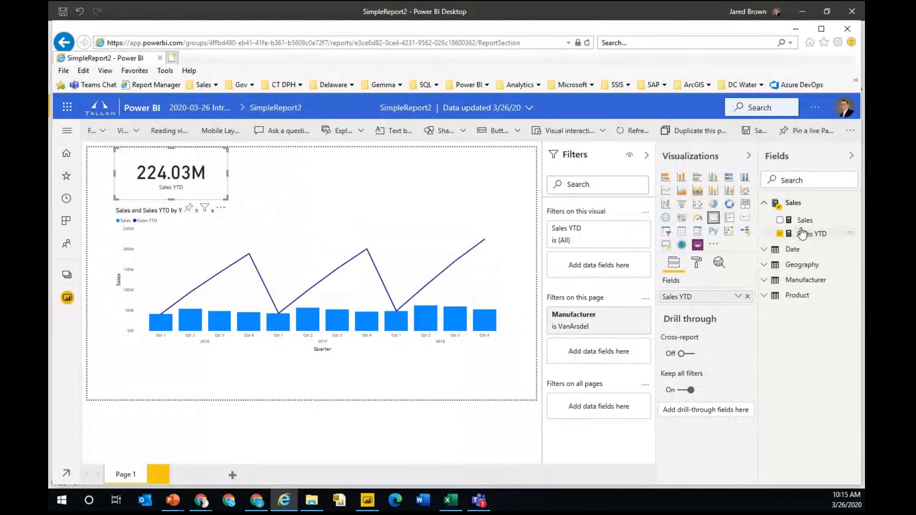
Save the report and pin the Sales YTD card to the existing dashboard DIAD Final Report with RLS.pbix.
click(765, 250)
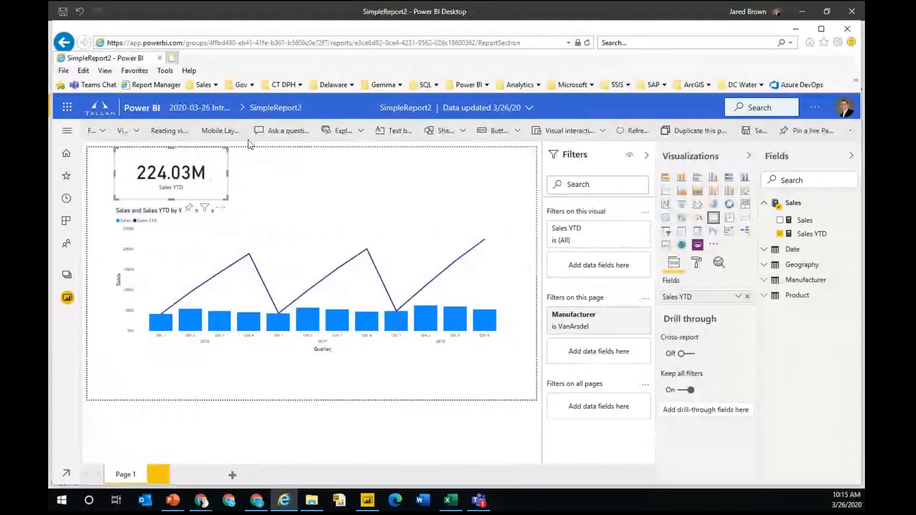
click(755, 134)
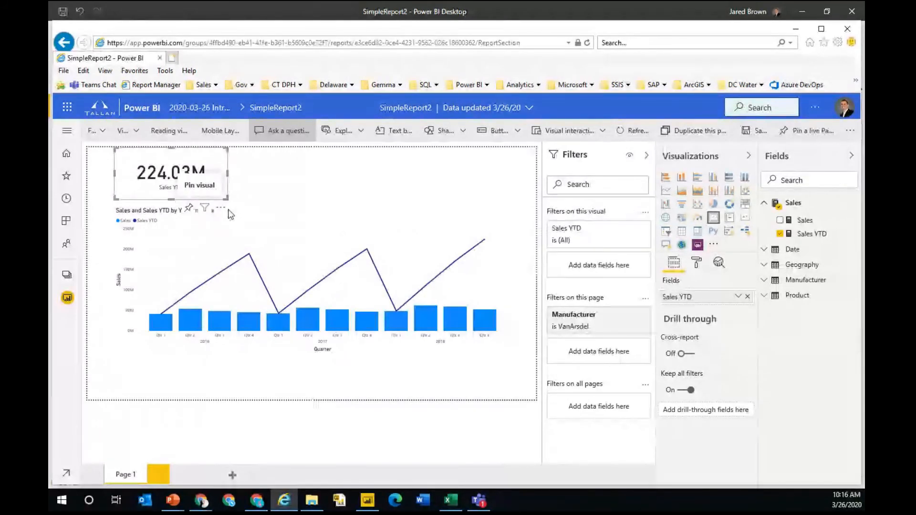
click(189, 208)
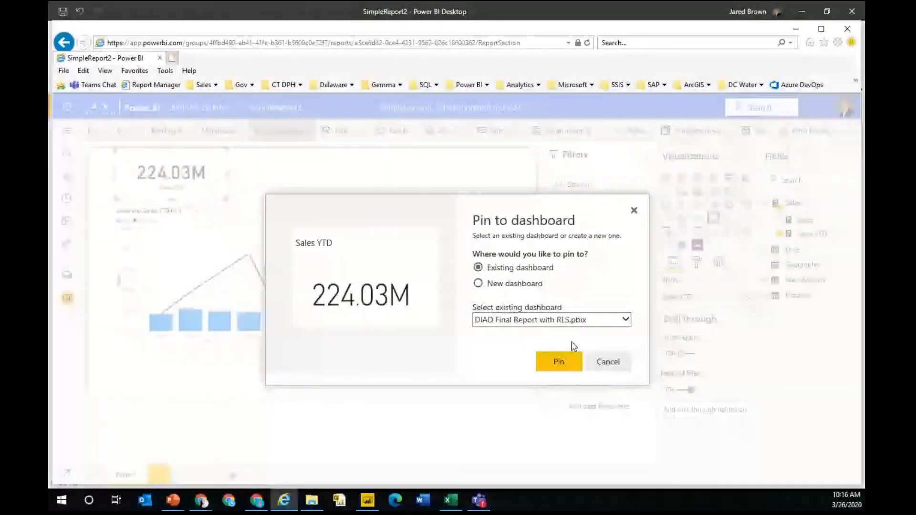
click(561, 361)
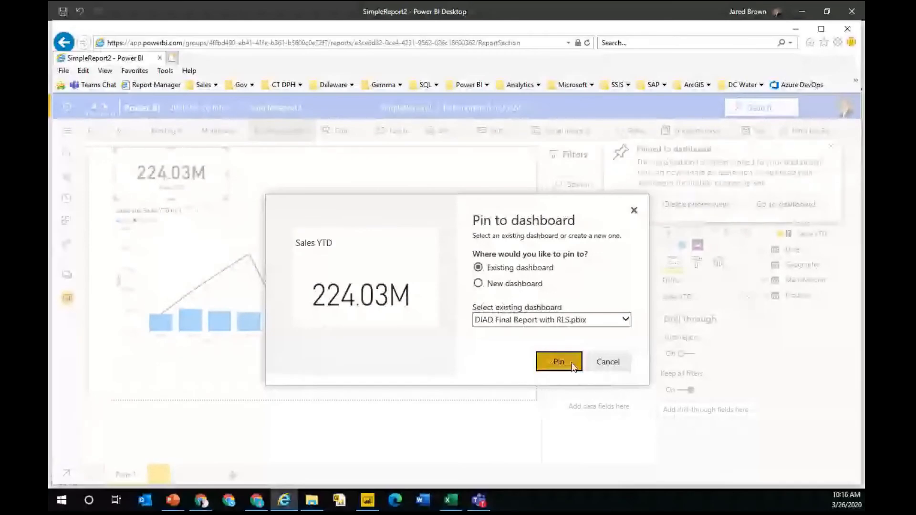
Go to the dashboard and delete the empty DIAD Final Report with RLS tile.
click(786, 209)
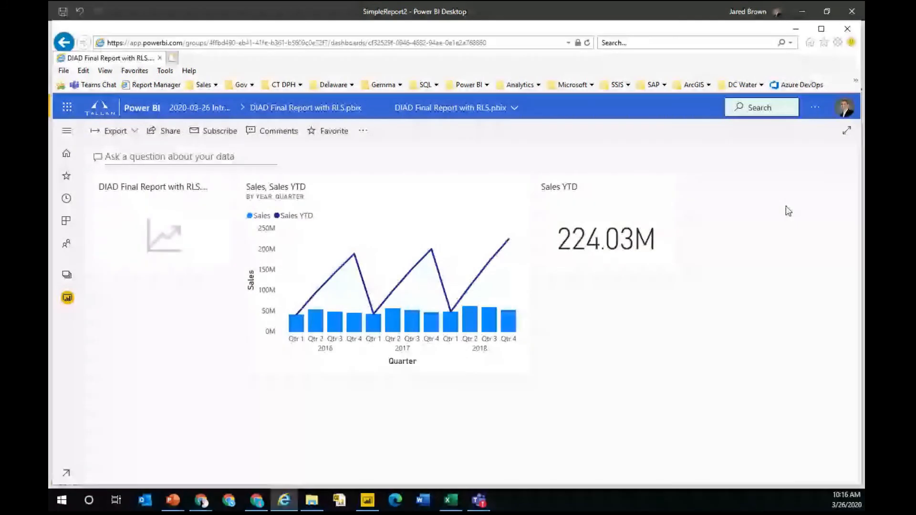
click(222, 189)
click(246, 267)
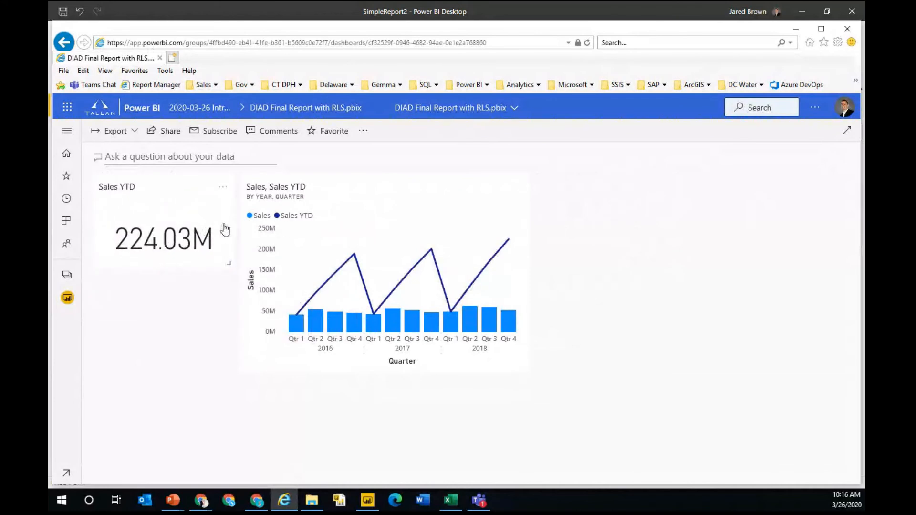
Add an alert rule to the Sales YTD dashboard tile with the condition Below and a threshold of 200000.
click(225, 190)
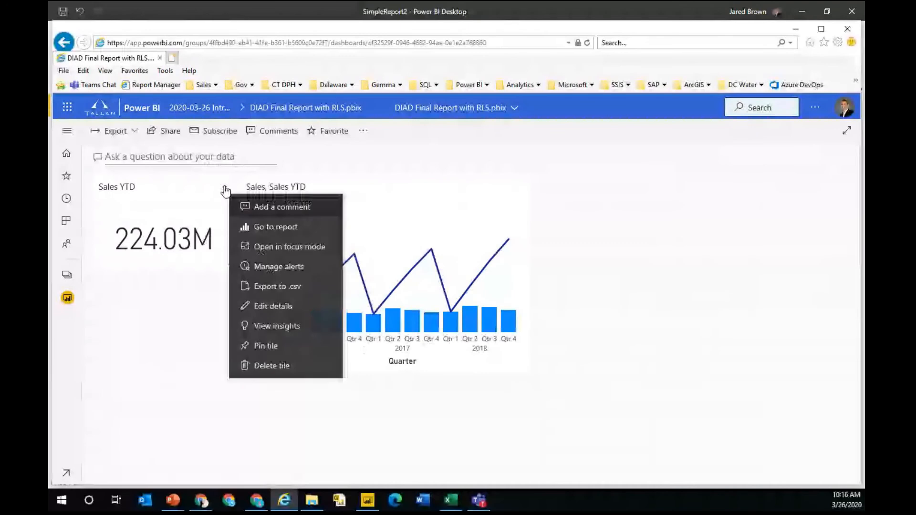
click(297, 269)
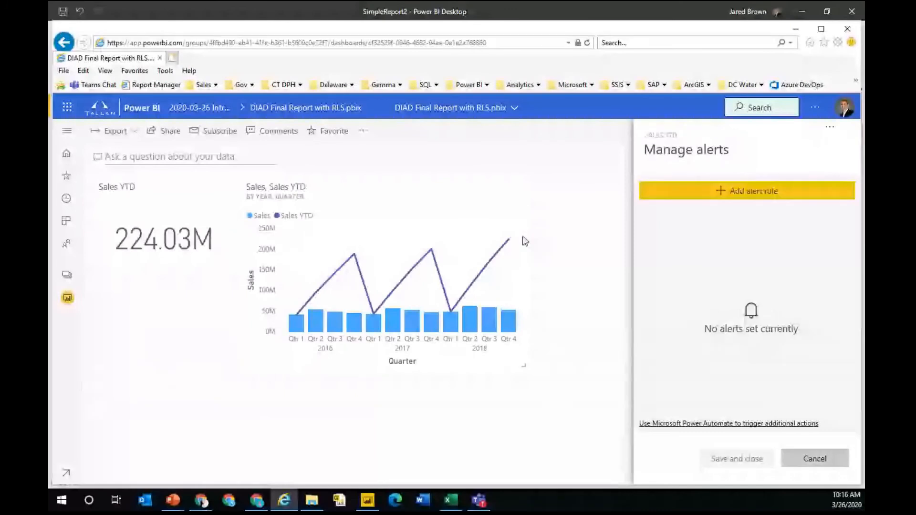
click(663, 194)
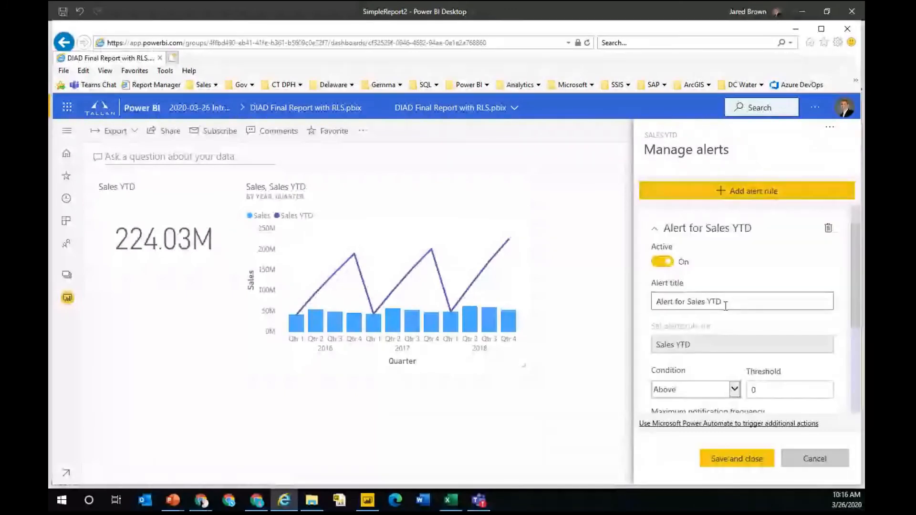
click(725, 389)
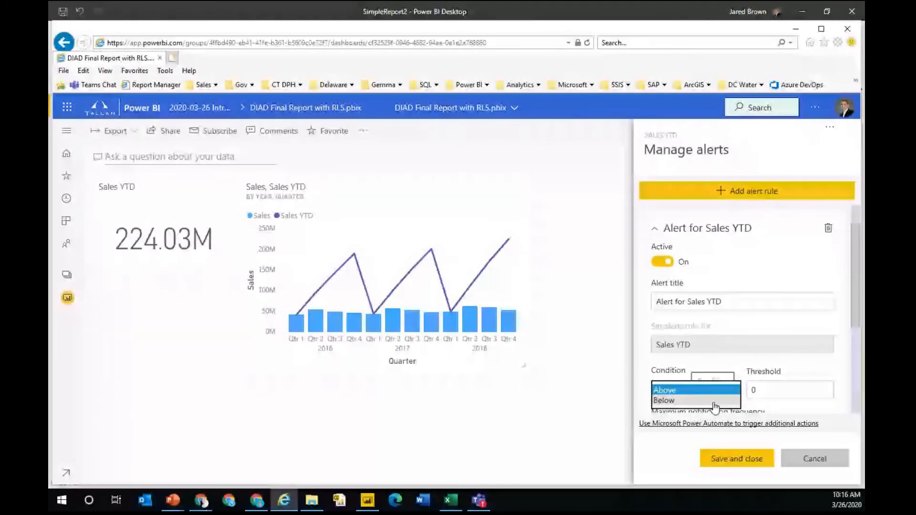
click(714, 402)
text(200000)
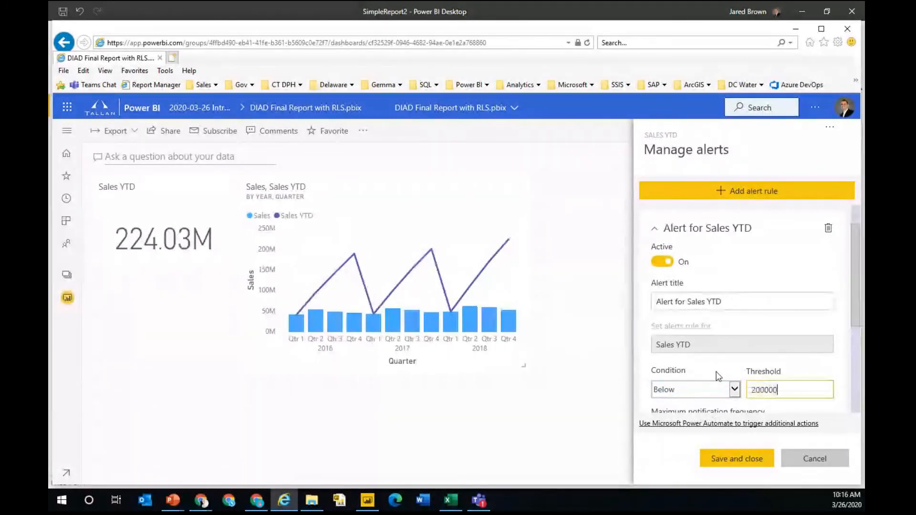
key(Left)
scroll(732, 329, down, 1)
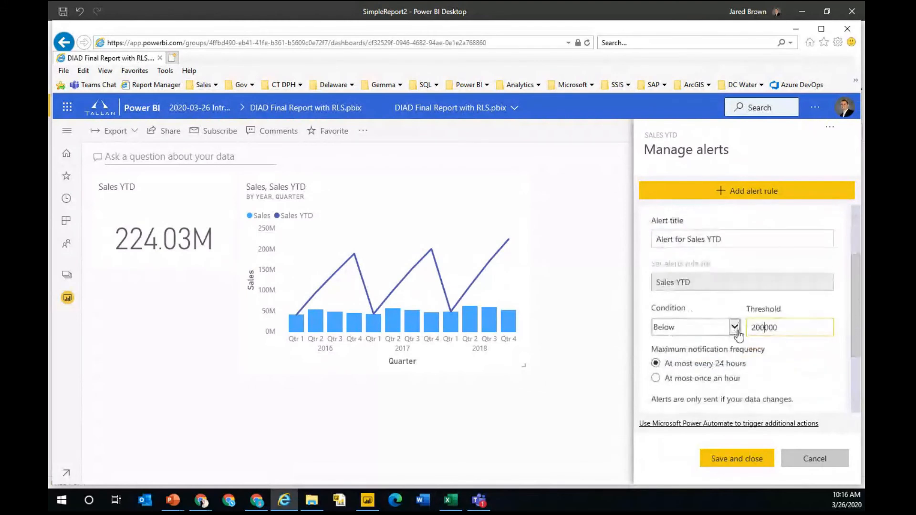
Change the Sales YTD alert's condition to Above and its threshold to 225000.
click(716, 329)
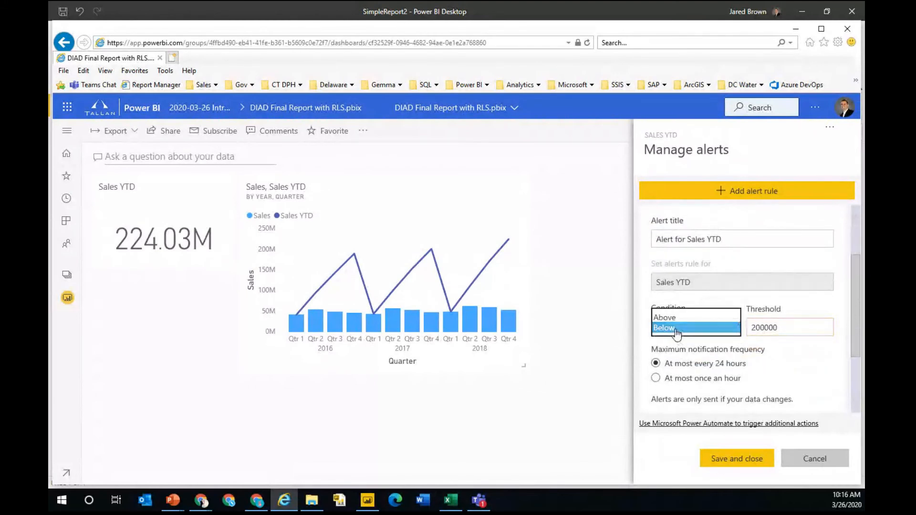
click(681, 318)
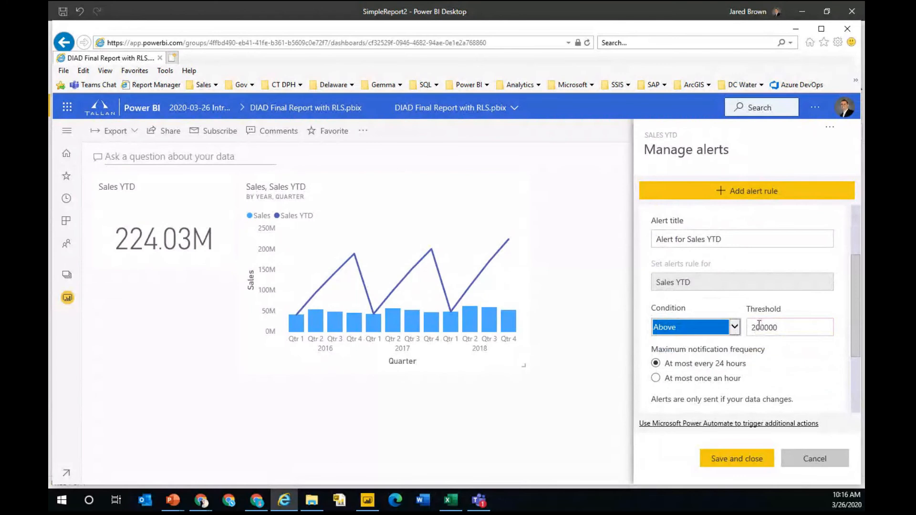
click(755, 328)
key(shift+Right)
key(shift+Right)
key(shift+Right)
key(shift+Right)
key(shift+Right)
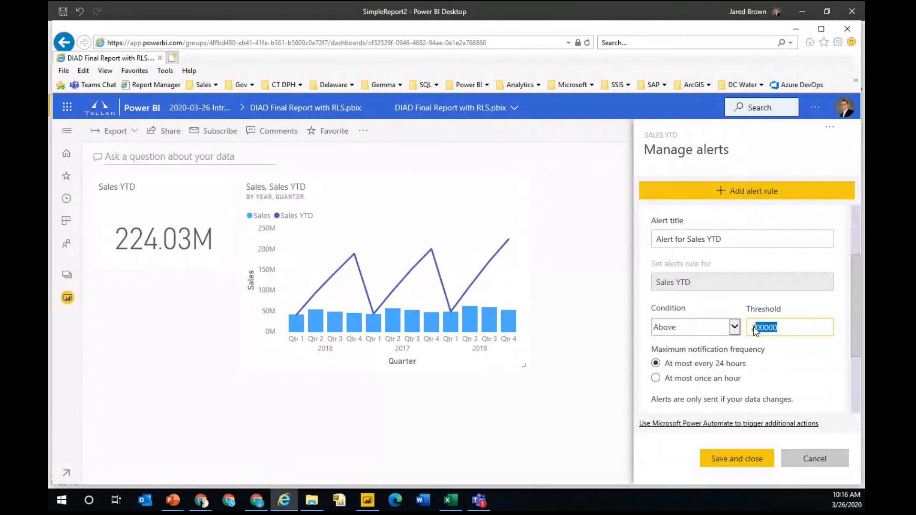
key(shift+Left)
key(shift+Left)
text(2)
Review the alert's notification frequency and e-mail options, and close the alert settings without saving.
scroll(740, 299, down, 2)
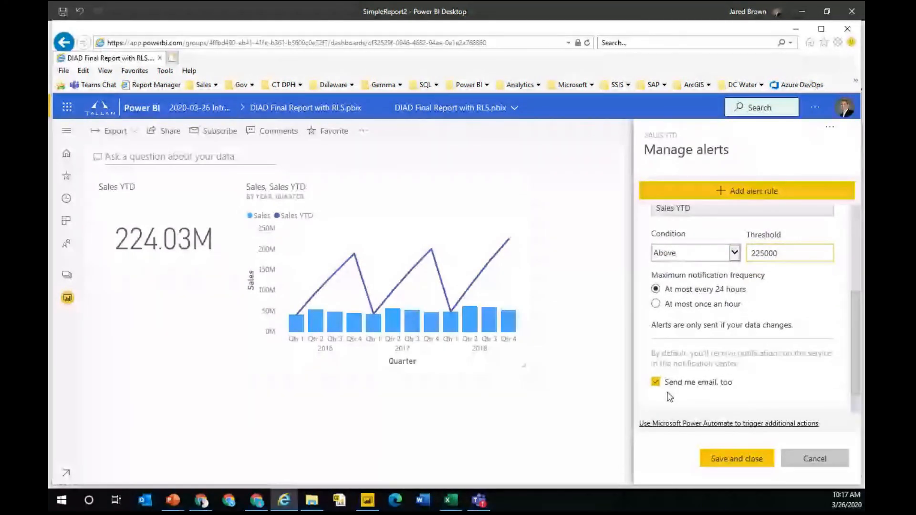
scroll(706, 387, up, 4)
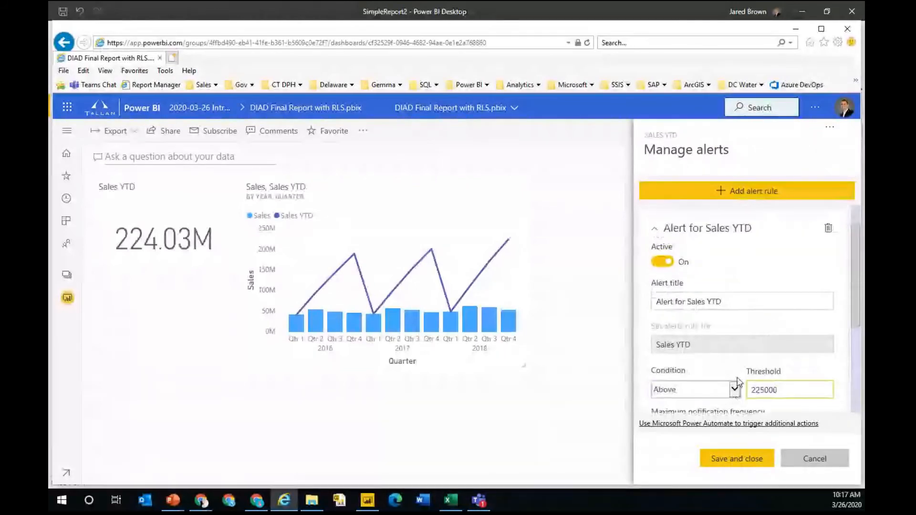
scroll(741, 378, down, 1)
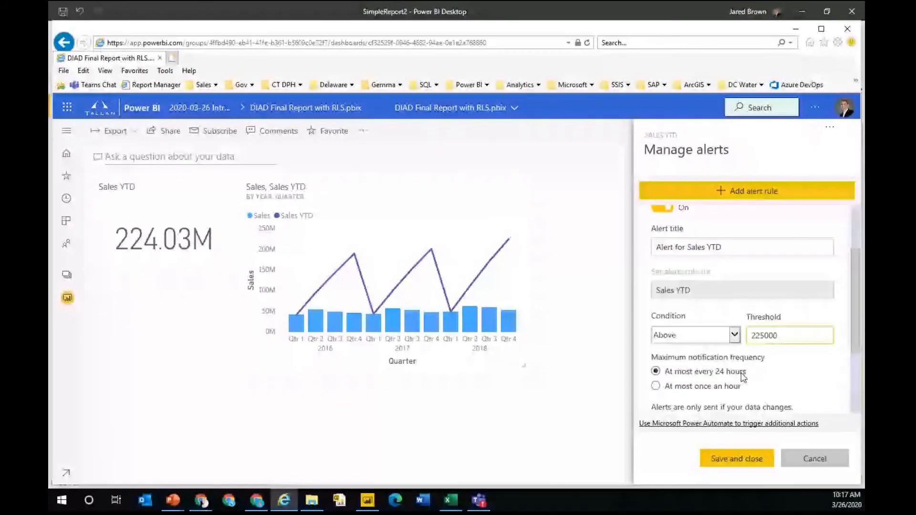
scroll(743, 377, down, 2)
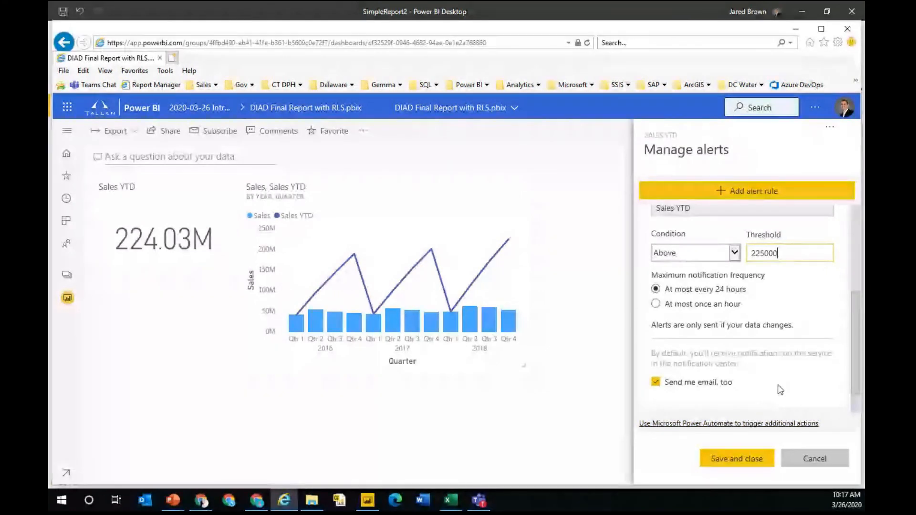
click(812, 457)
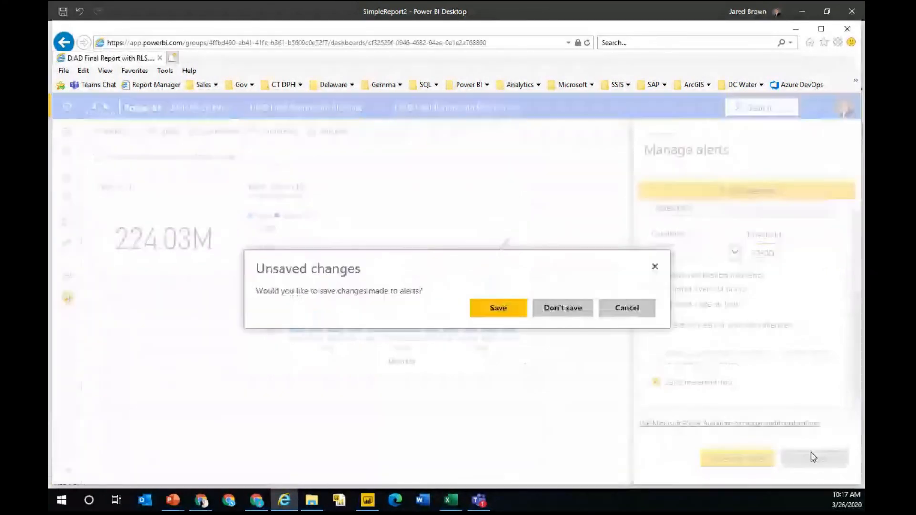
click(565, 311)
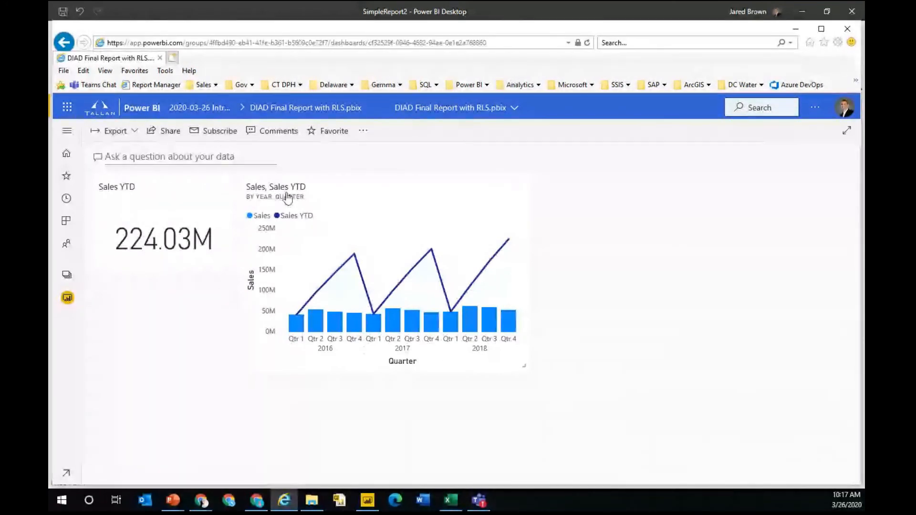
Go to the 2020-03-26 Intro to Power BI workspace and set it up as an app with the description "test".
click(67, 279)
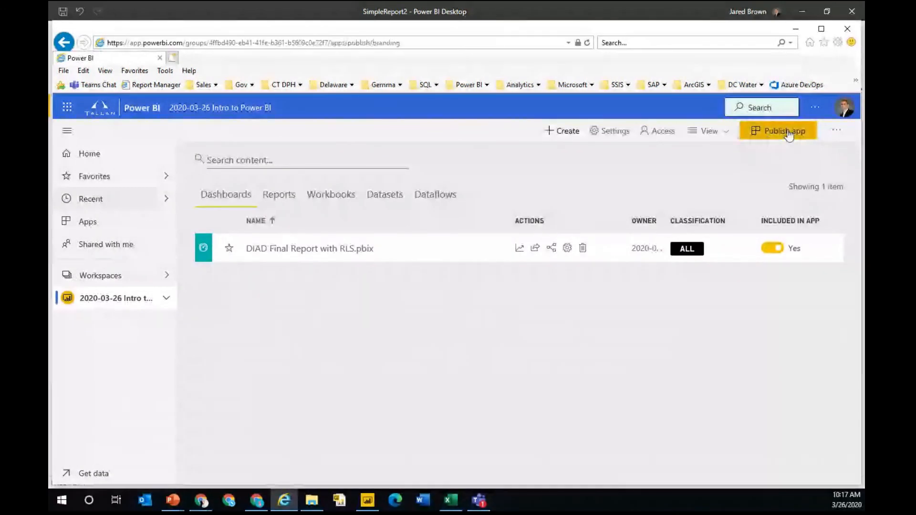
click(783, 130)
click(272, 281)
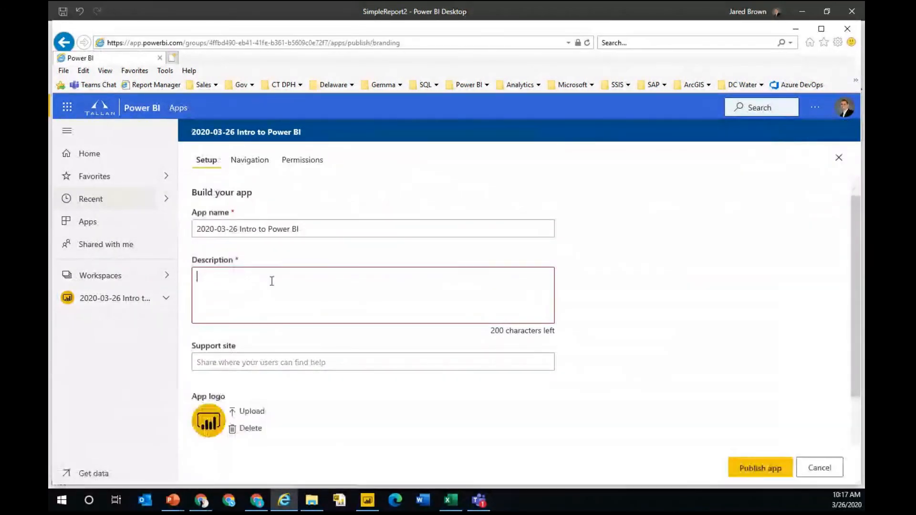
text(test)
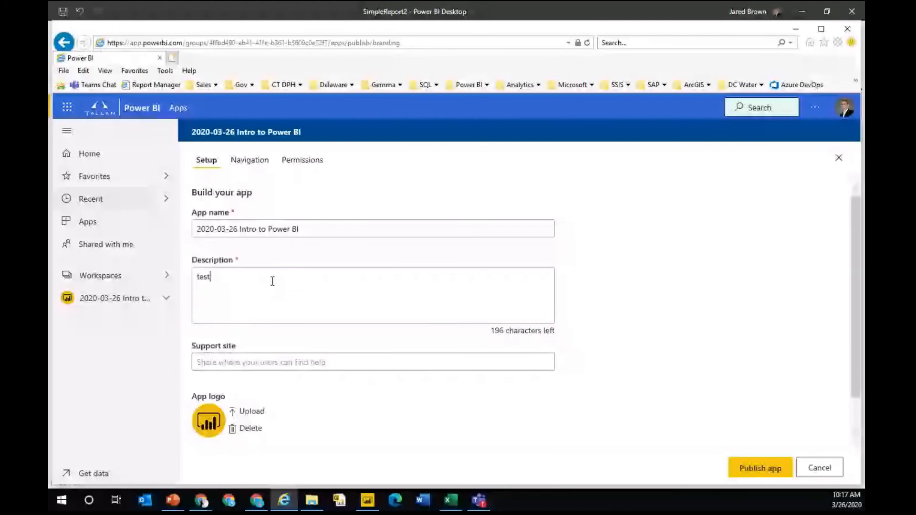
drag(328, 227, 172, 221)
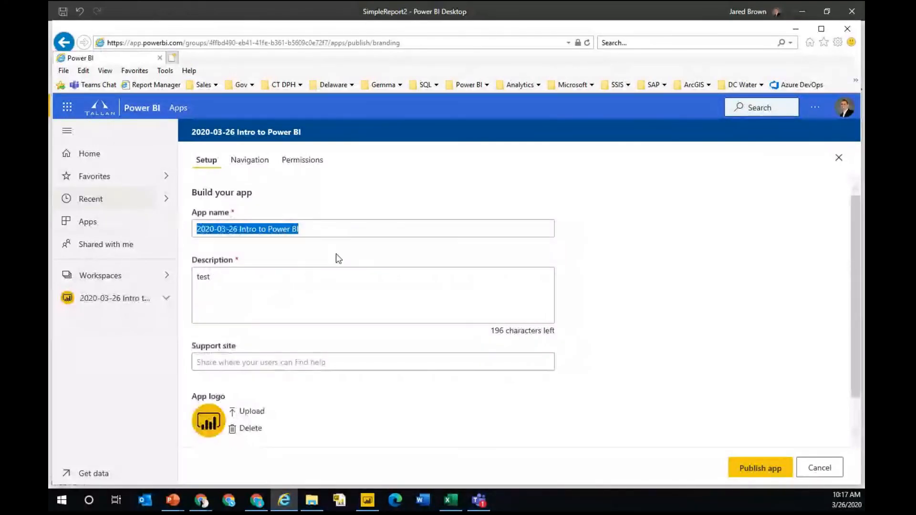
drag(321, 228, 245, 234)
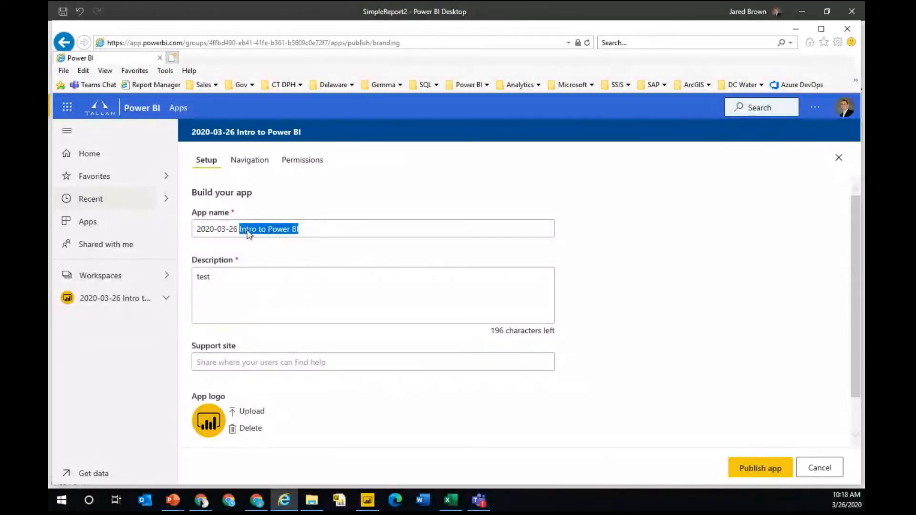
key(Left)
key(ctrl+shift+Left)
key(ctrl+shift+Left)
key(ctrl+shift+Left)
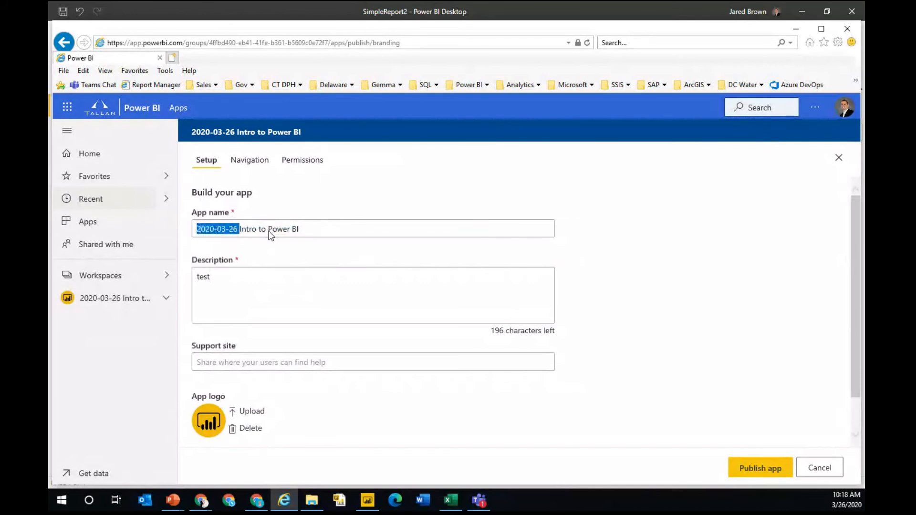
click(331, 279)
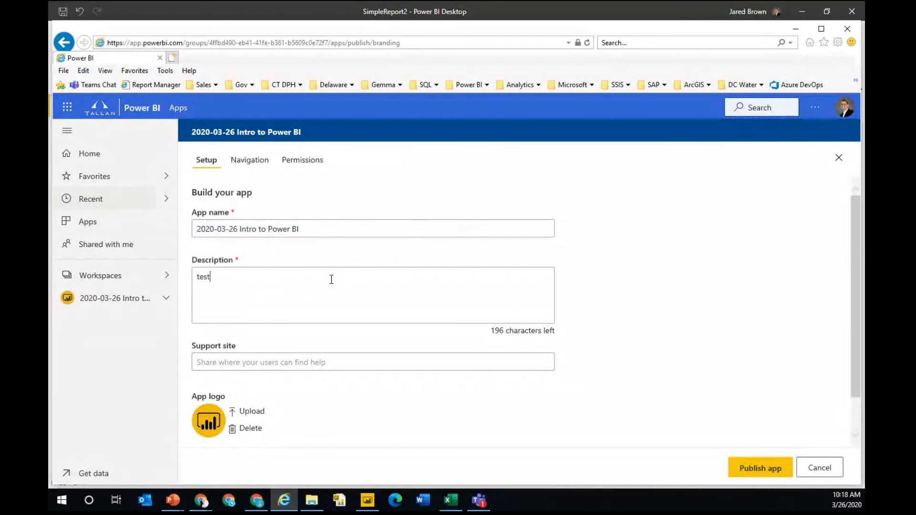
Check the app's access permissions, publish the app for specific individuals or groups, and open the published app.
click(317, 171)
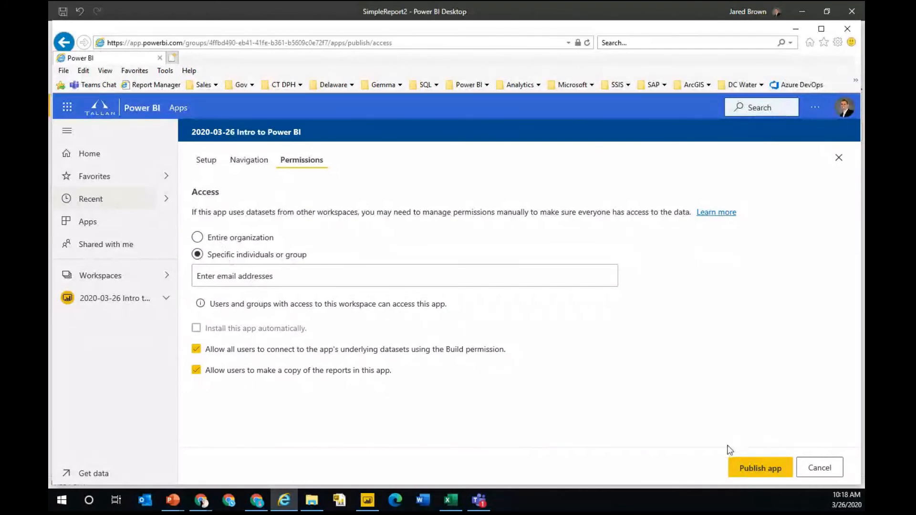
click(759, 470)
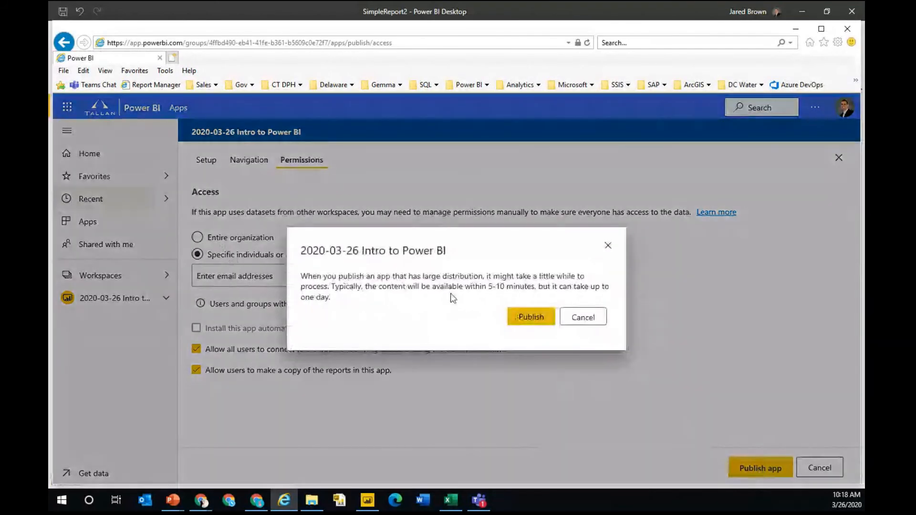
click(518, 322)
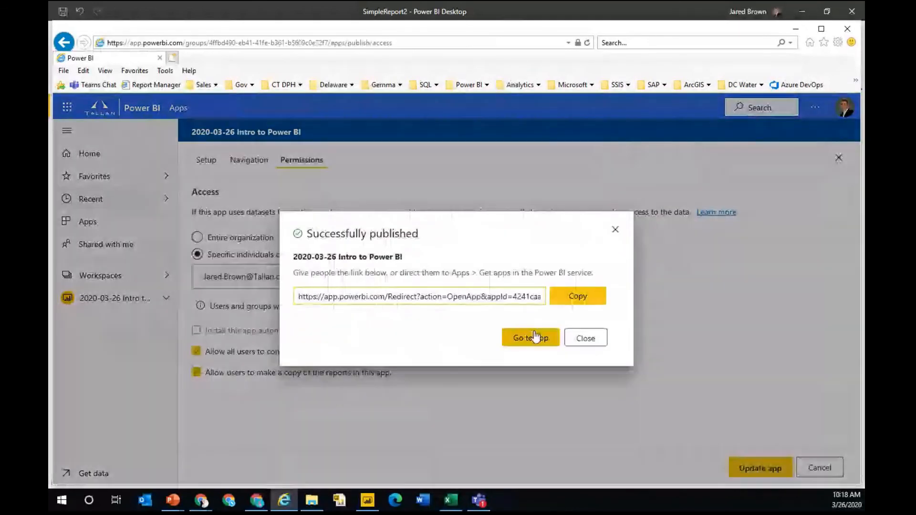
click(535, 337)
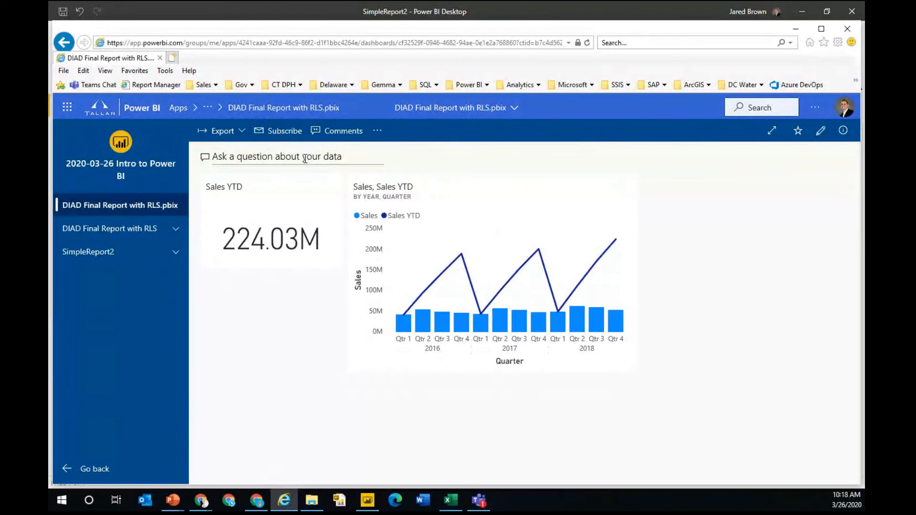
Ask the dashboard's Q&A for "Sales by manufacturer".
click(305, 158)
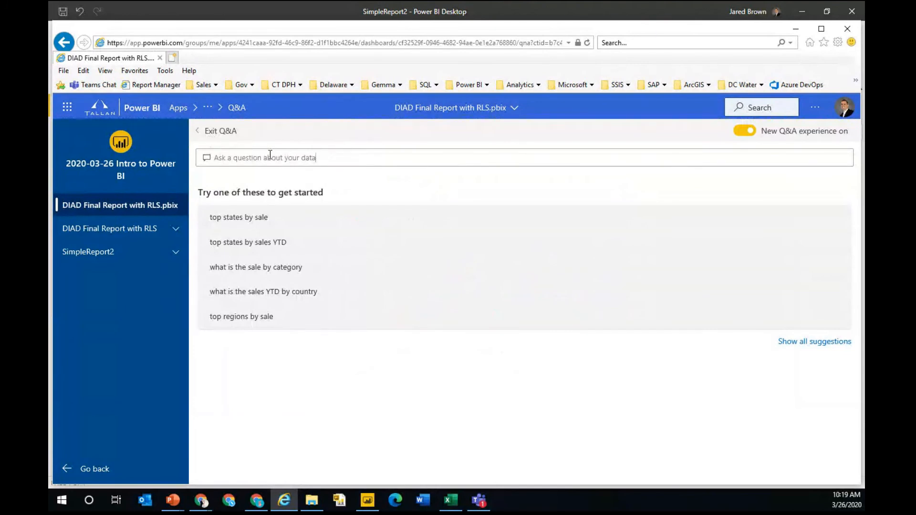
text(Sales)
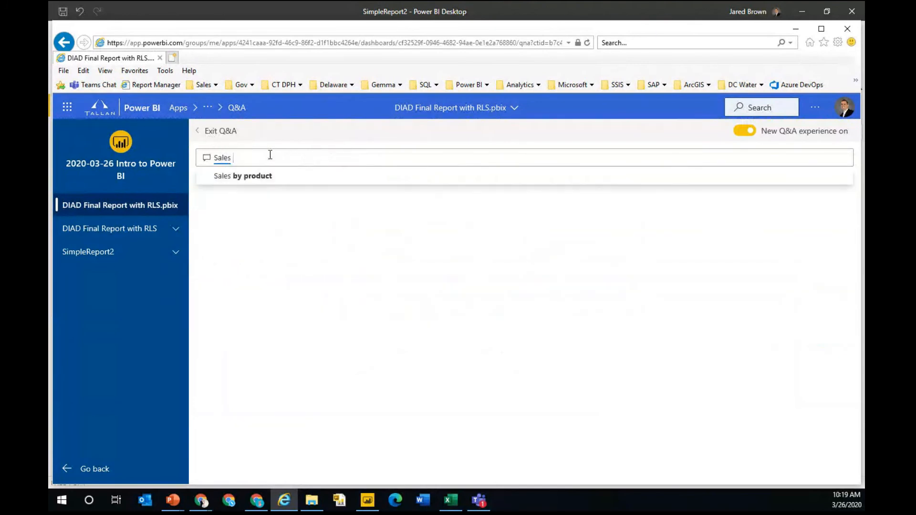
text( b)
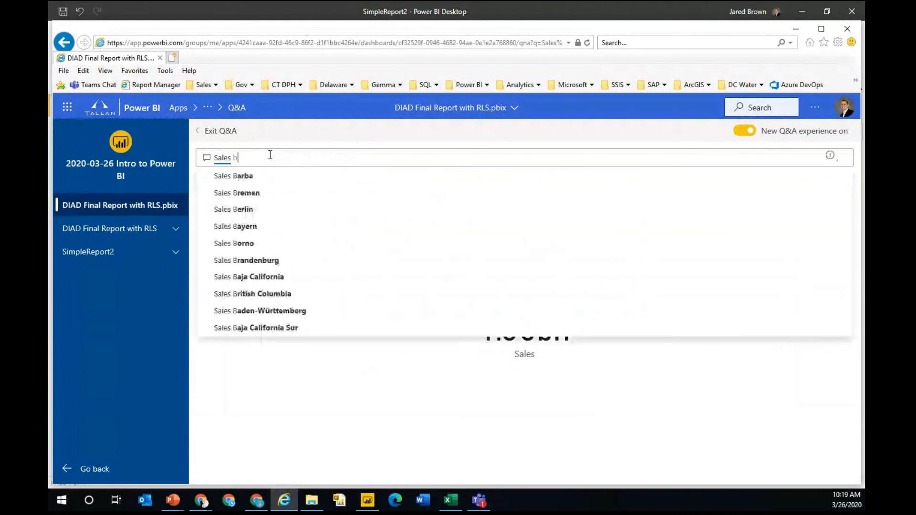
text(y )
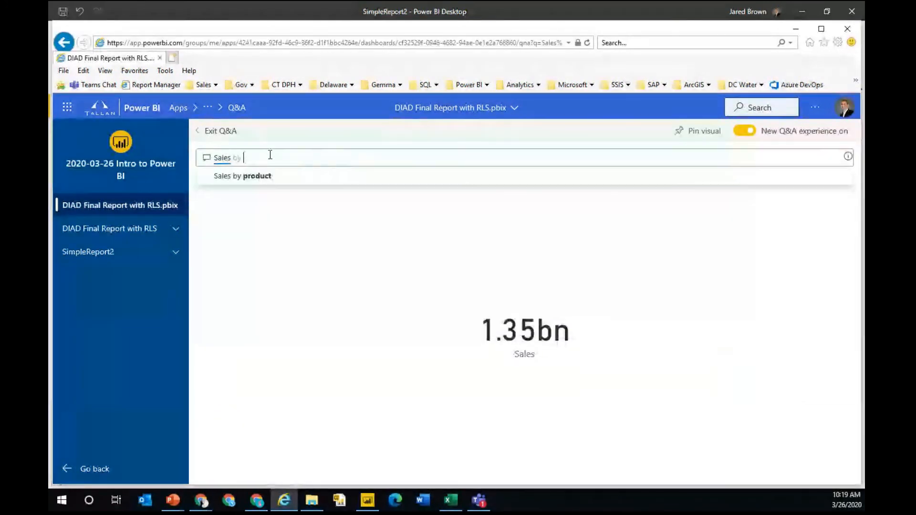
text(man)
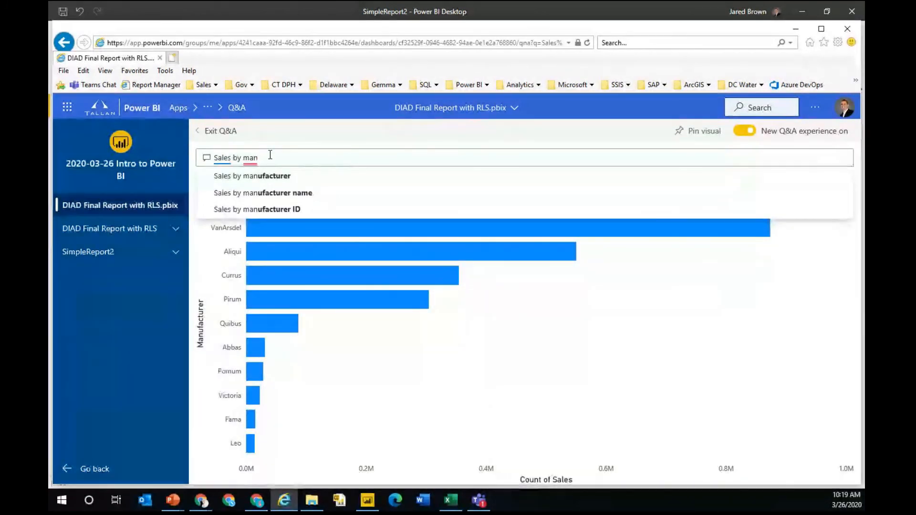
click(266, 178)
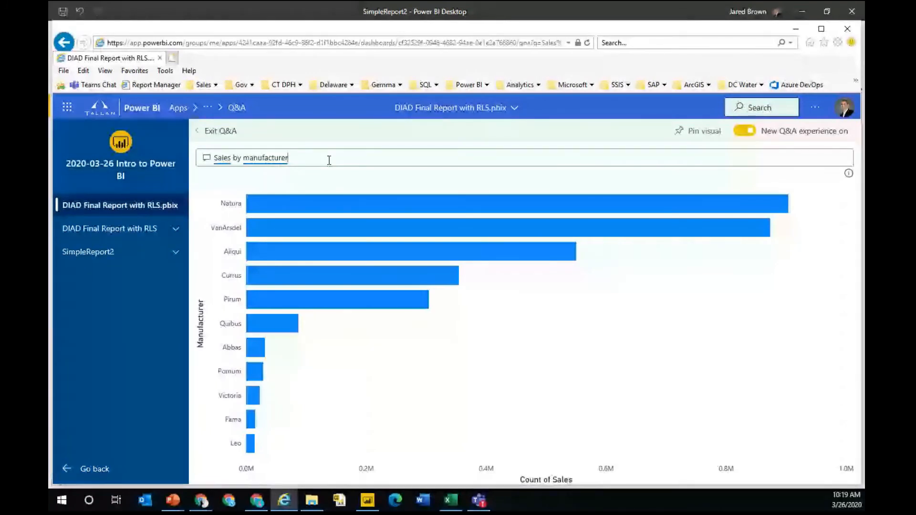
Extend the Q&A question to "Sales by manufacturer as treemap".
text(as t)
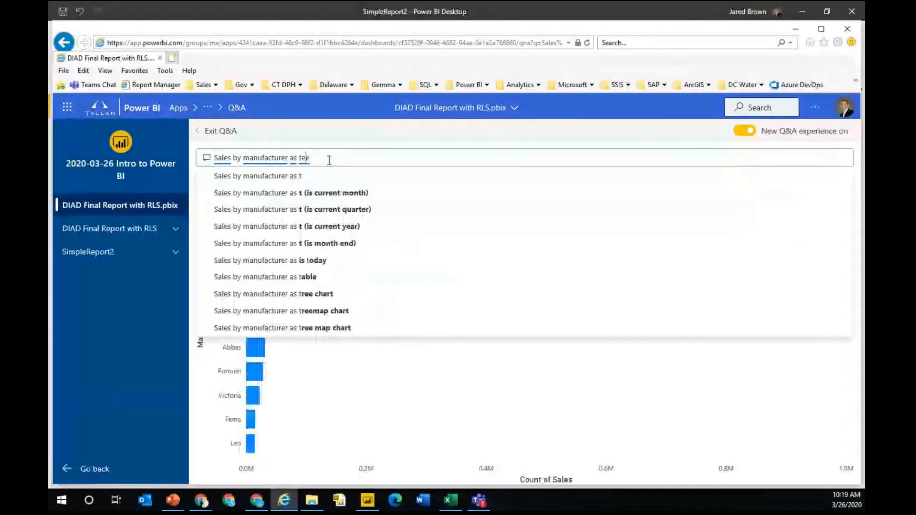
text(ree)
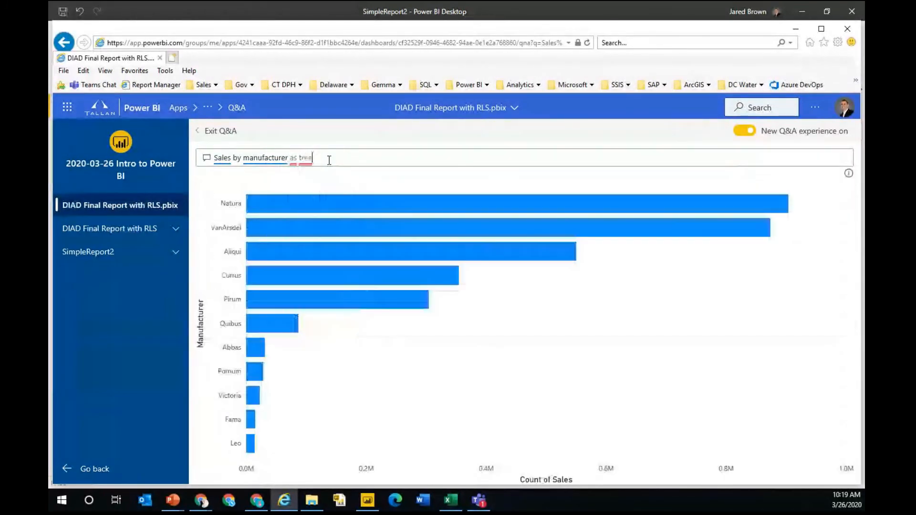
text(map)
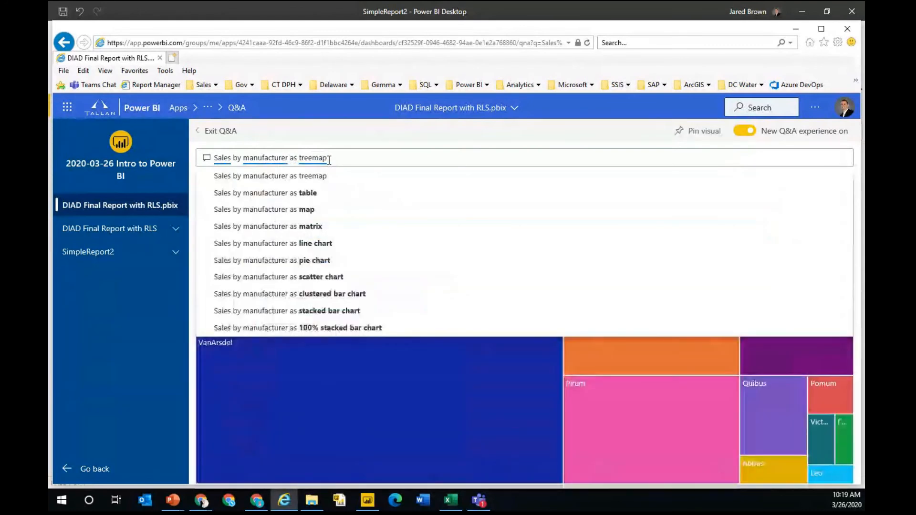
Run the treemap question in Q&A and try to pin the resulting sales by manufacturer visual.
key(Return)
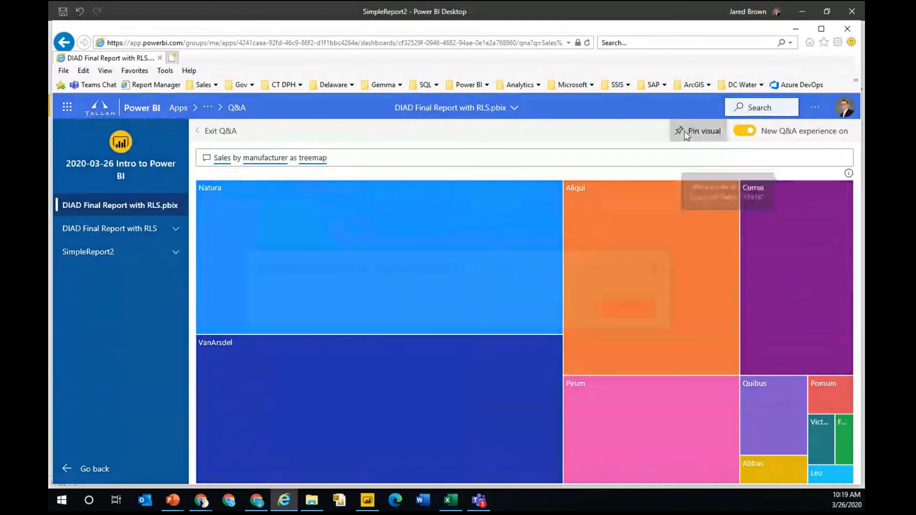
click(687, 135)
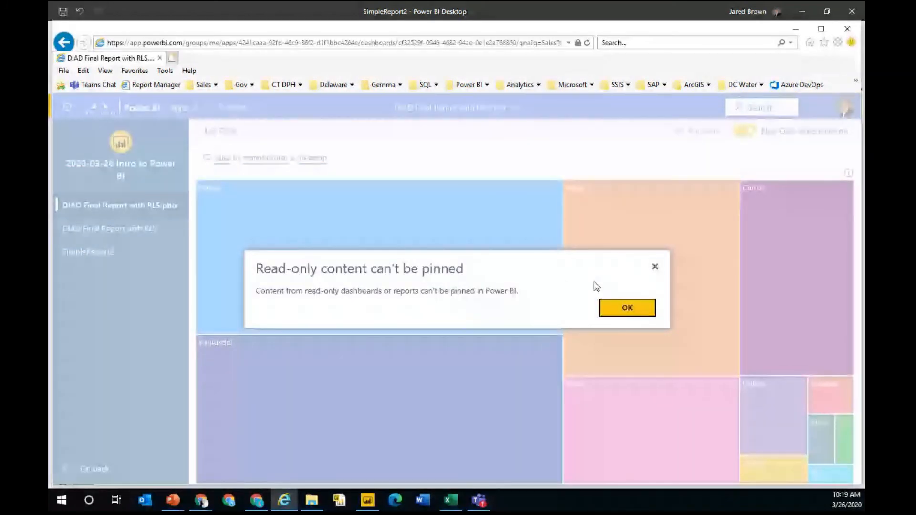
click(643, 313)
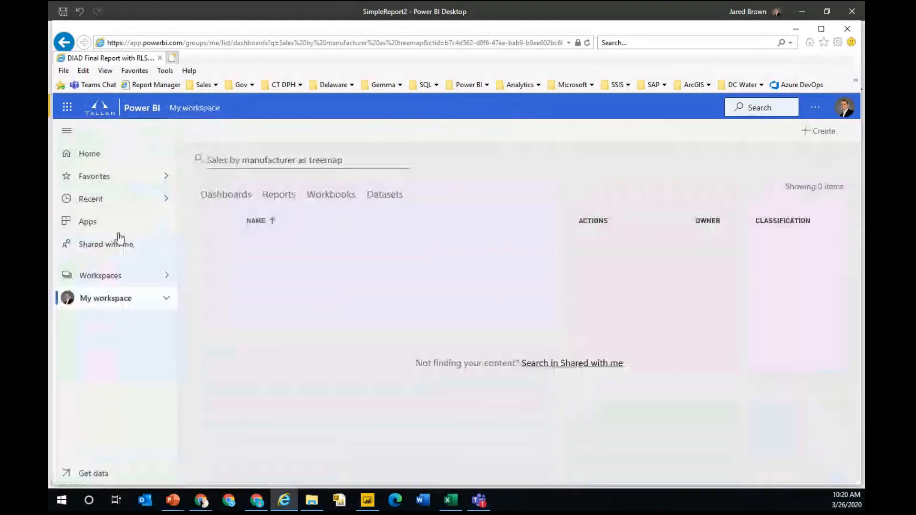
Open the 2020-03-26 Intro to Power BI workspace and look through its reports and datasets.
click(112, 277)
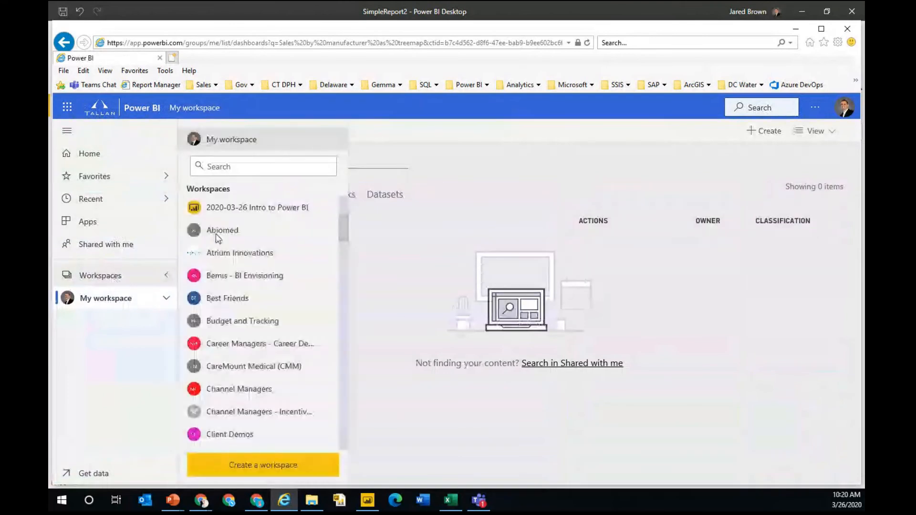
click(284, 209)
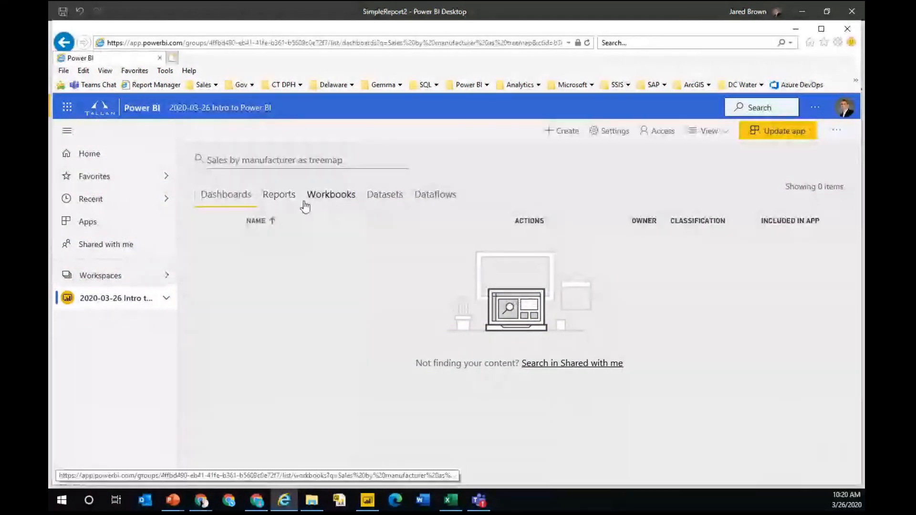
click(279, 197)
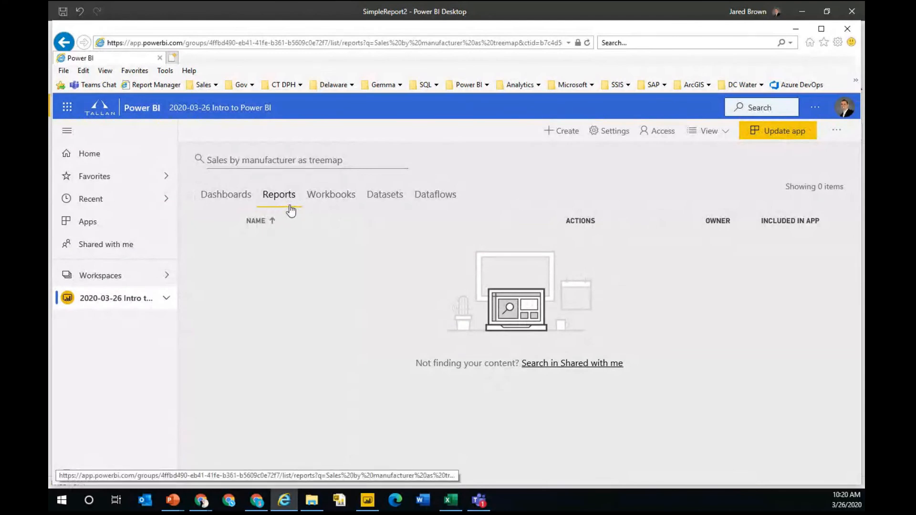
click(394, 200)
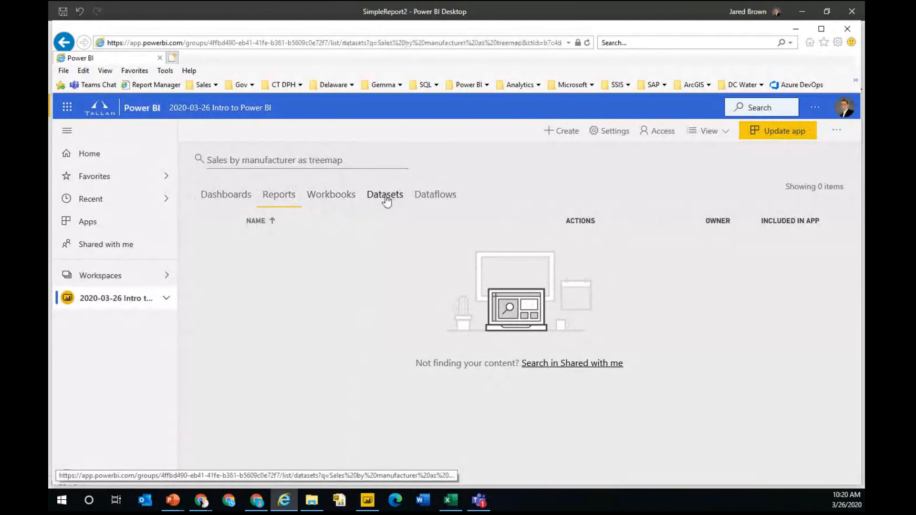
click(289, 200)
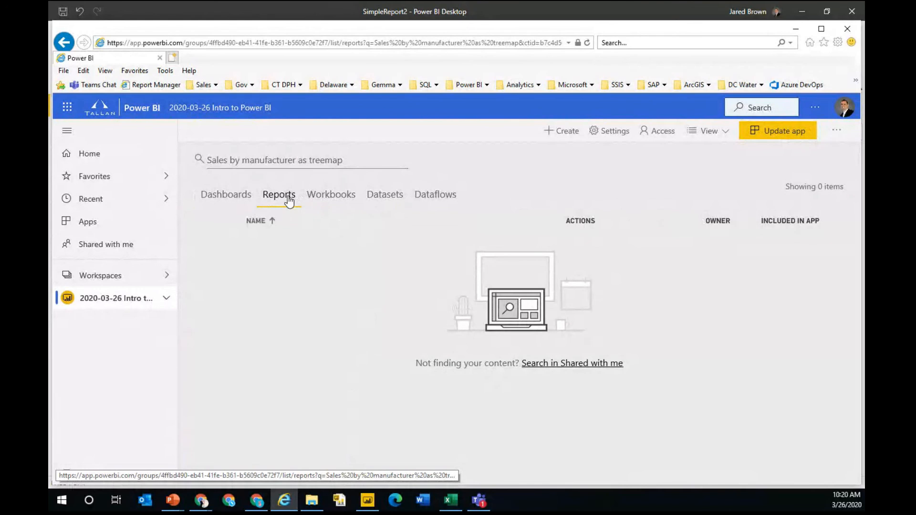
Reopen the 2020-03-26 Intro to Power BI workspace from the workspace list and recheck its dashboards and reports.
click(115, 277)
click(245, 206)
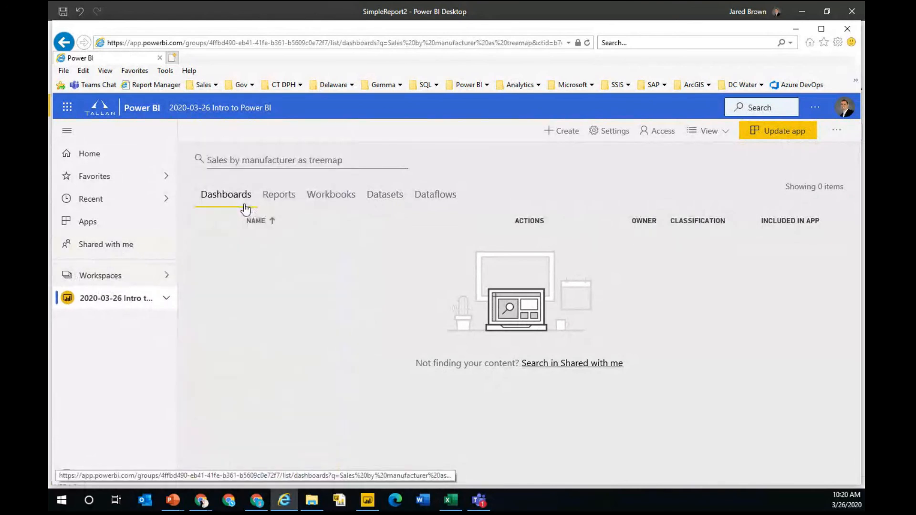
click(276, 202)
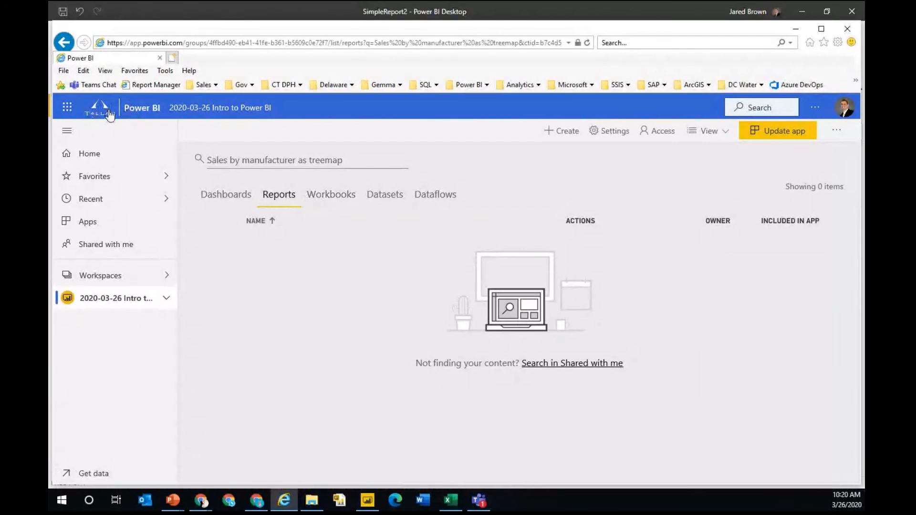
click(147, 110)
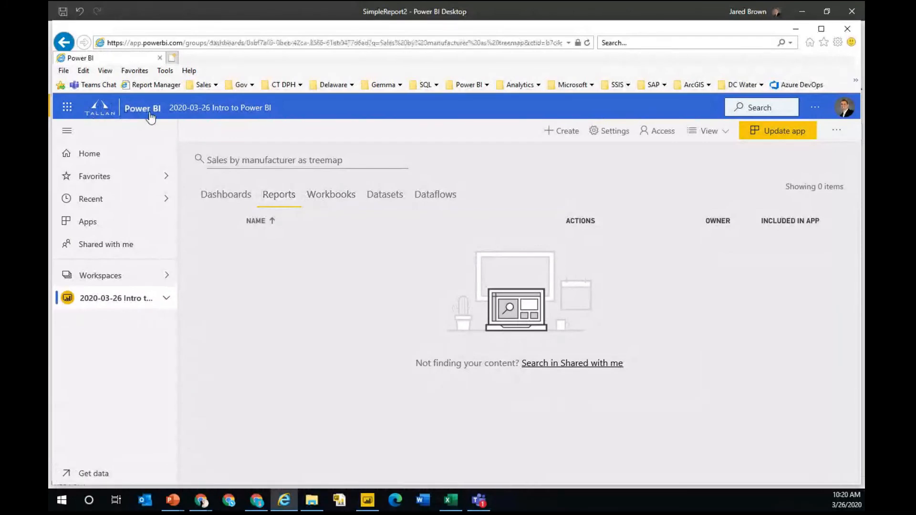
click(128, 279)
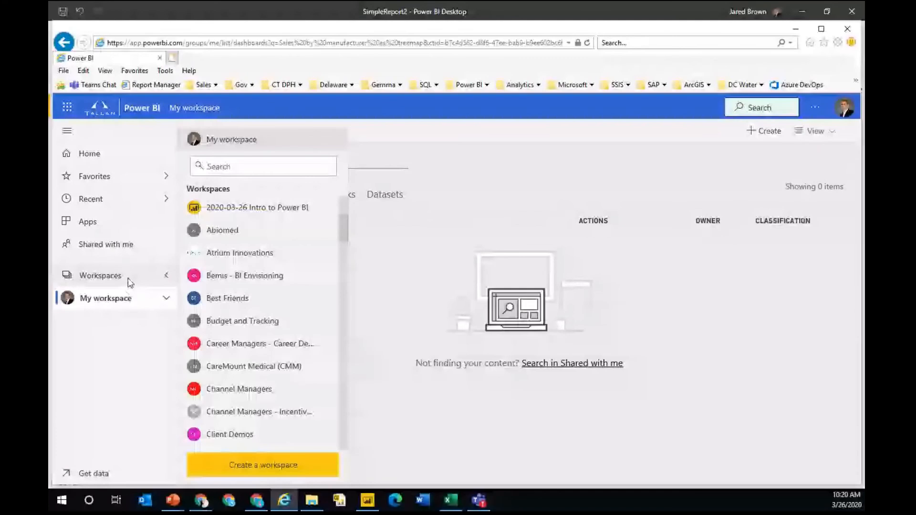
click(249, 209)
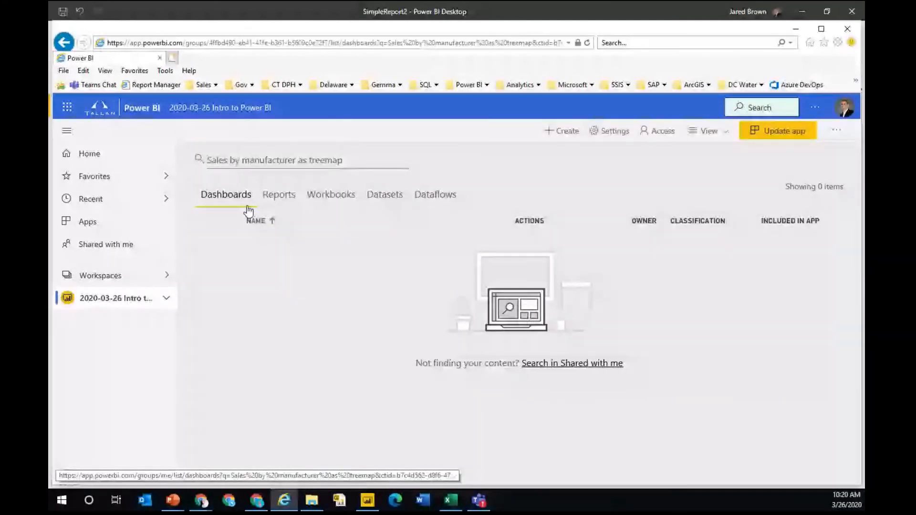
Open DIAD Final Report with RLS.pbix from the DIAD_Student\Reports\DIAD With Row Level Security folder in Power BI Desktop and dismiss the connector notice.
click(316, 506)
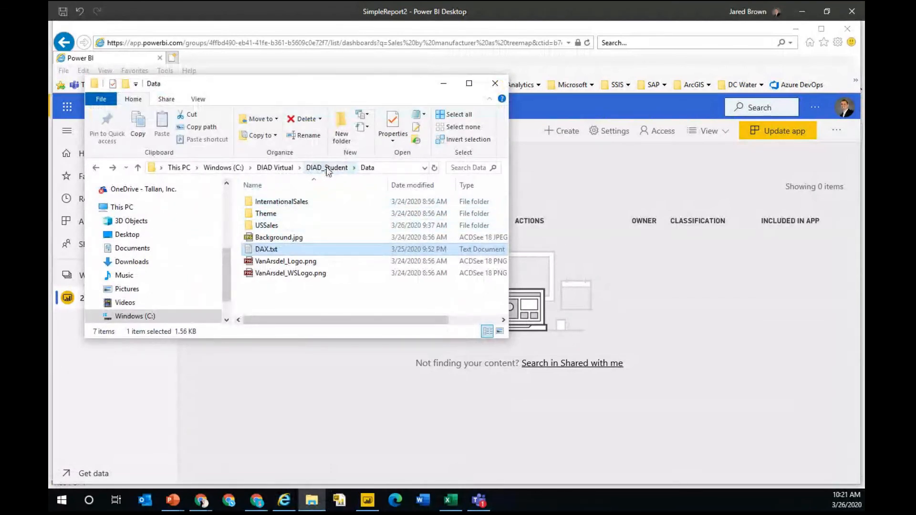
click(328, 168)
double_click(279, 213)
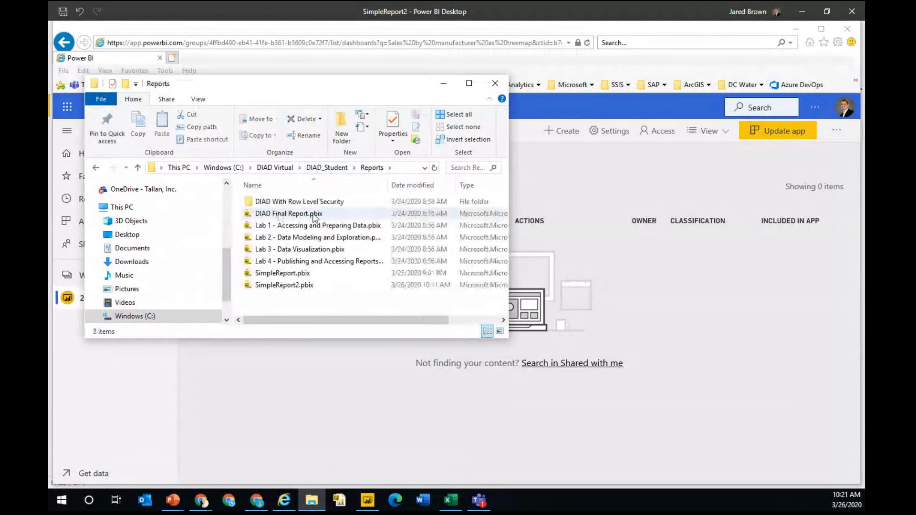
double_click(335, 202)
click(323, 205)
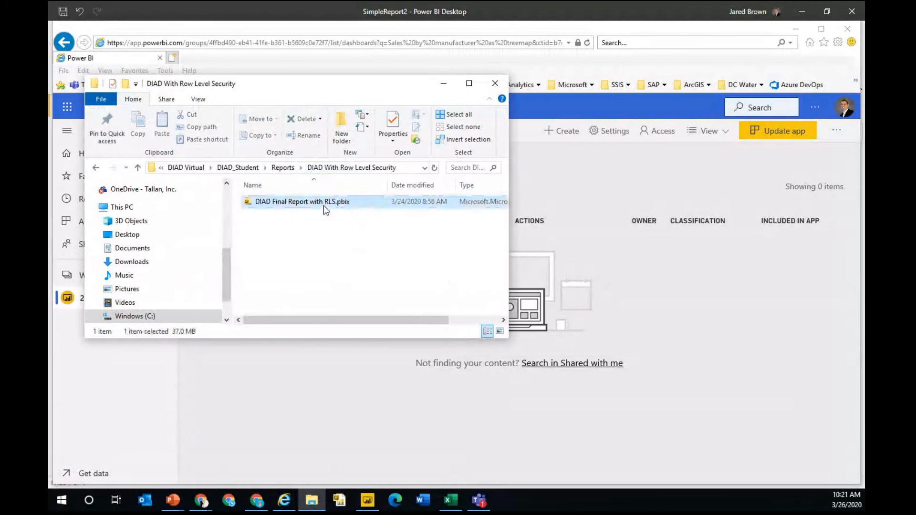
double_click(323, 205)
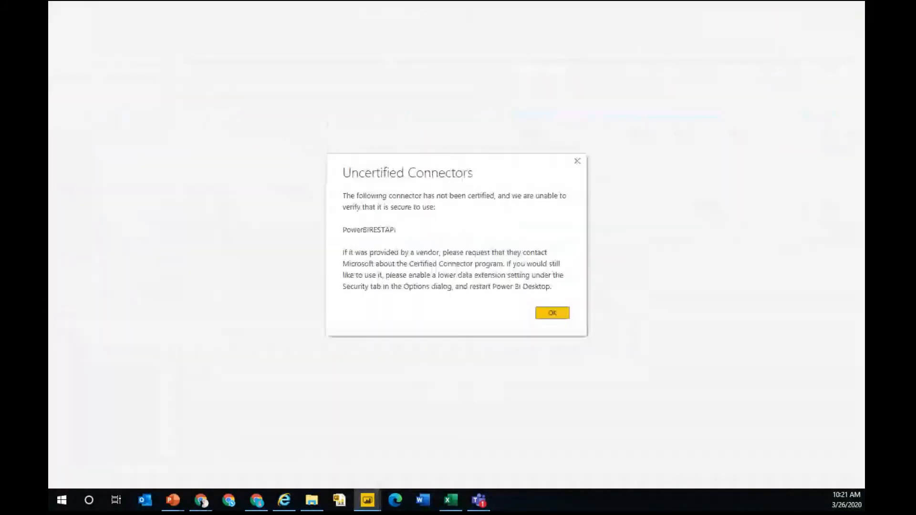
click(552, 313)
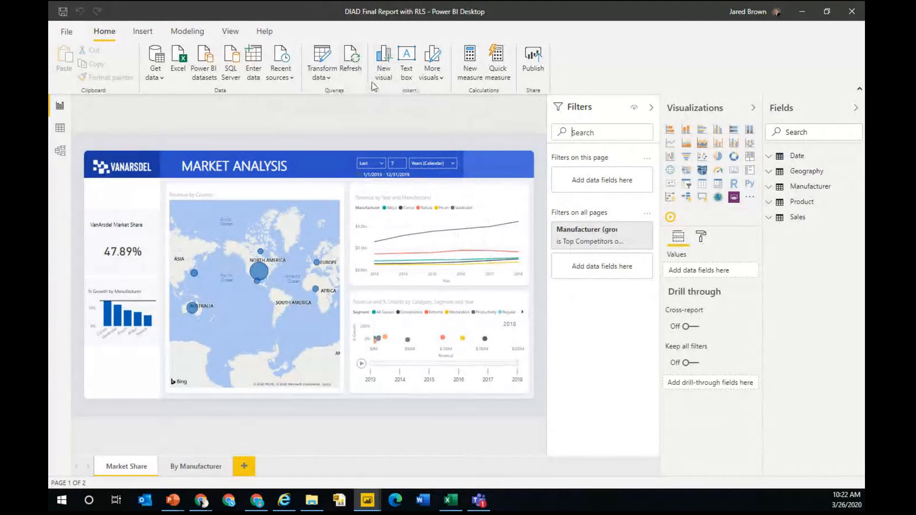
Review the DAX filter that the Australia Role applies to the Geography table, leaving the roles unedited.
click(189, 33)
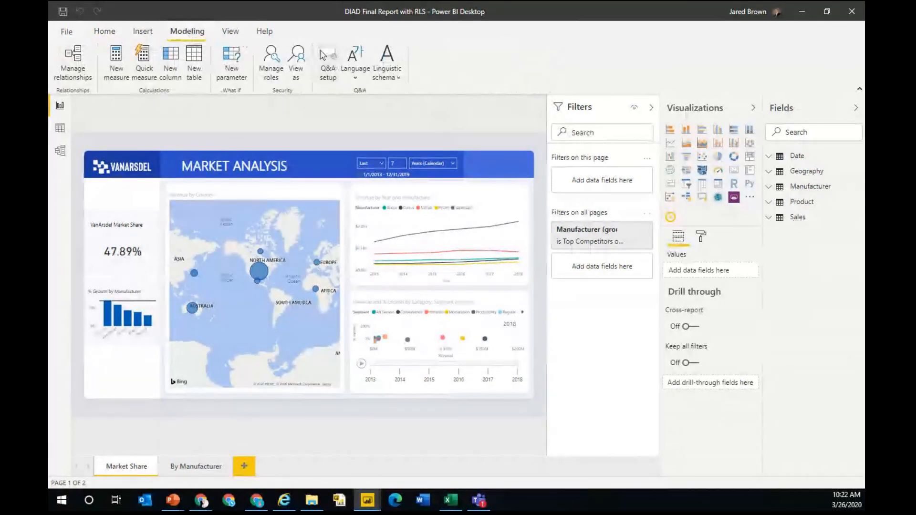
click(279, 75)
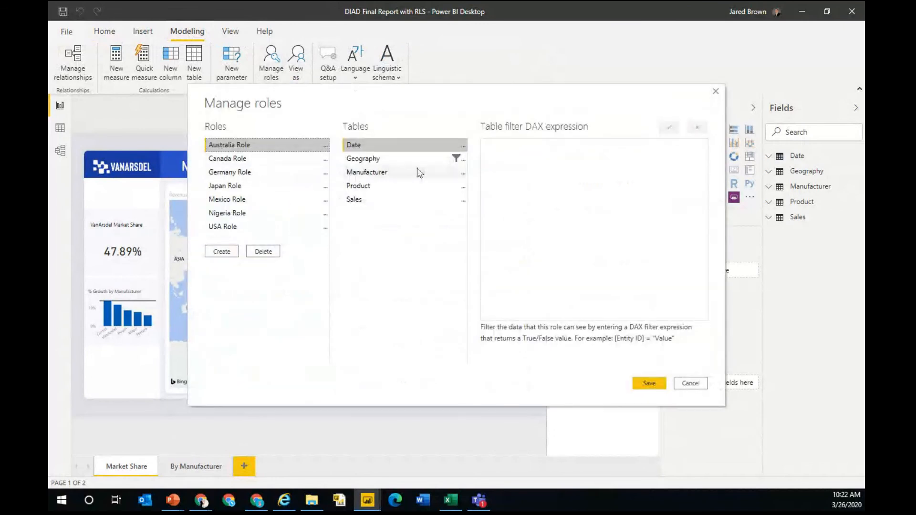
click(396, 162)
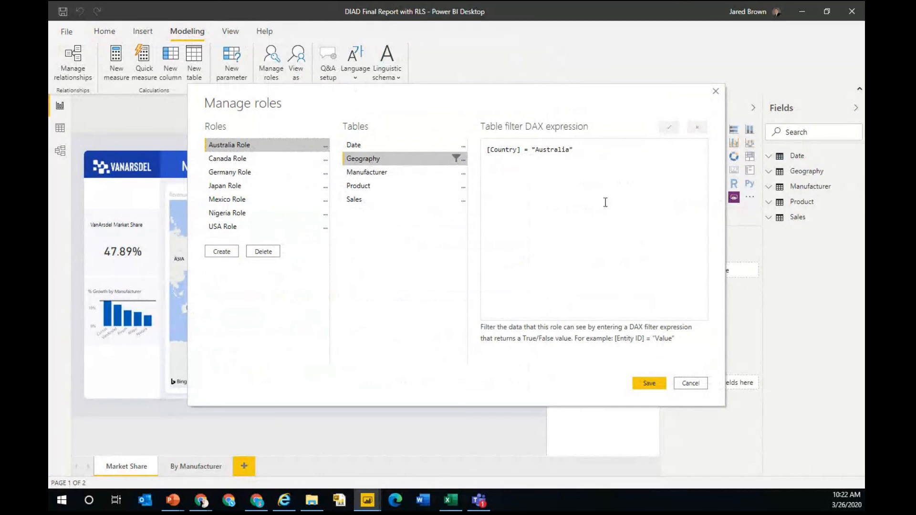
click(696, 385)
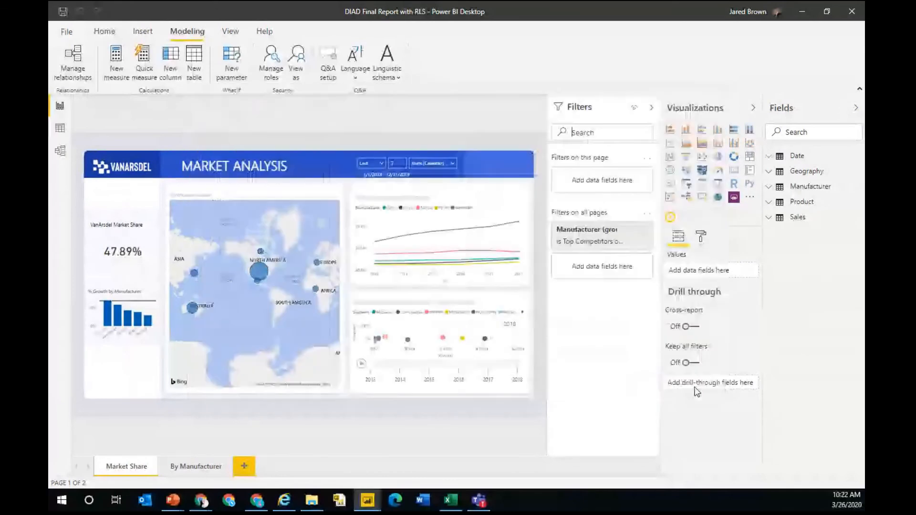
View the Market Share page as the Australia Role, and stop viewing as that role.
click(296, 79)
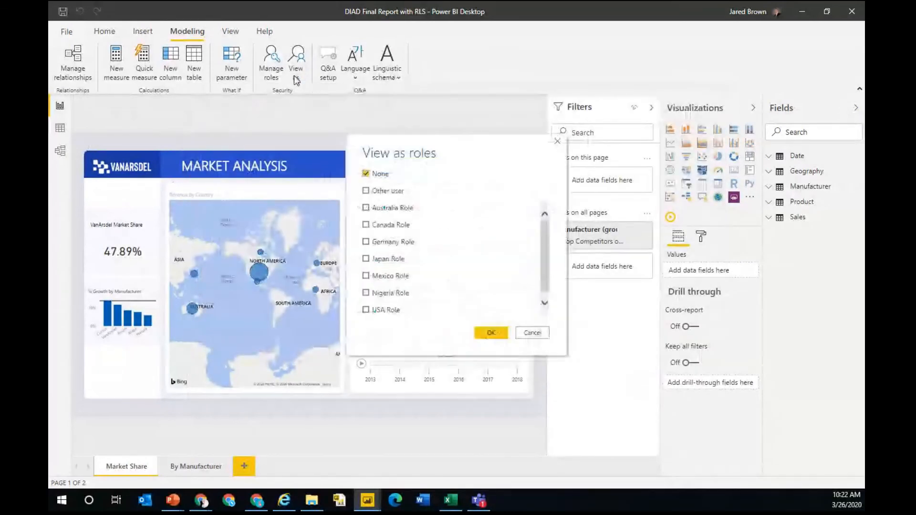
click(397, 209)
click(491, 334)
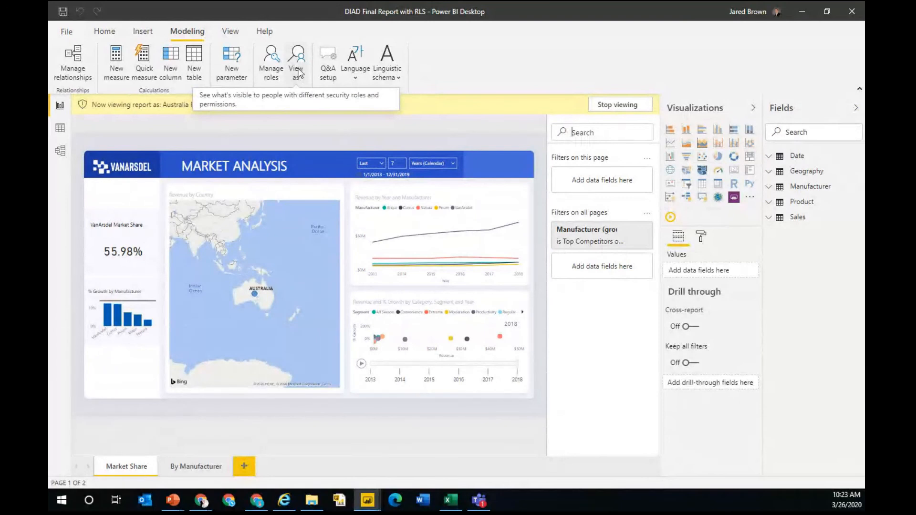
click(620, 105)
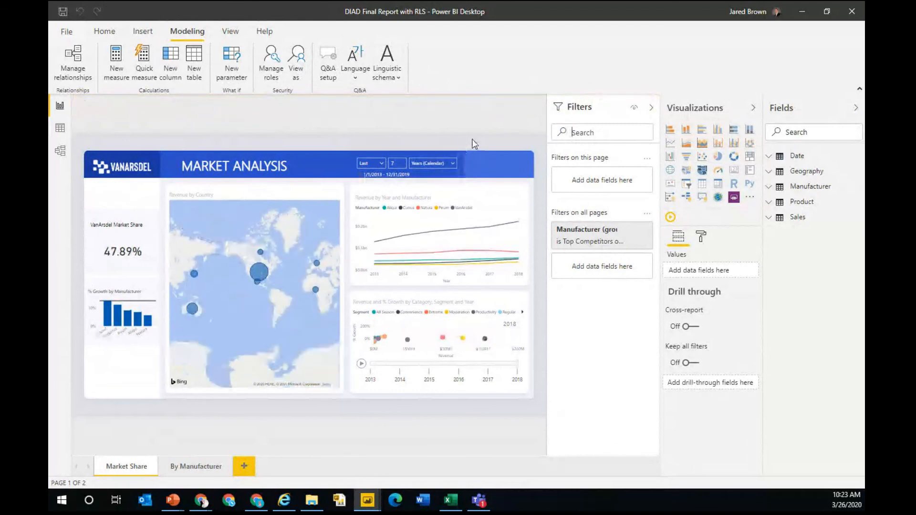
Cross-filter the Market Share page by Australia on the map and check the drill-through targets offered for that country.
click(195, 310)
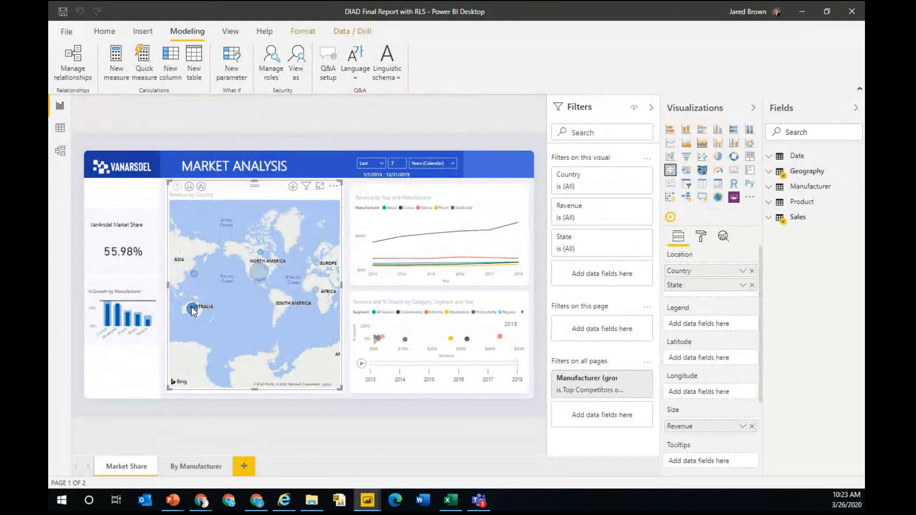
mouse_move(193, 311)
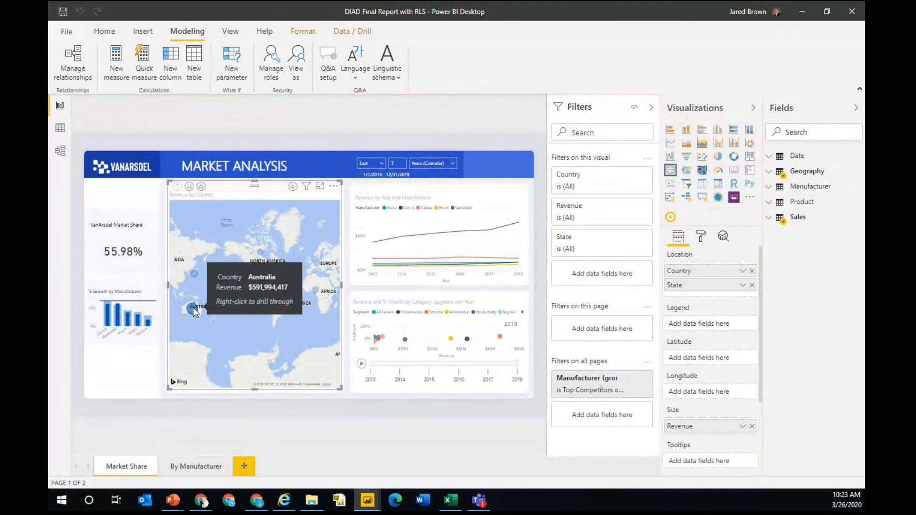
right_click(195, 312)
mouse_move(287, 405)
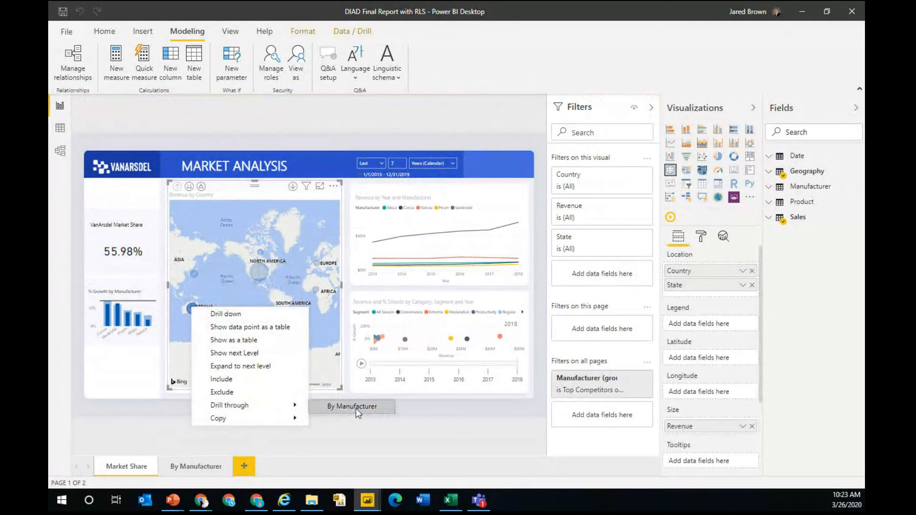
click(251, 112)
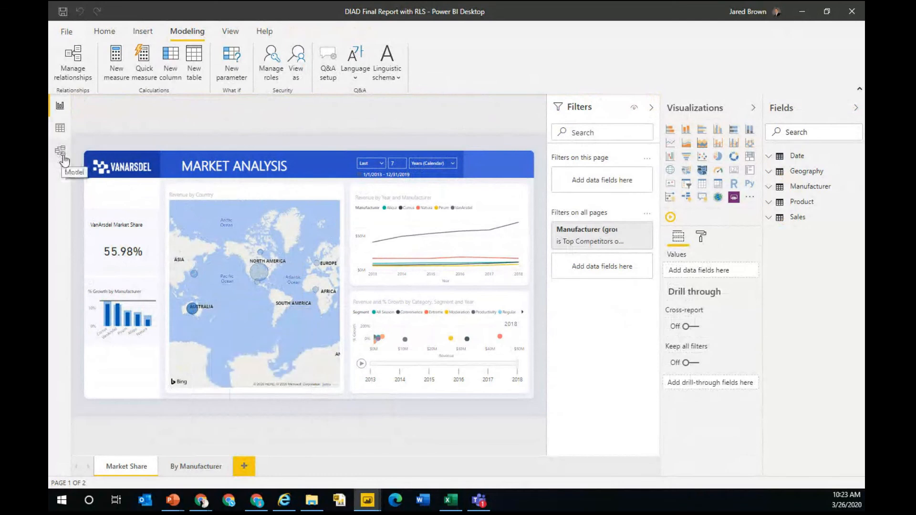
Add the Manufacturer field as a drill-through field on the By Manufacturer page and check the existing Country drill-through filter.
click(193, 469)
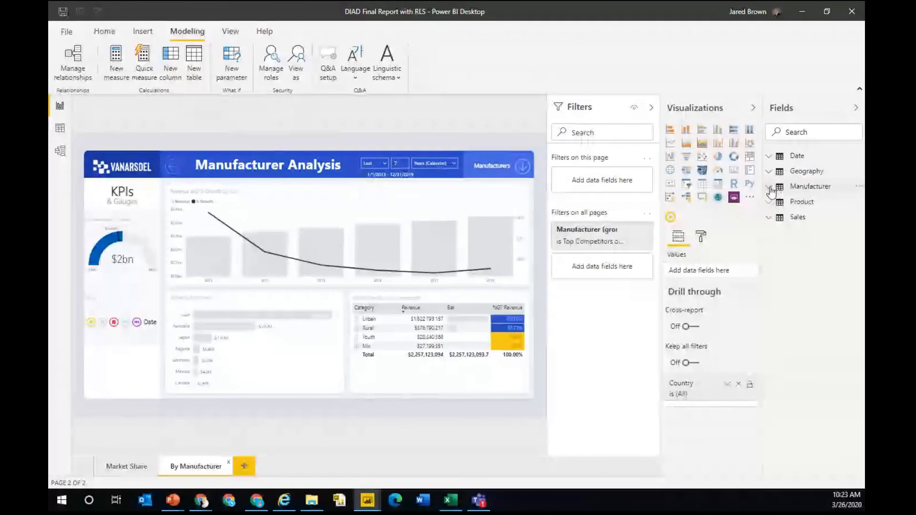
click(787, 191)
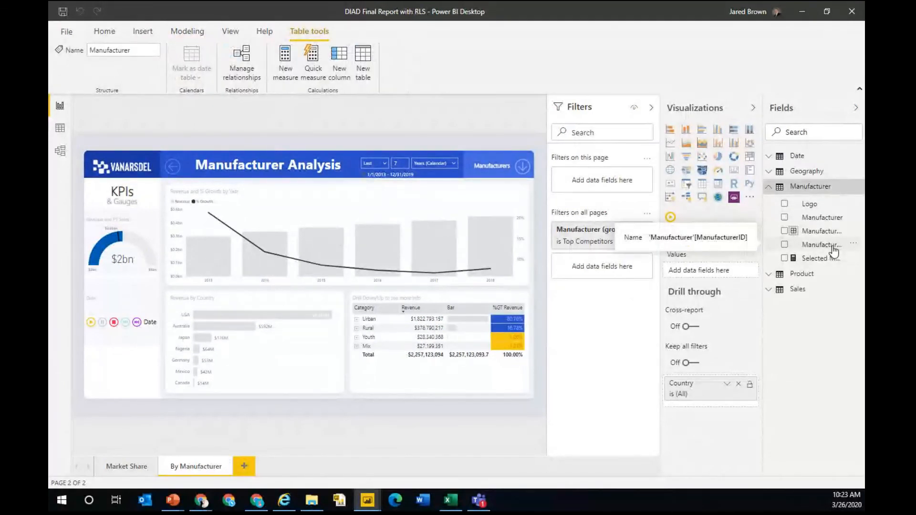
drag(836, 224, 710, 409)
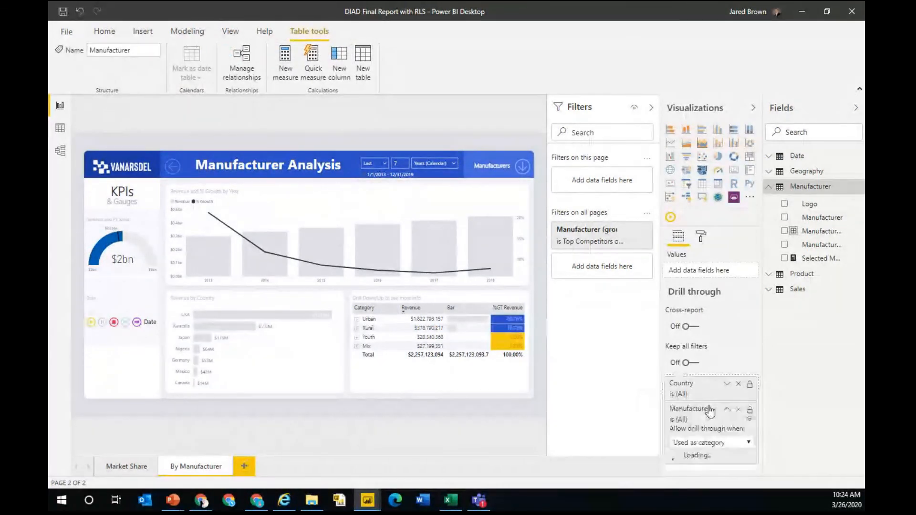
scroll(719, 433, down, 1)
scroll(719, 432, down, 3)
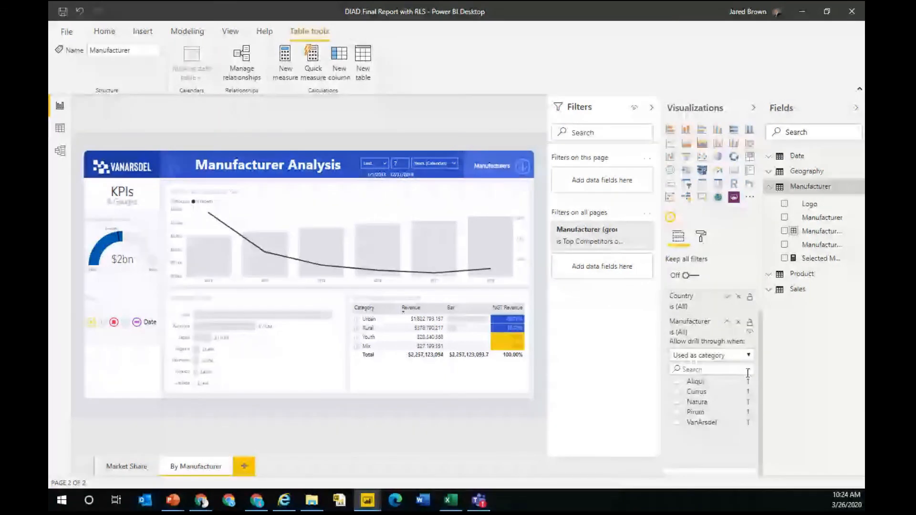
click(729, 298)
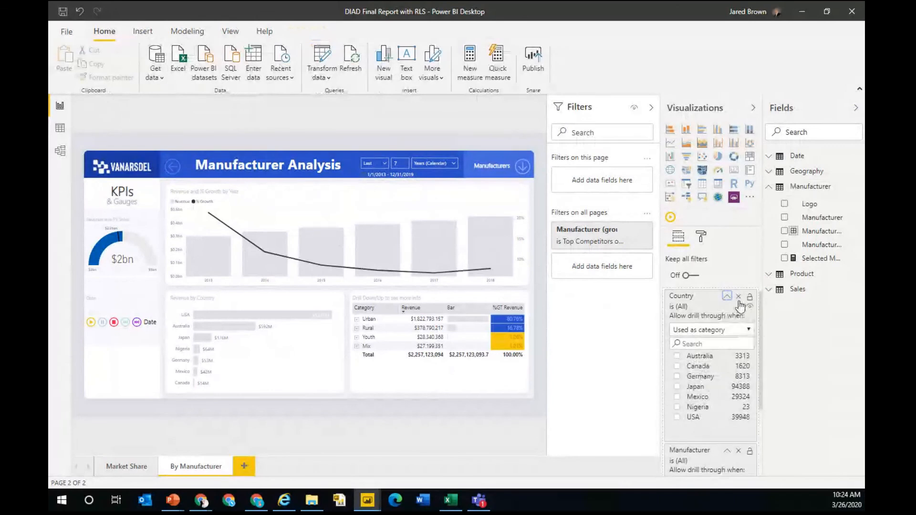
click(727, 296)
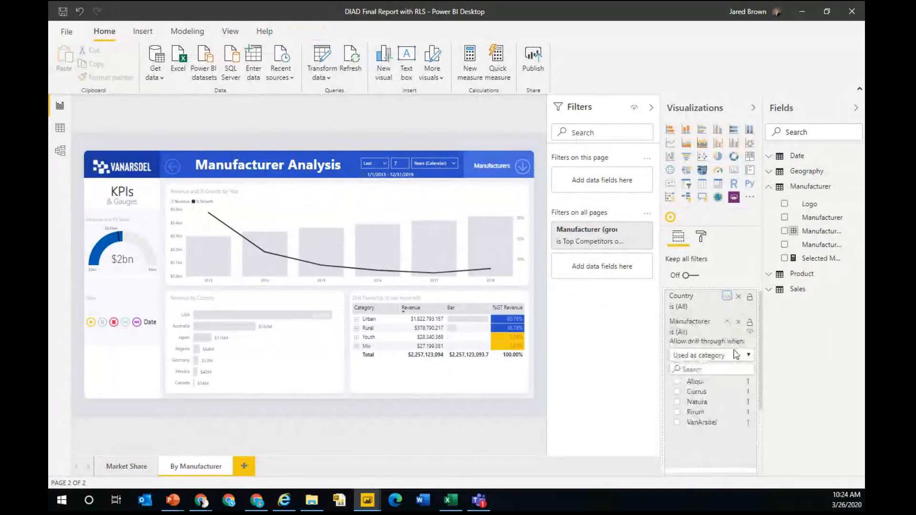
Replace the Manufacturer and Country drill-through fields on the By Manufacturer page with the Sales measure from the Sales table.
click(727, 322)
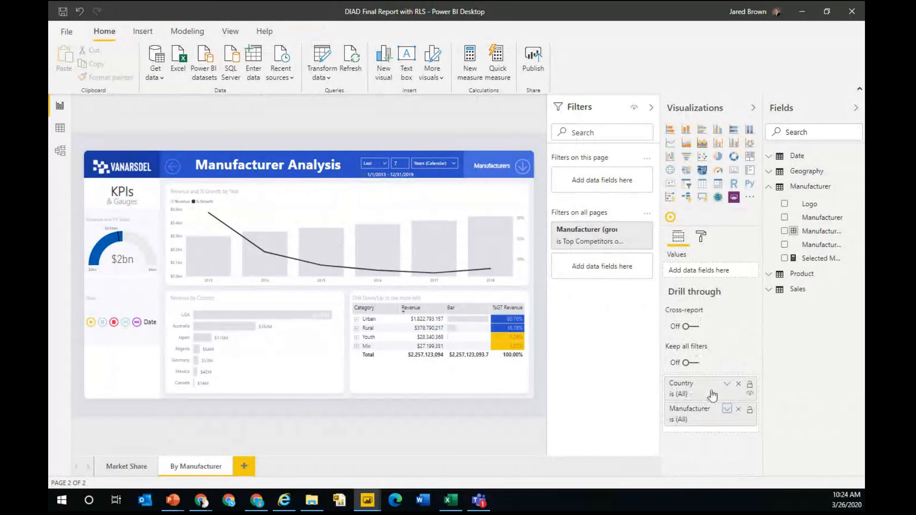
click(738, 411)
click(740, 385)
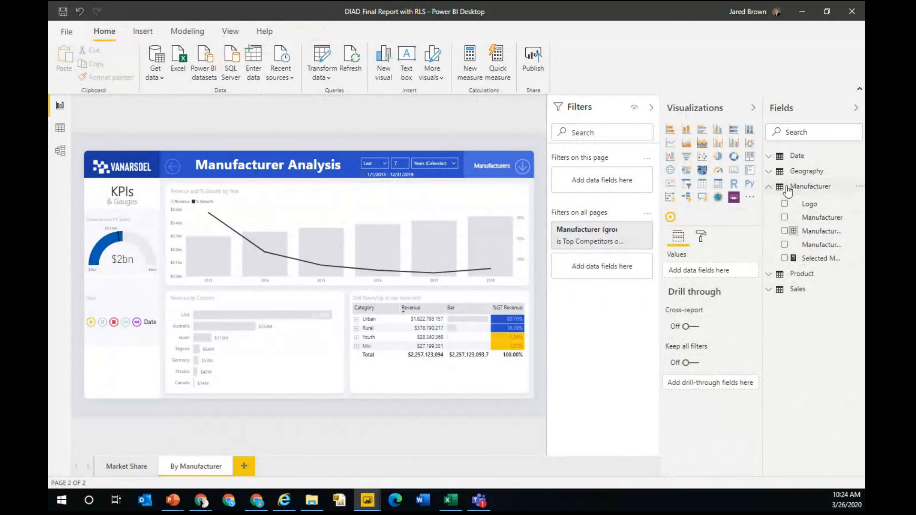
click(771, 291)
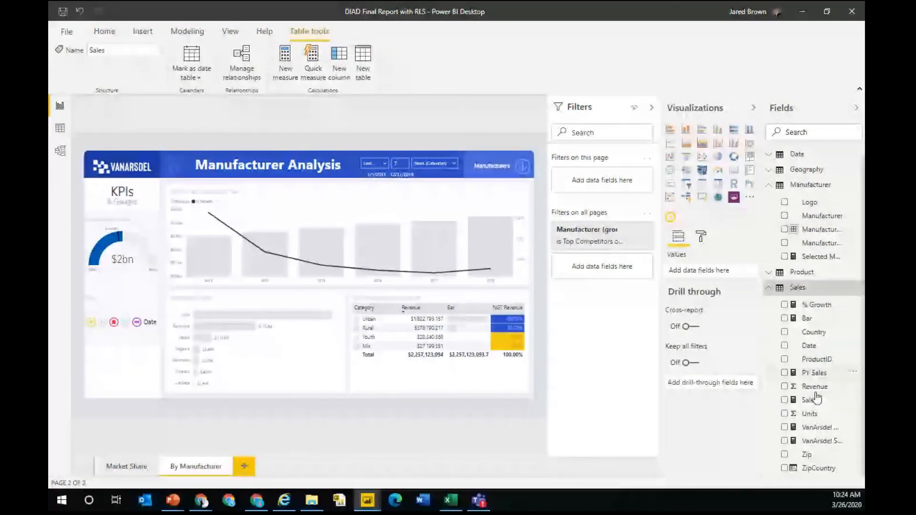
drag(817, 399, 711, 388)
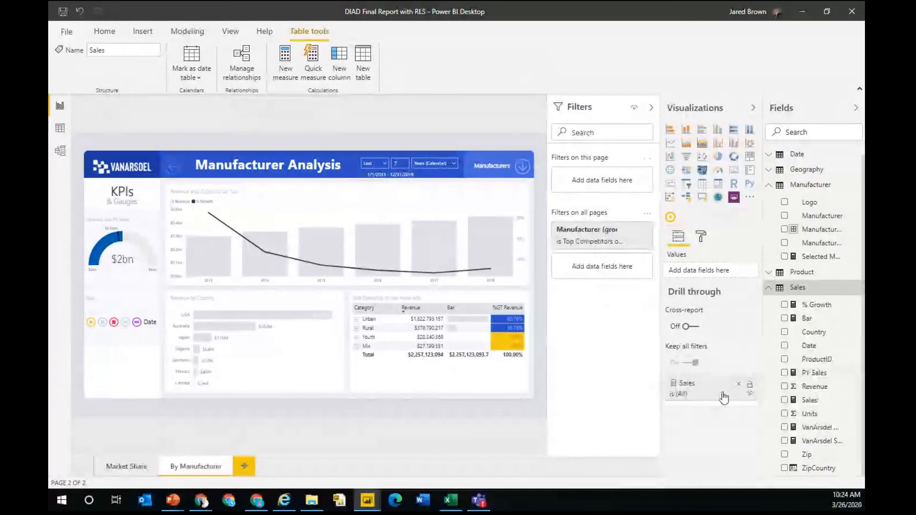
Check the Market Share map for drill-through options on the USA bubble, then clear the selection.
click(124, 473)
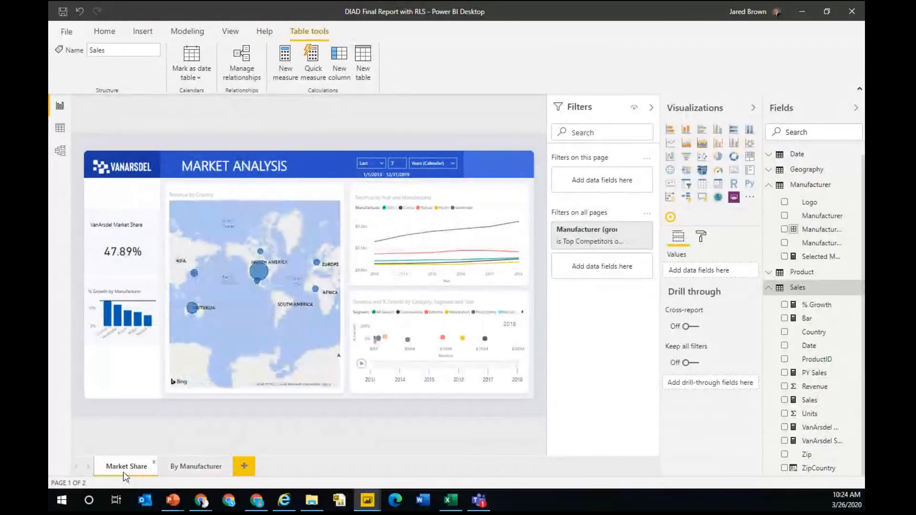
click(259, 272)
right_click(259, 274)
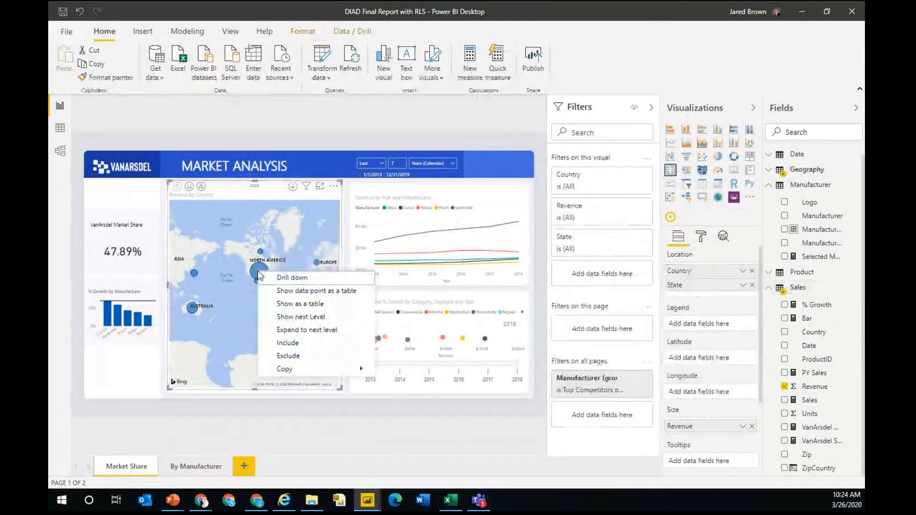
click(432, 136)
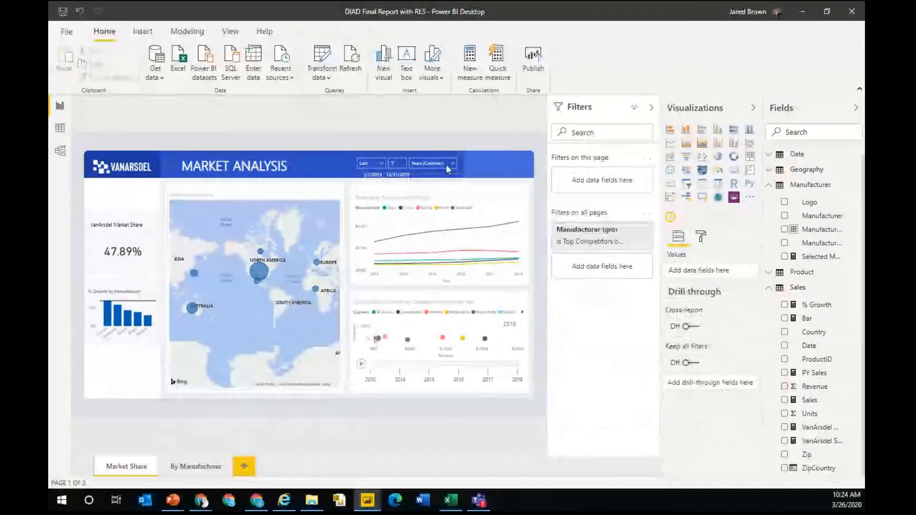
Cross-filter the Market Share page by VanArsdel in the growth chart and recheck the USA bubble's drill-through options with and without that filter.
click(116, 316)
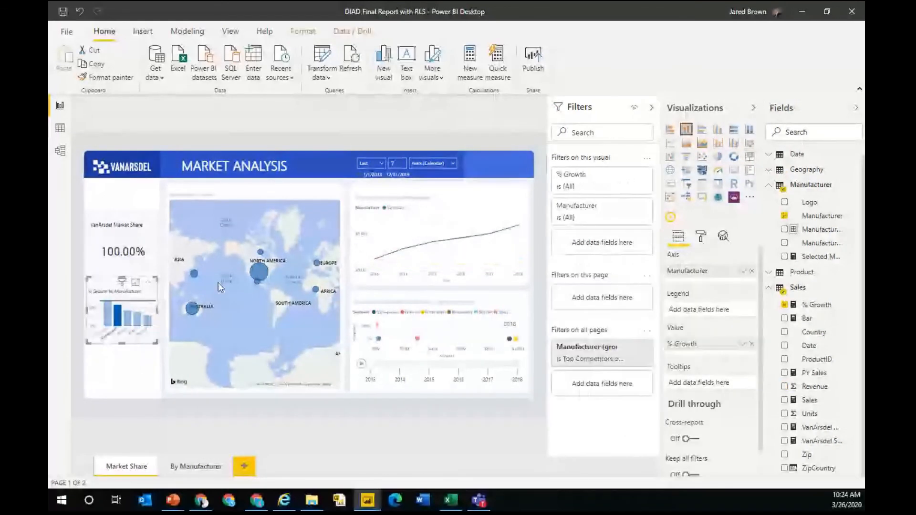
click(260, 273)
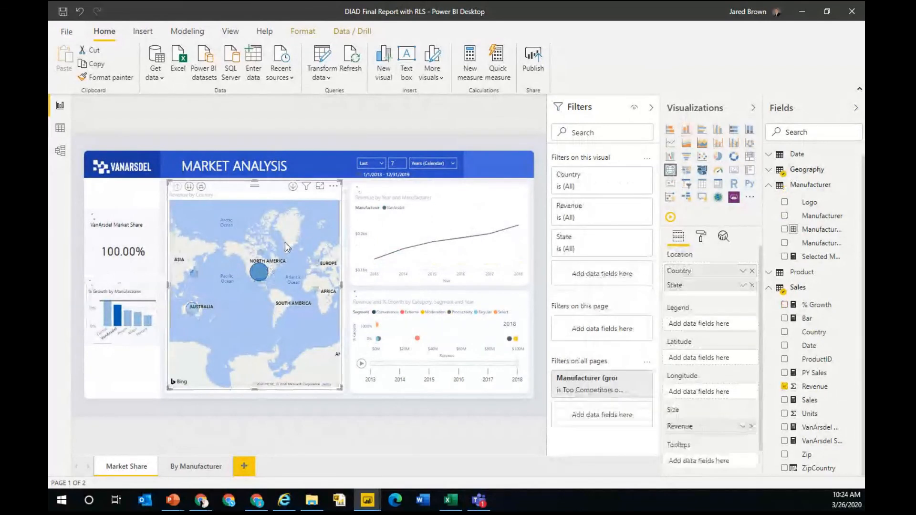
right_click(259, 274)
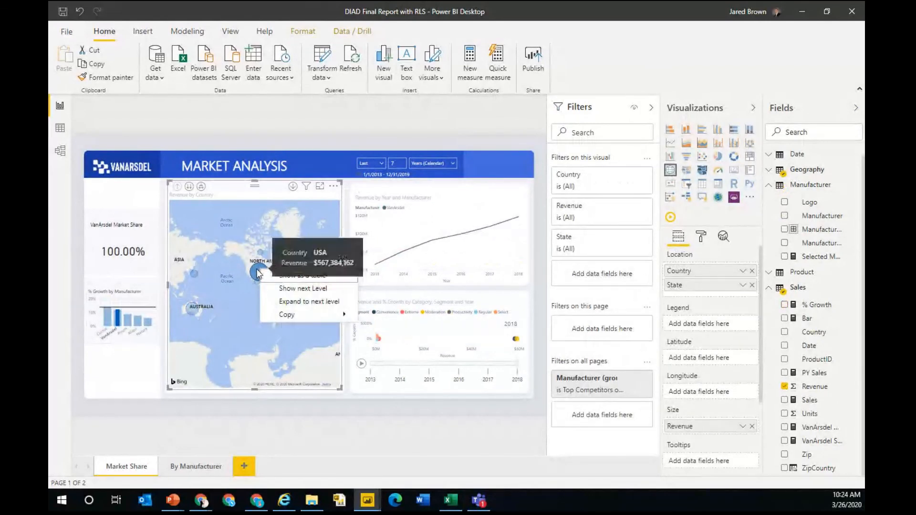
right_click(258, 274)
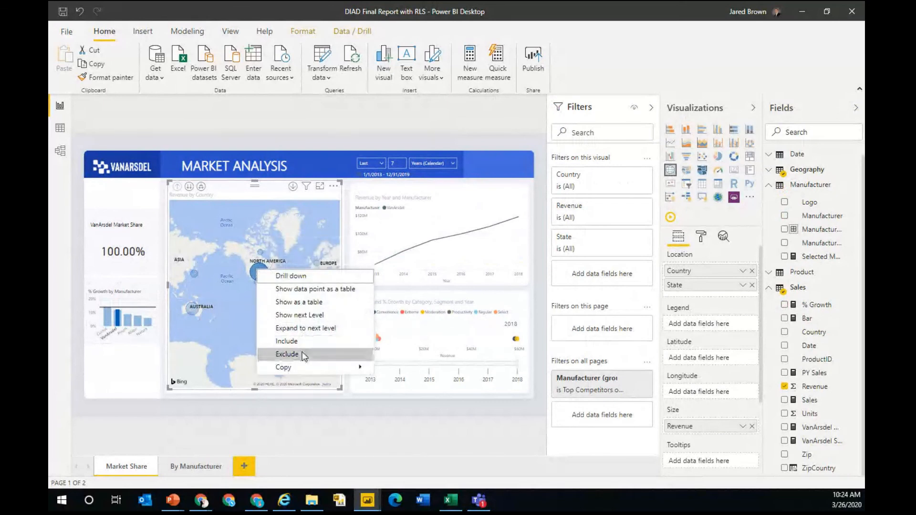
click(257, 274)
right_click(256, 274)
click(257, 275)
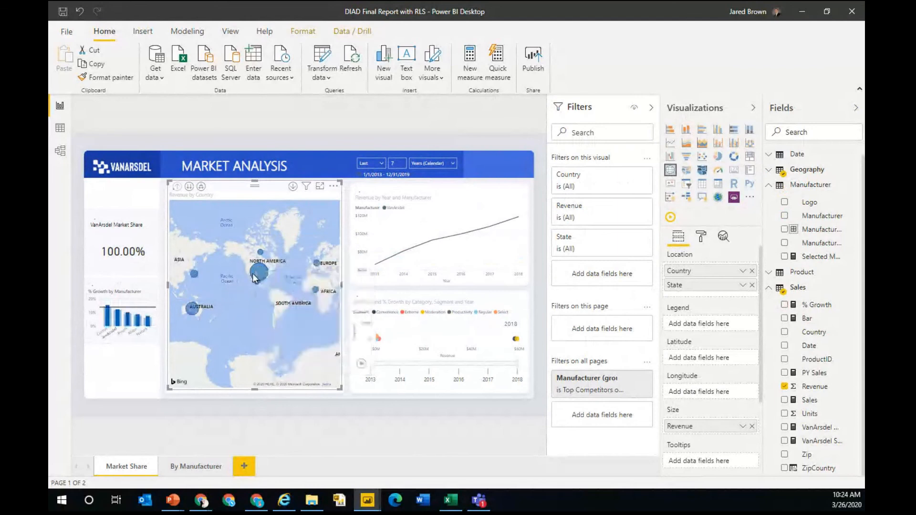
right_click(260, 273)
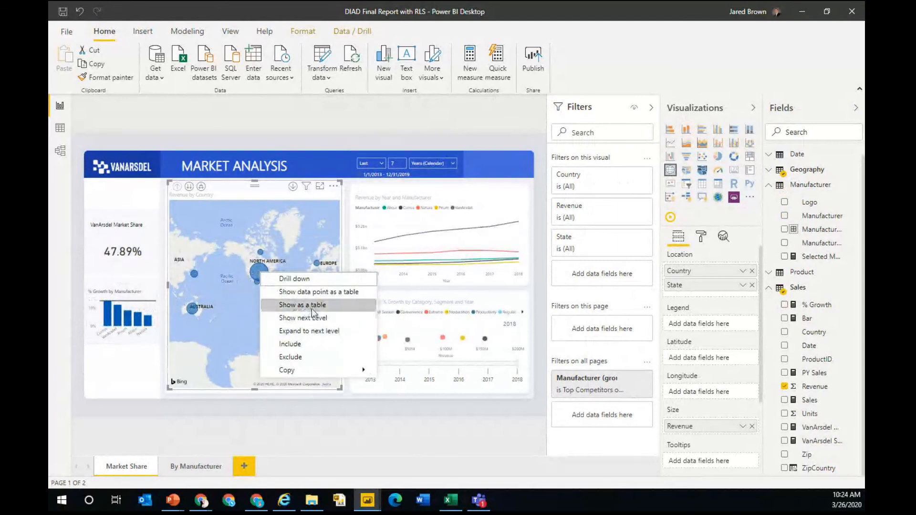
mouse_move(324, 368)
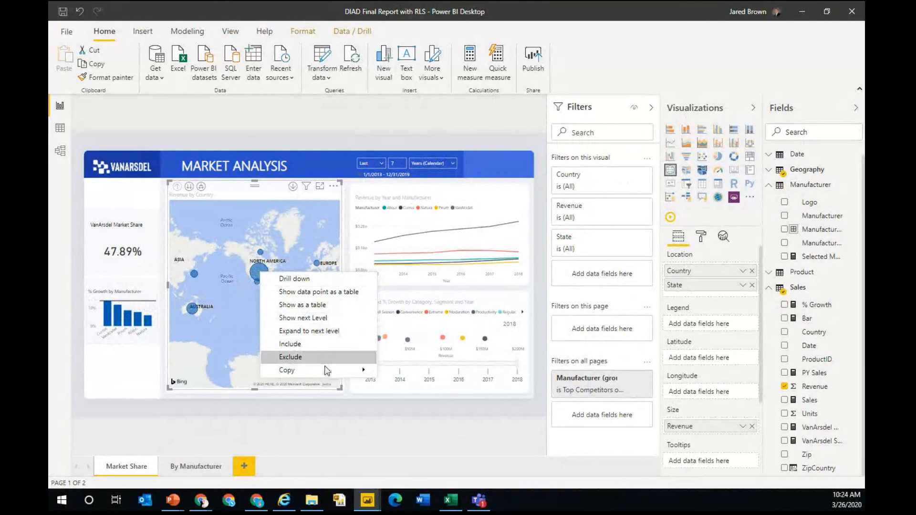
click(286, 229)
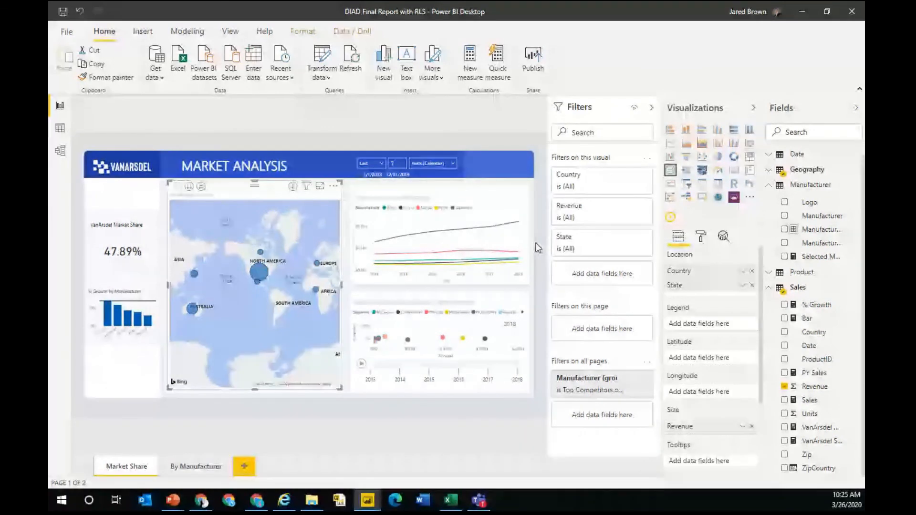
Replace Revenue with the Sales measure as the map's bubble size and check the drill-through targets for the USA.
scroll(711, 334, down, 3)
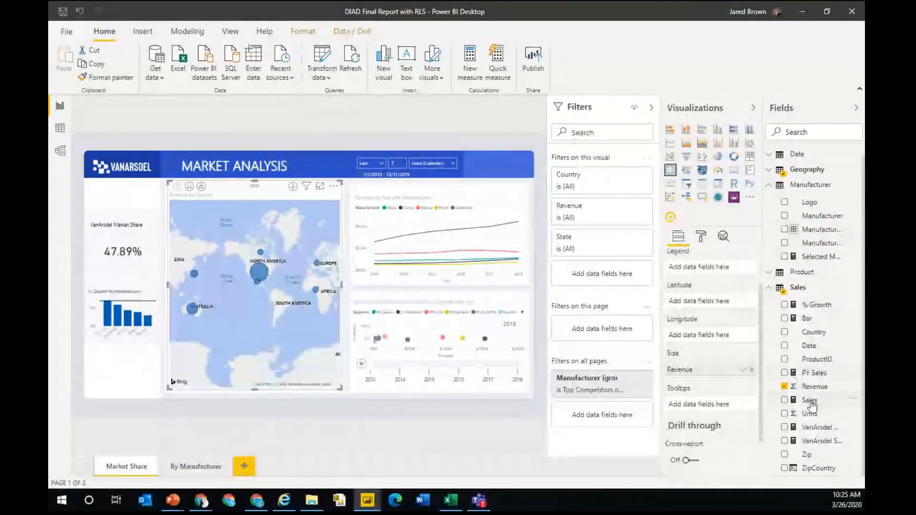
click(751, 370)
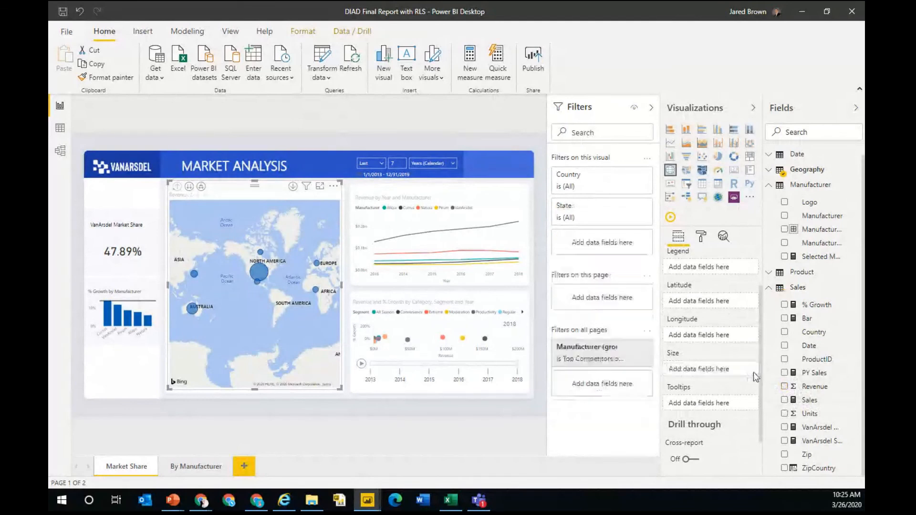
click(784, 400)
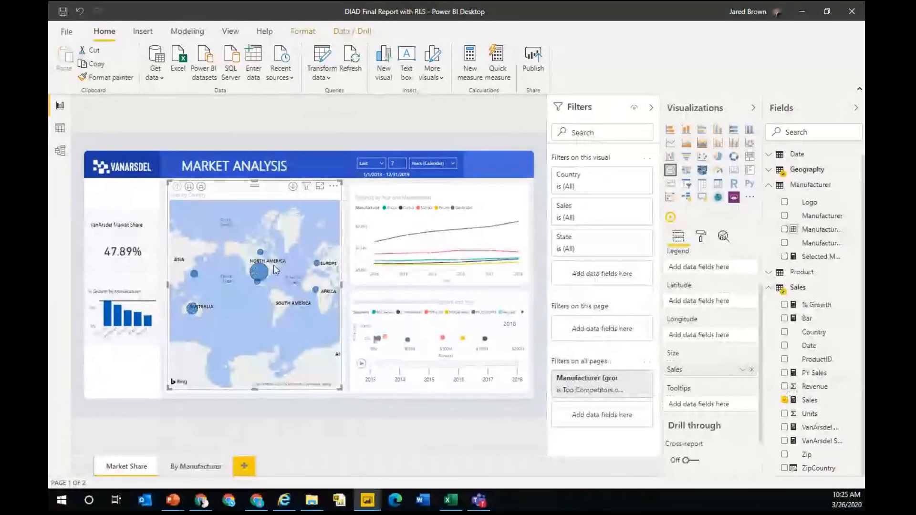
right_click(260, 273)
mouse_move(333, 361)
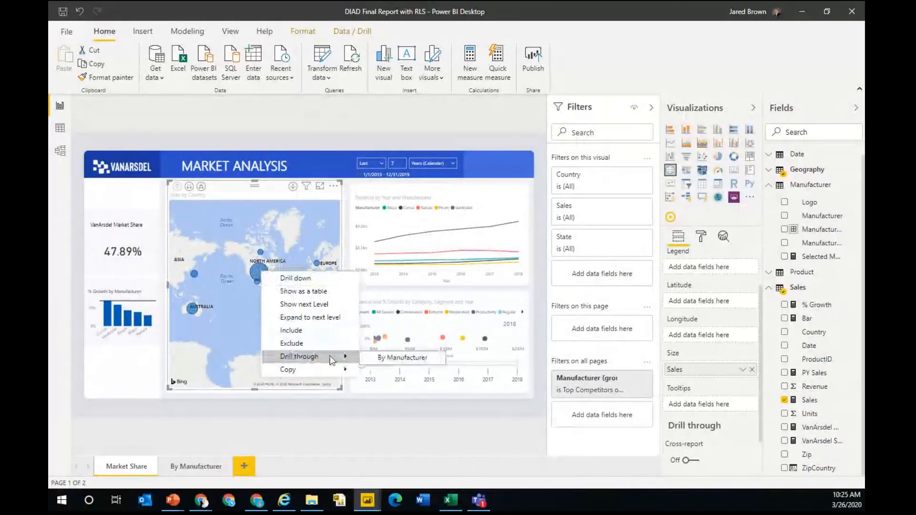
Cross-filter by Currus in the growth chart and drill through from the USA bubble to the By Manufacturer page.
click(107, 310)
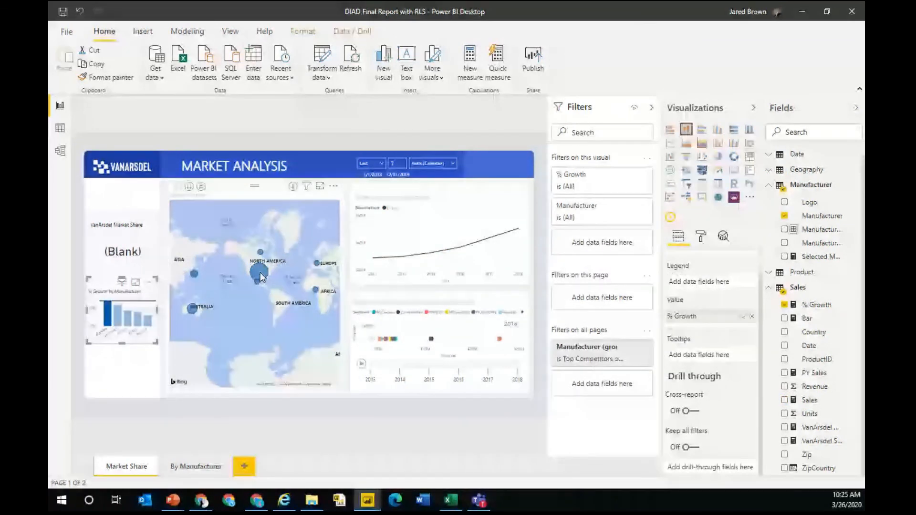
right_click(259, 273)
mouse_move(314, 356)
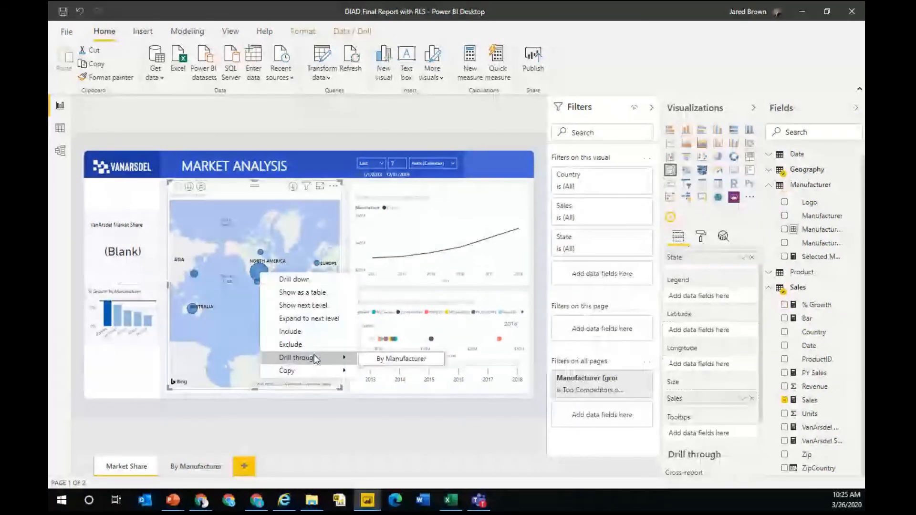
click(375, 362)
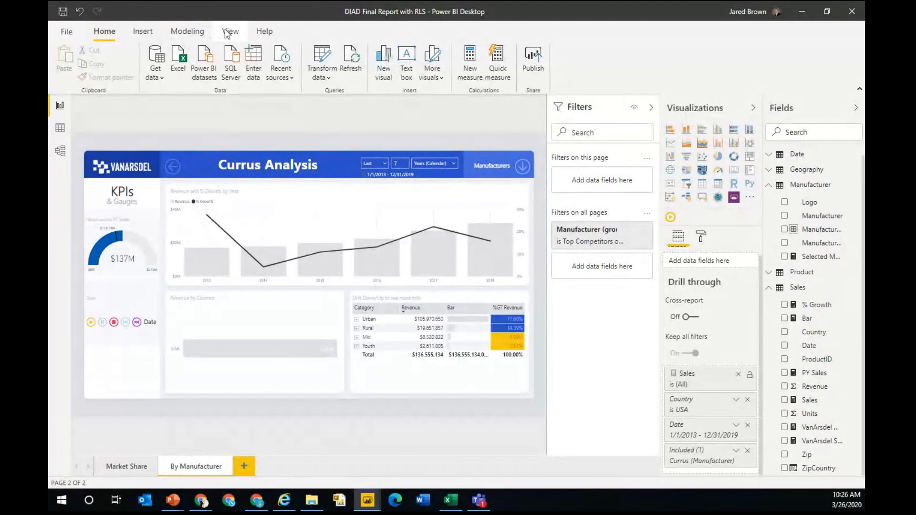
Open the Q&A setup and browse the datasets available for reviewing questions people have asked.
click(194, 32)
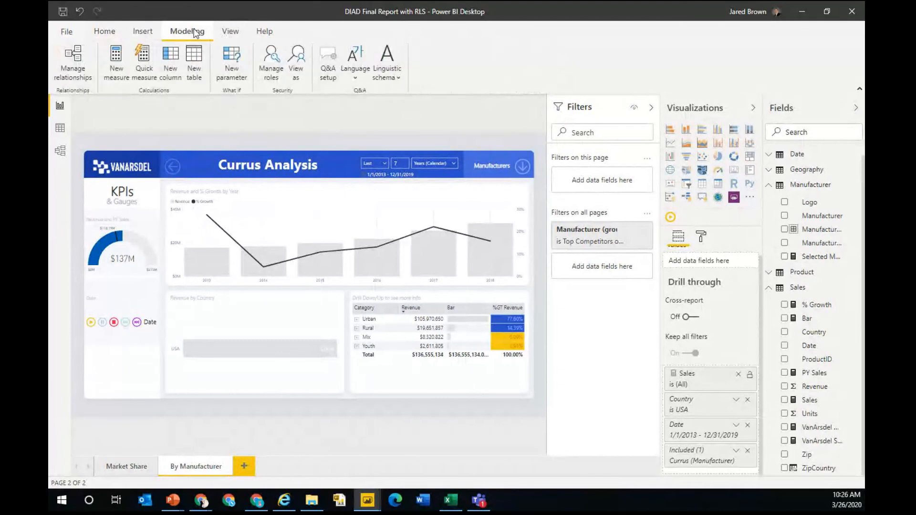
click(321, 61)
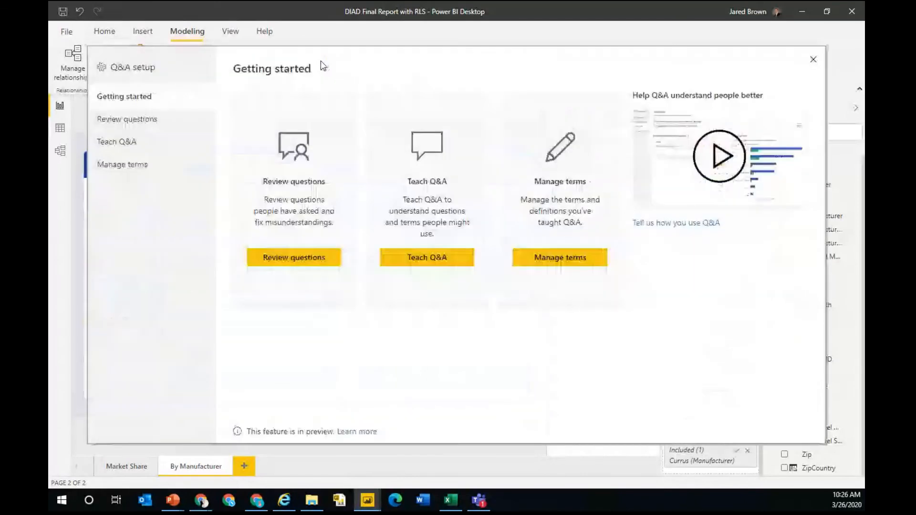
click(127, 120)
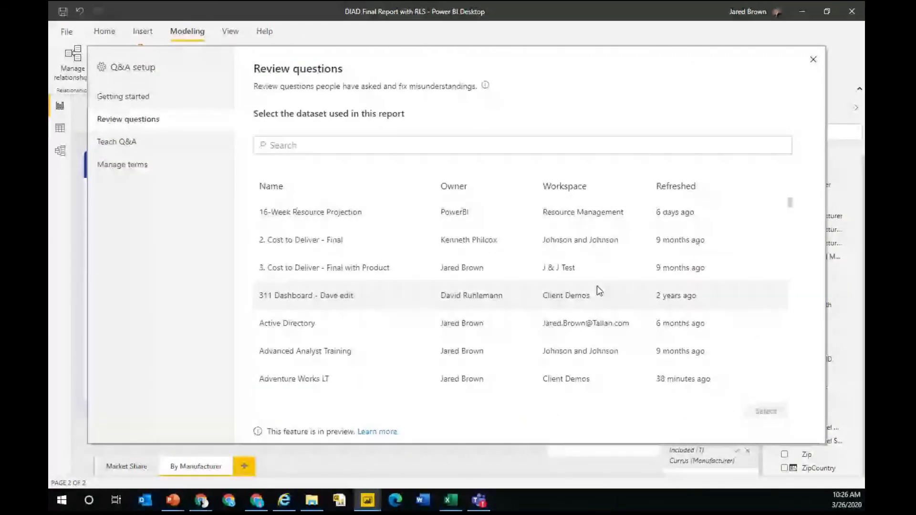
scroll(389, 213, down, 5)
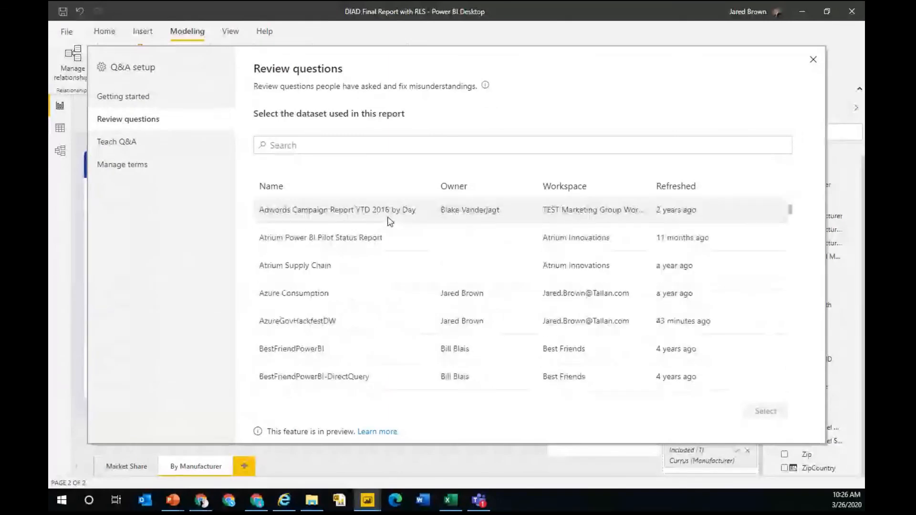
scroll(388, 221, up, 4)
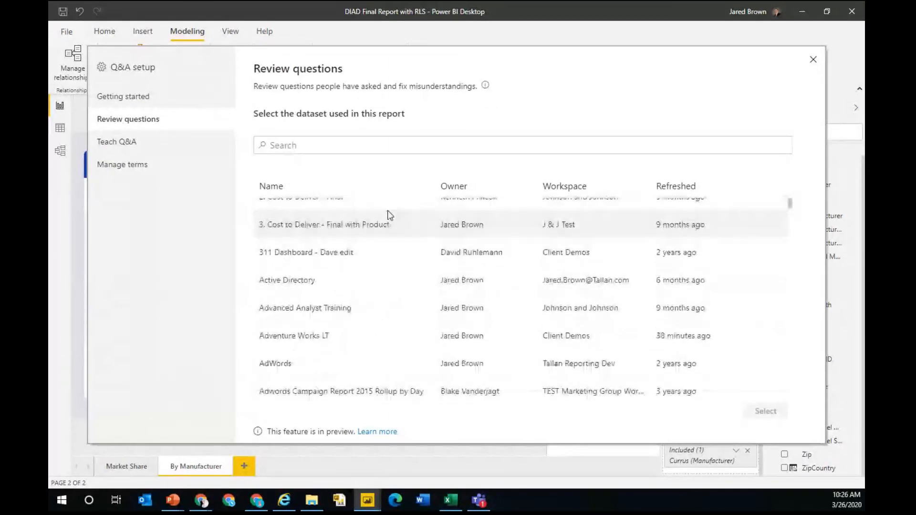
scroll(390, 214, up, 2)
scroll(392, 214, down, 10)
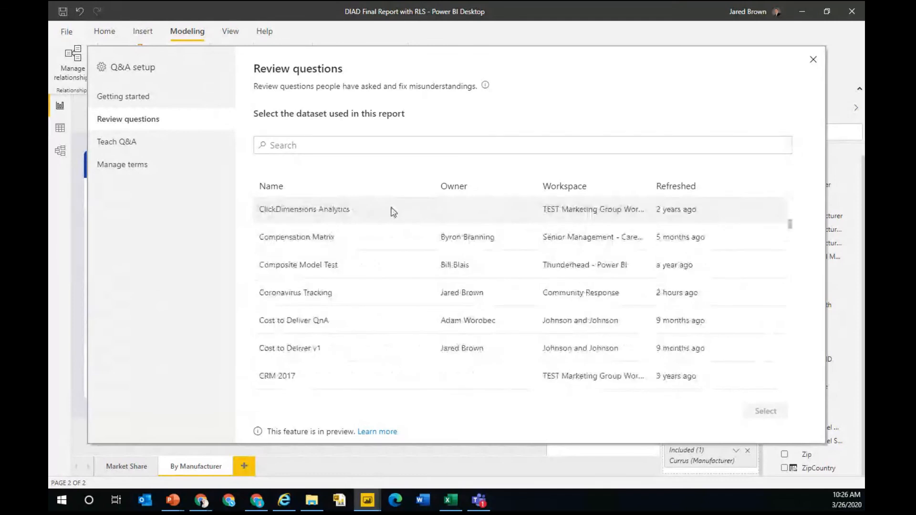
scroll(393, 212, down, 5)
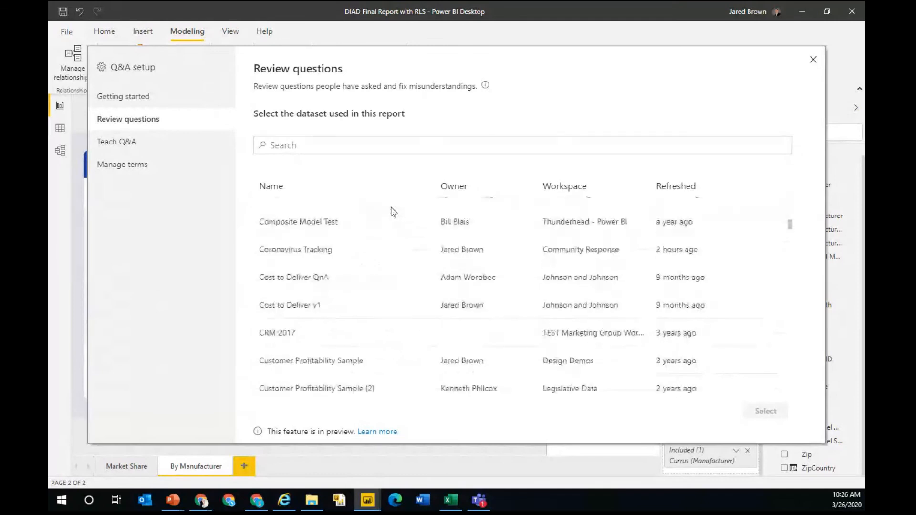
View the Teach Q&A and Manage terms pages of the Q&A setup, then close the setup.
click(145, 145)
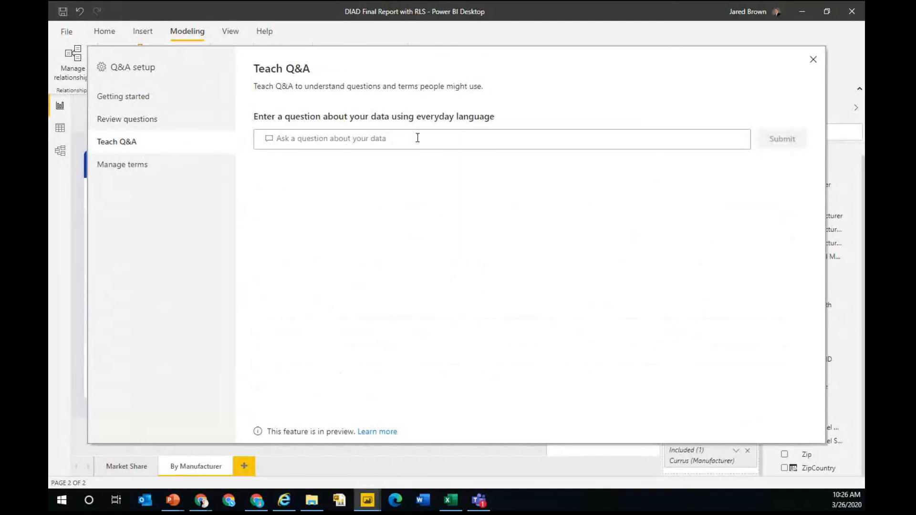
click(148, 169)
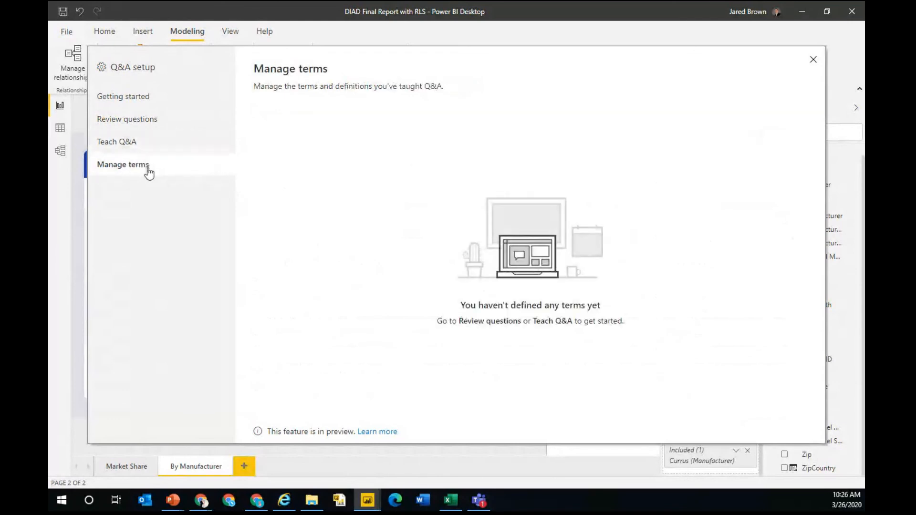
click(151, 143)
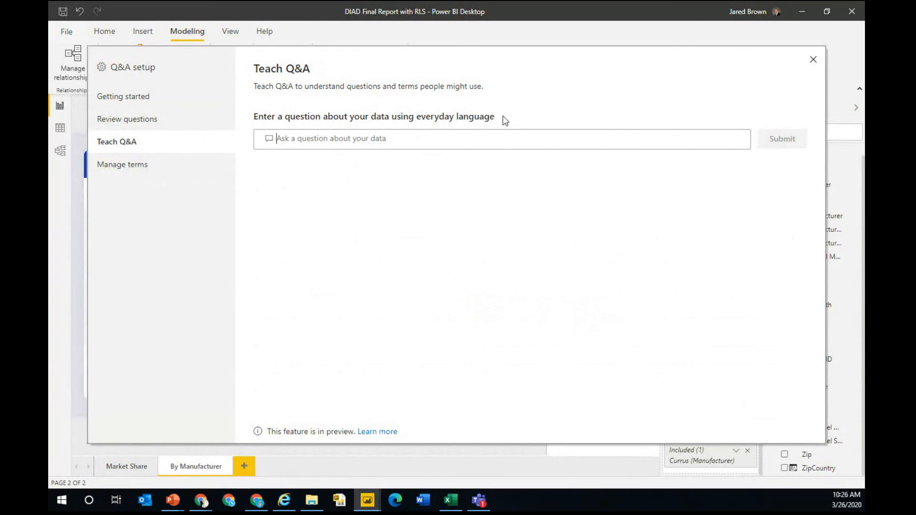
click(813, 60)
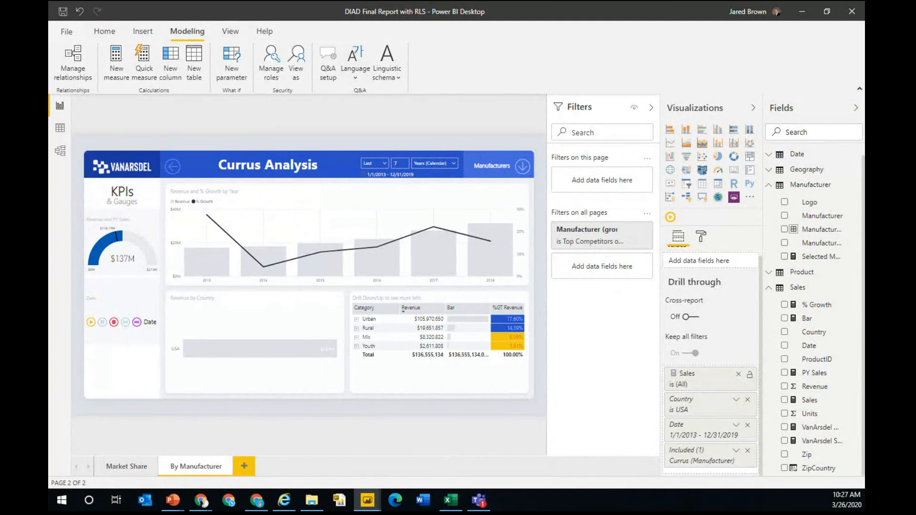
key(alt+Tab)
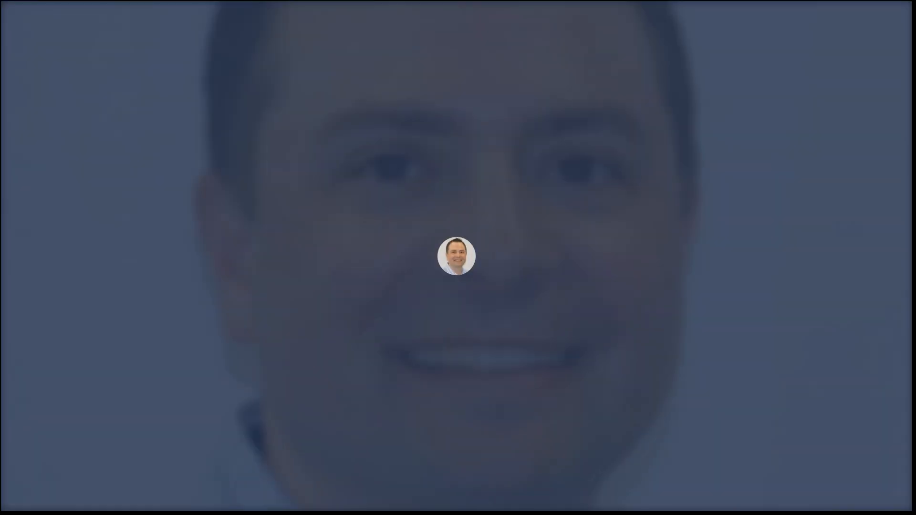